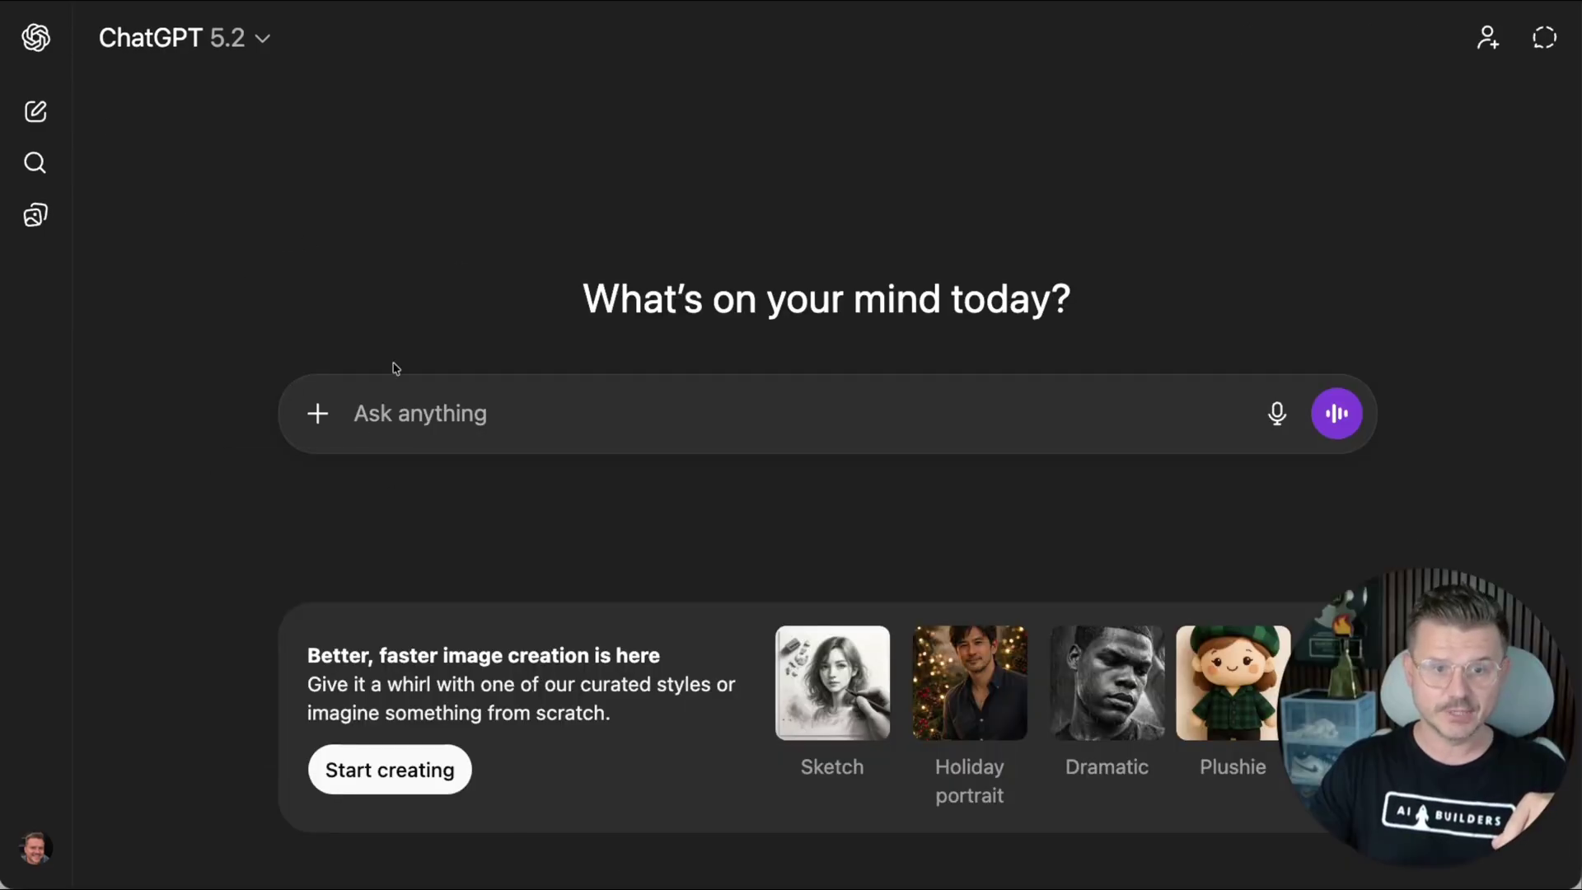
pyautogui.click(318, 413)
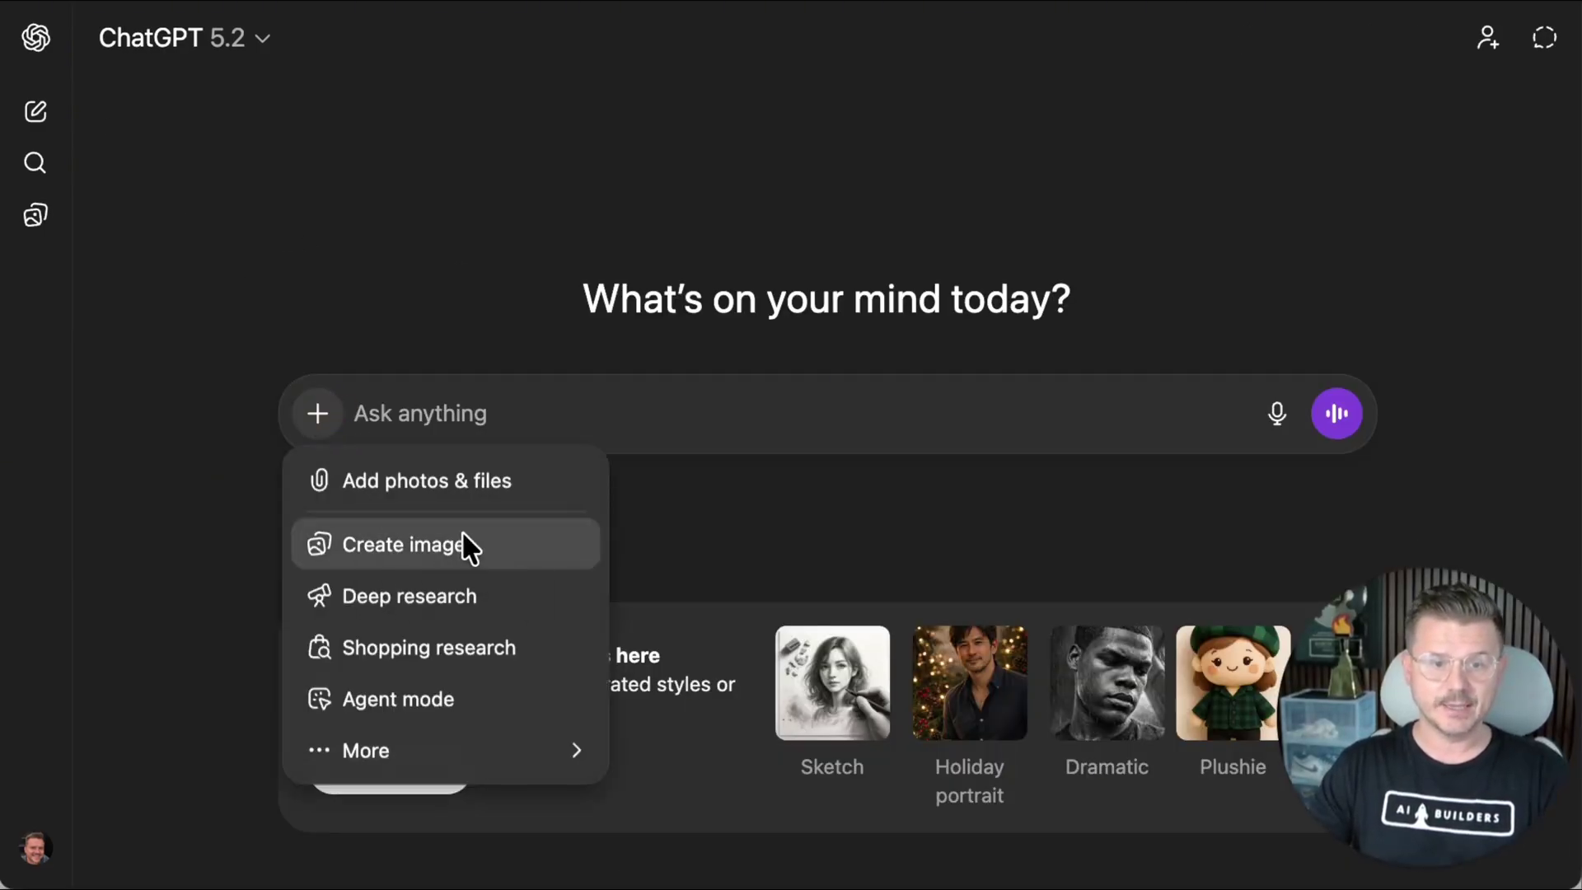
pyautogui.click(211, 380)
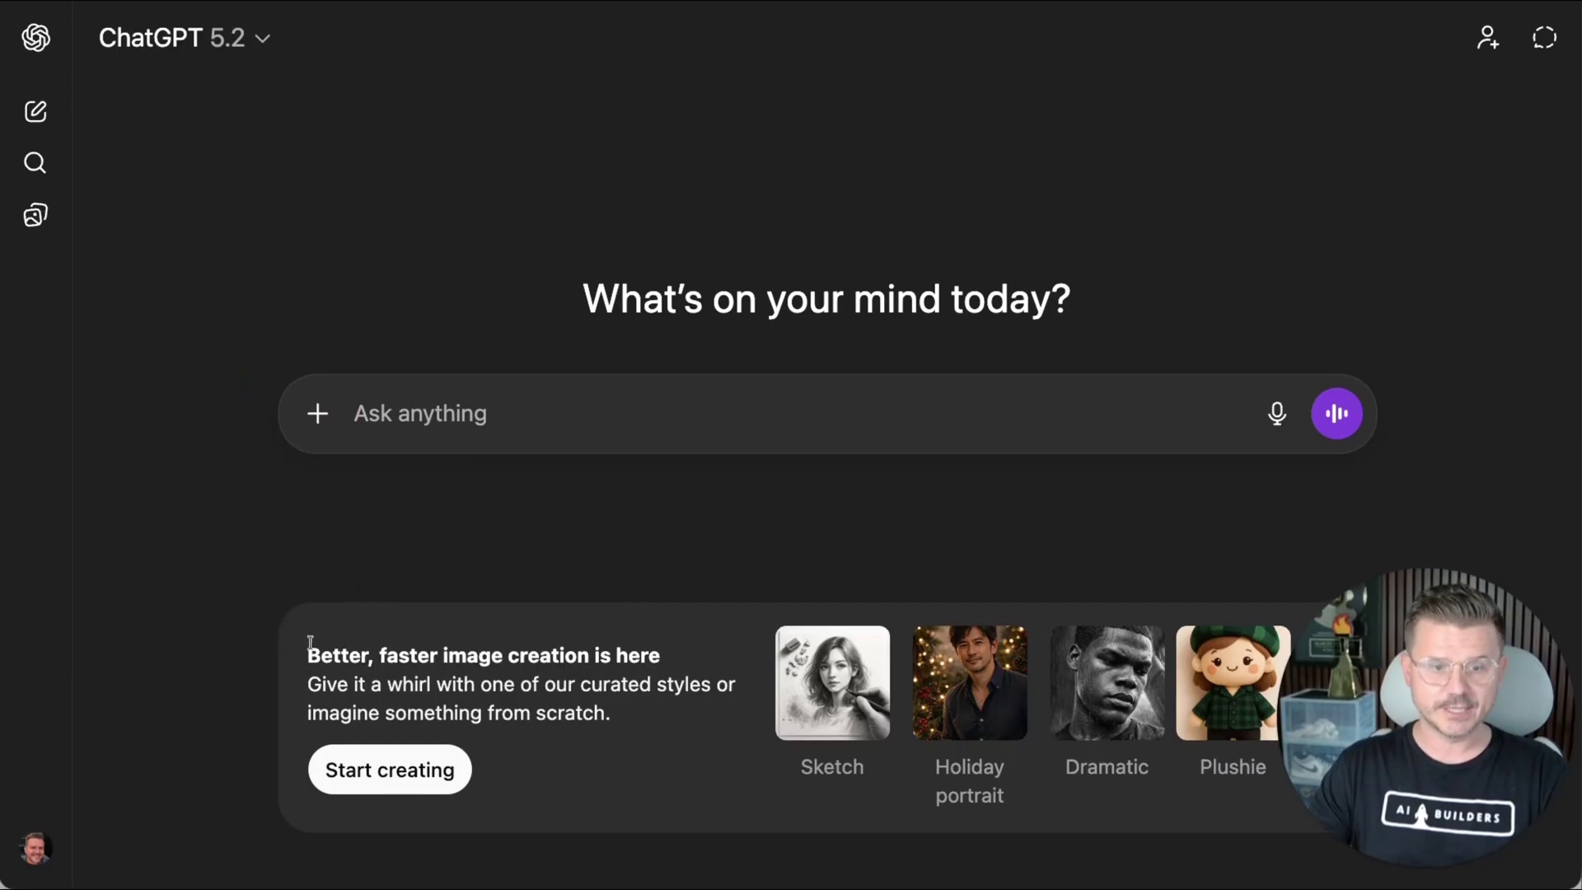
pyautogui.moveTo(312, 656); pyautogui.dragTo(671, 654)
pyautogui.click(569, 688)
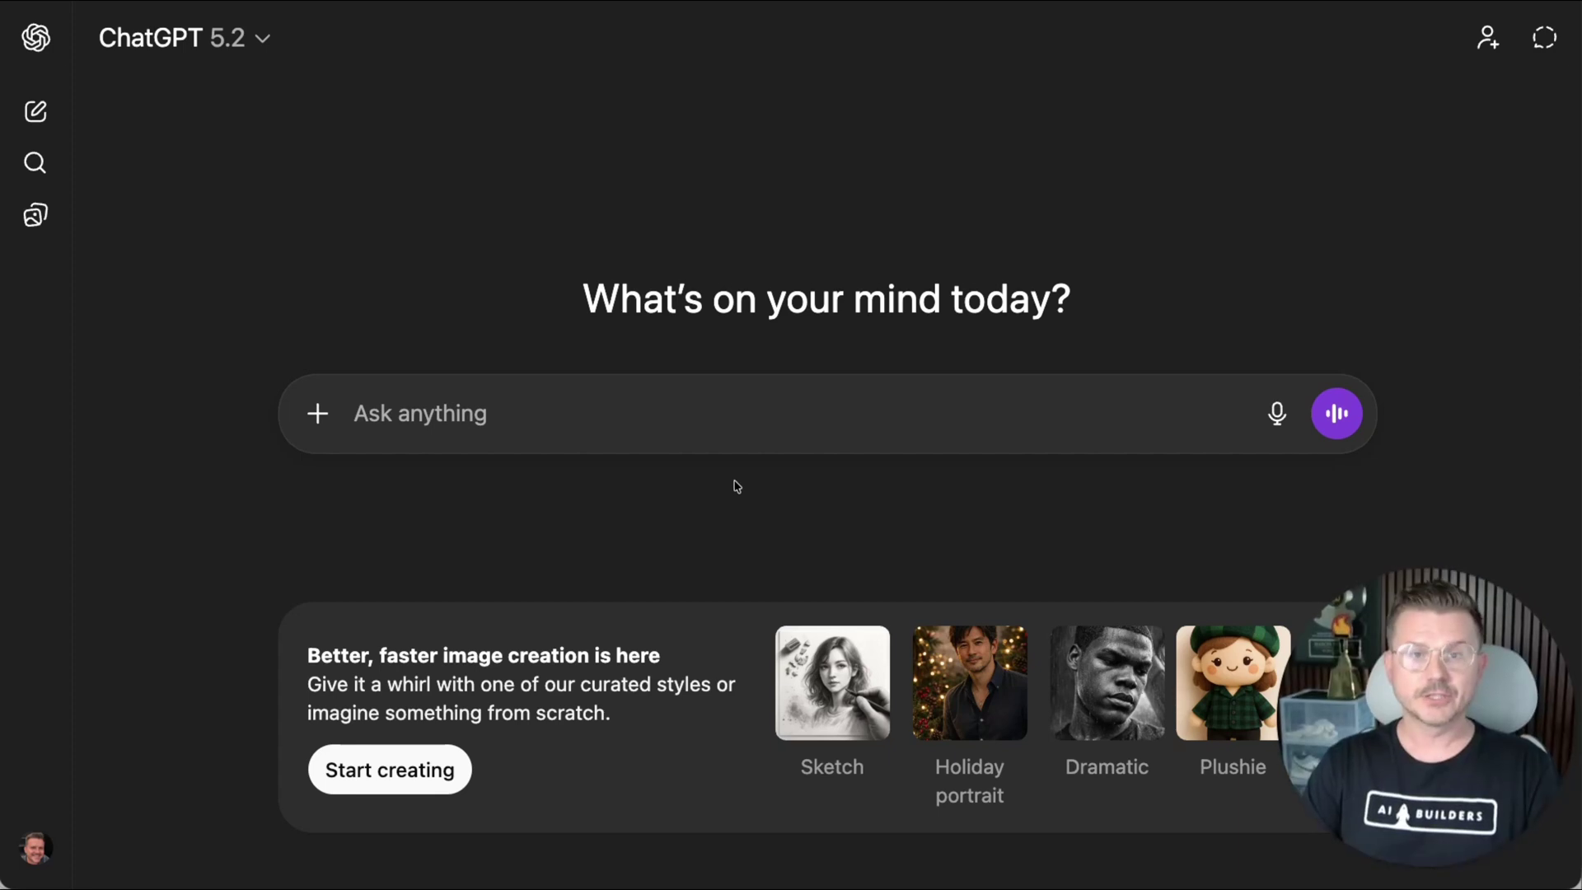
# Open the image creation page and browse the available styles to try on an image
pyautogui.click(409, 756)
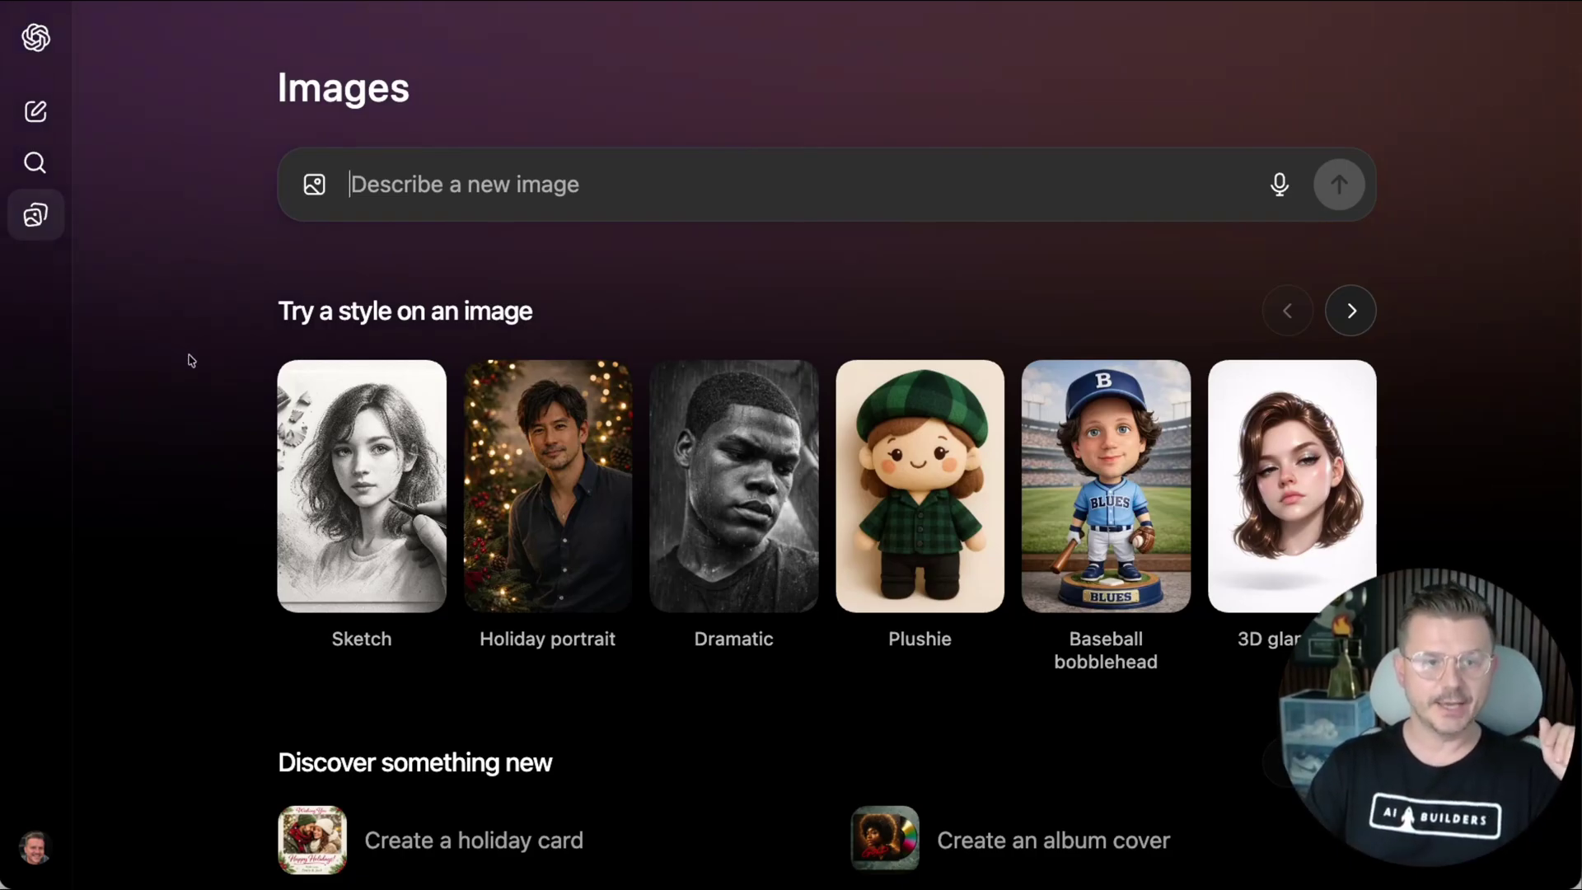
pyautogui.moveTo(282, 313); pyautogui.dragTo(560, 313)
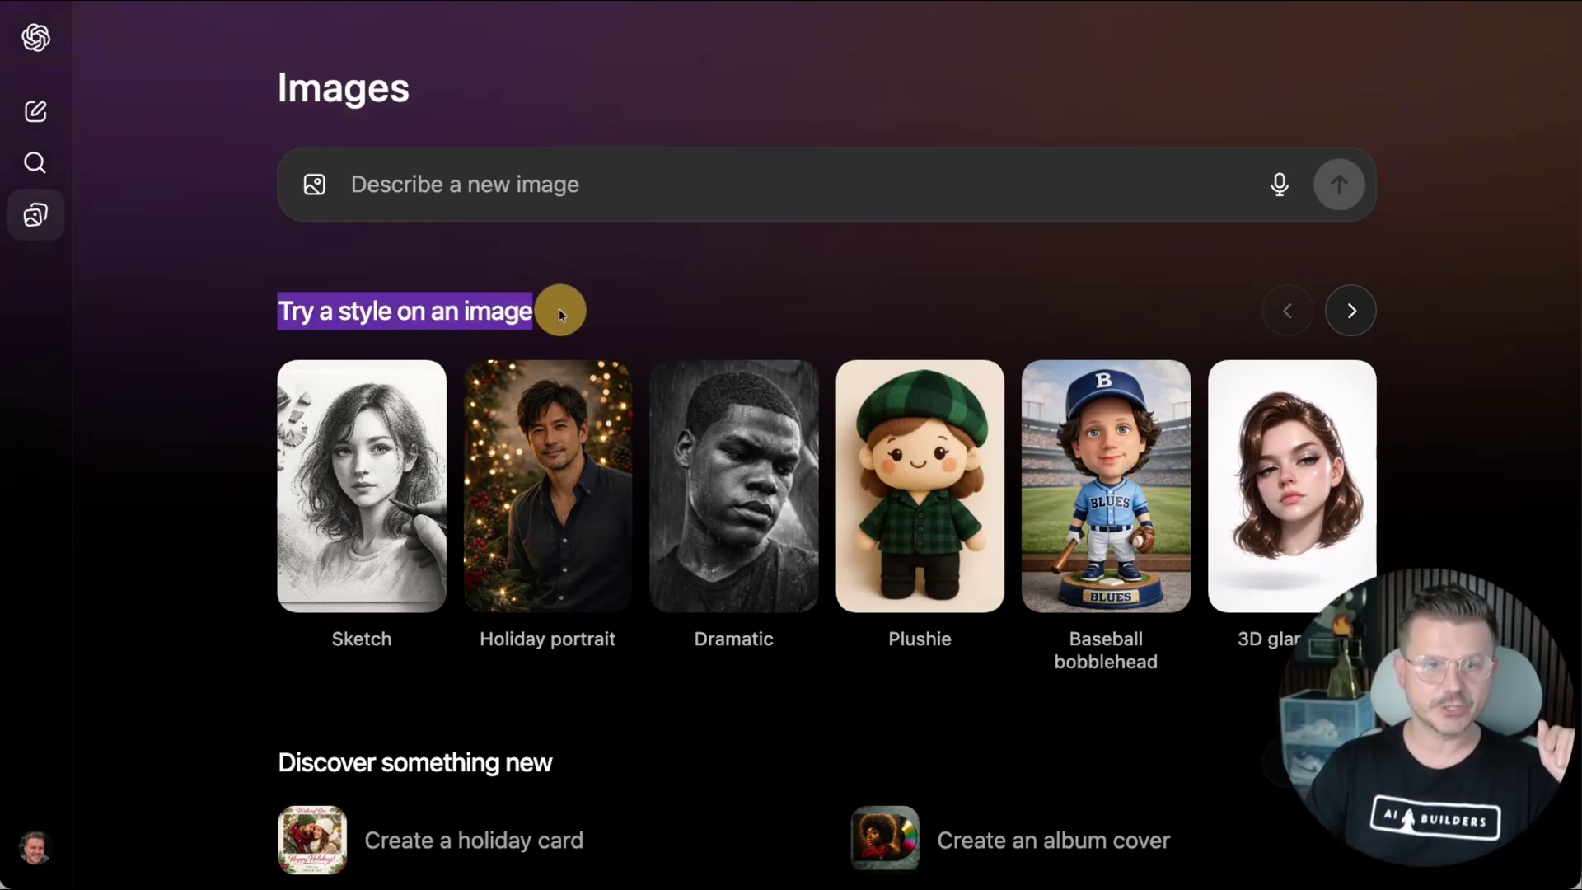
pyautogui.click(689, 313)
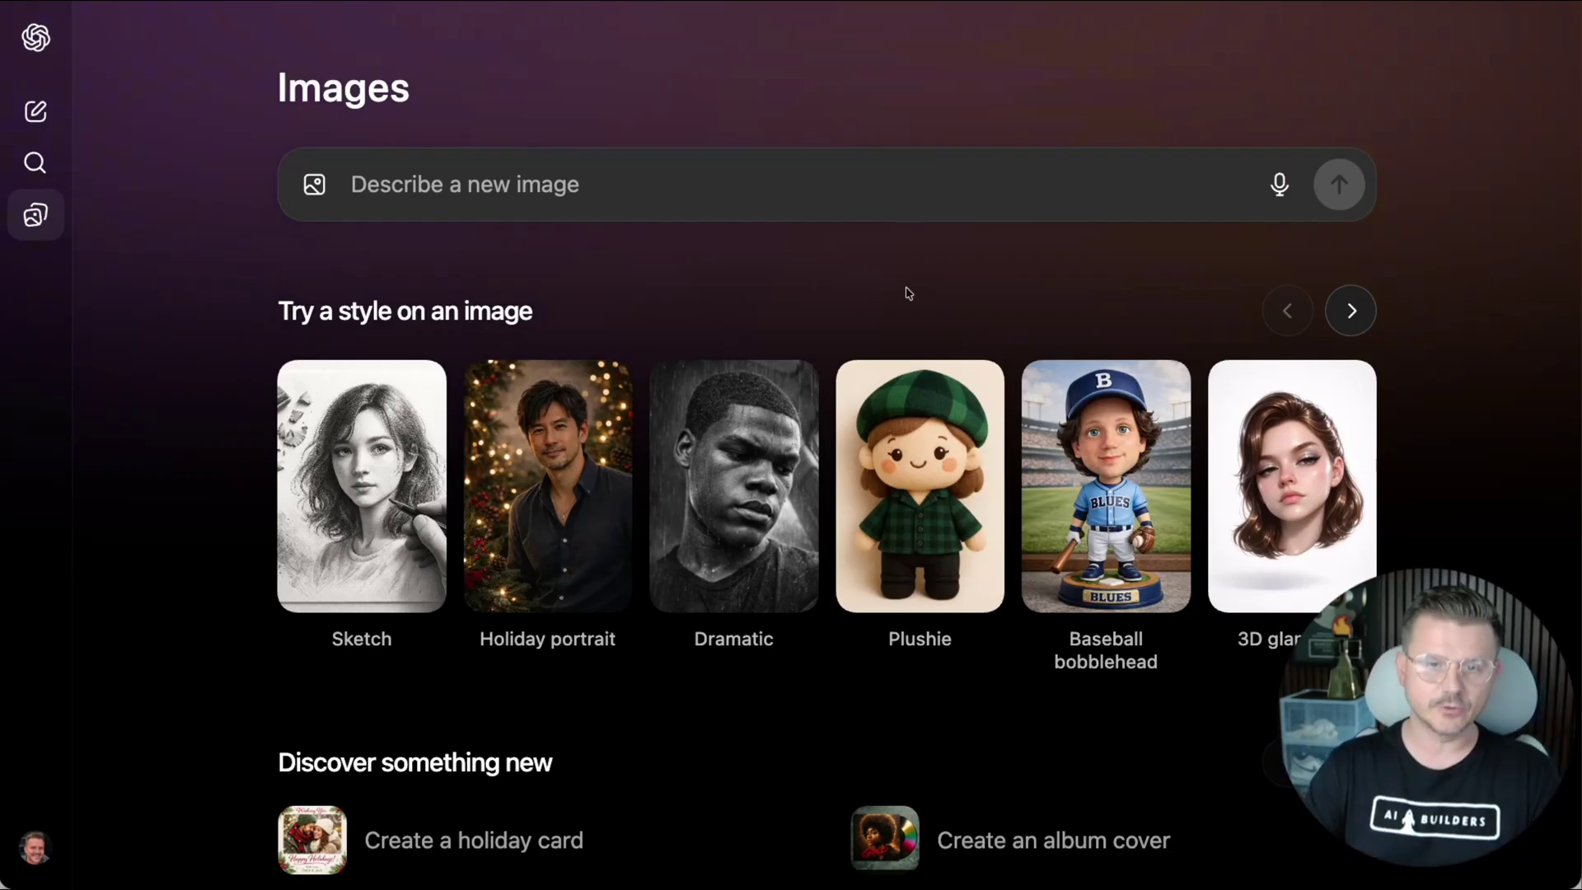
pyautogui.click(696, 298)
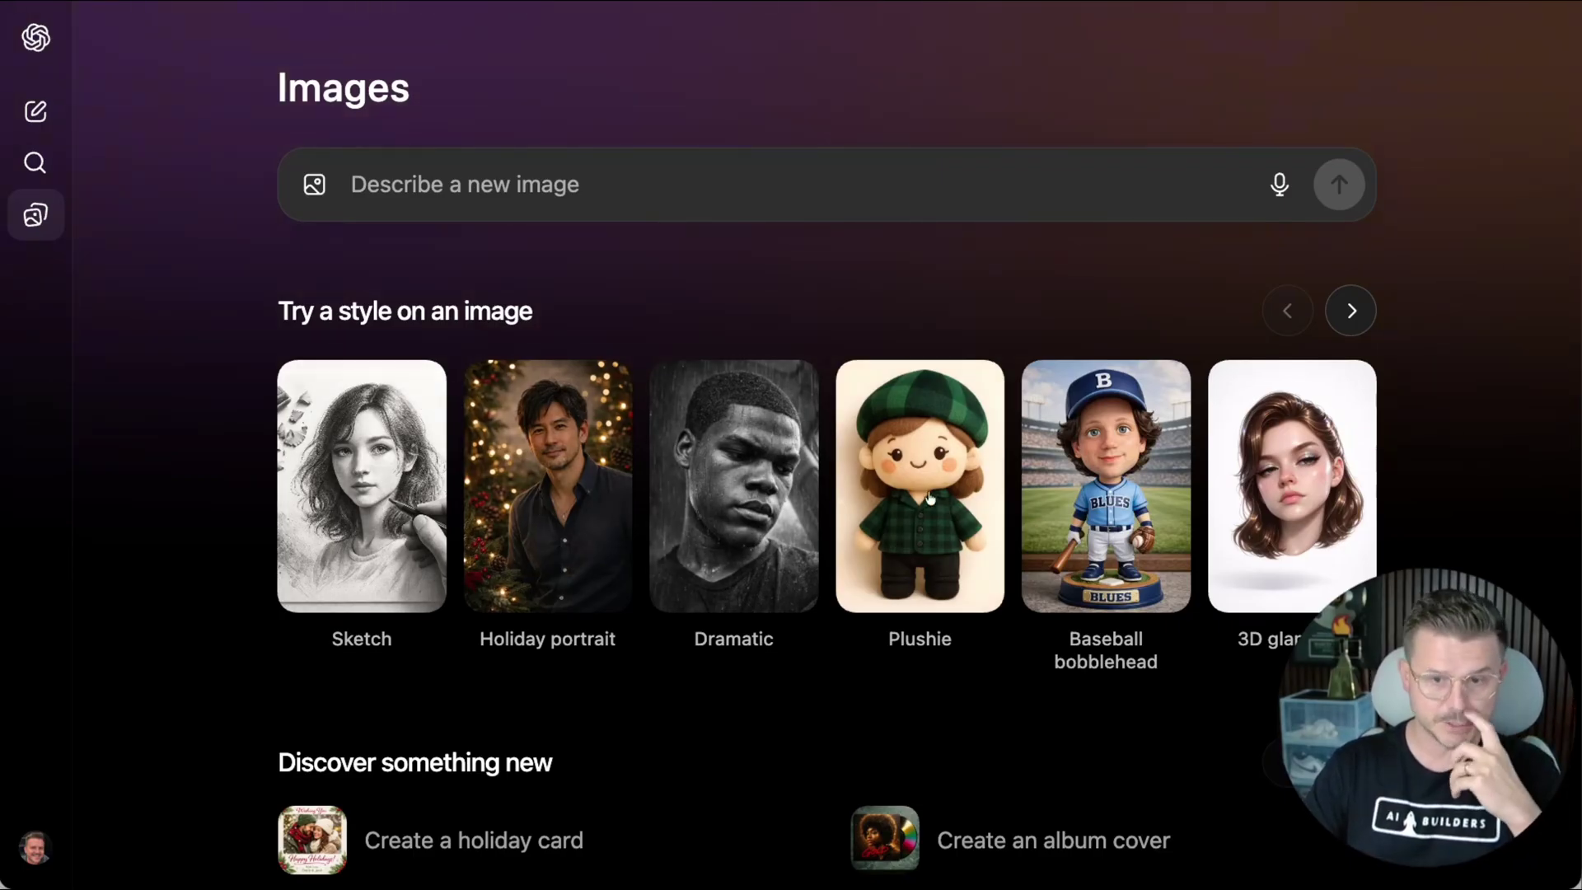
pyautogui.click(1353, 311)
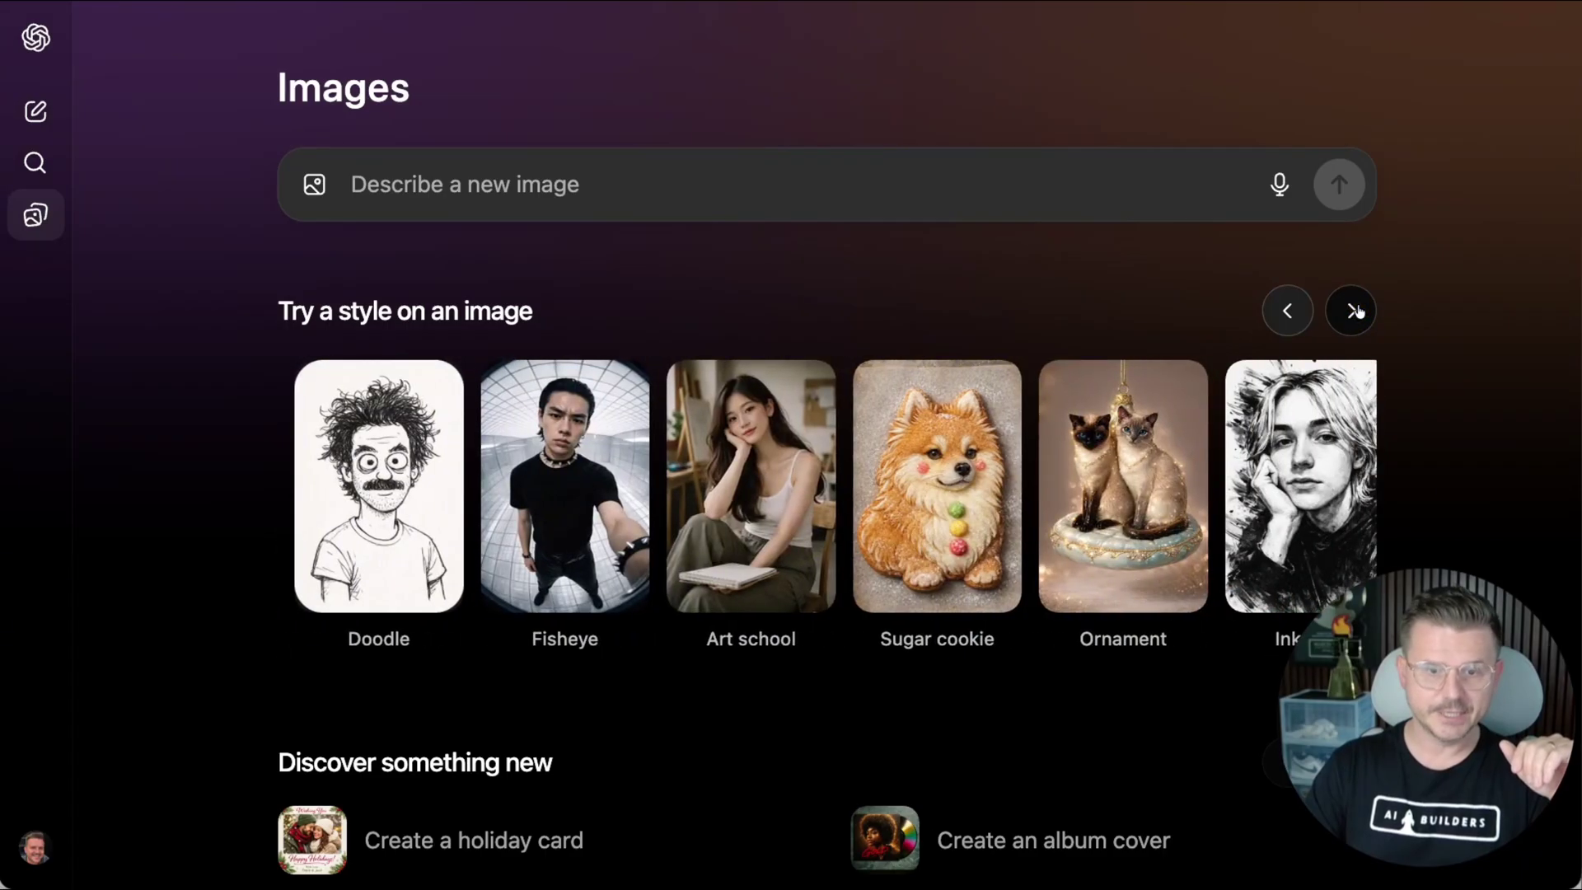
pyautogui.click(1350, 312)
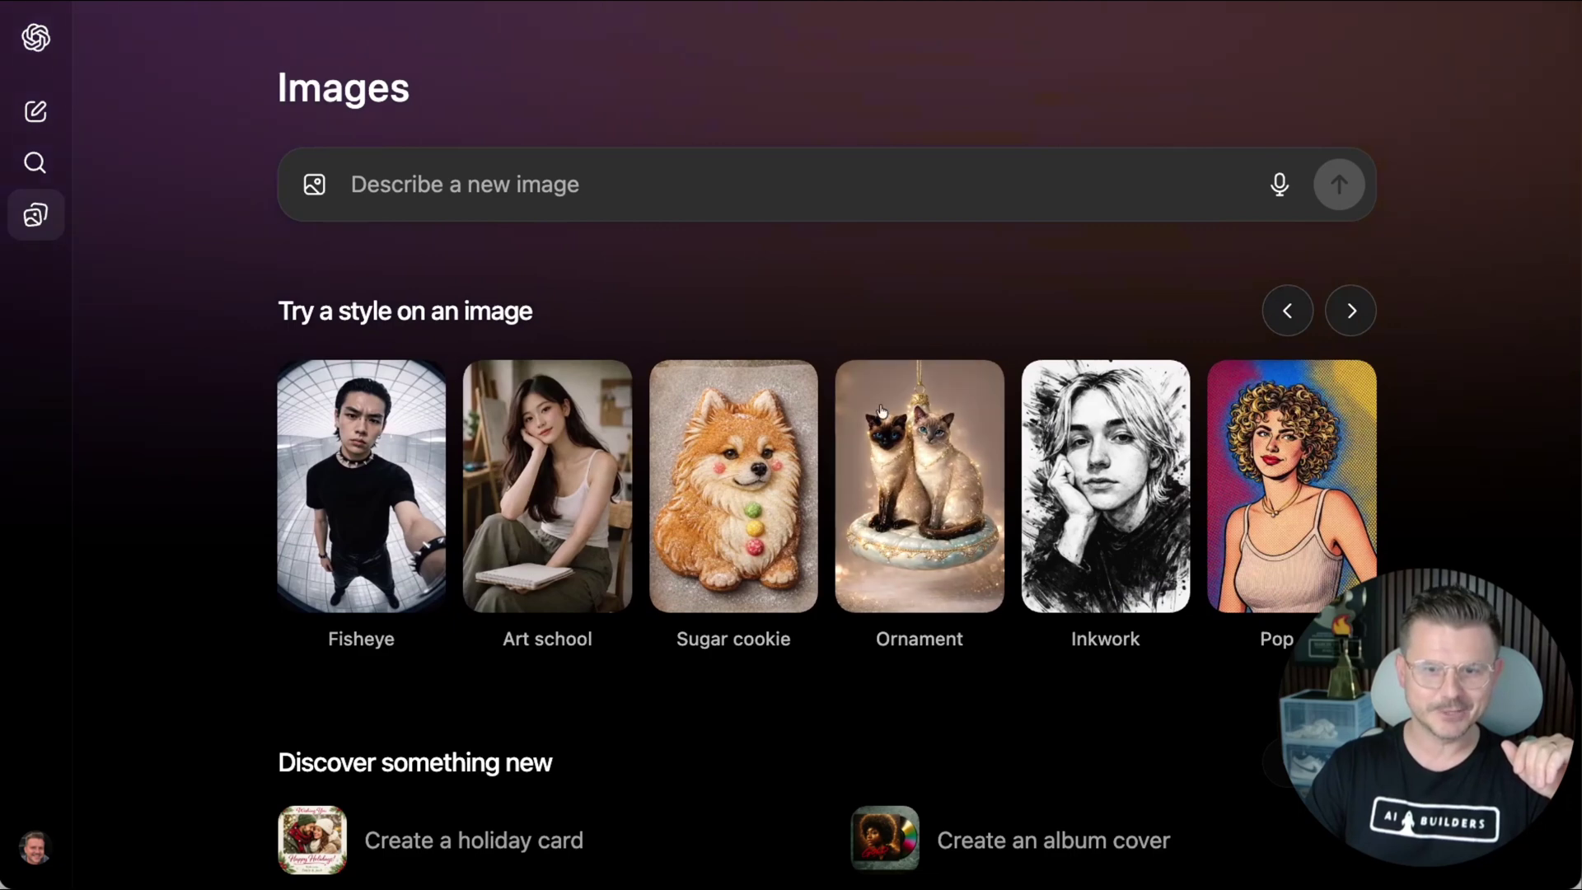
# Apply the Ornament style to a new photo, the side-by-side picture of Musk and Altman
pyautogui.click(923, 453)
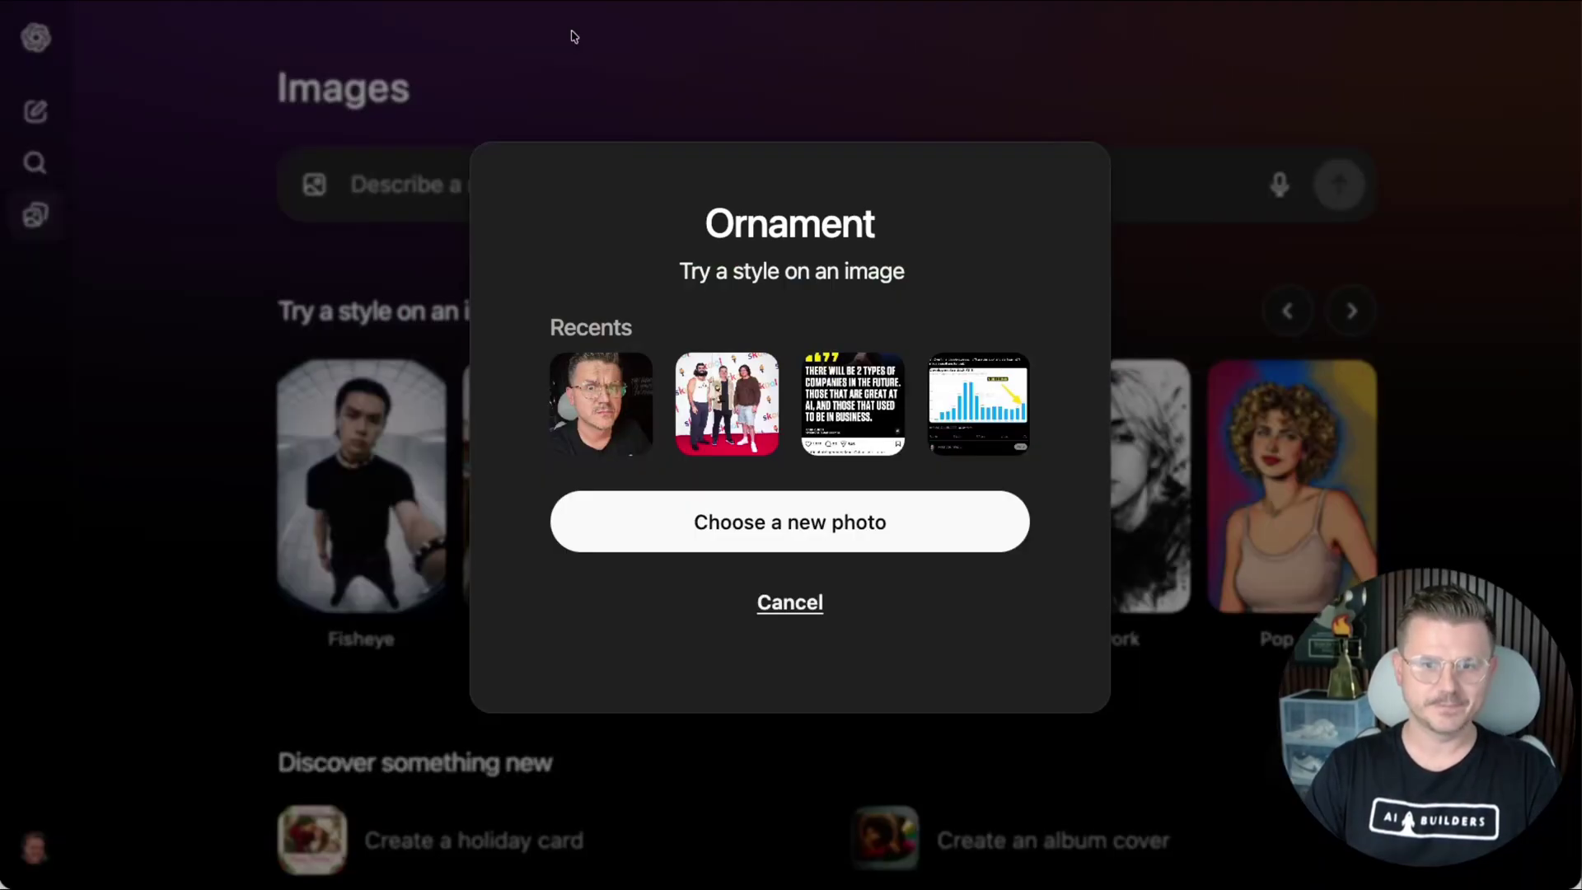
pyautogui.click(794, 532)
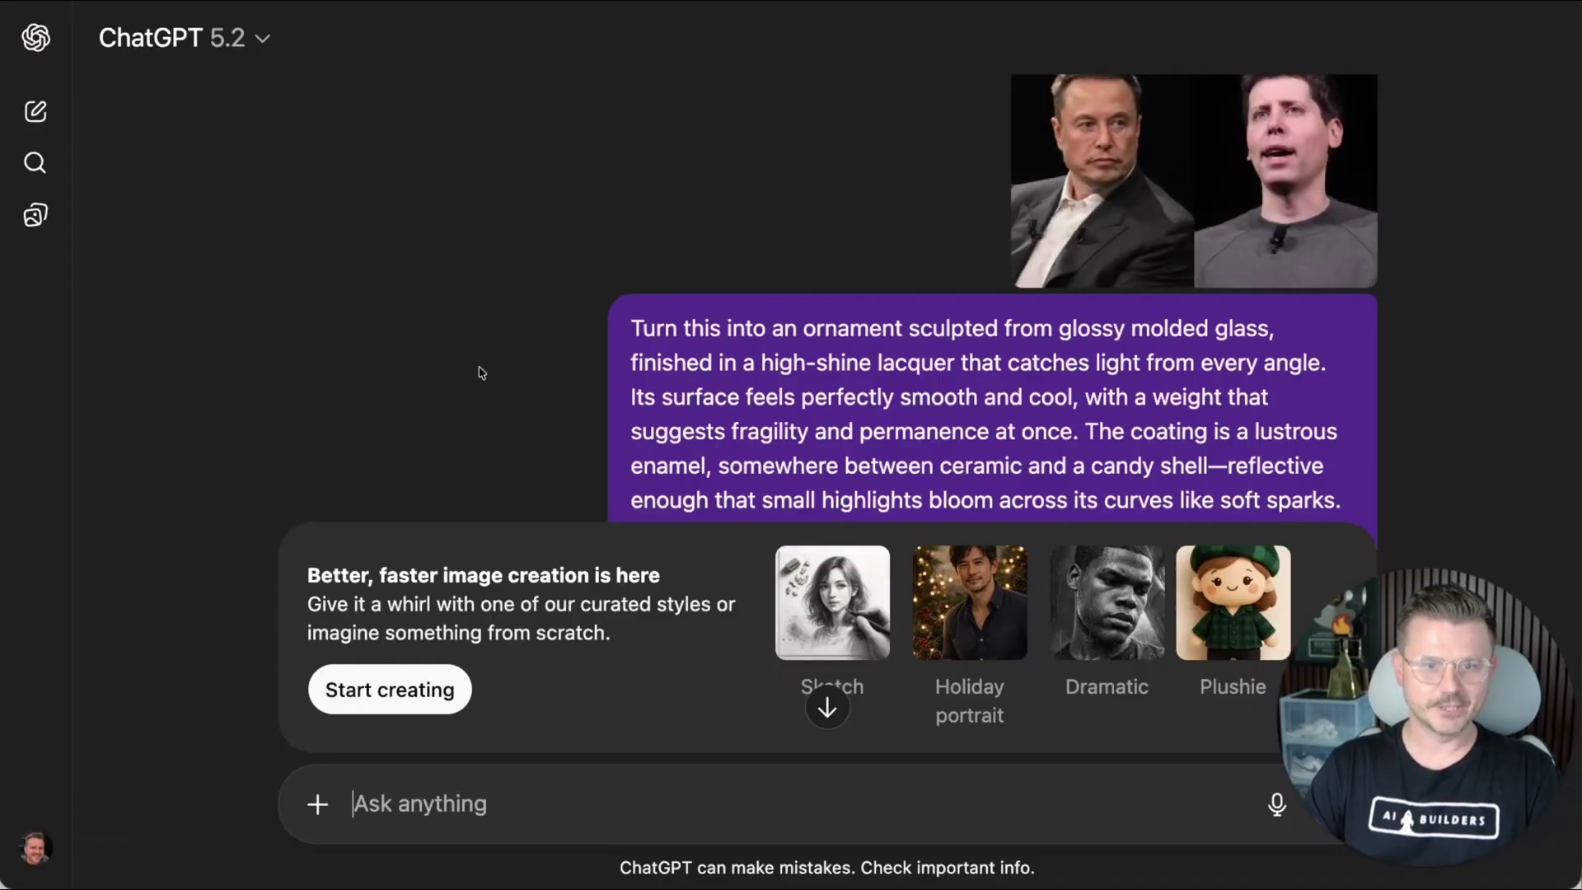
# Review the uploaded photo, the full ornament prompt sent with it, and the progress of the image generation
pyautogui.scroll(5, 847, 555)
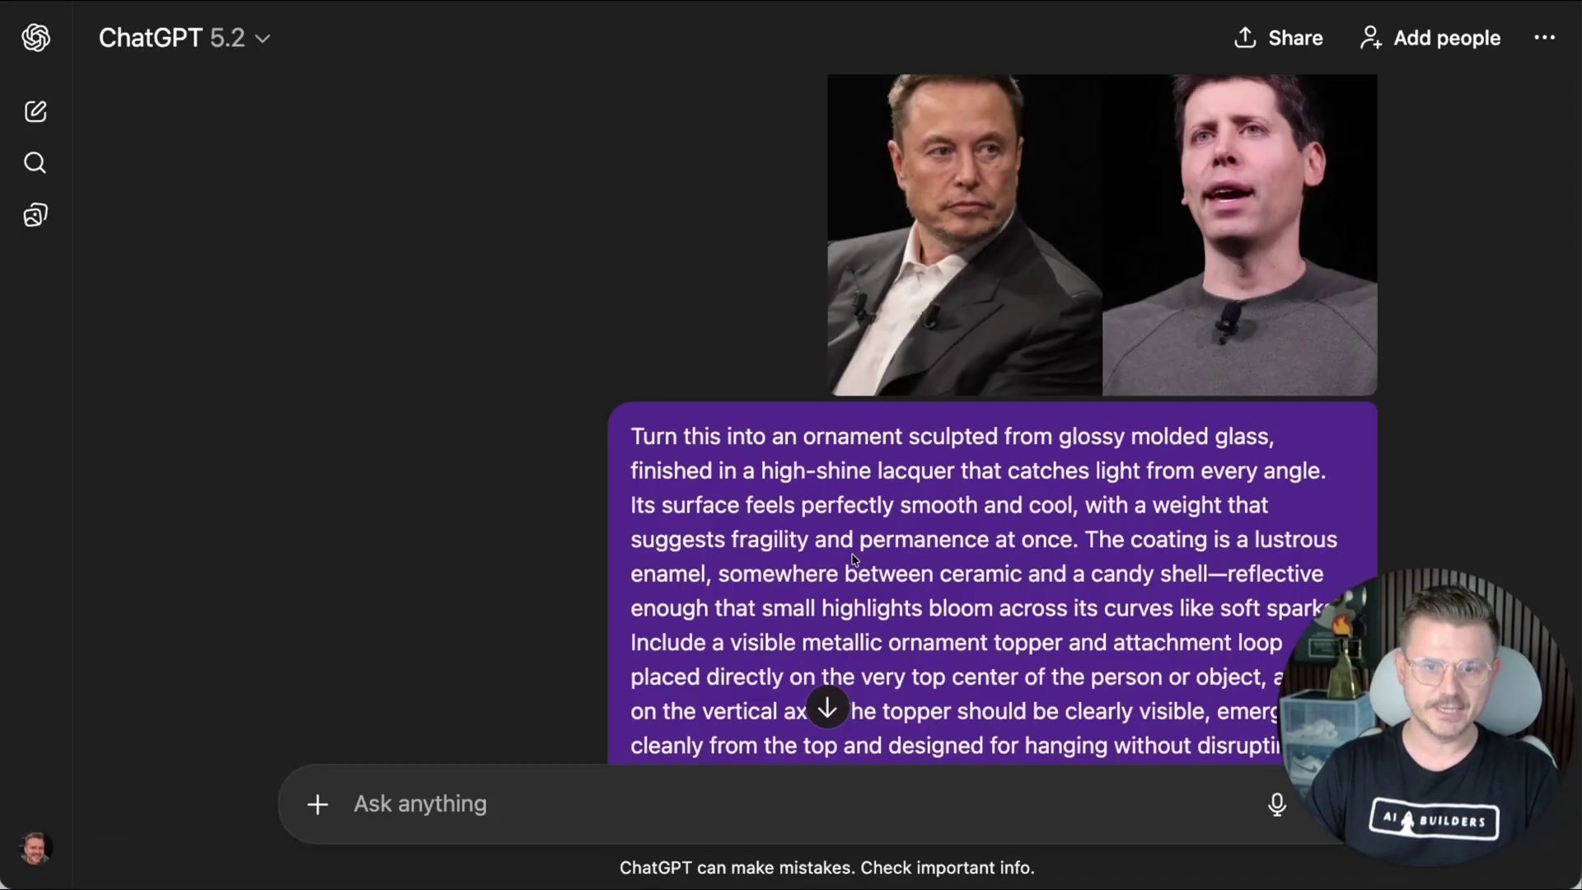
pyautogui.scroll(-3, 845, 524)
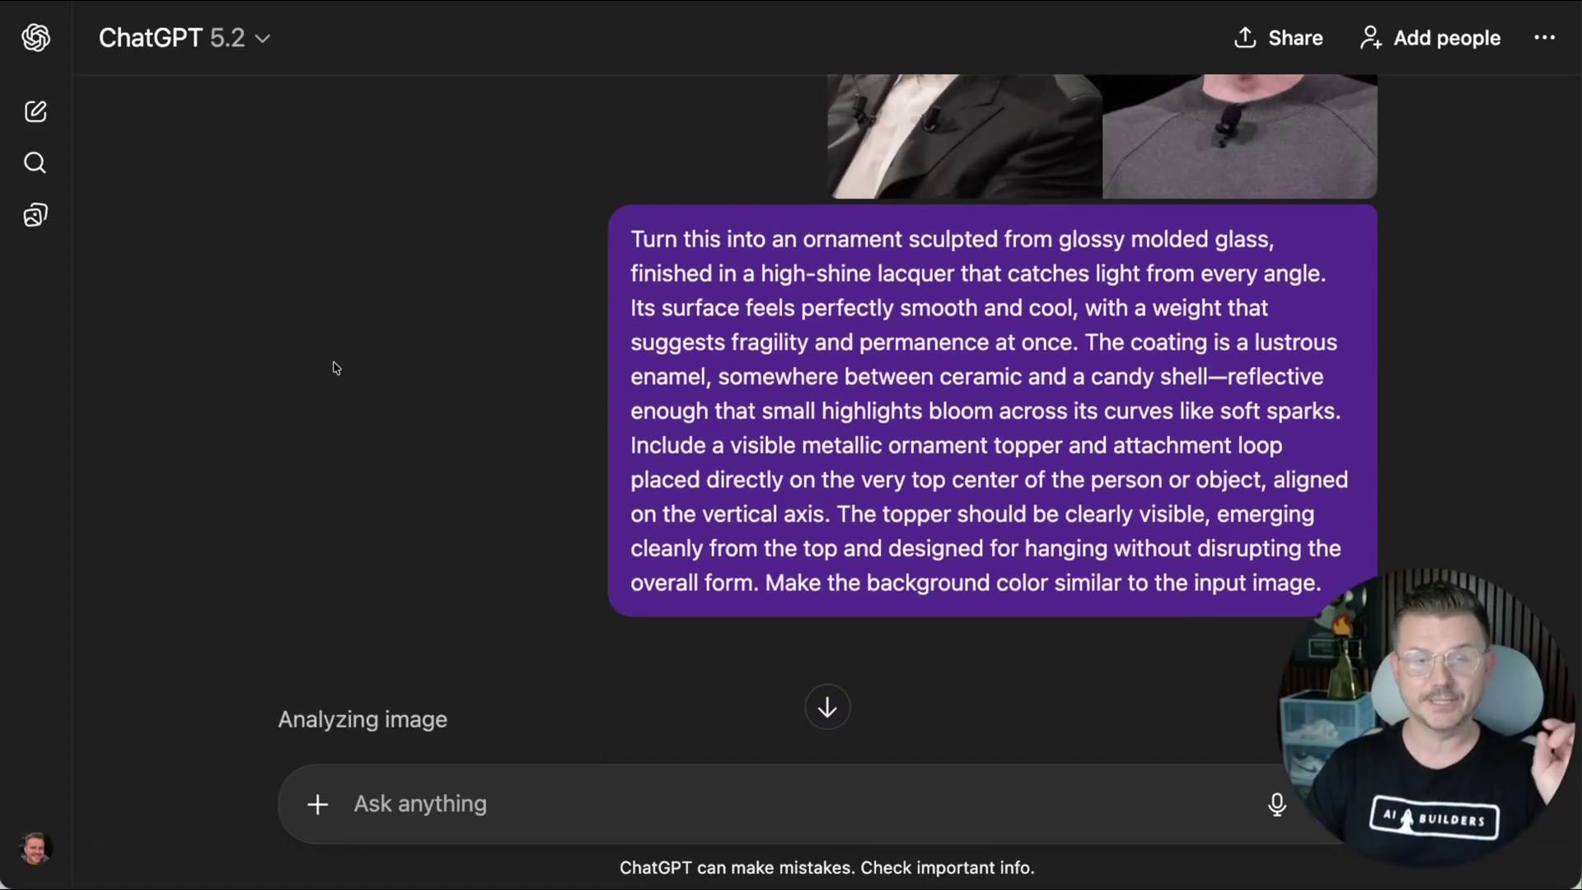
pyautogui.moveTo(631, 239); pyautogui.dragTo(1282, 239)
pyautogui.click(633, 235)
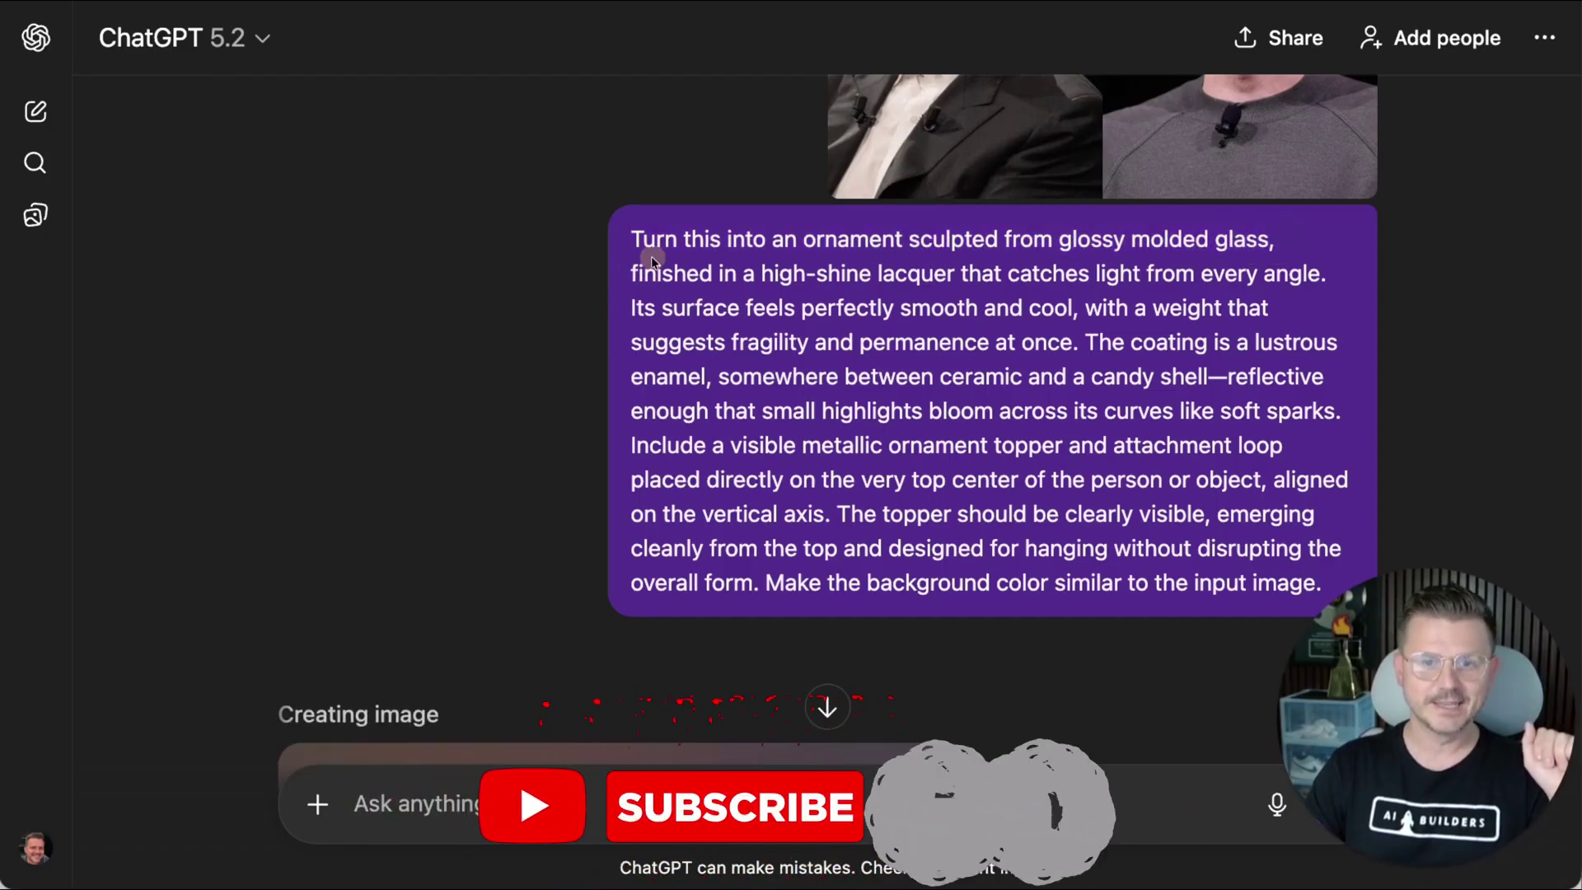
pyautogui.moveTo(631, 235); pyautogui.dragTo(1290, 569)
pyautogui.click(324, 325)
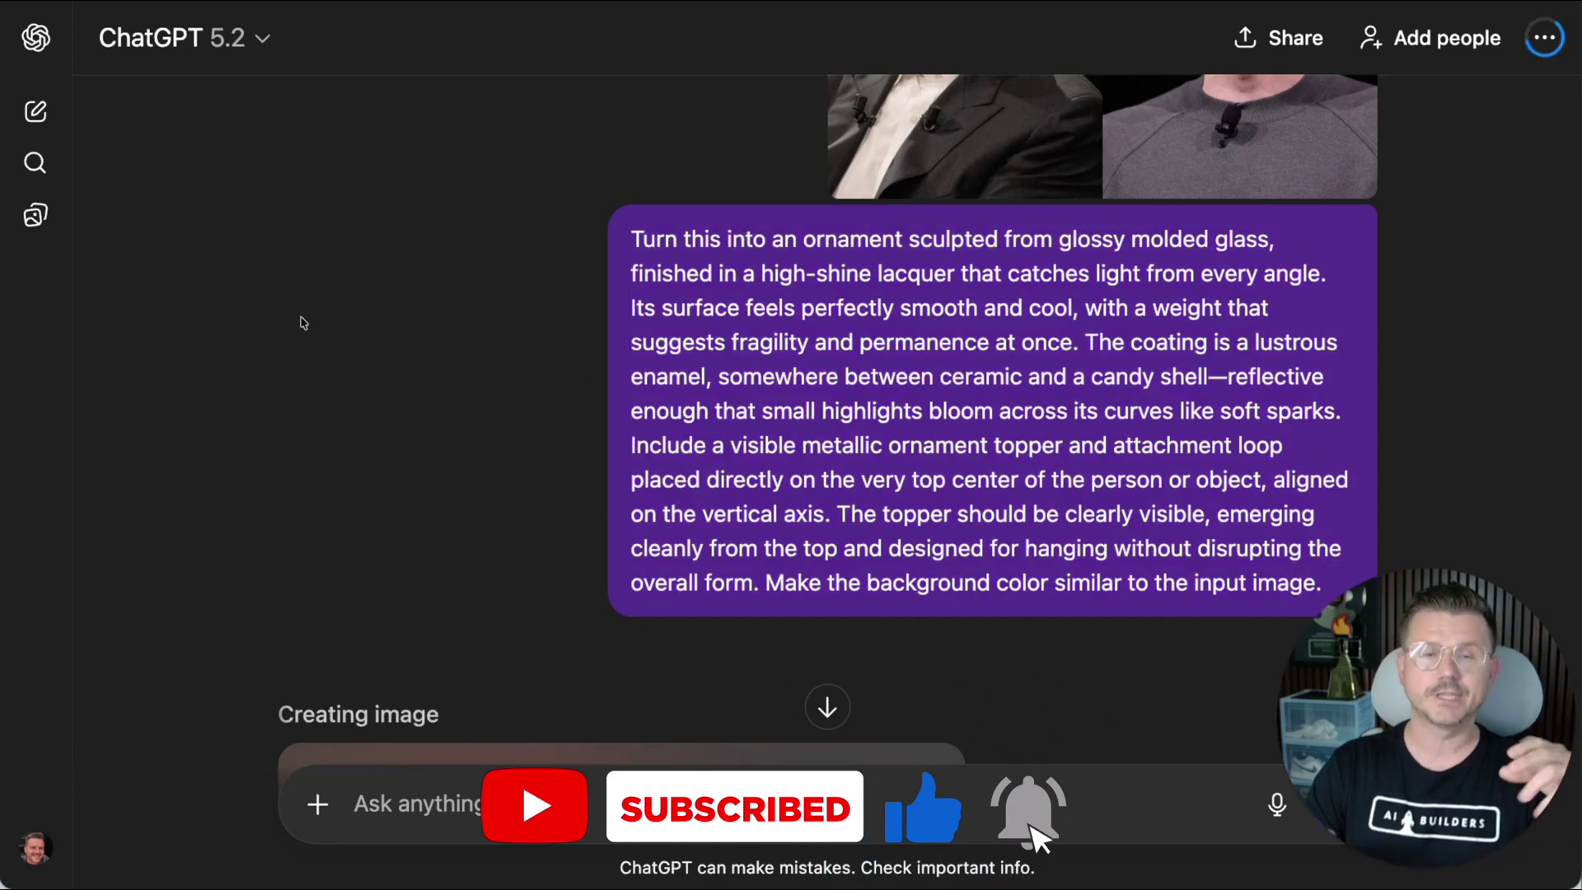
pyautogui.scroll(-10, 304, 323)
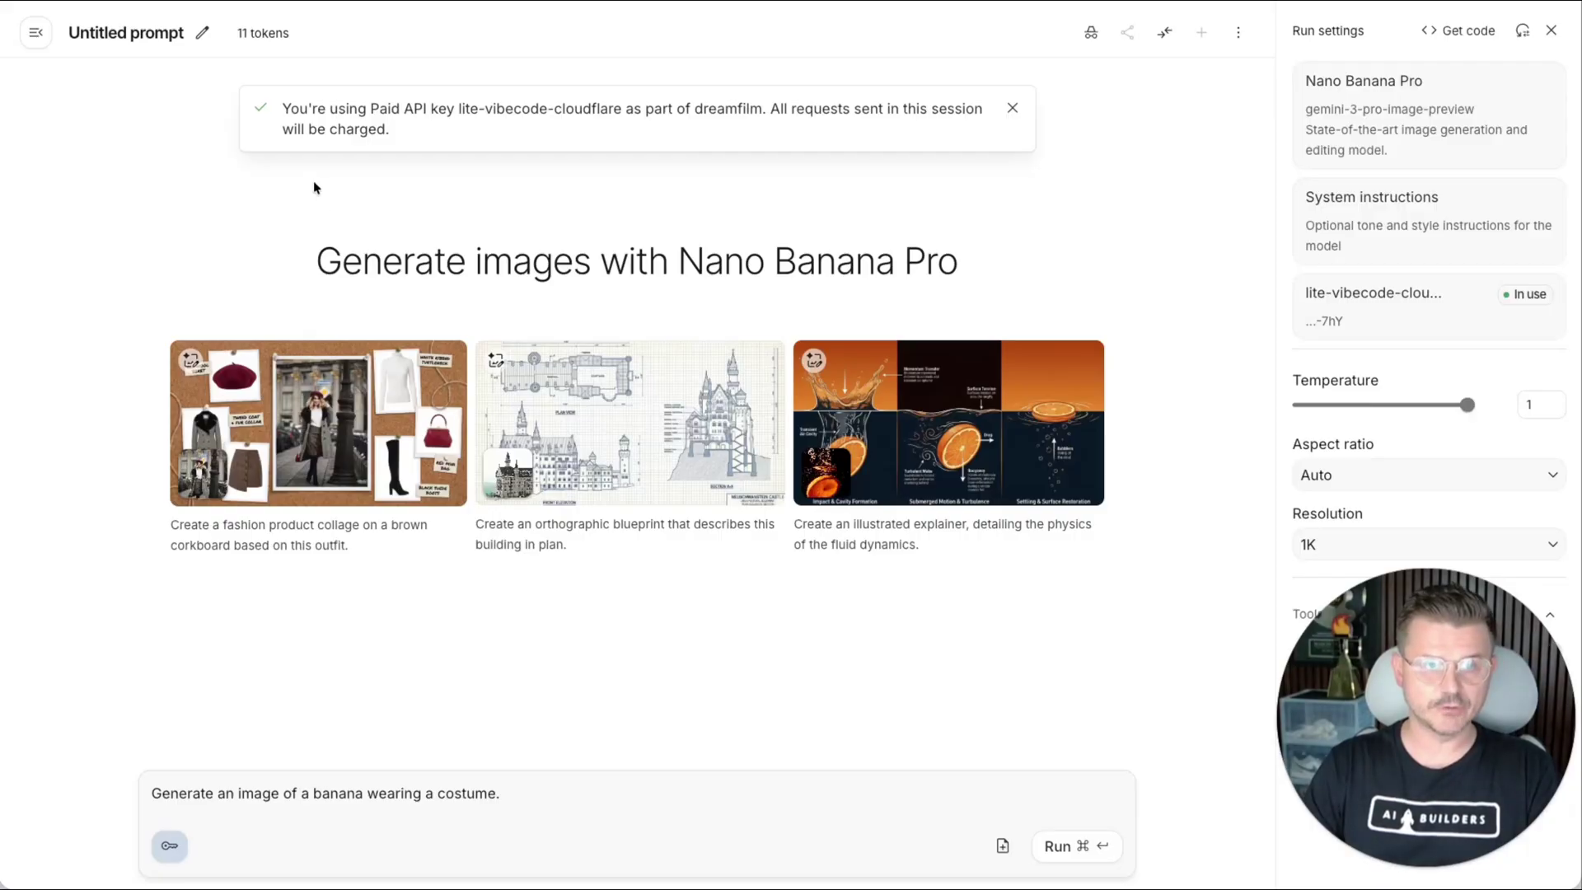
# Attach the same photo to the Nano Banana Pro prompt in Google AI Studio and copy the full ornament prompt from the ChatGPT conversation
pyautogui.moveTo(272, 886); pyautogui.dragTo(276, 781)
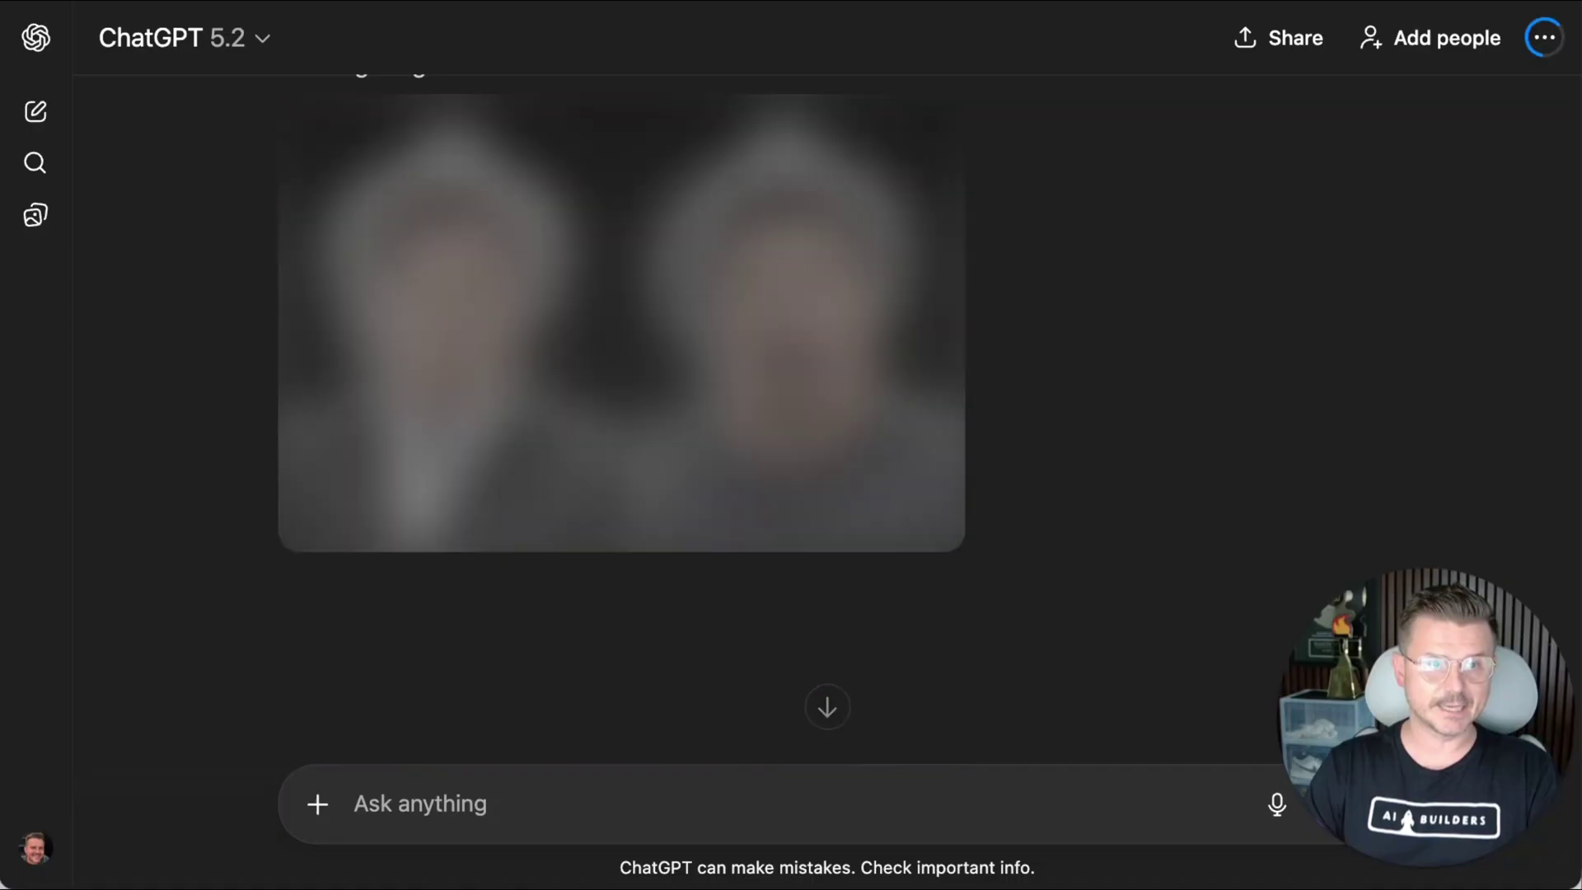
pyautogui.scroll(10, 879, 368)
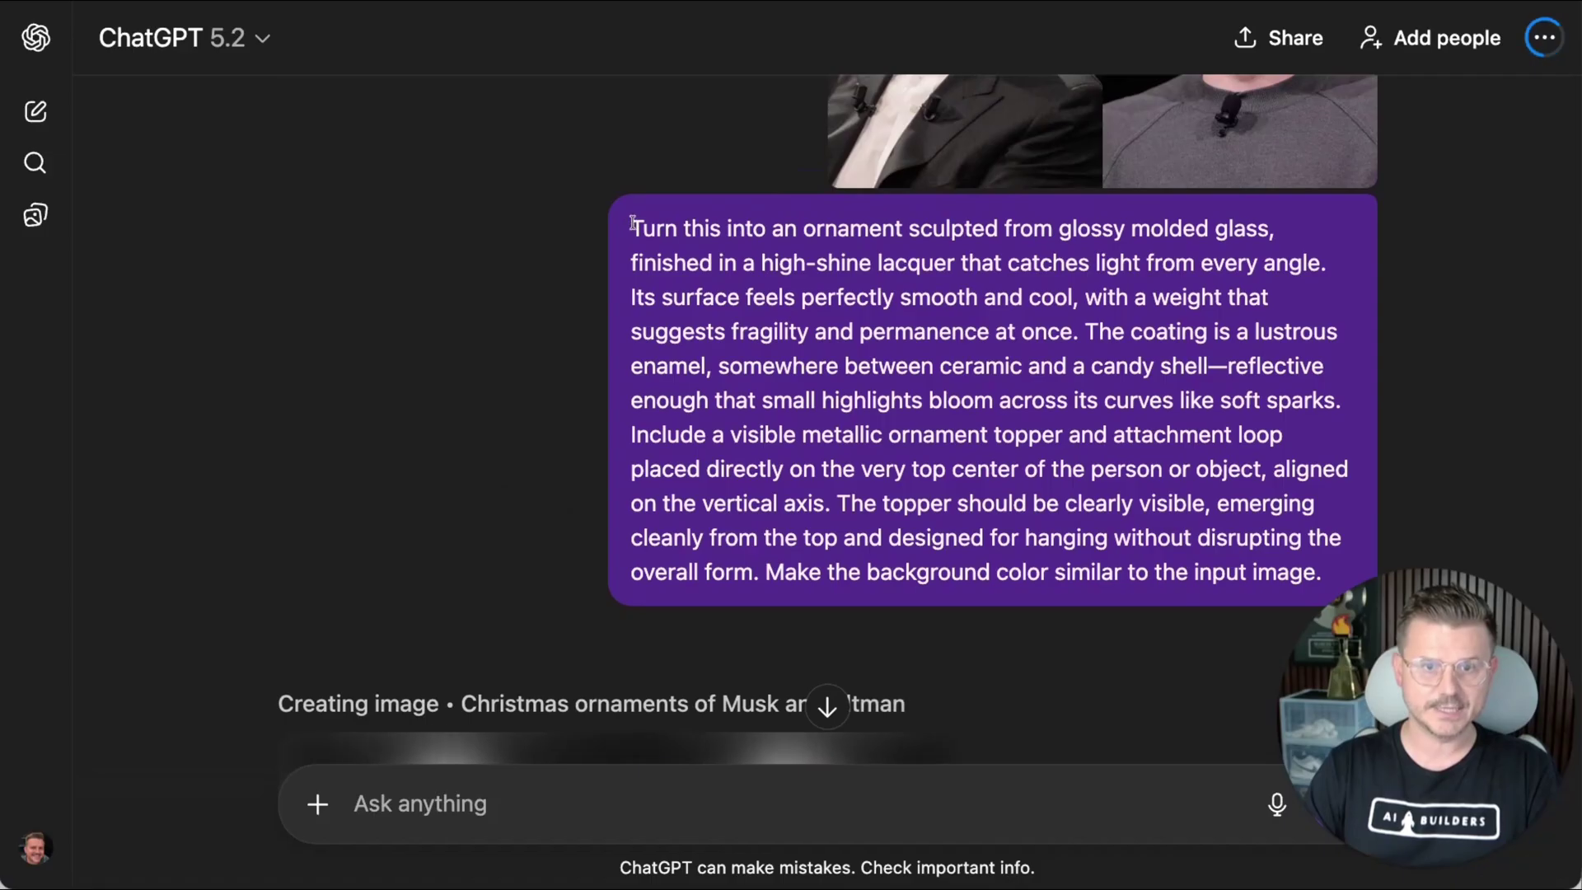
pyautogui.moveTo(629, 221); pyautogui.dragTo(1347, 581)
pyautogui.press('super+c')
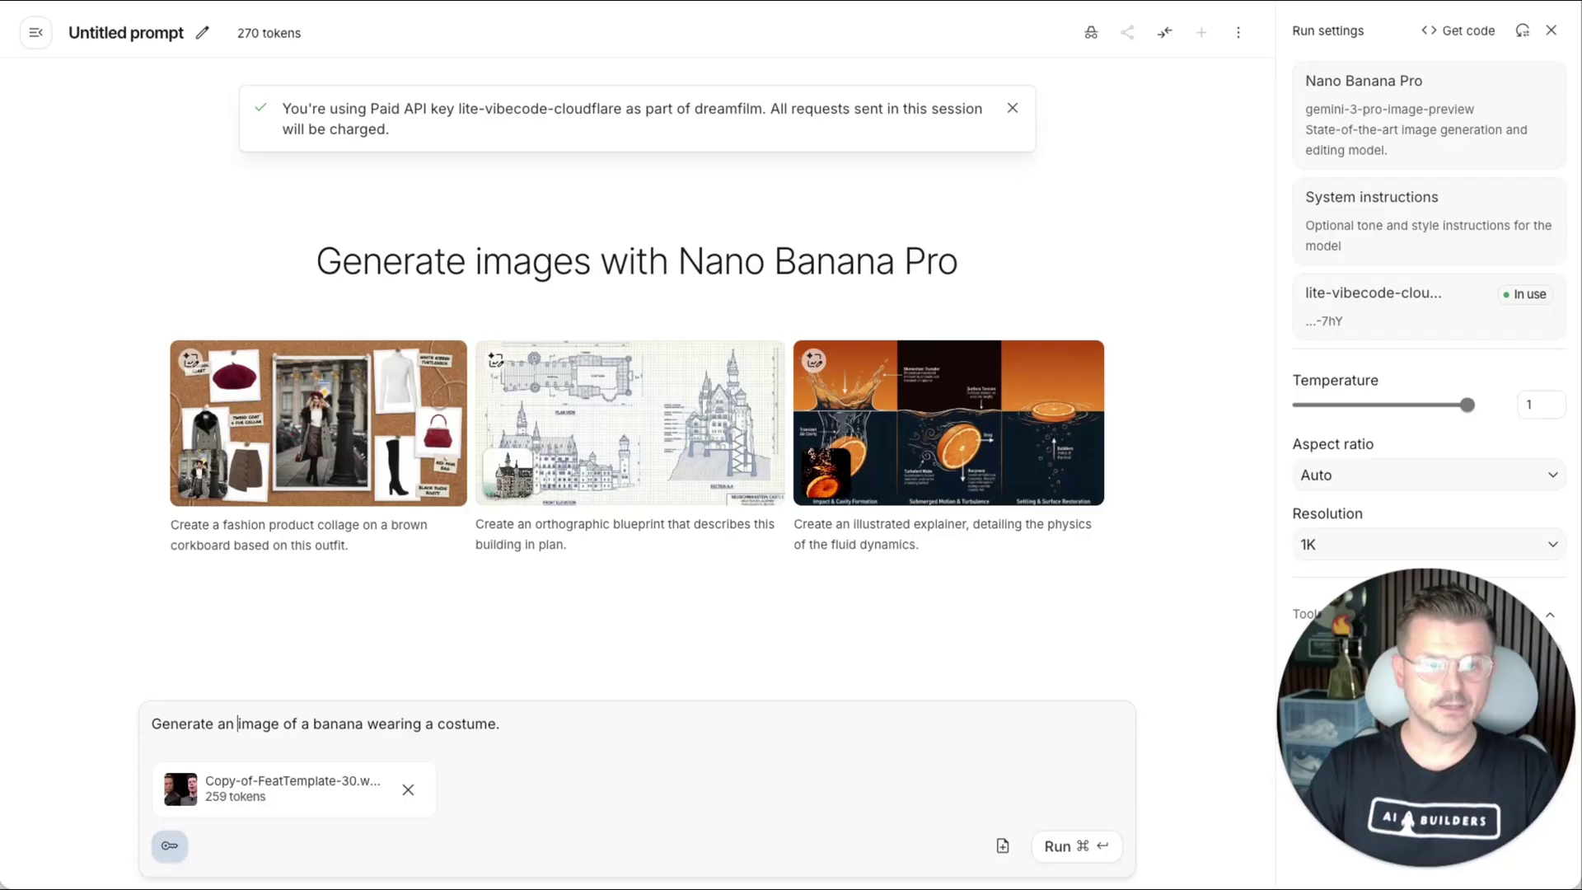
# Replace the sample banana costume prompt with the copied ornament prompt and run it with Nano Banana Pro
pyautogui.tripleClick(311, 720)
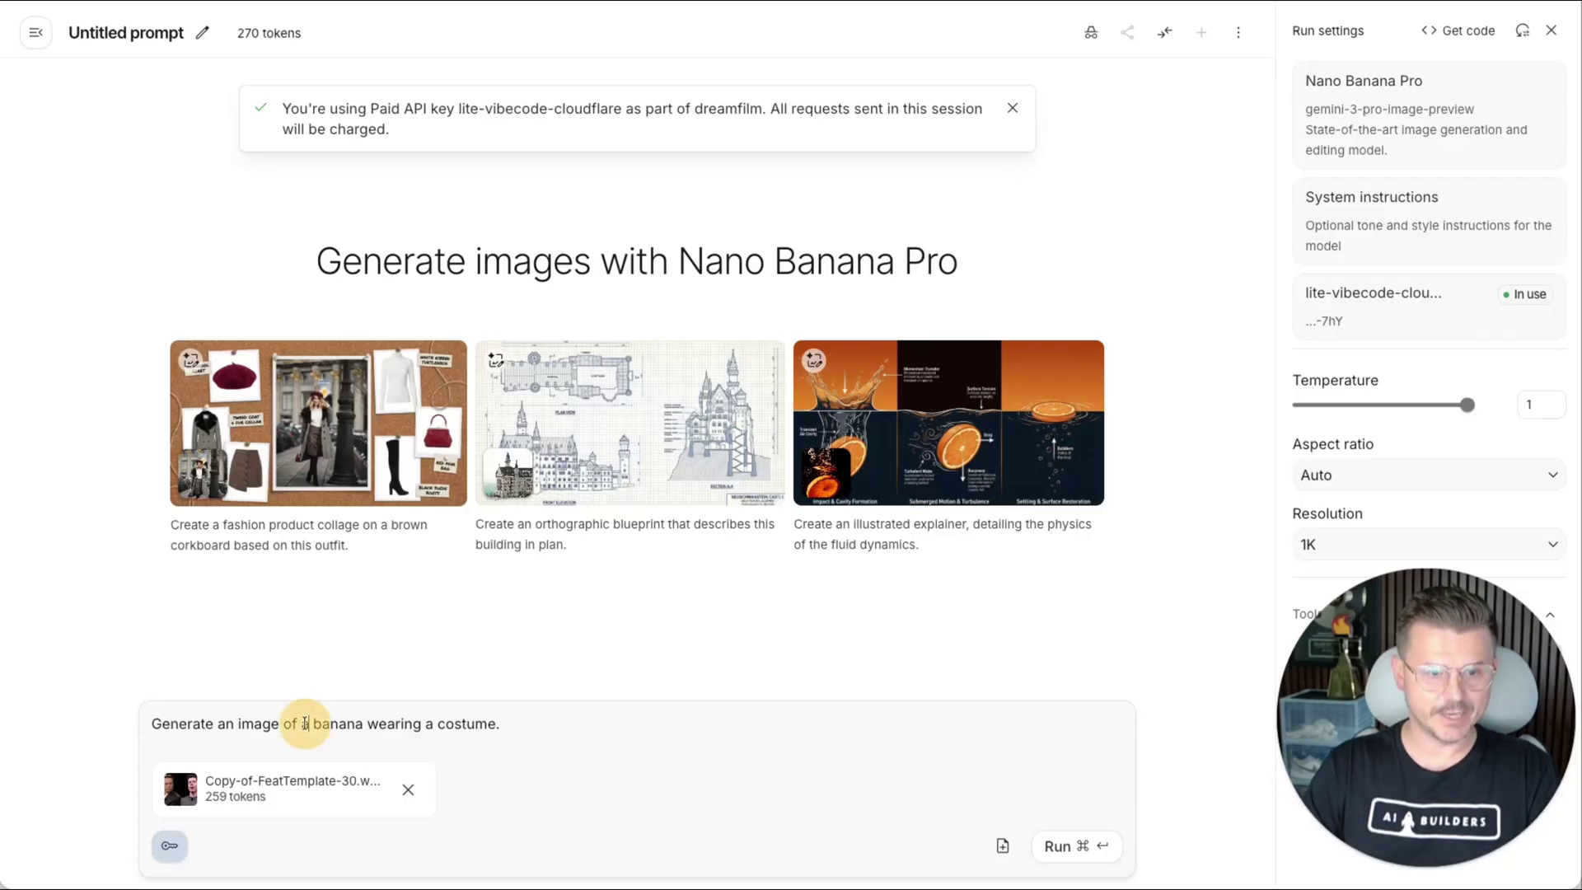
pyautogui.press('super+v')
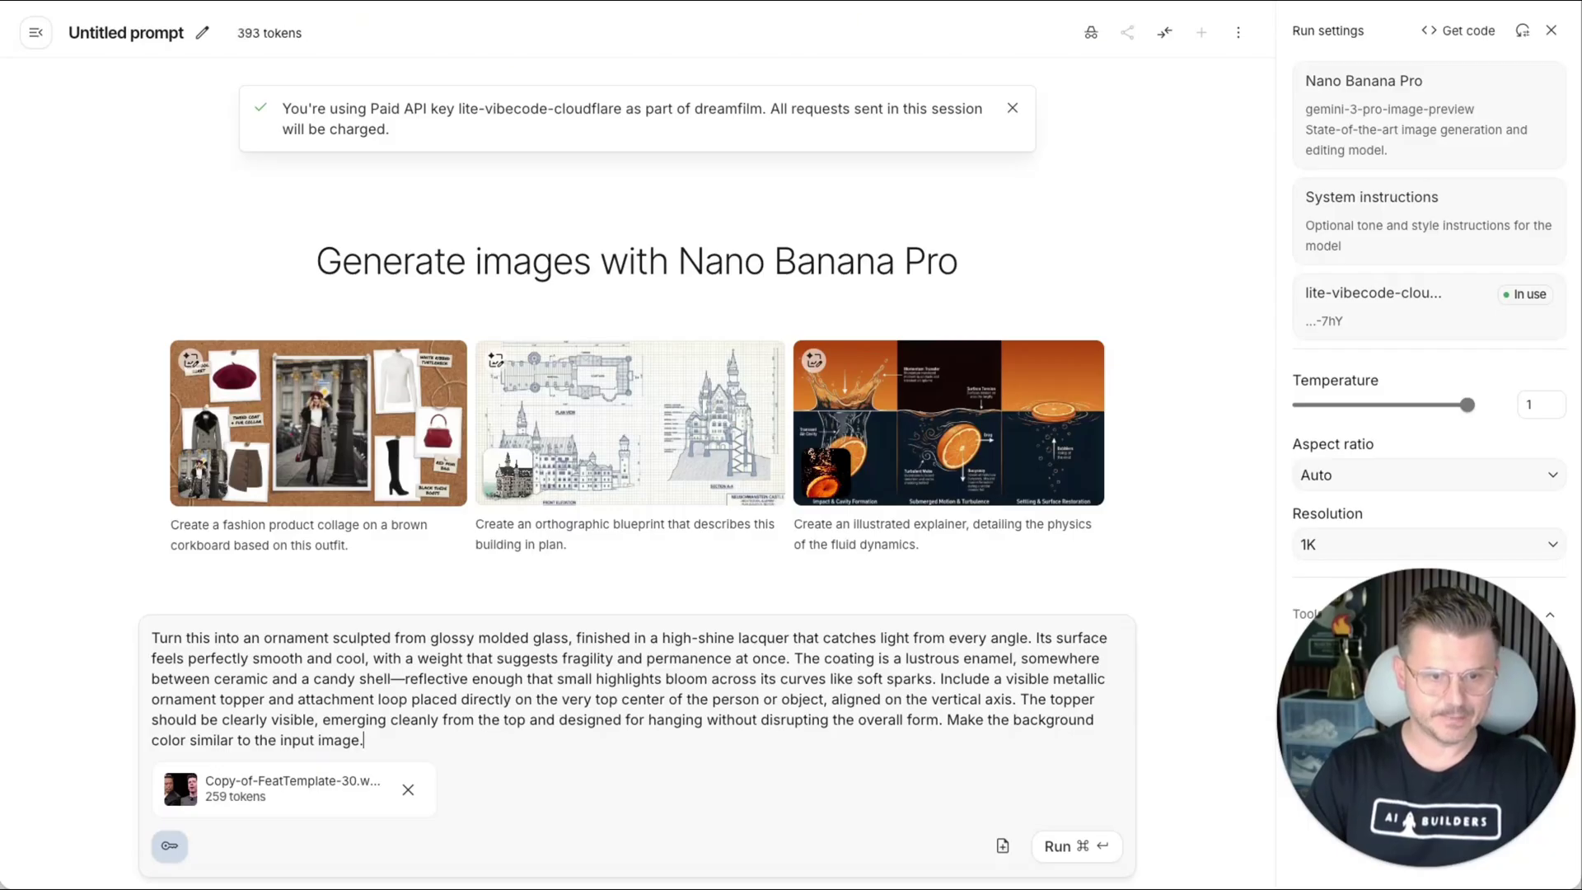
pyautogui.press('Return')
pyautogui.press('super+Return')
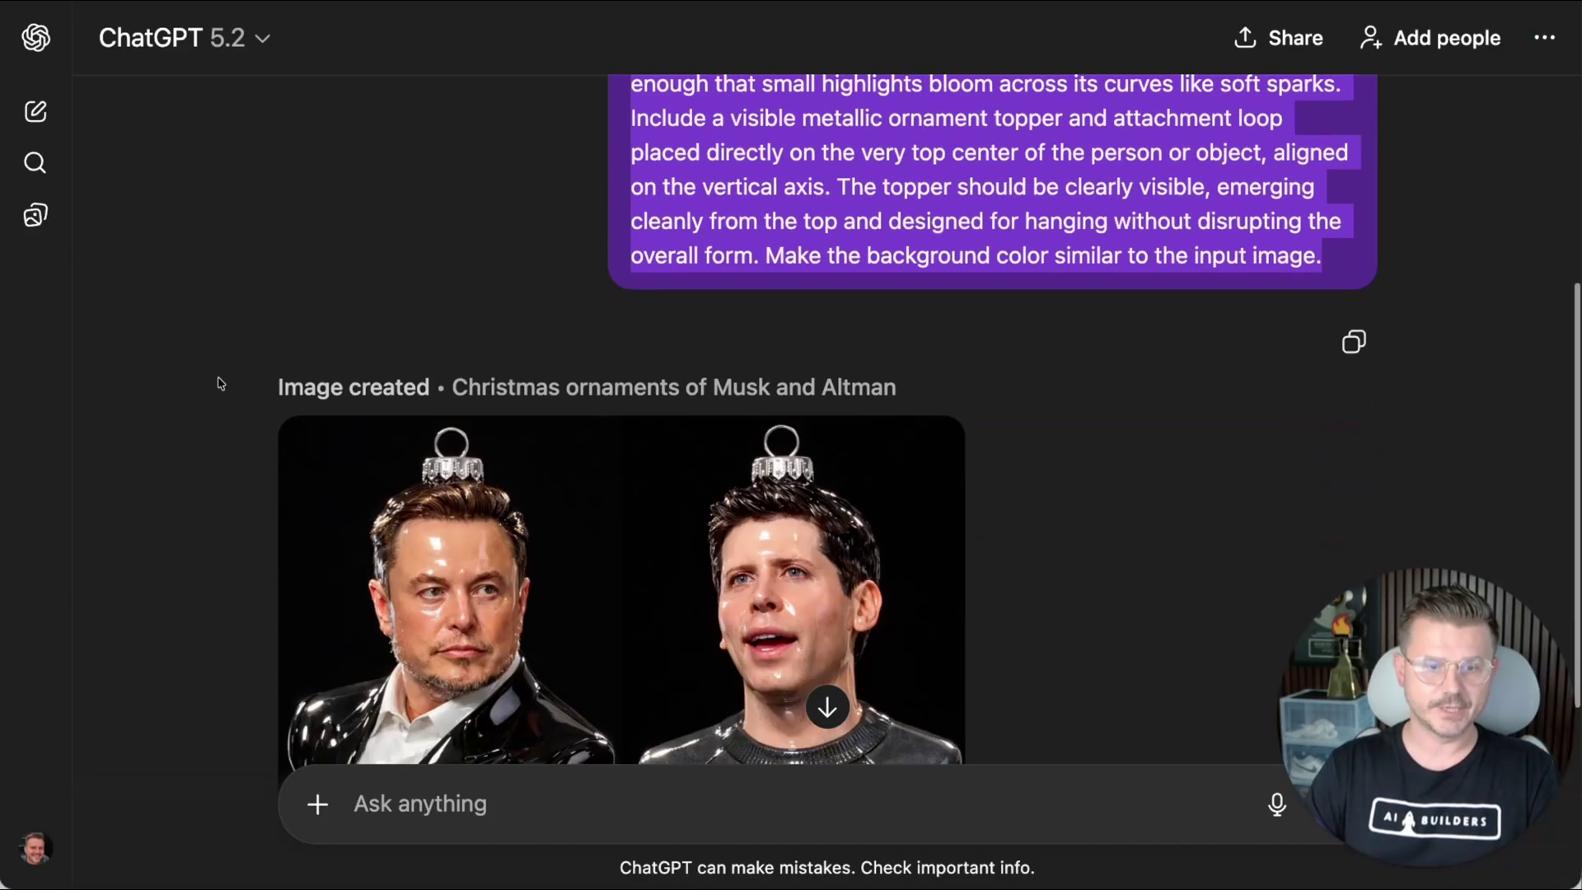
# Return to the ChatGPT conversation and view the generated Christmas ornament image enlarged
pyautogui.scroll(-6, 219, 381)
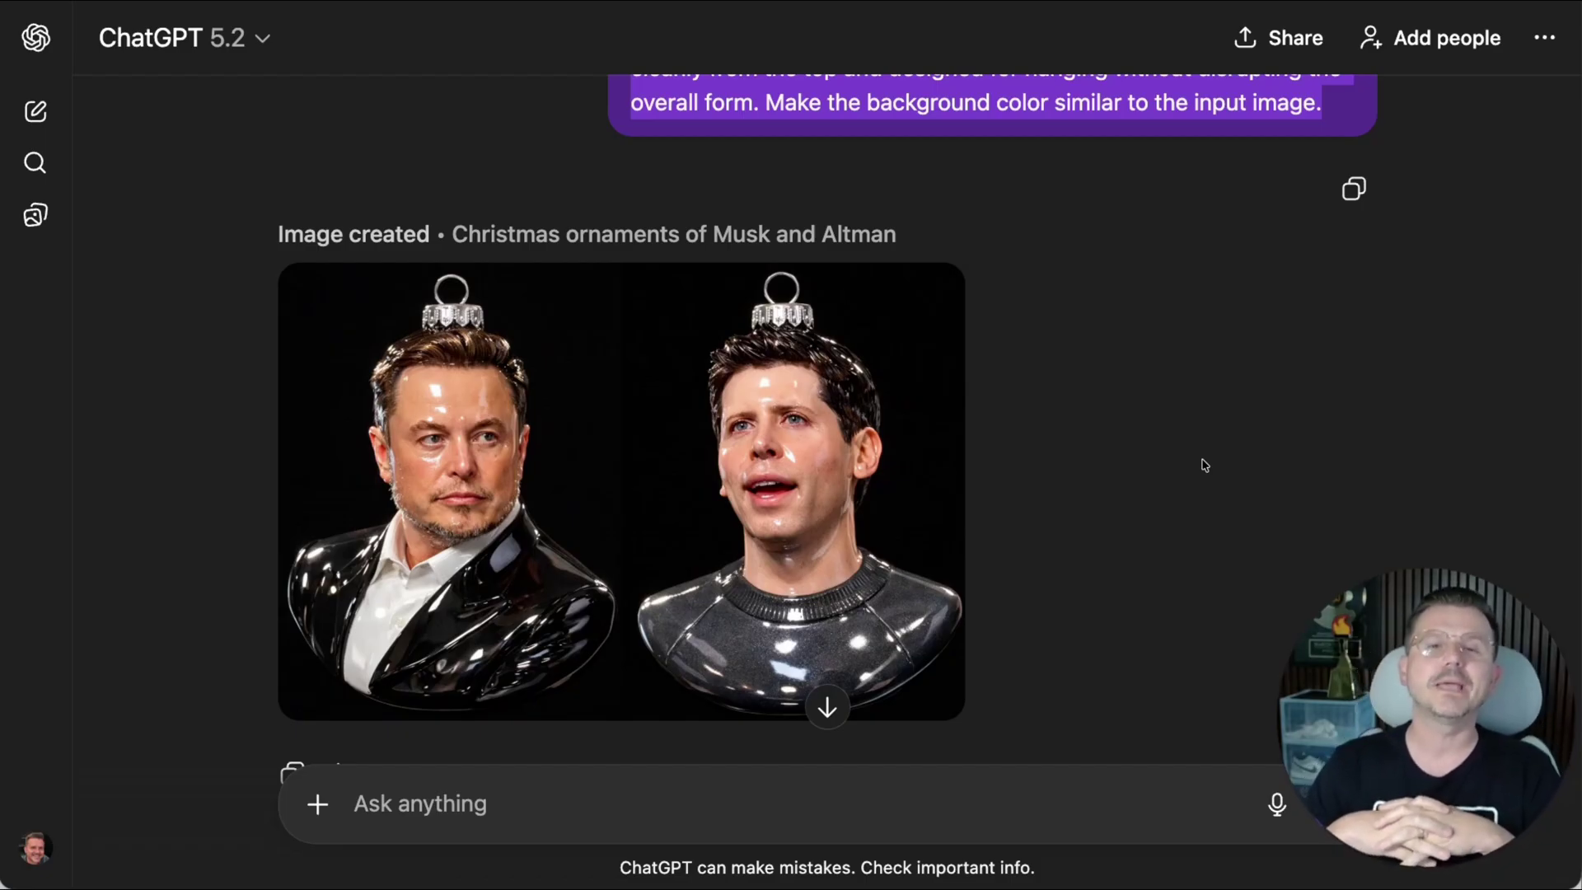
pyautogui.moveTo(664, 445)
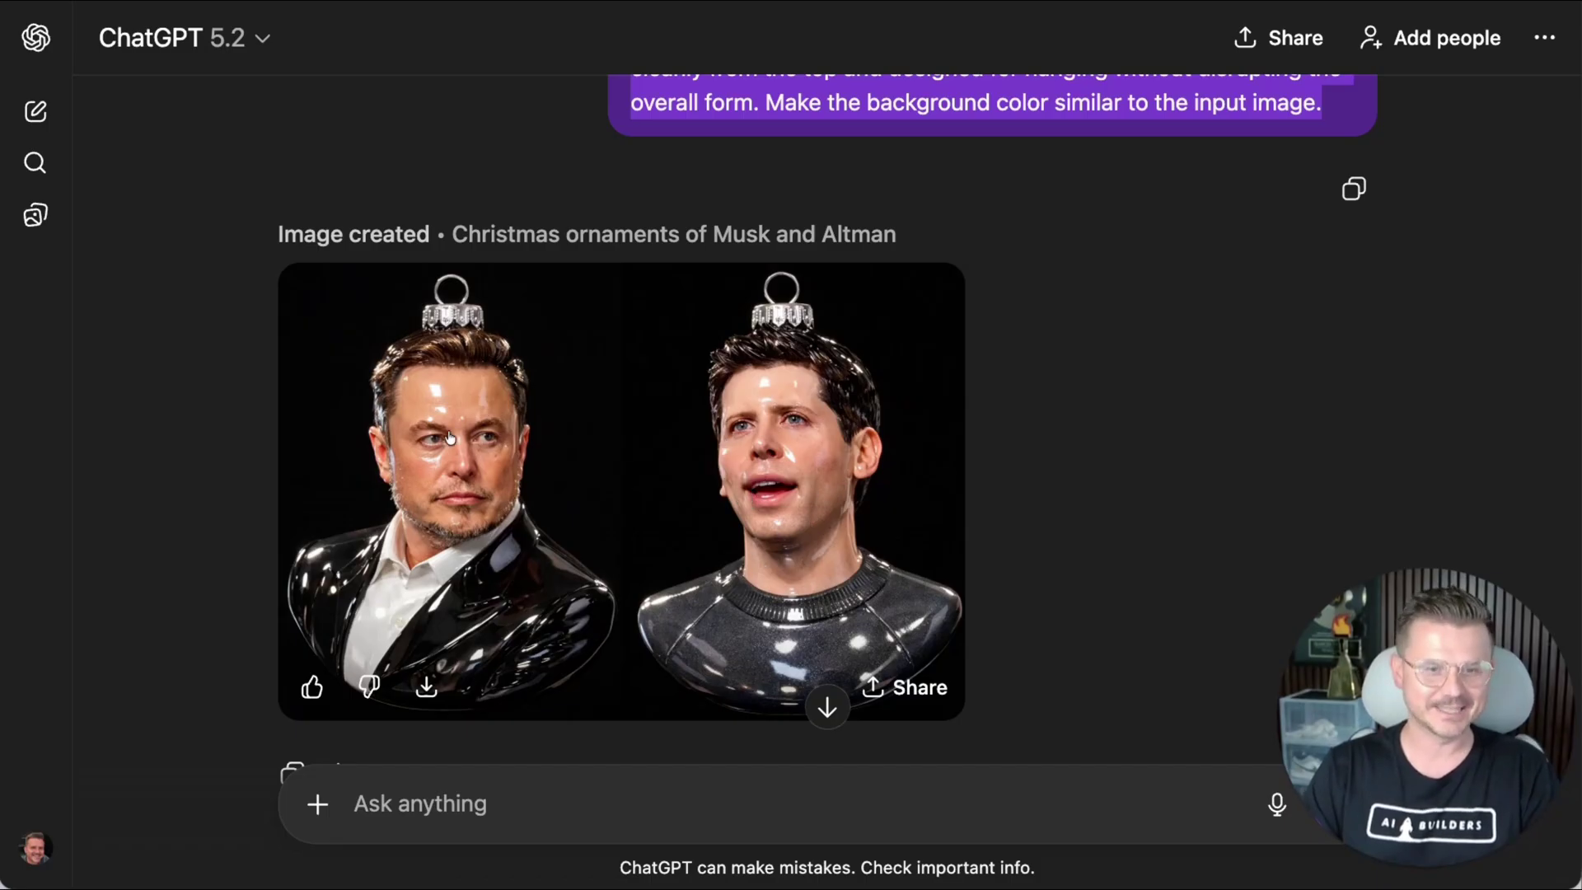
pyautogui.click(699, 450)
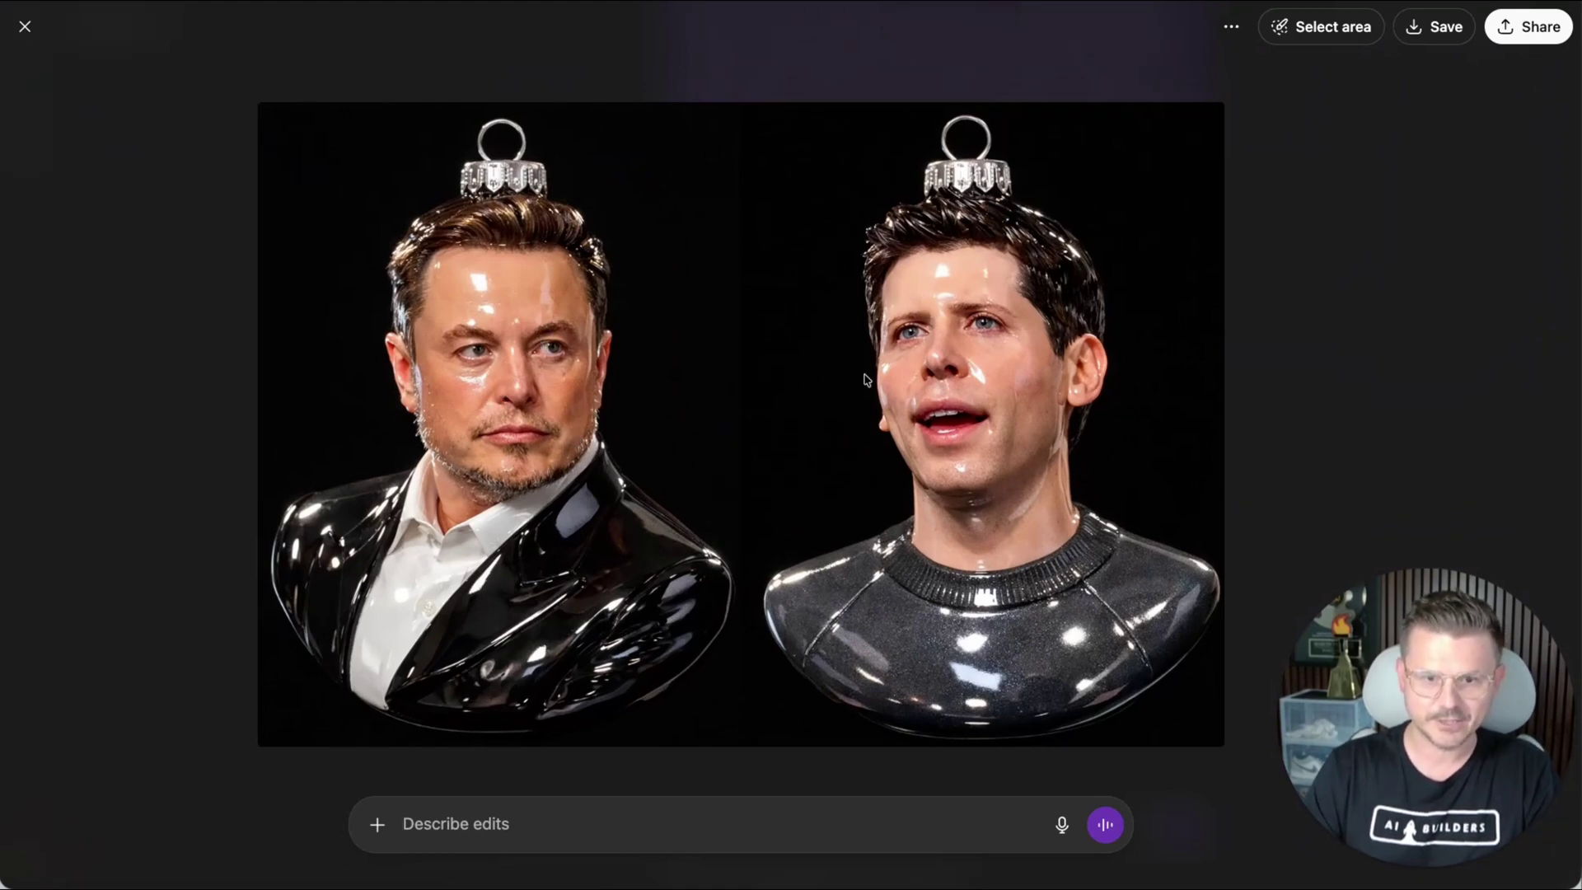
pyautogui.rightClick(781, 443)
pyautogui.press('Escape')
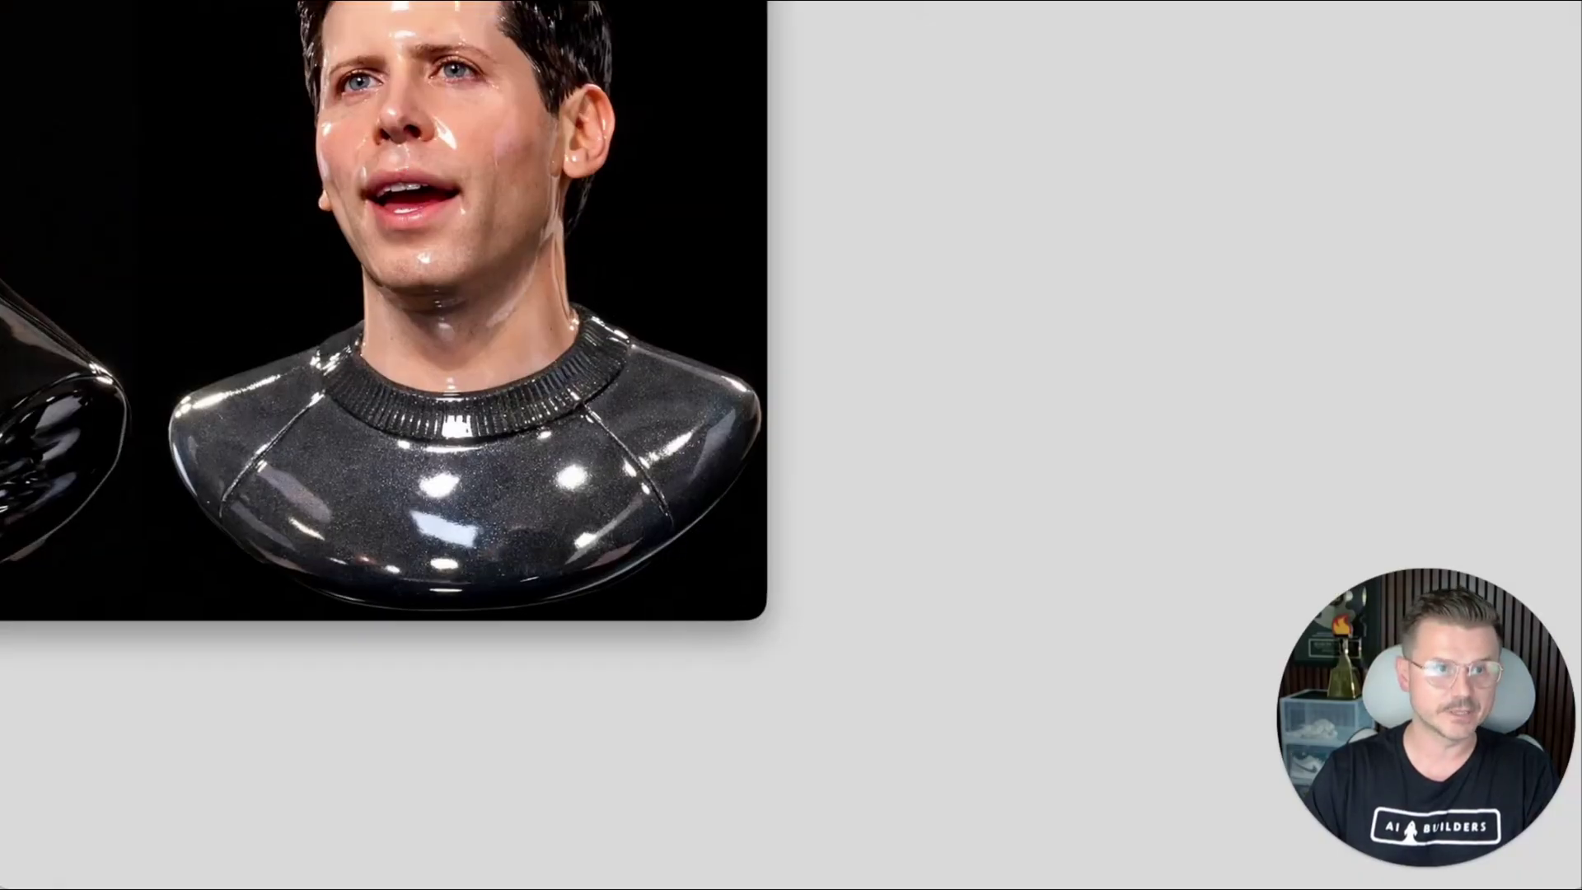
# Inspect the ChatGPT ornament PNG up close in the image viewer, examining the facial details and reflections on both figures
pyautogui.press('super+plus')
pyautogui.press('super+plus')
pyautogui.press('super+plus')
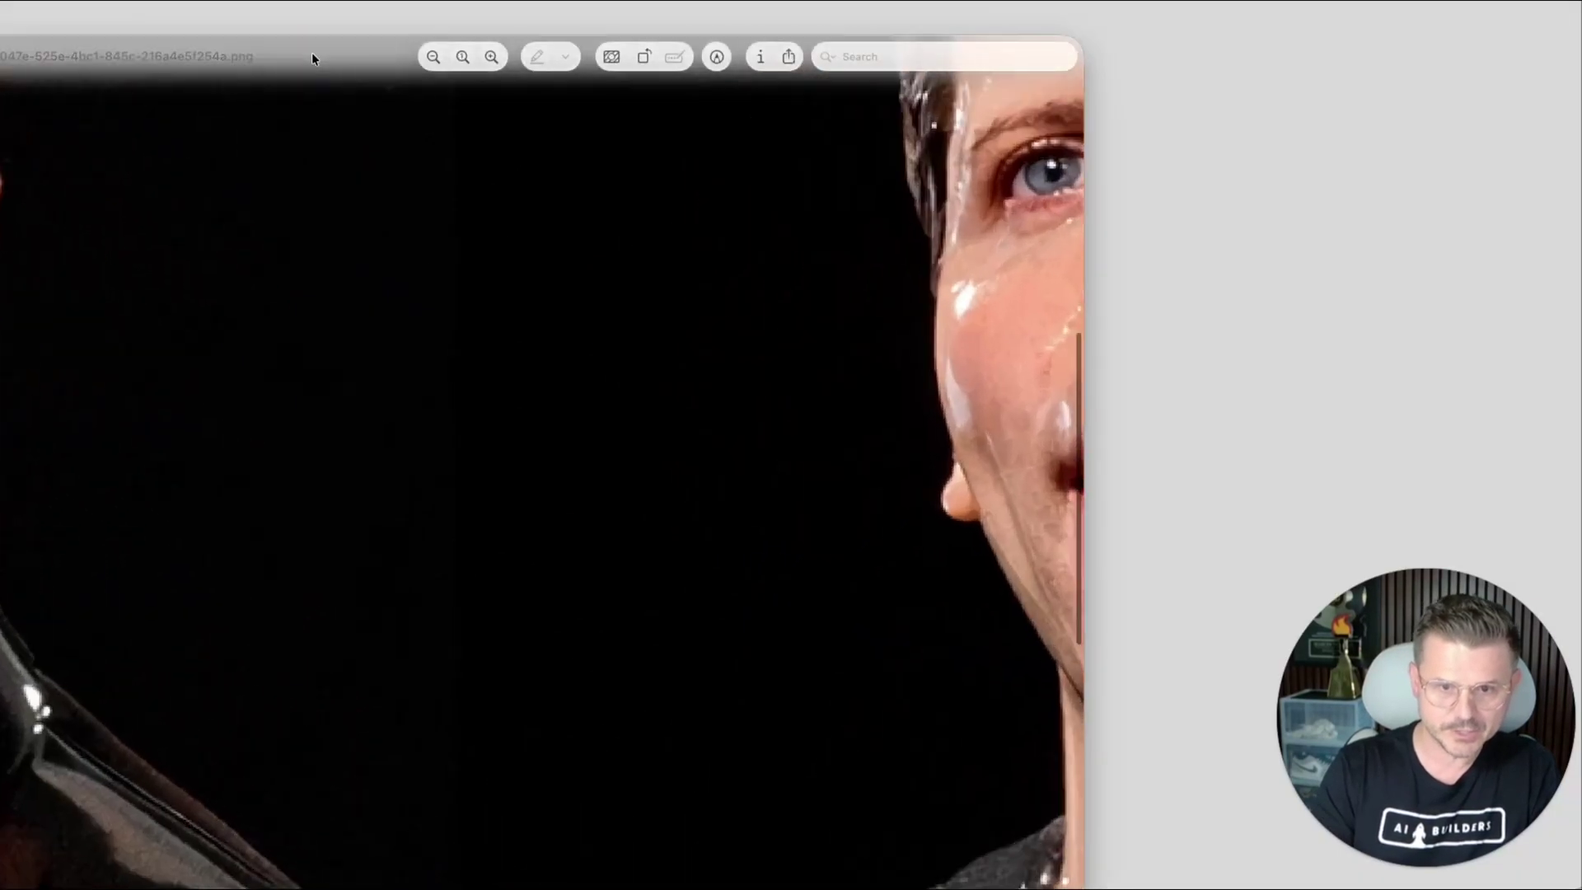
pyautogui.hscroll(10, 633, 475)
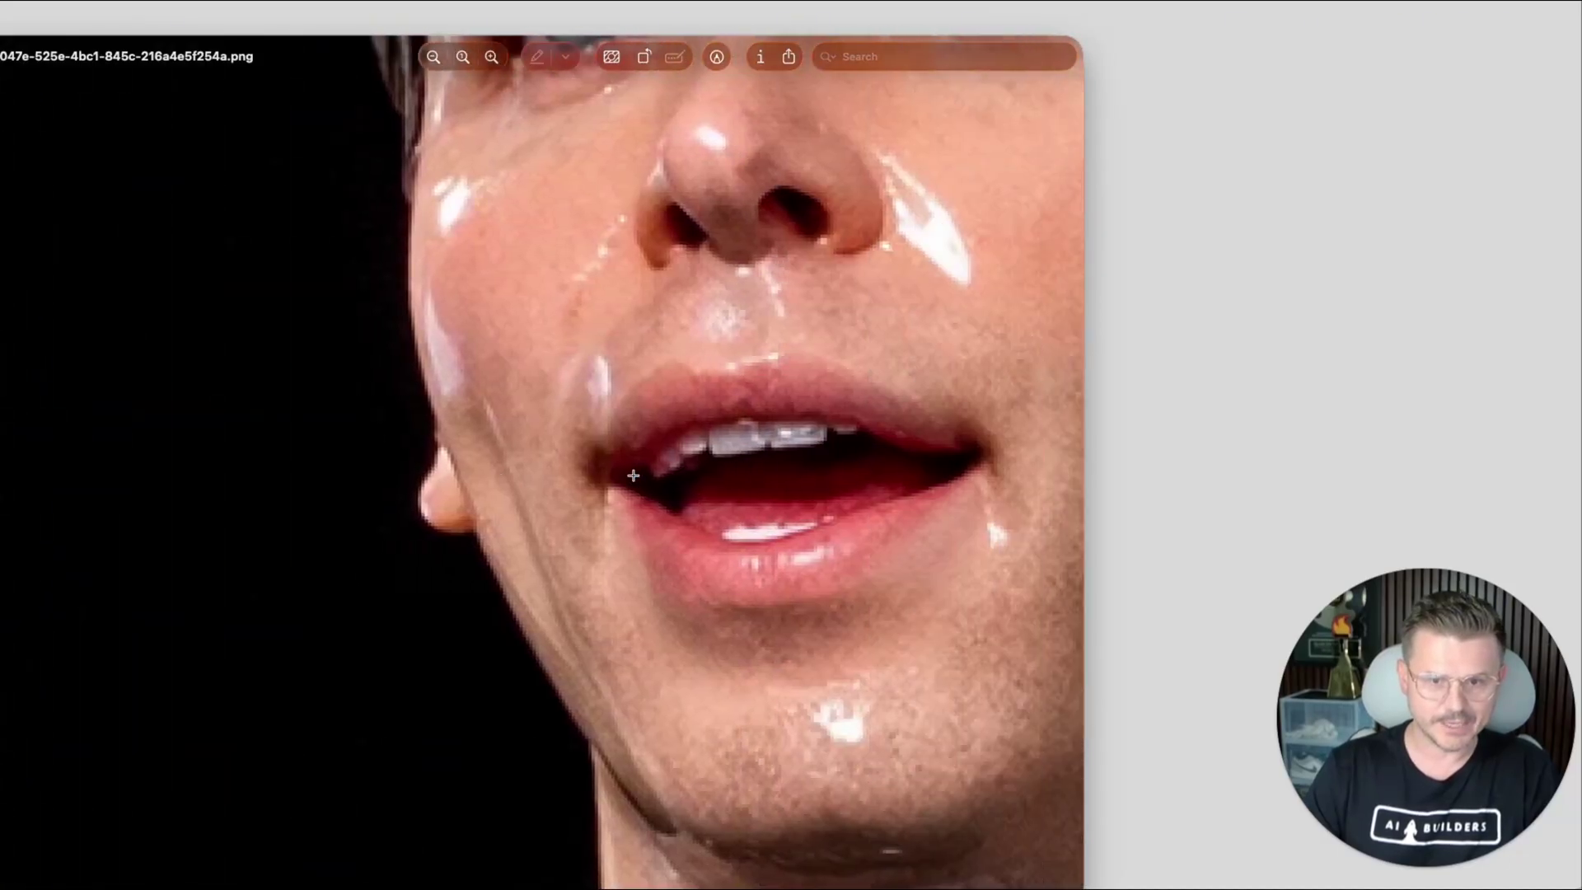
pyautogui.scroll(5, 633, 476)
pyautogui.scroll(5, 633, 476)
pyautogui.hscroll(2, 633, 476)
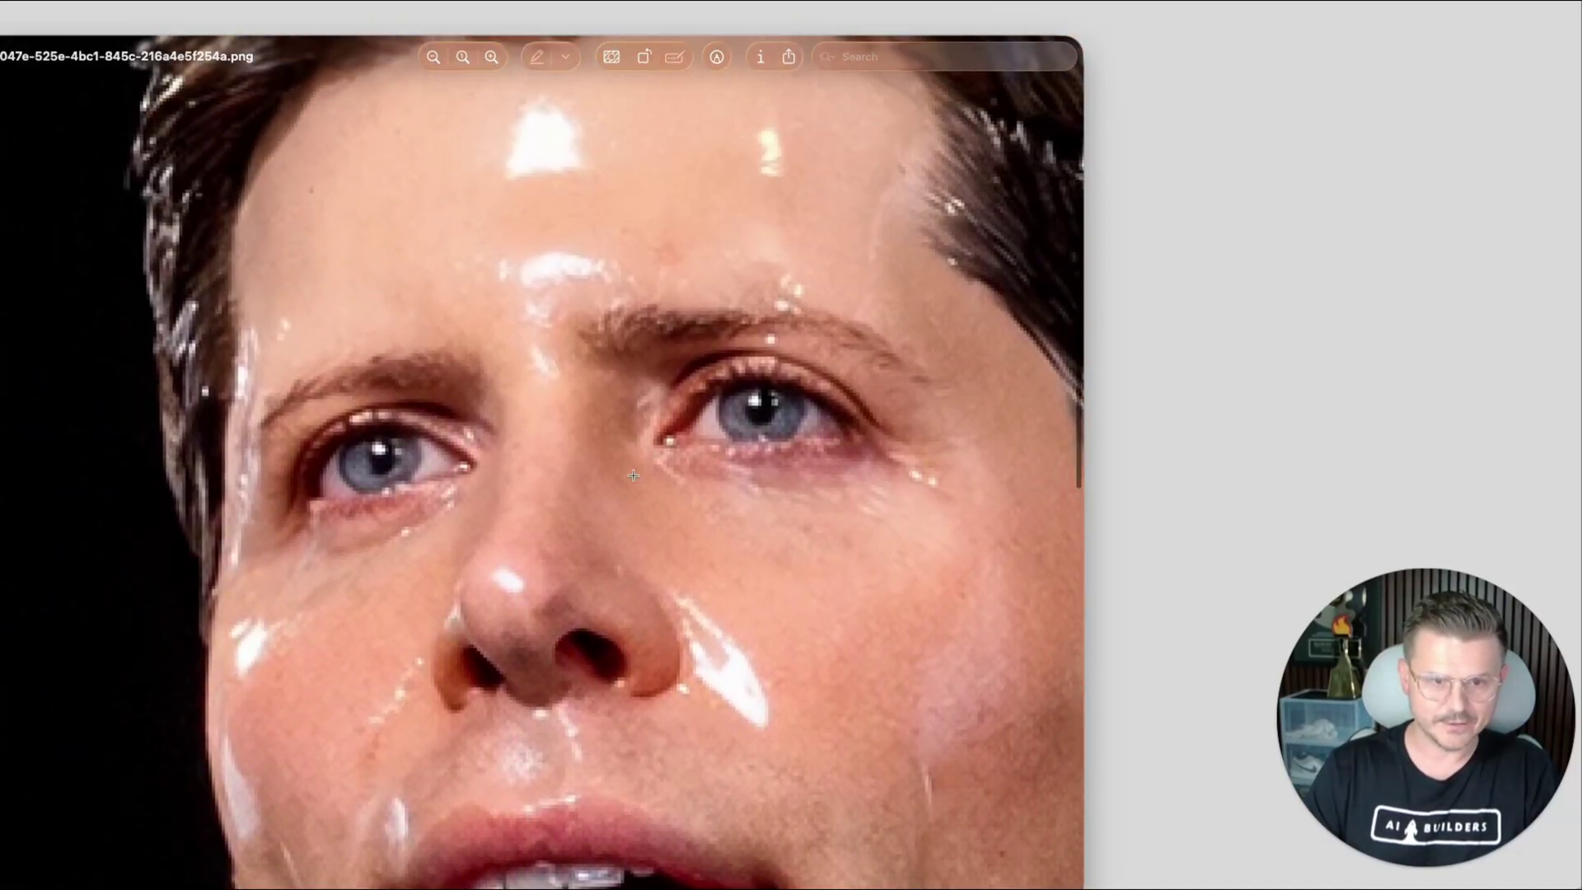
pyautogui.scroll(-3, 633, 475)
pyautogui.scroll(2, 633, 476)
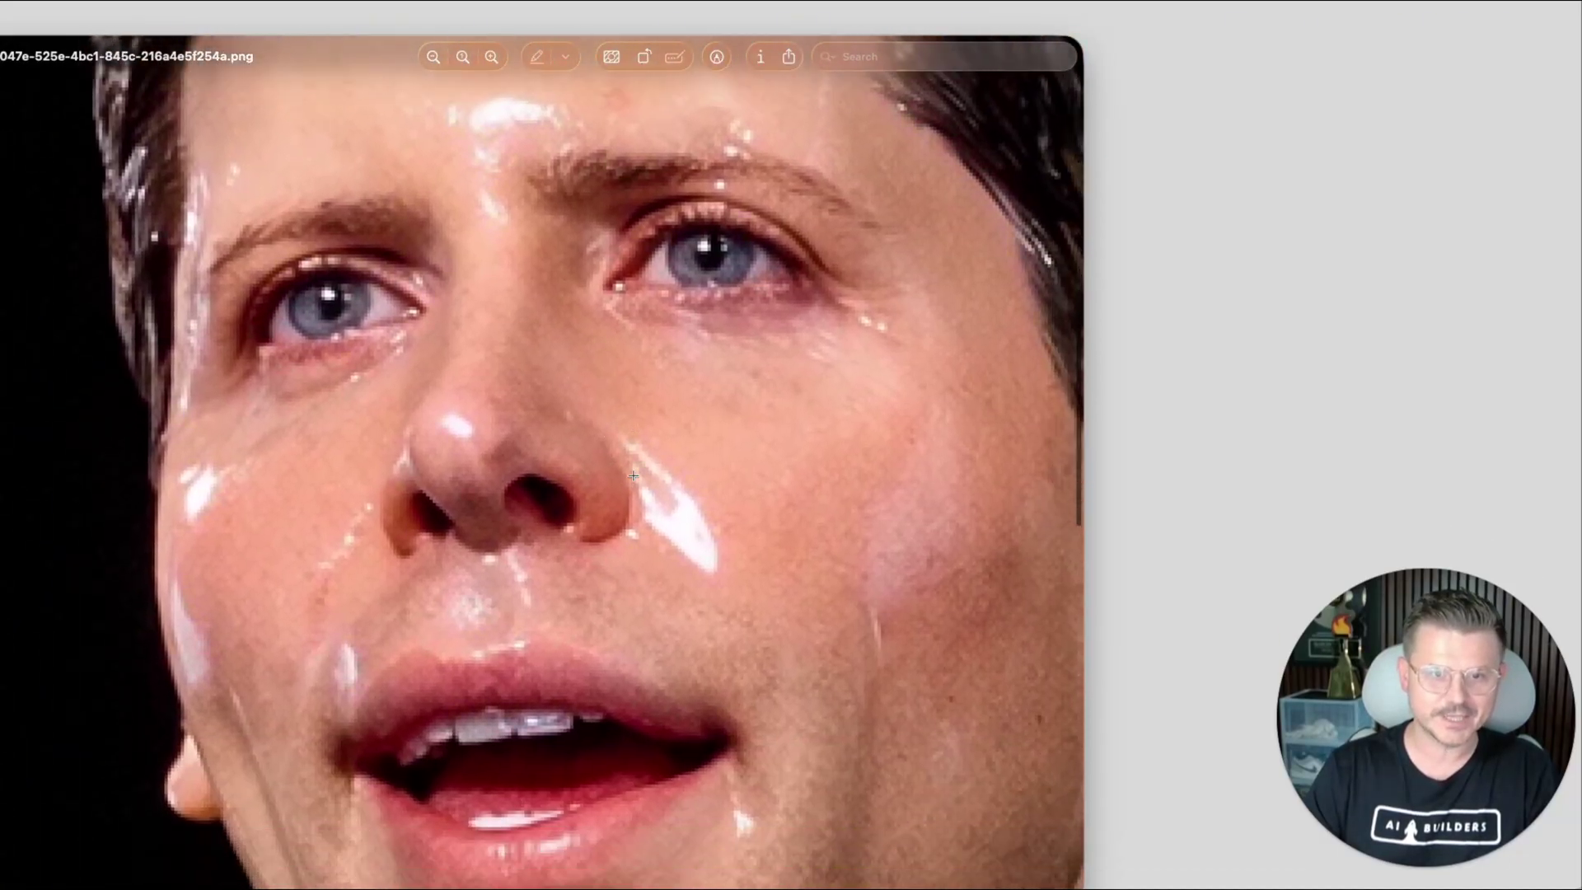
pyautogui.scroll(-4, 633, 475)
pyautogui.scroll(-3, 633, 475)
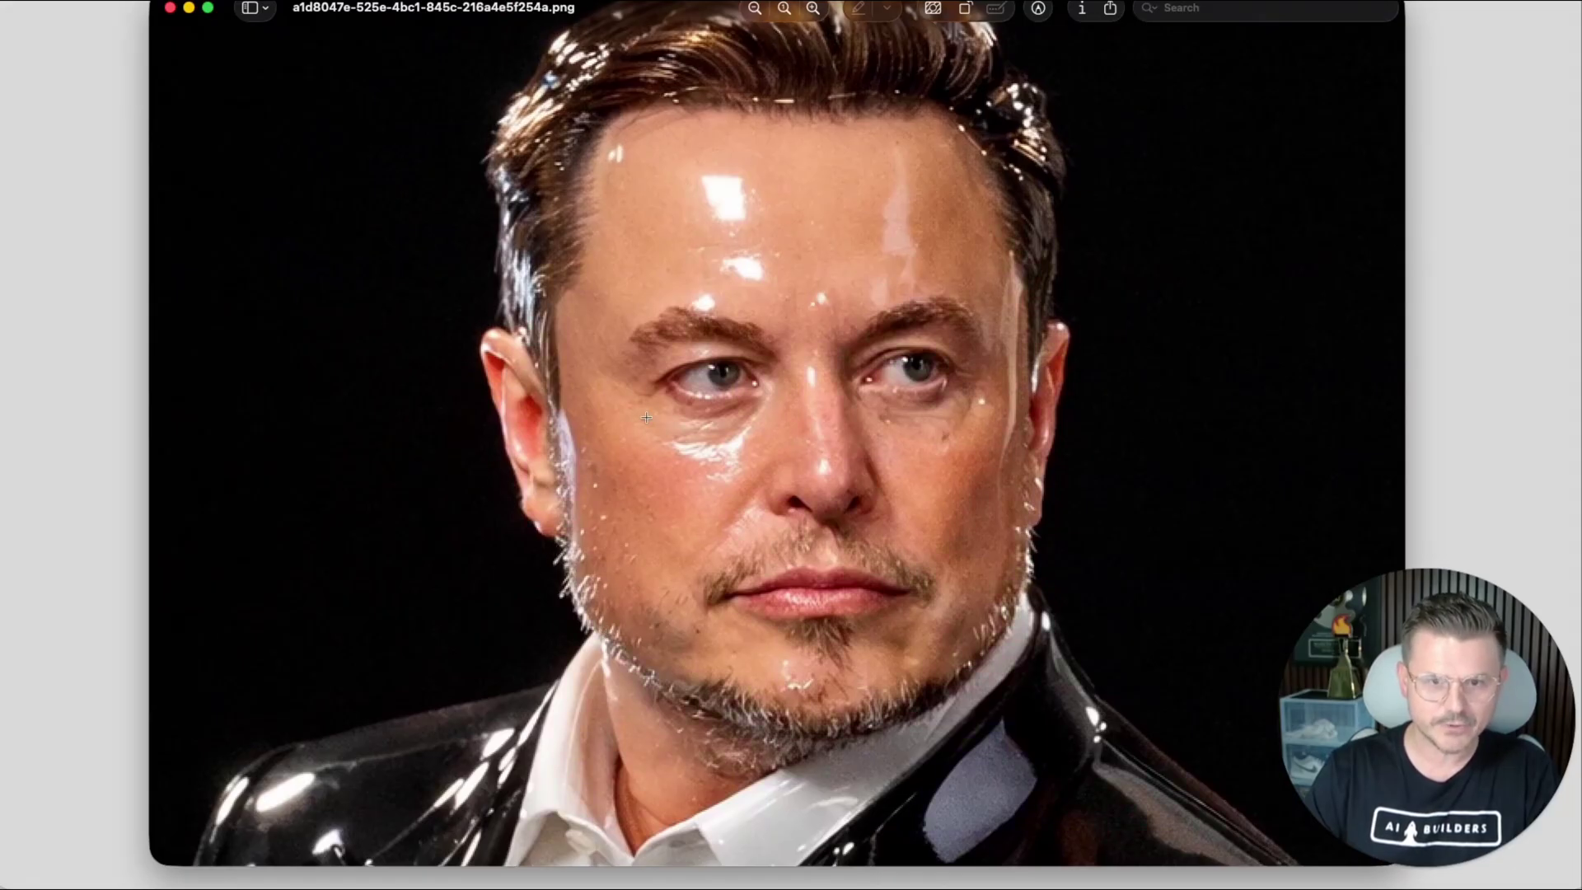
pyautogui.scroll(-5, 904, 283)
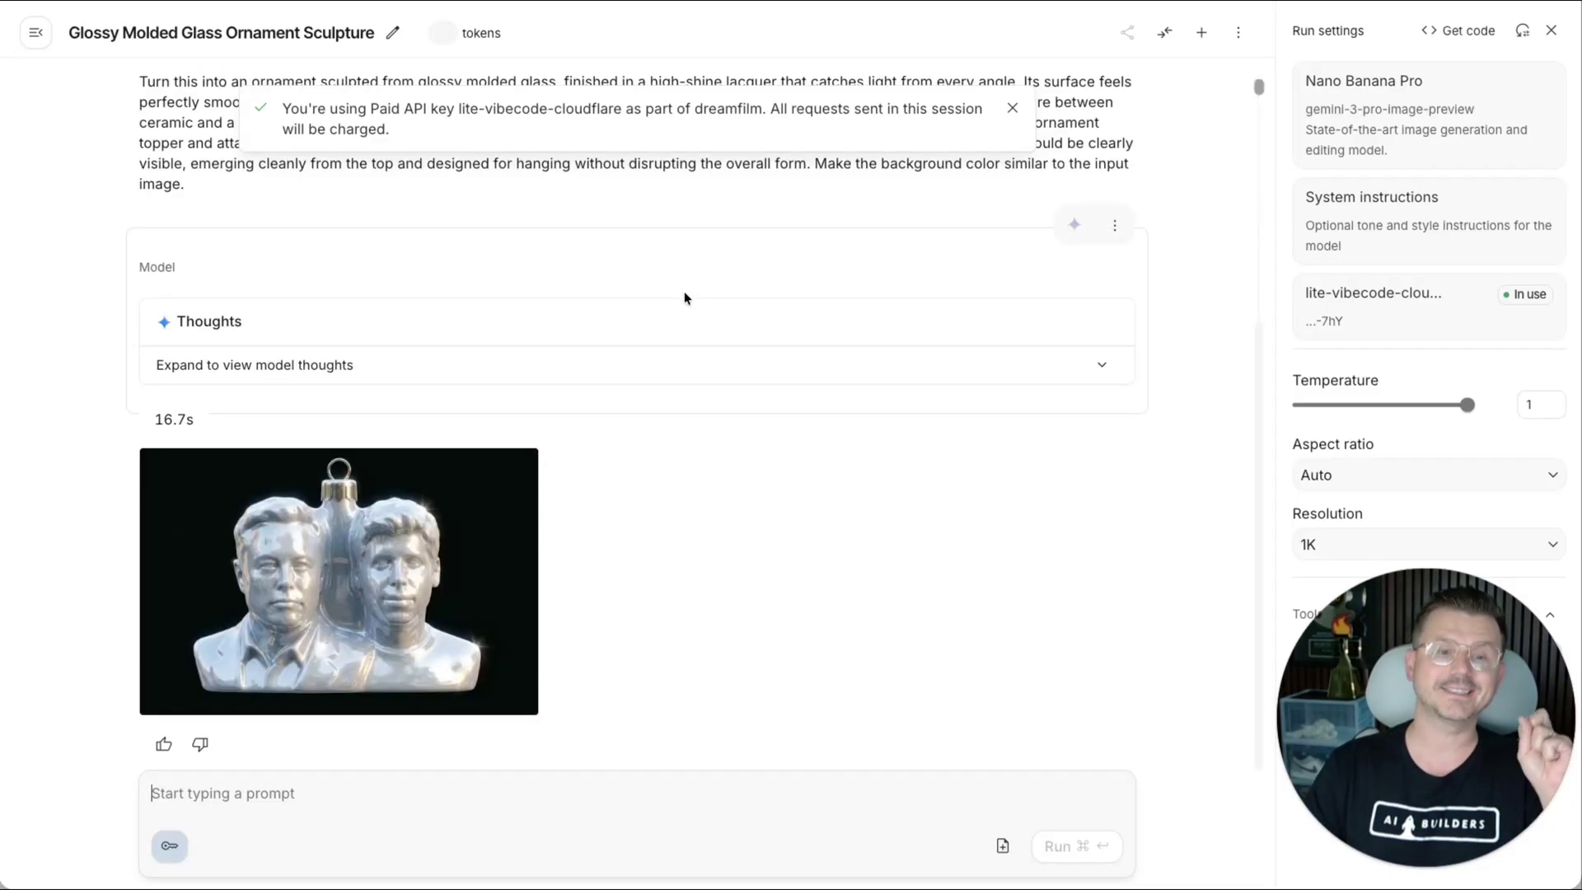
# View the Nano Banana Pro ornament image enlarged in Google AI Studio, close it, and review the source photo and prompt
pyautogui.click(325, 567)
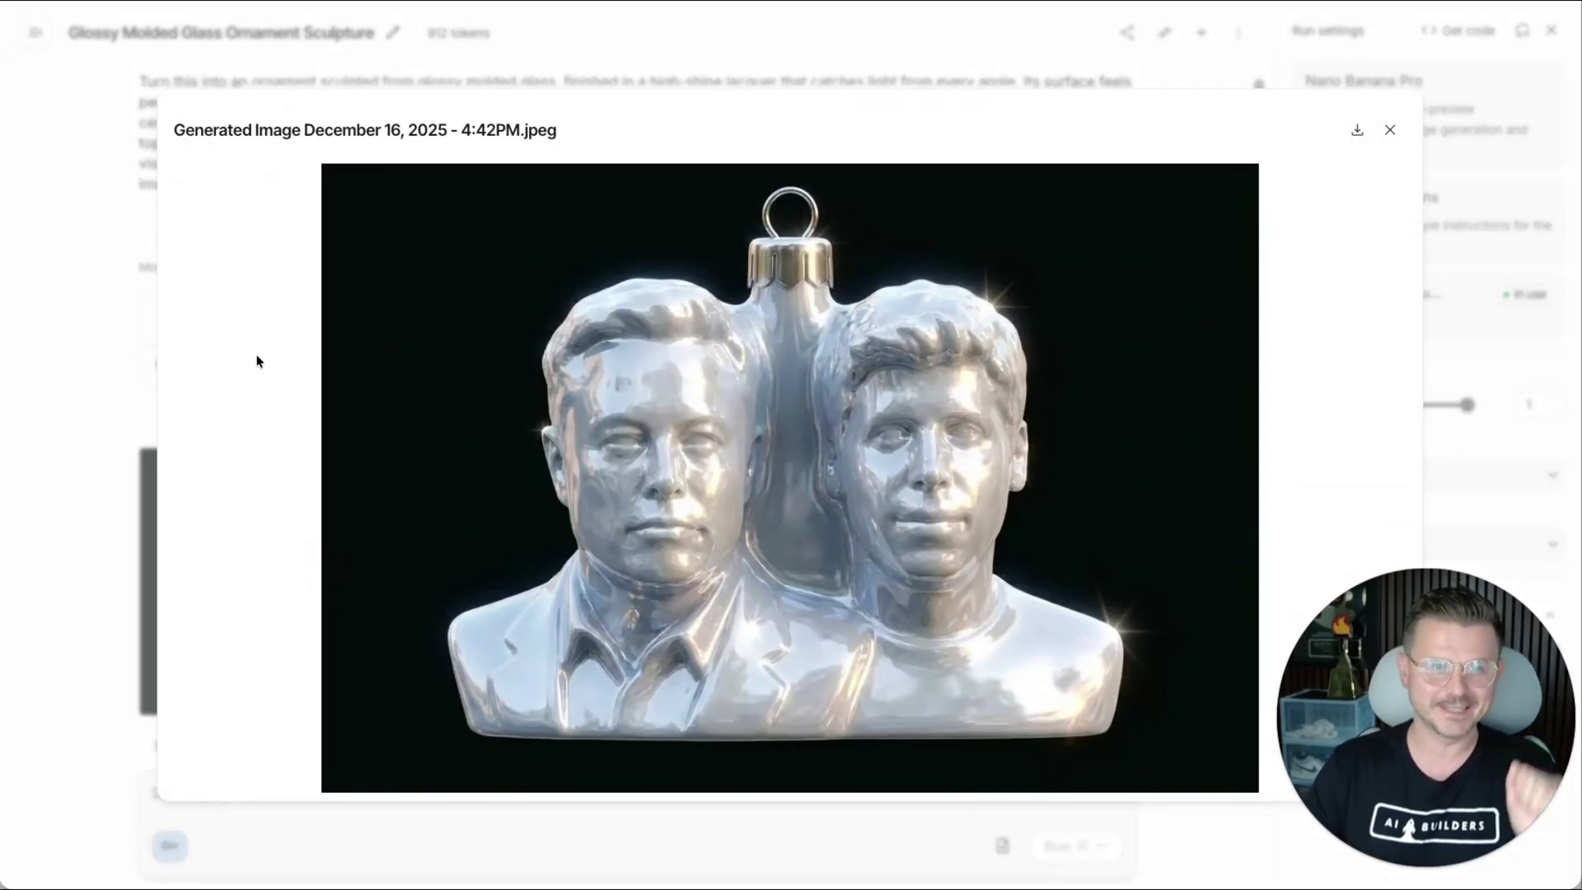
pyautogui.click(1389, 133)
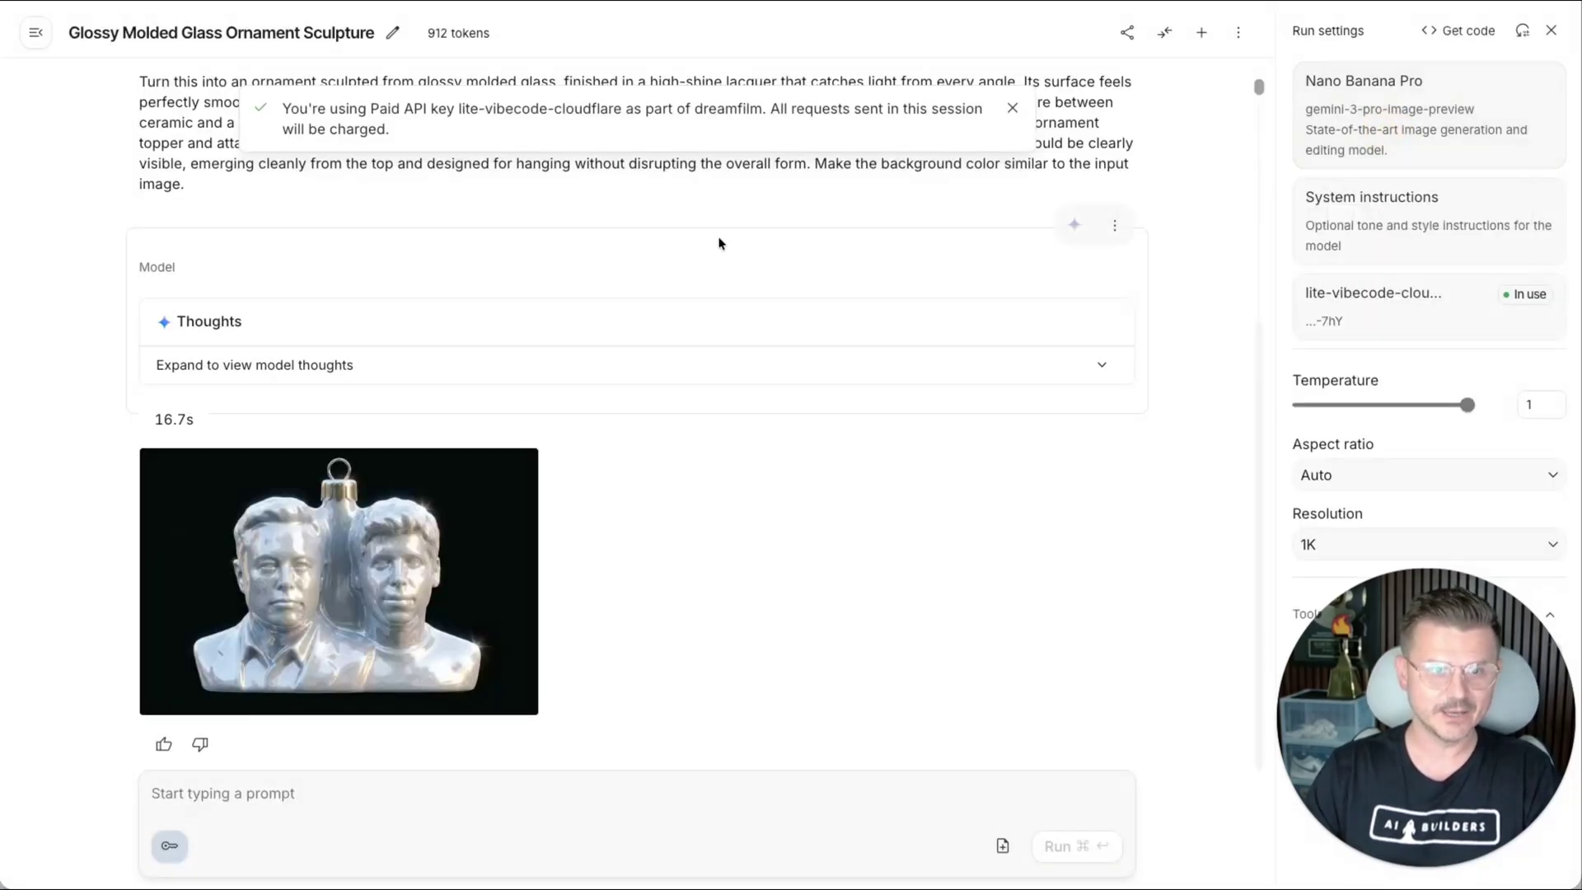
pyautogui.scroll(4, 719, 244)
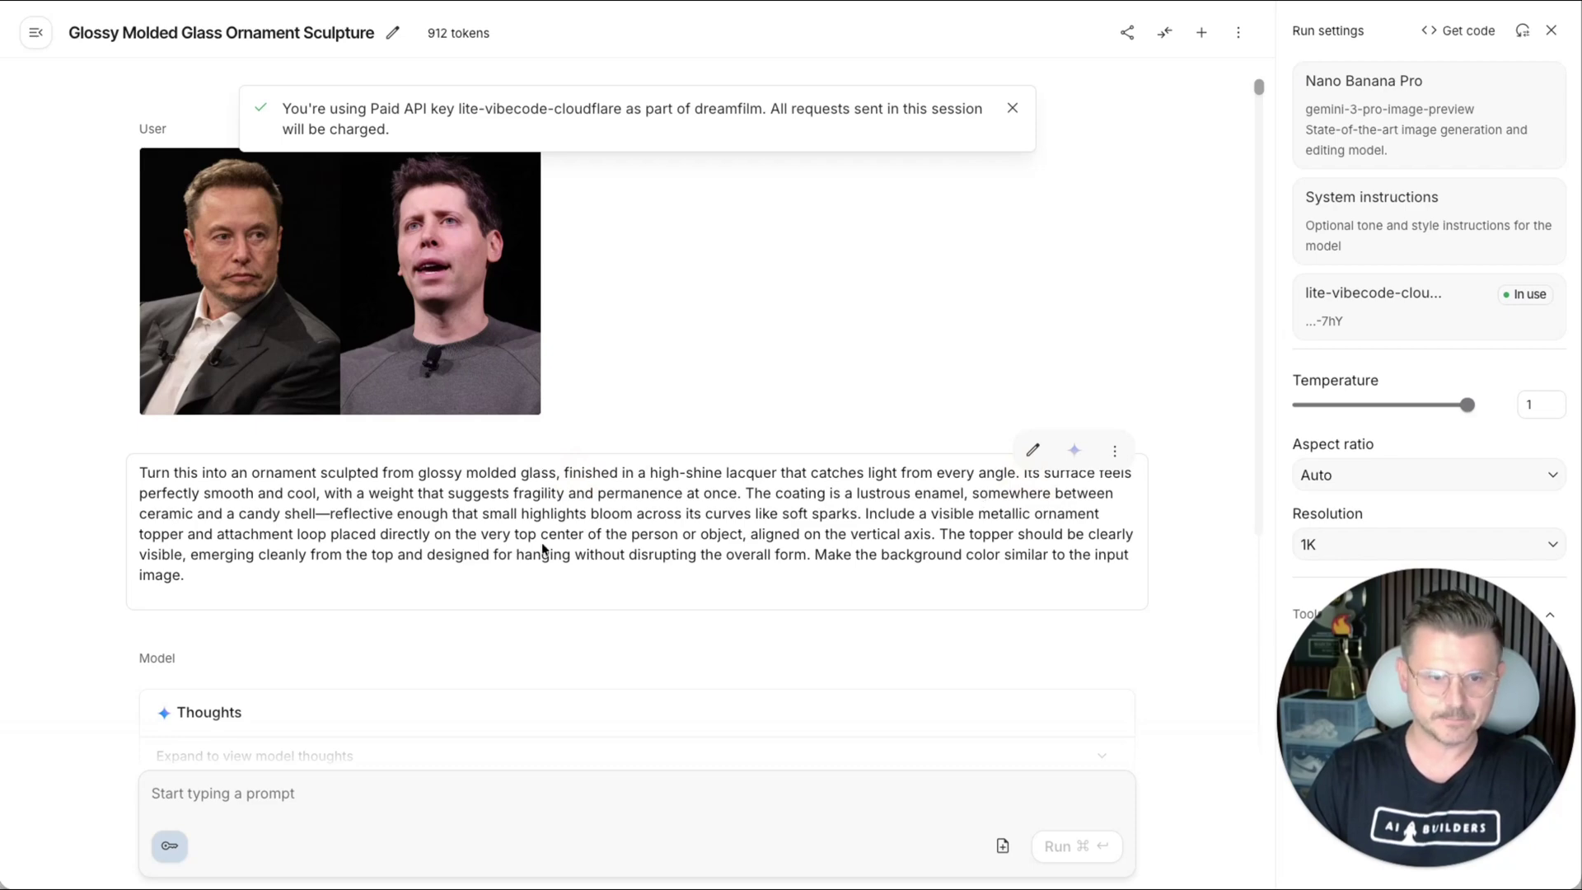
# Copy the full ornament prompt from the first message in the chat and paste it into the new prompt
pyautogui.press('super+a')
pyautogui.click(284, 551)
pyautogui.moveTo(188, 576); pyautogui.dragTo(128, 471)
pyautogui.press('super+c')
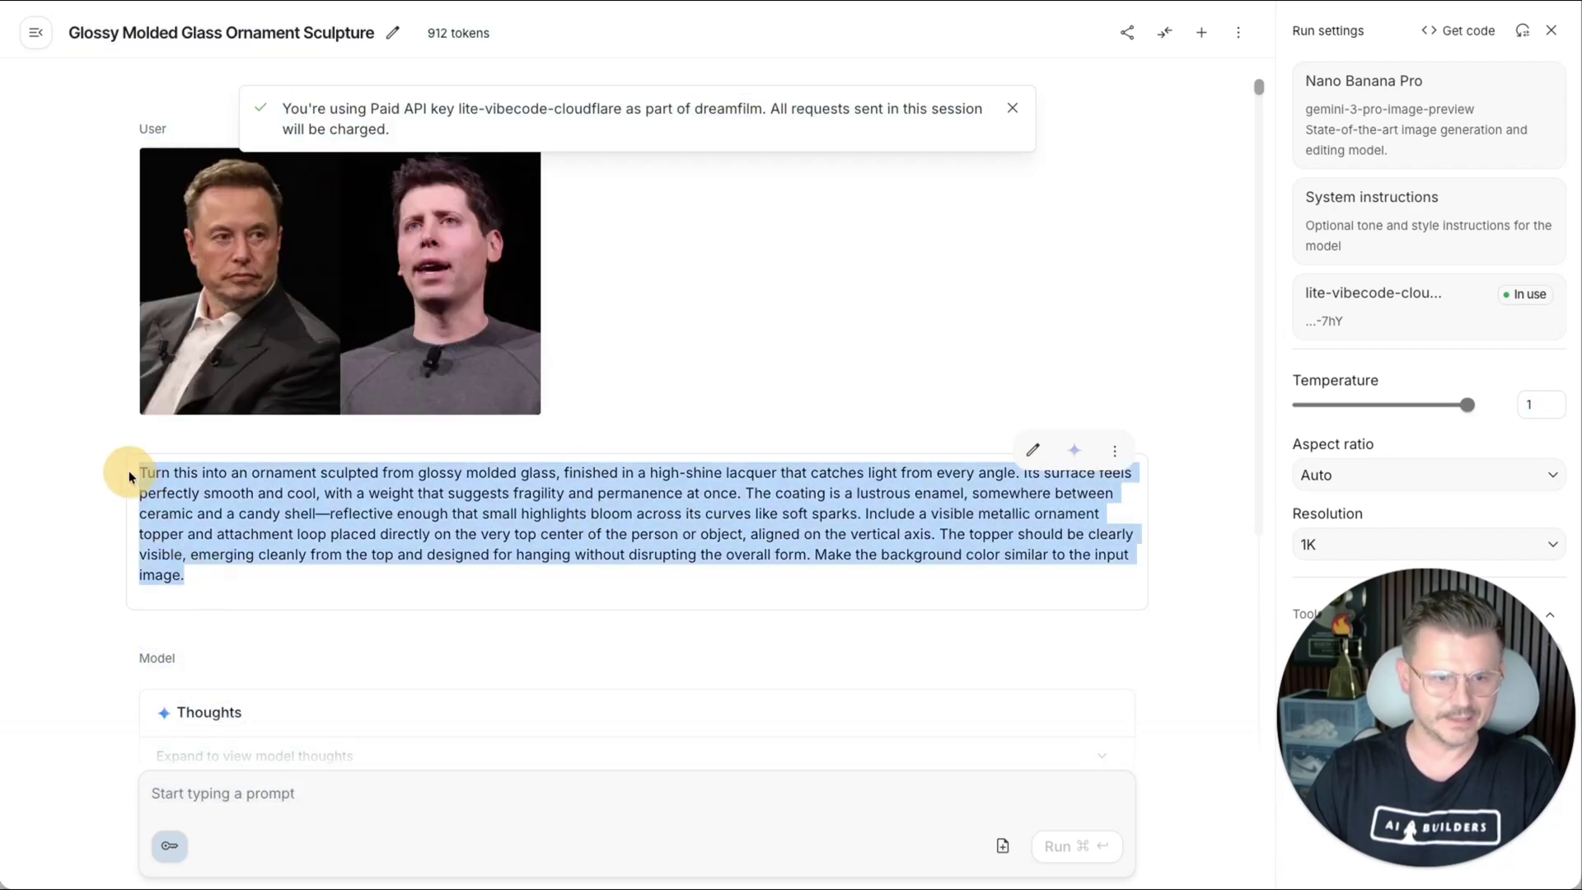
pyautogui.scroll(-5, 285, 497)
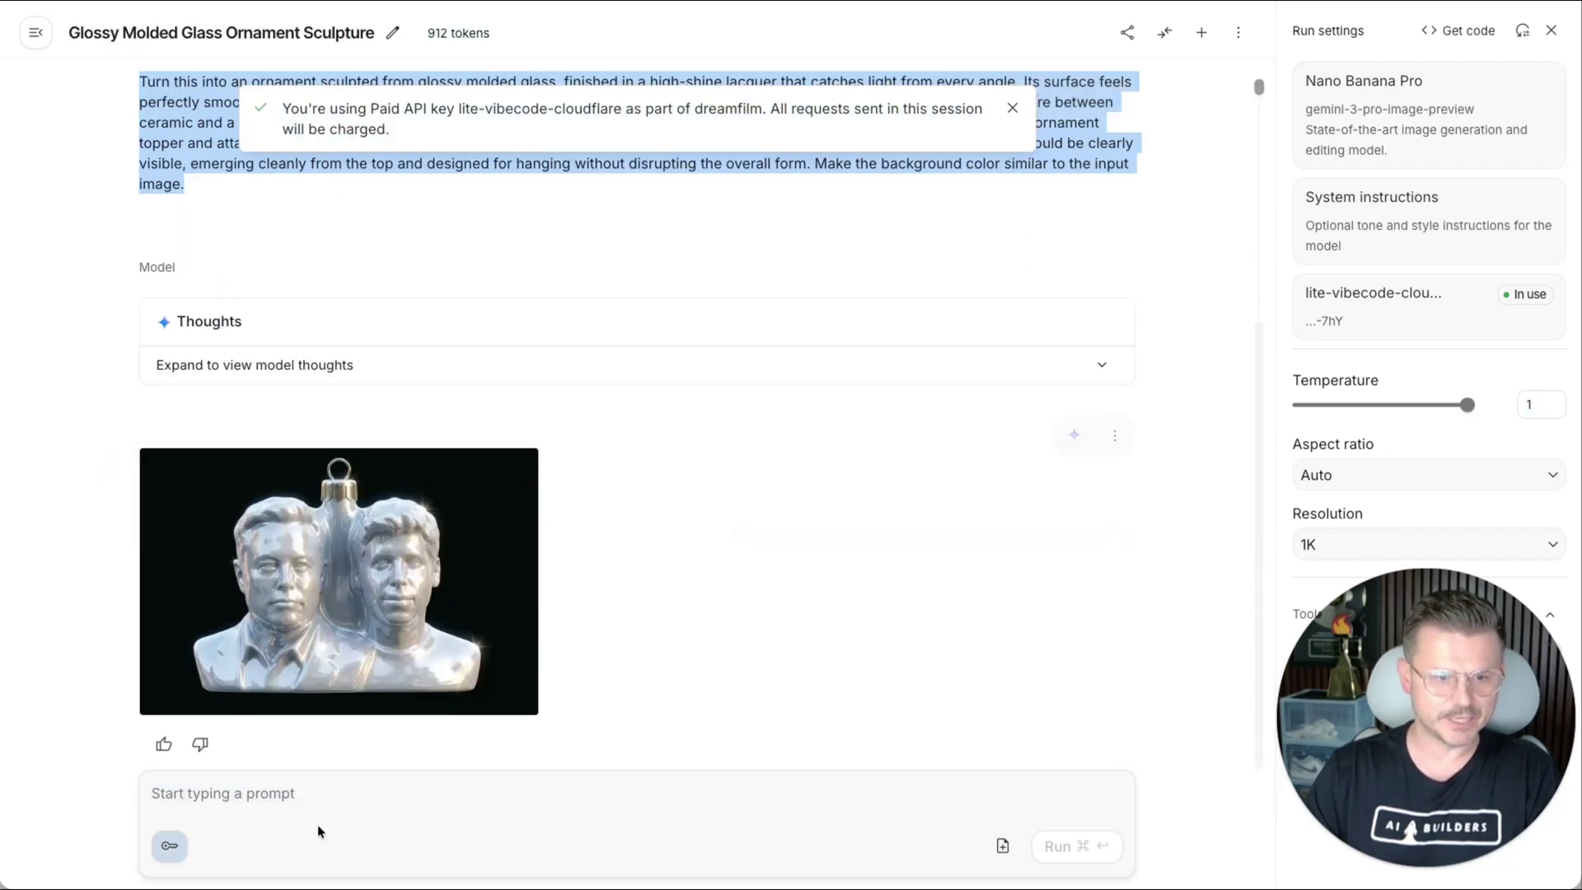
pyautogui.click(323, 792)
pyautogui.press('super+v')
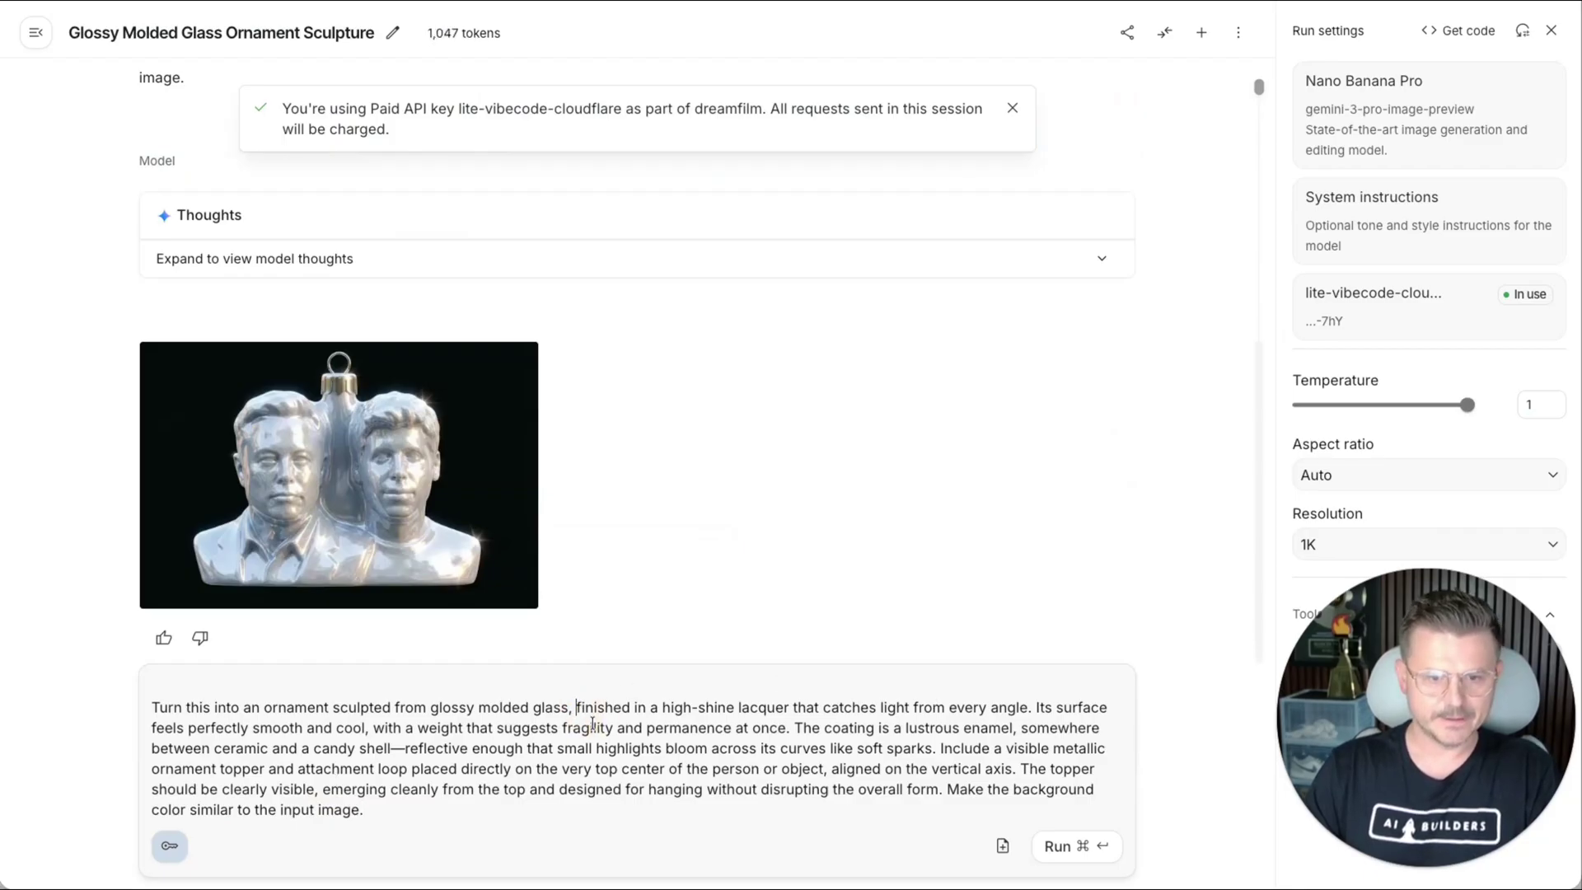
# Insert "make sure you still see all of the colors and the details but I just wanted to look like it's glass." after "molded glass," and run it
pyautogui.press('fn')
pyautogui.press('fn')
pyautogui.write('make sure you still see all of the colors')
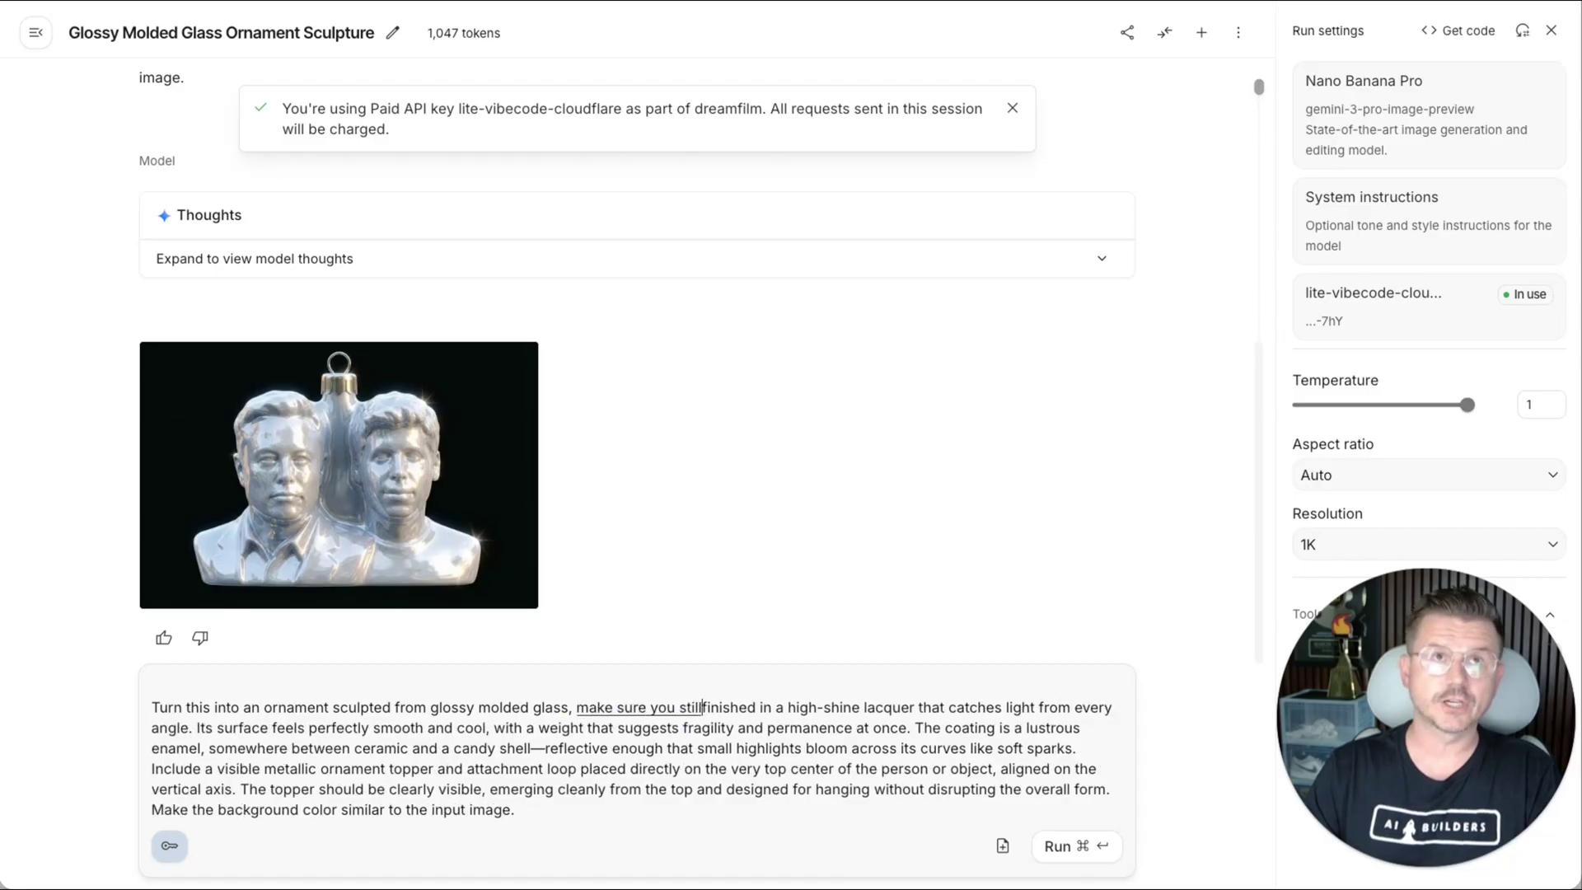
pyautogui.write(' and the details but I just wanted')
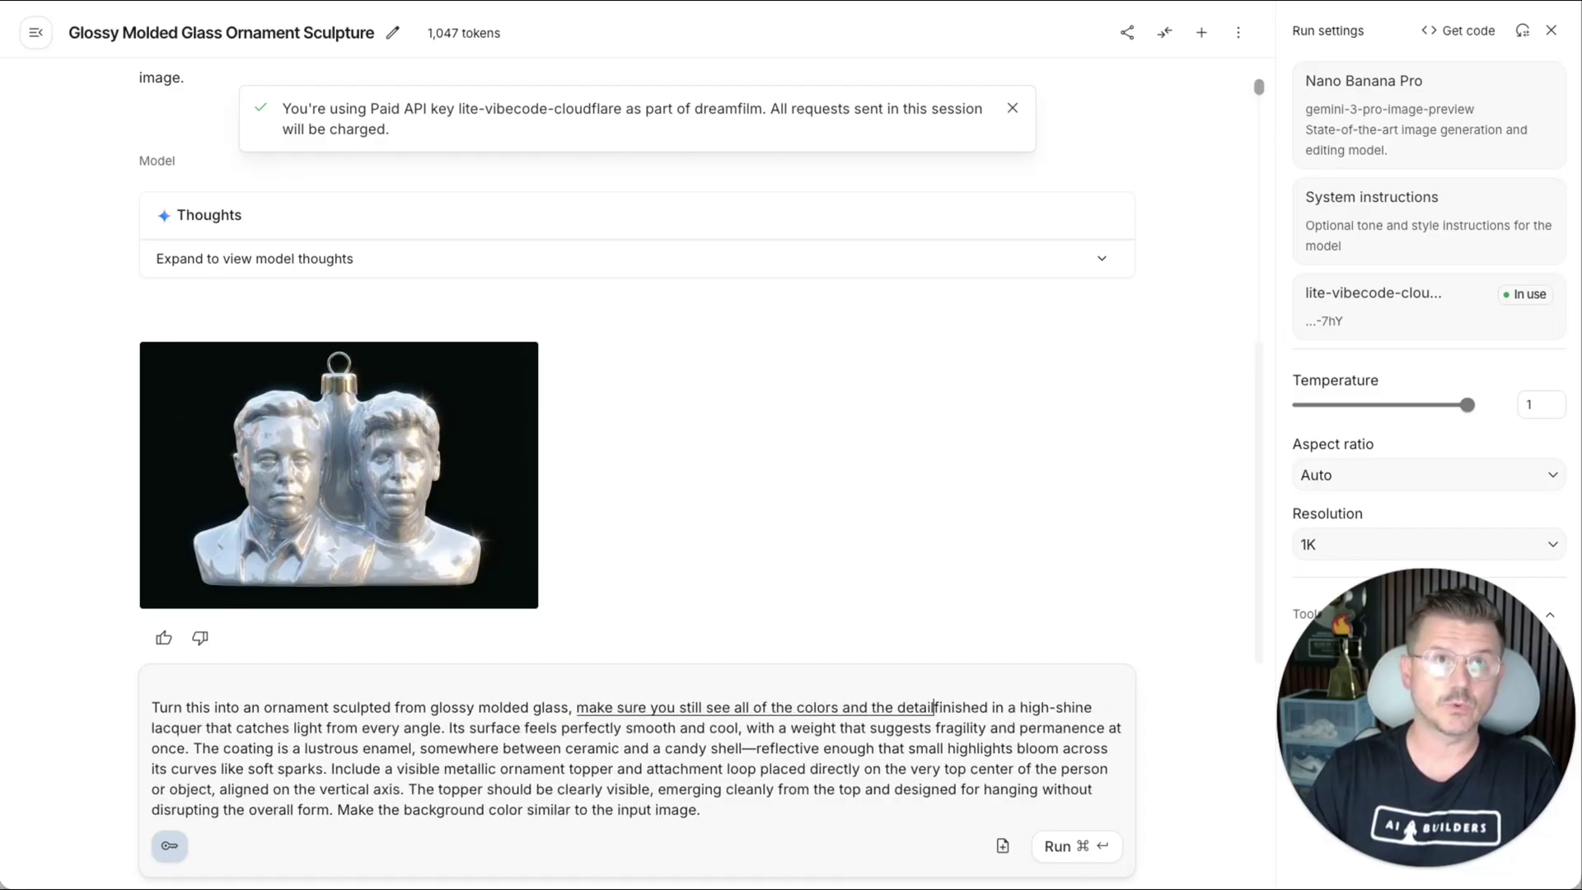
pyautogui.write(" to look like it's glass. ")
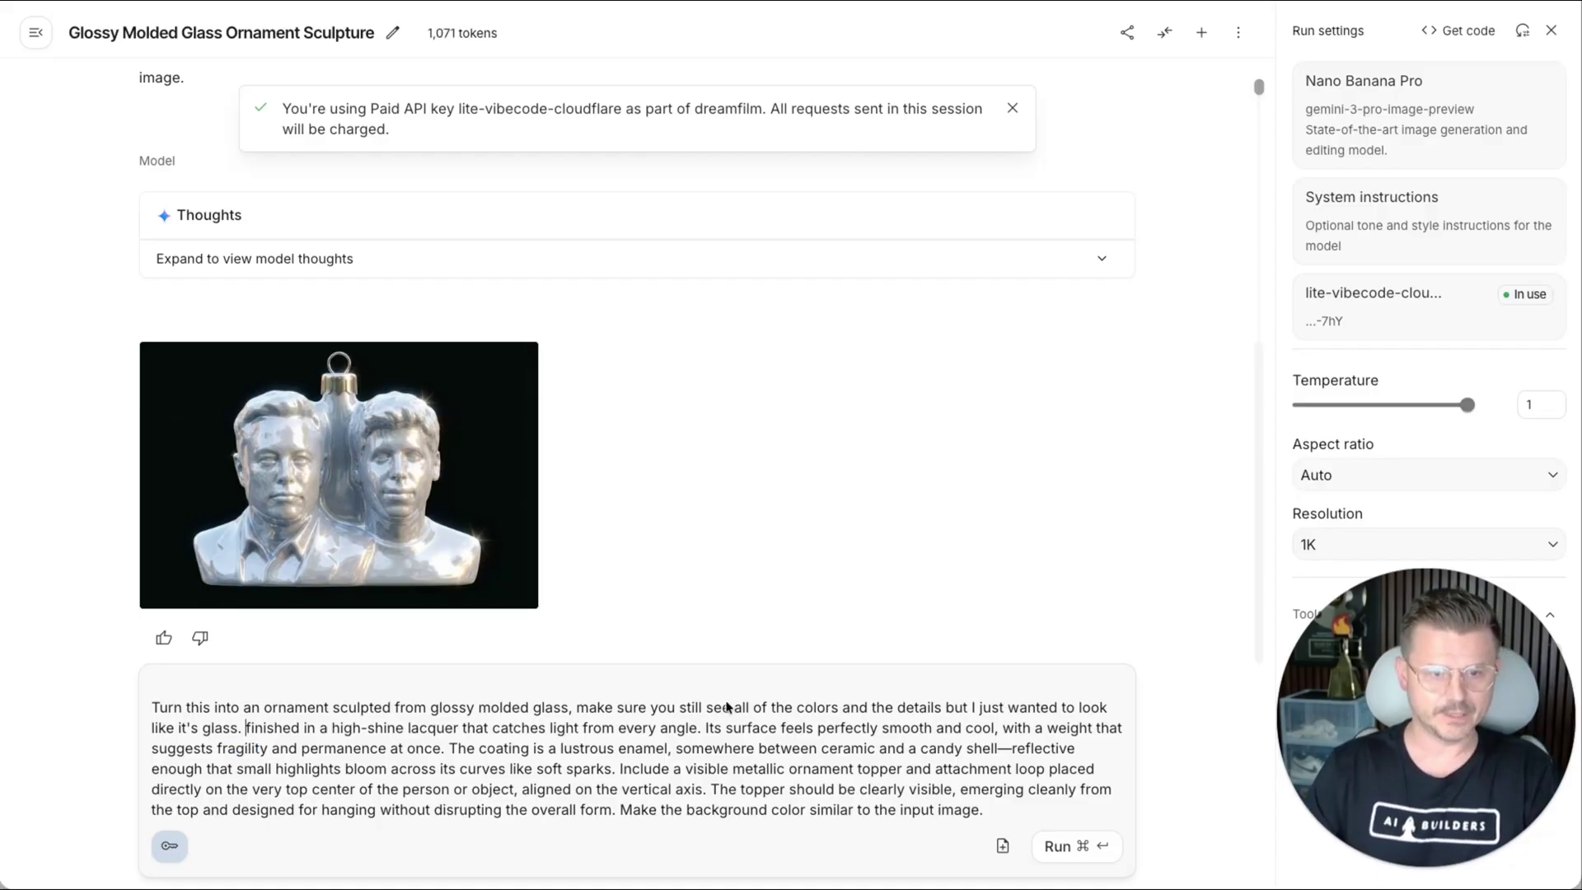
pyautogui.write("OK, let's try")
pyautogui.click(1089, 849)
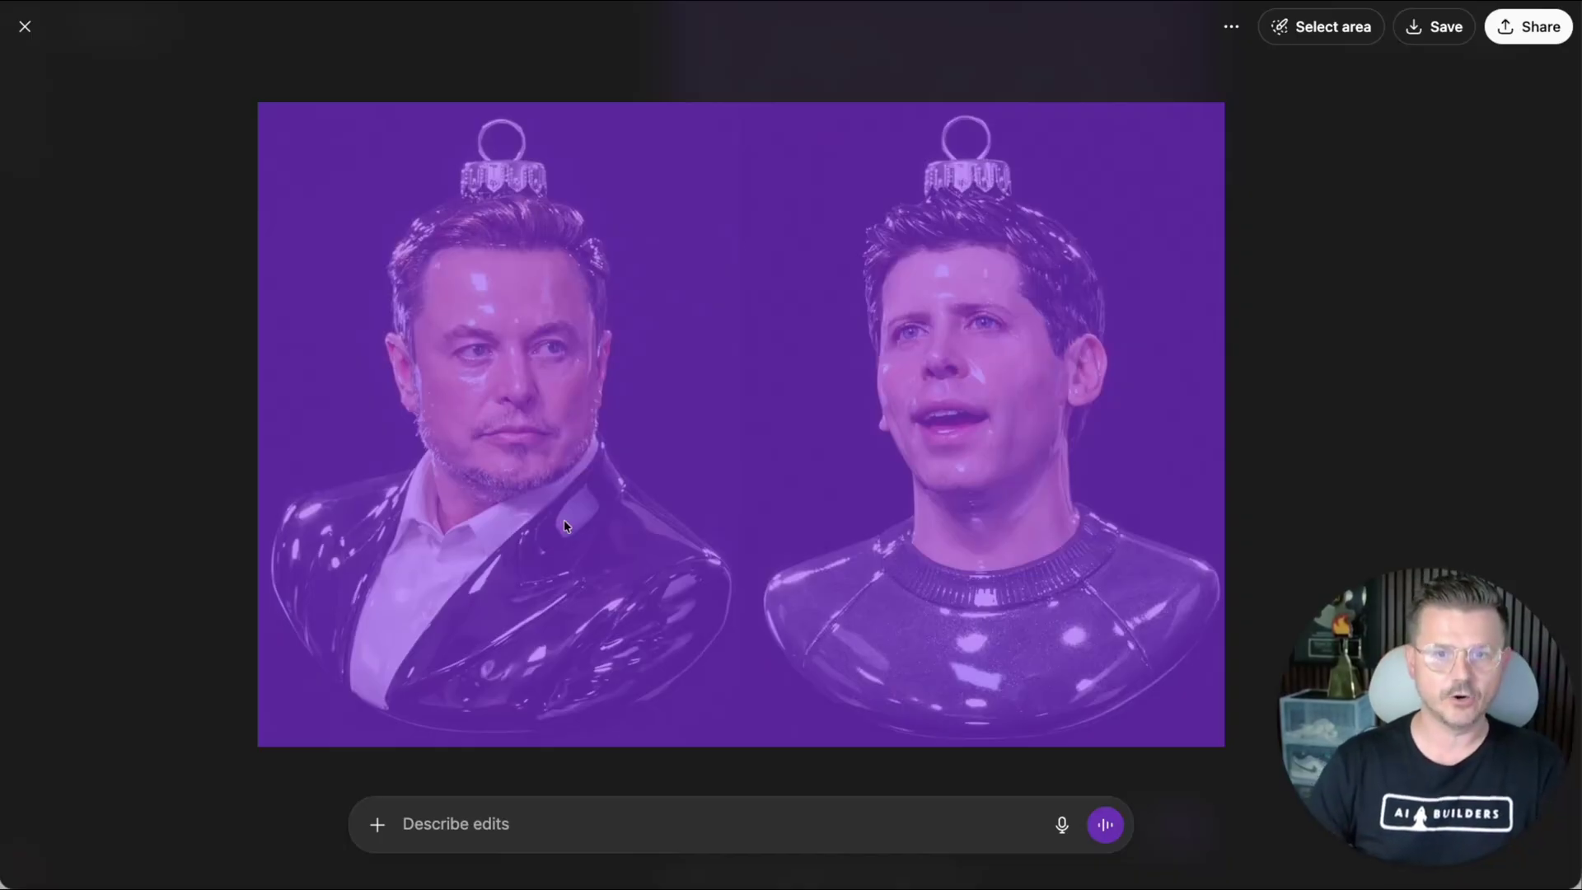
# In ChatGPT, close the enlarged ornament image and remove the attached PayPal photo from the unsent message
pyautogui.press('Escape')
pyautogui.scroll(5, 368, 294)
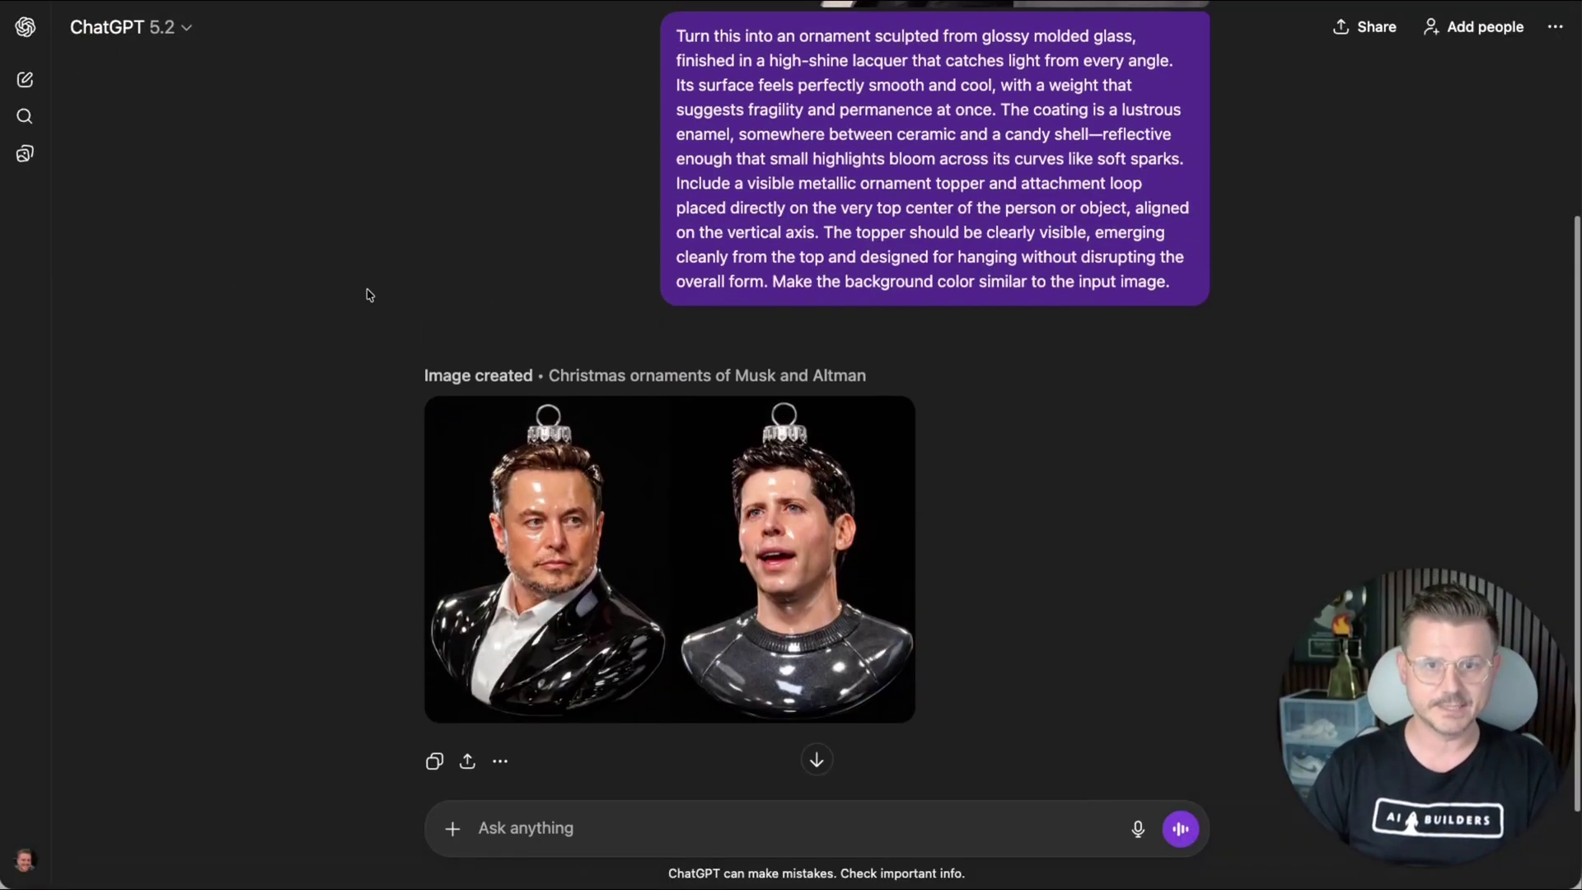
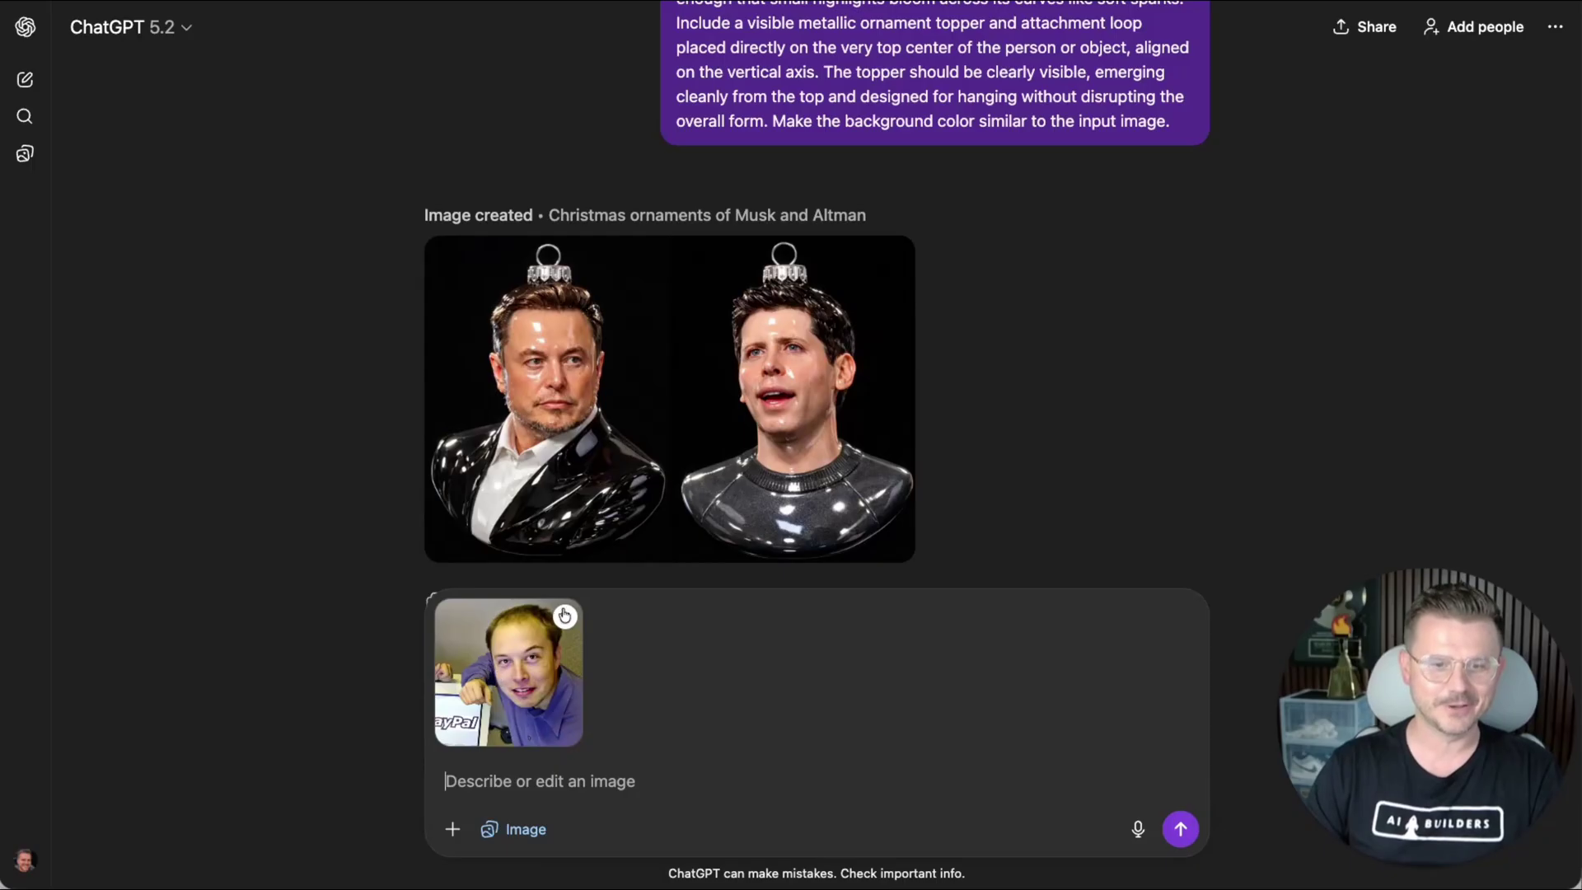
pyautogui.click(565, 618)
pyautogui.scroll(3, 337, 579)
pyautogui.scroll(3, 337, 578)
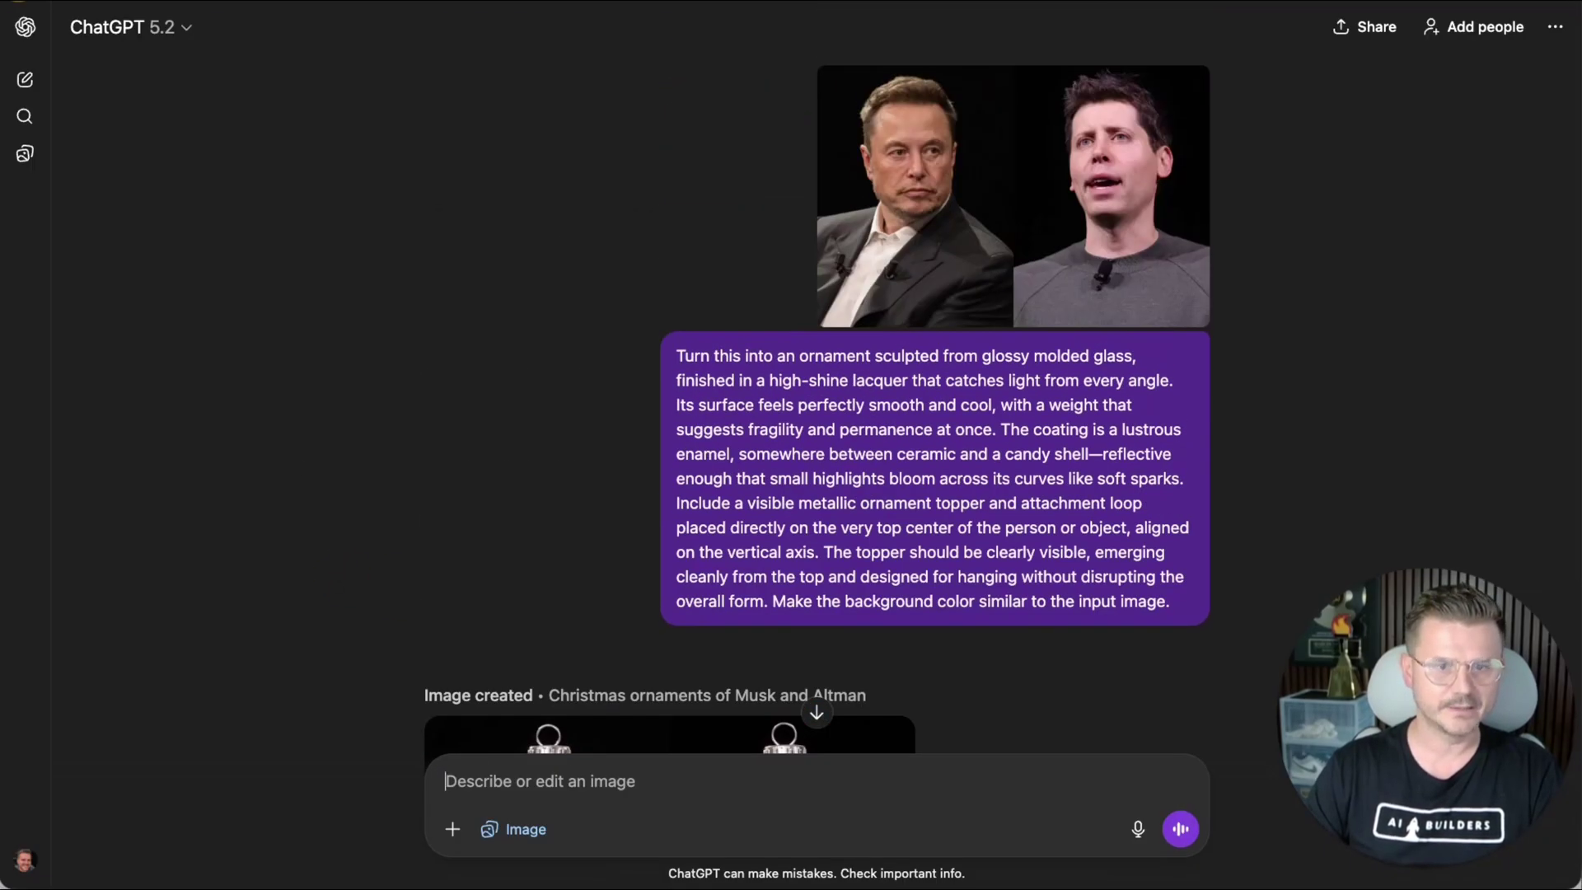
# Apply the Baseball bobblehead image style to the desktop photo 096cf83dcf34f0624c39cf45a620ae62.jpg and dismiss the image creation banner
pyautogui.click(24, 153)
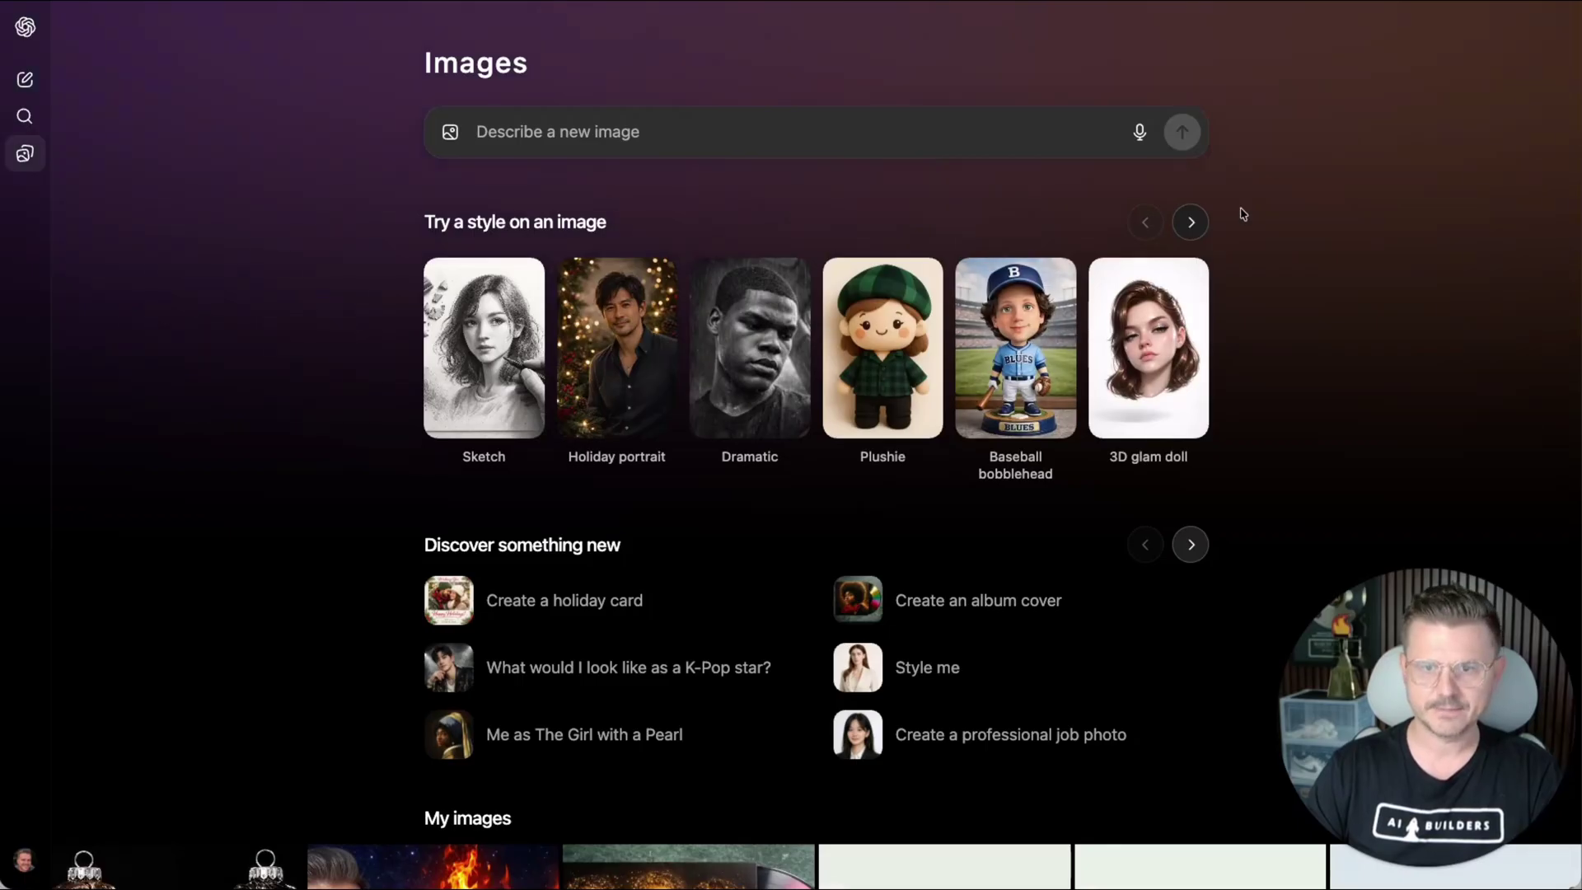
pyautogui.click(999, 375)
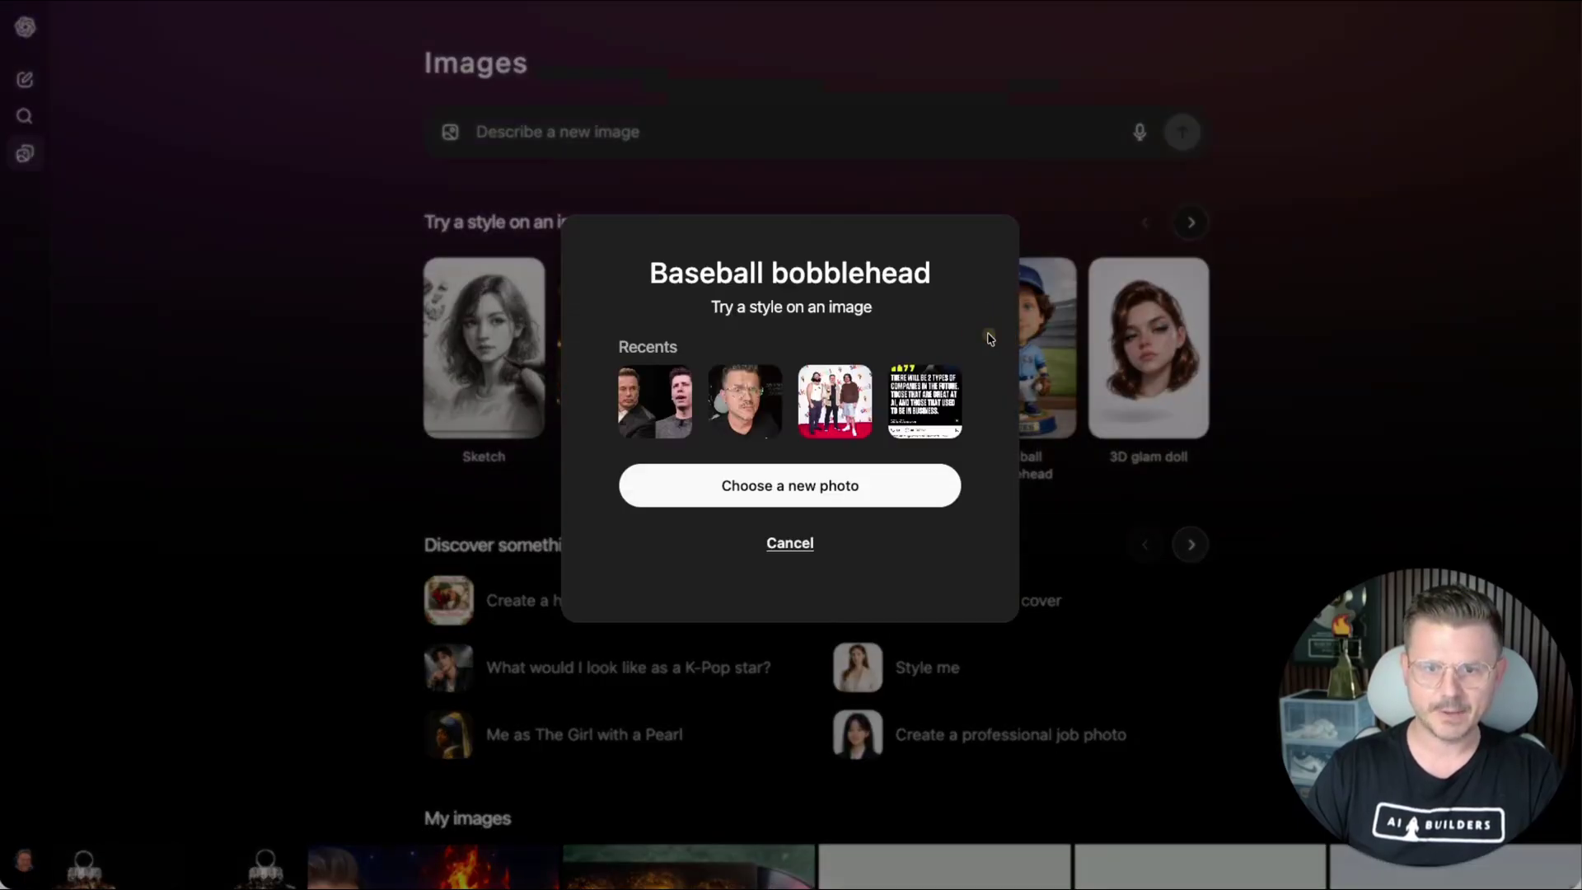
pyautogui.click(806, 485)
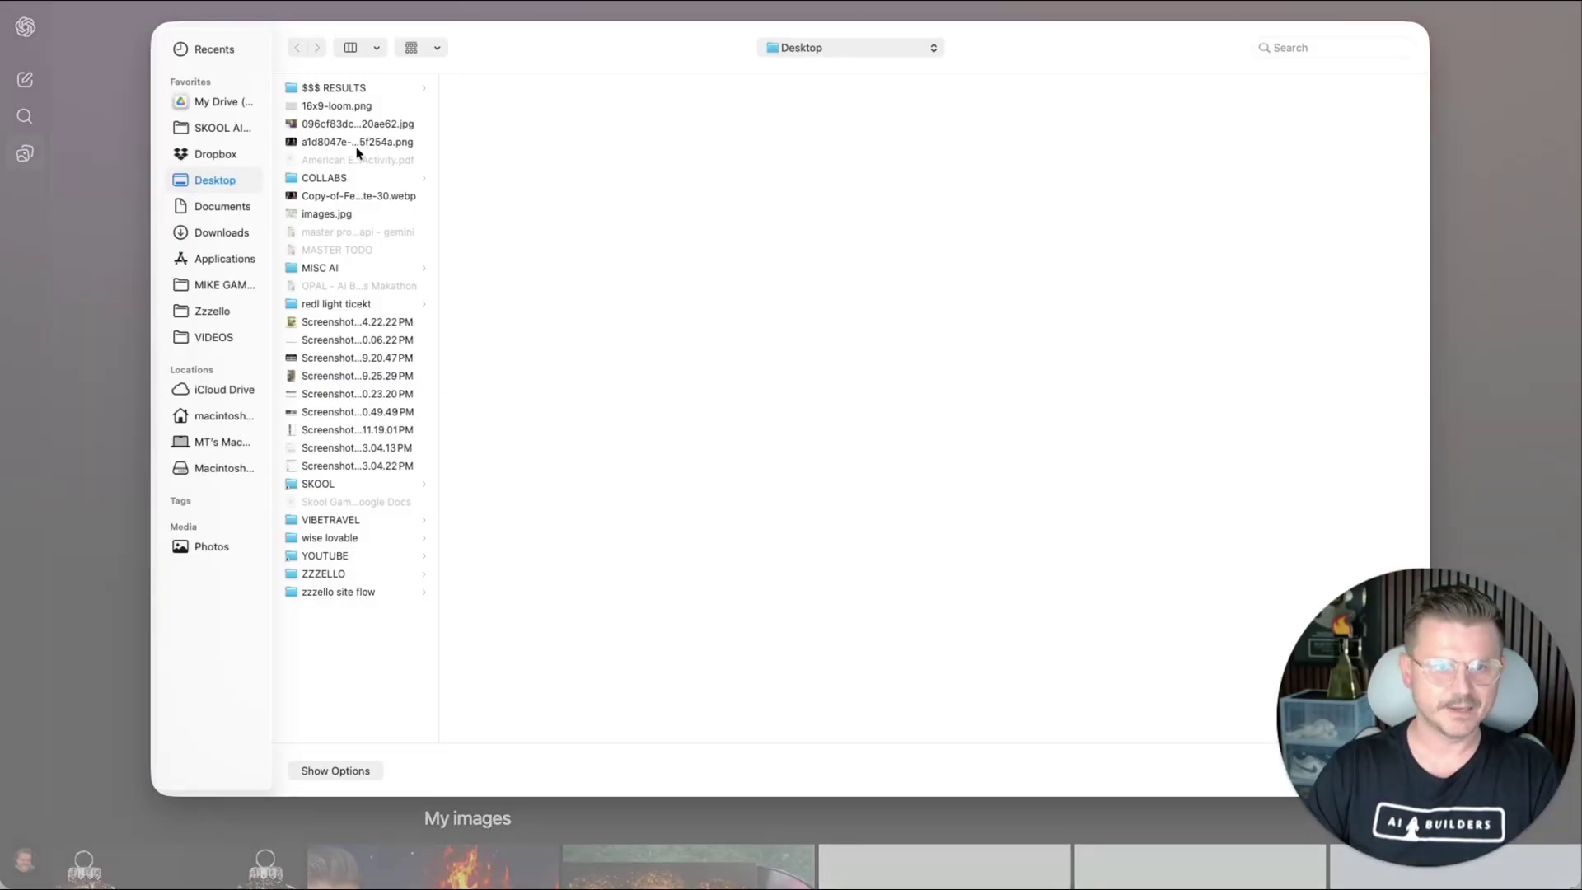
pyautogui.click(338, 145)
pyautogui.press('Up')
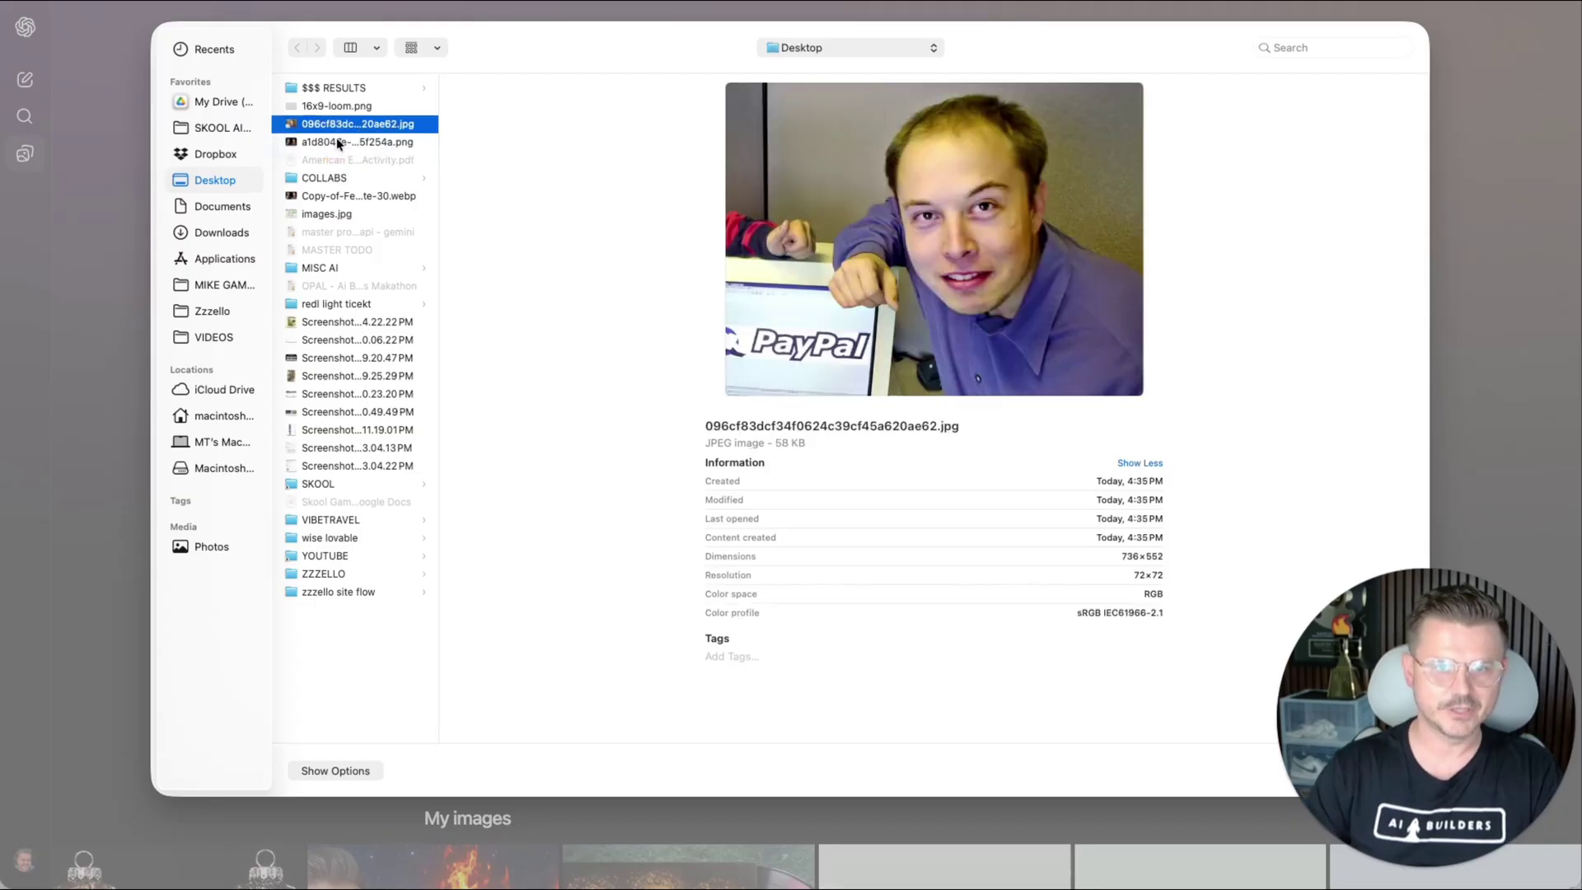
pyautogui.press('Up')
pyautogui.press('Up')
pyautogui.press('Down')
pyautogui.press('Down')
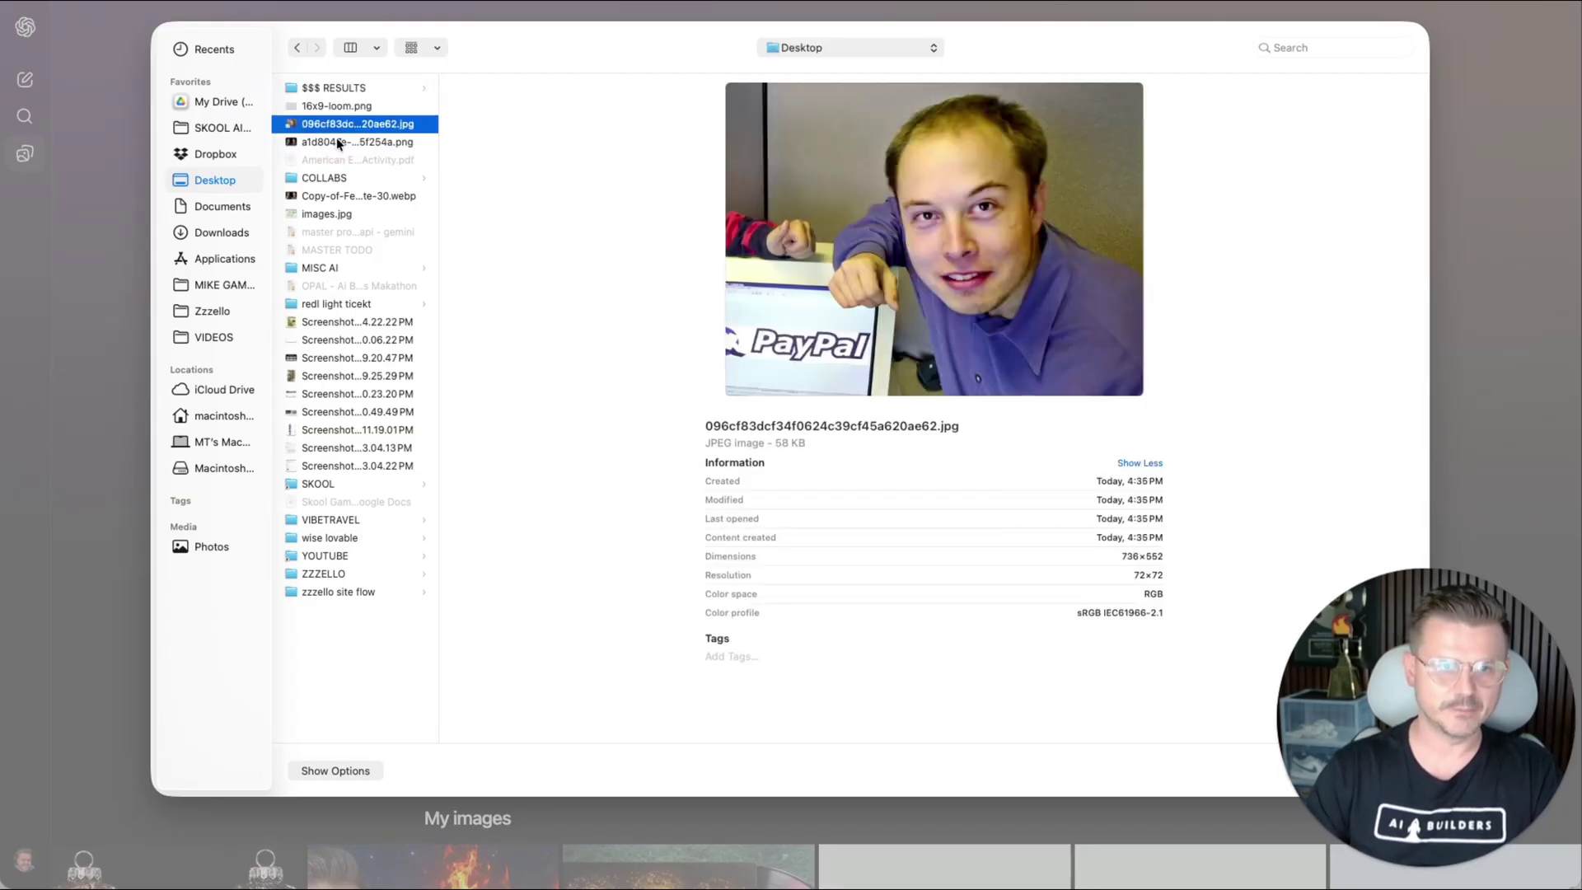
pyautogui.press('Return')
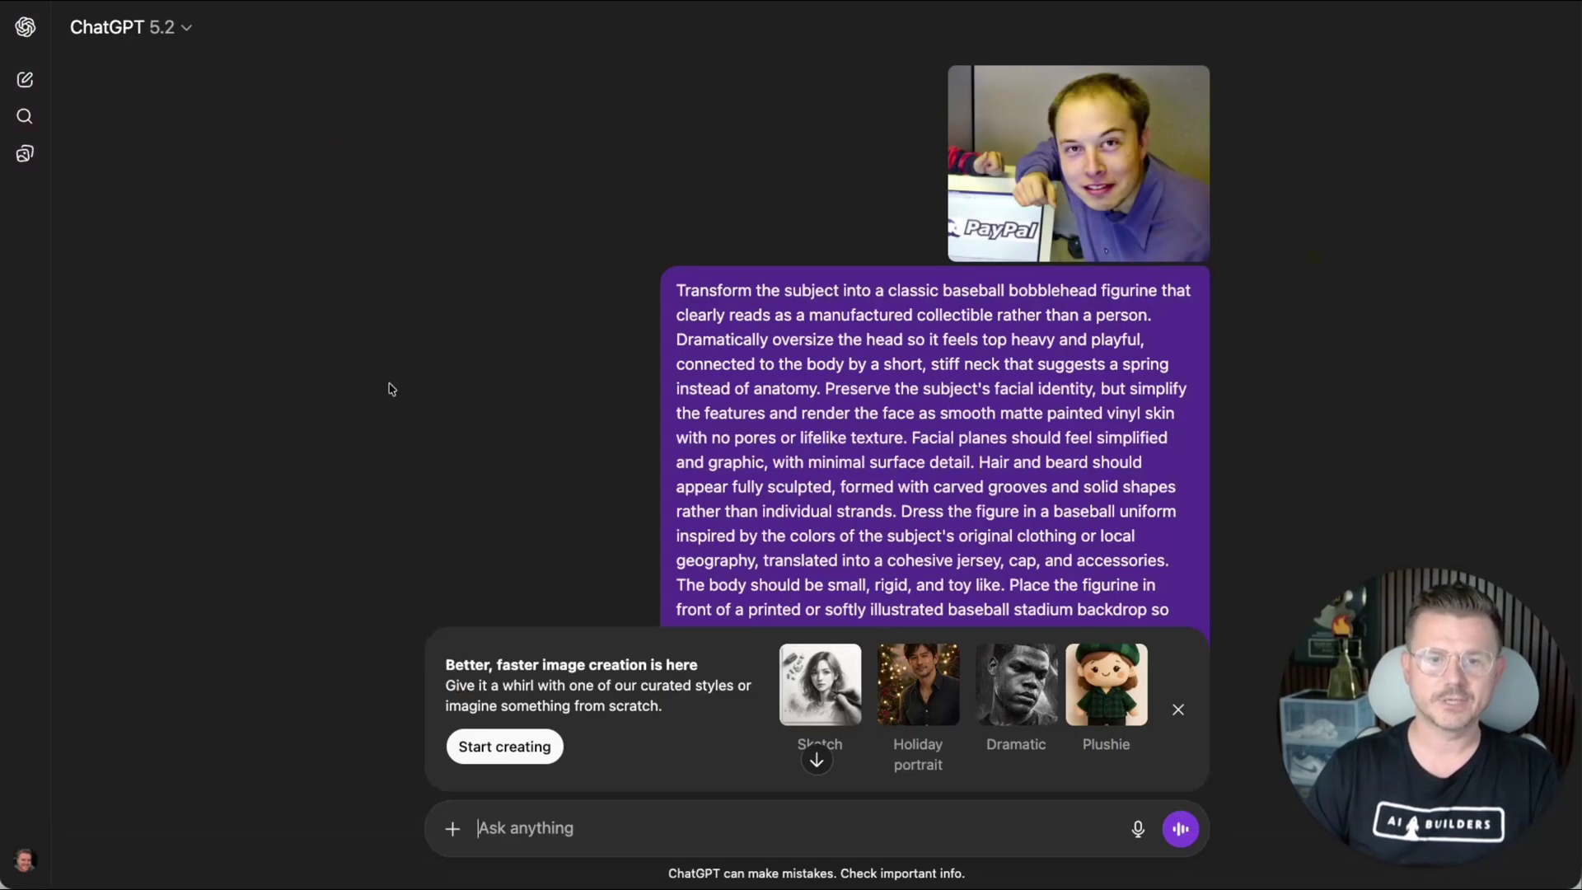
pyautogui.click(1178, 710)
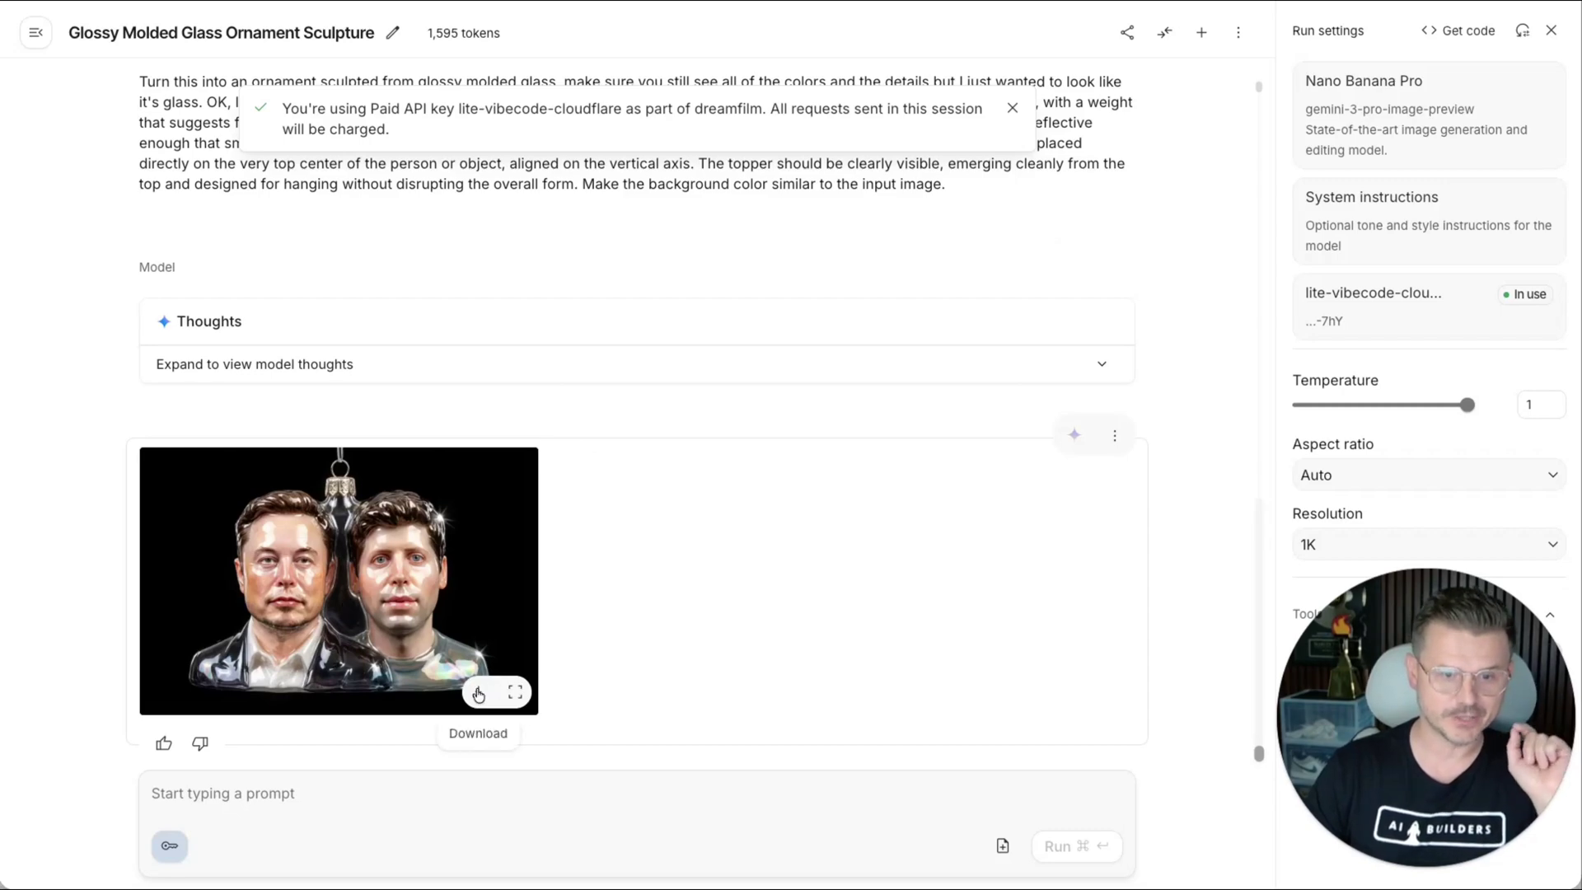
# Switch to Google AI Studio, examine the regenerated color glass ornament image enlarged, and close it
pyautogui.click(340, 593)
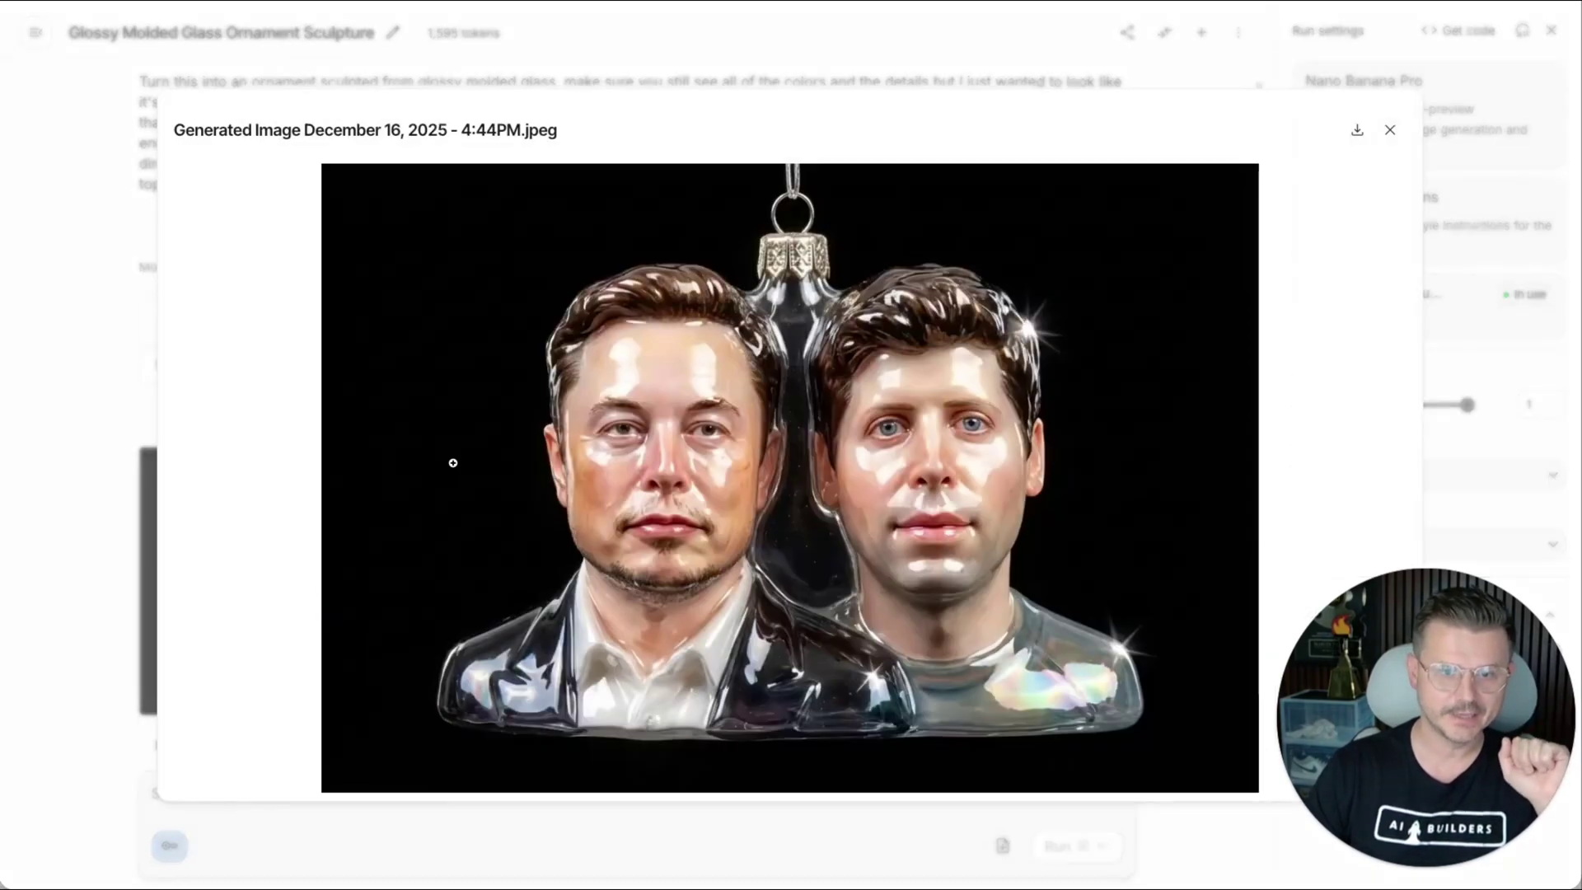
pyautogui.hotkey('ctrl', '-')
pyautogui.hotkey('ctrl', '-')
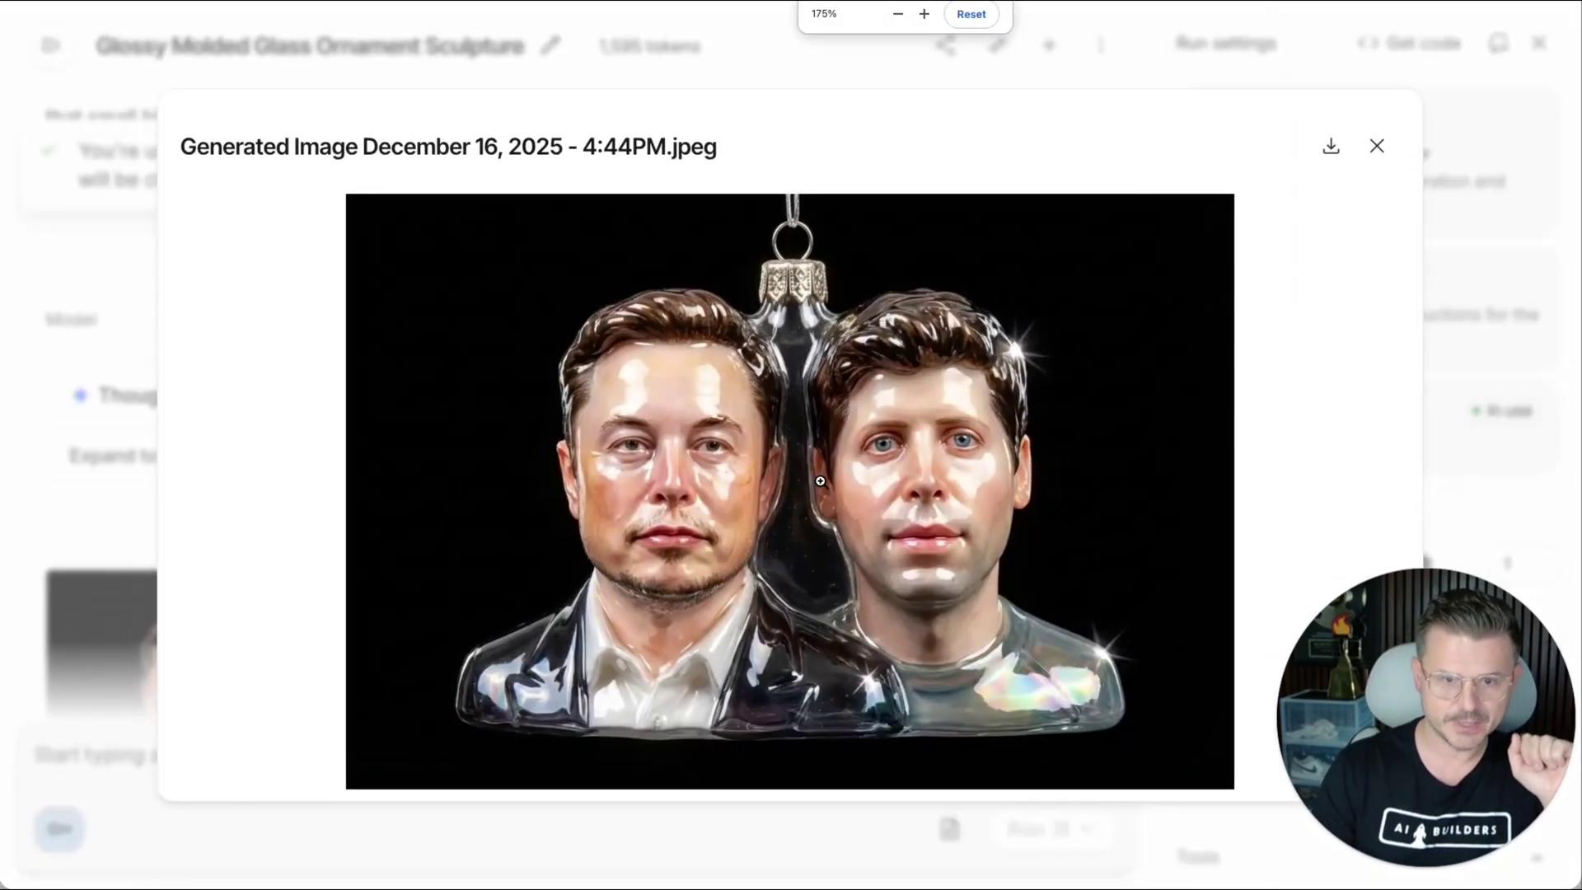
pyautogui.hotkey('ctrl', '+')
pyautogui.hotkey('ctrl', '+')
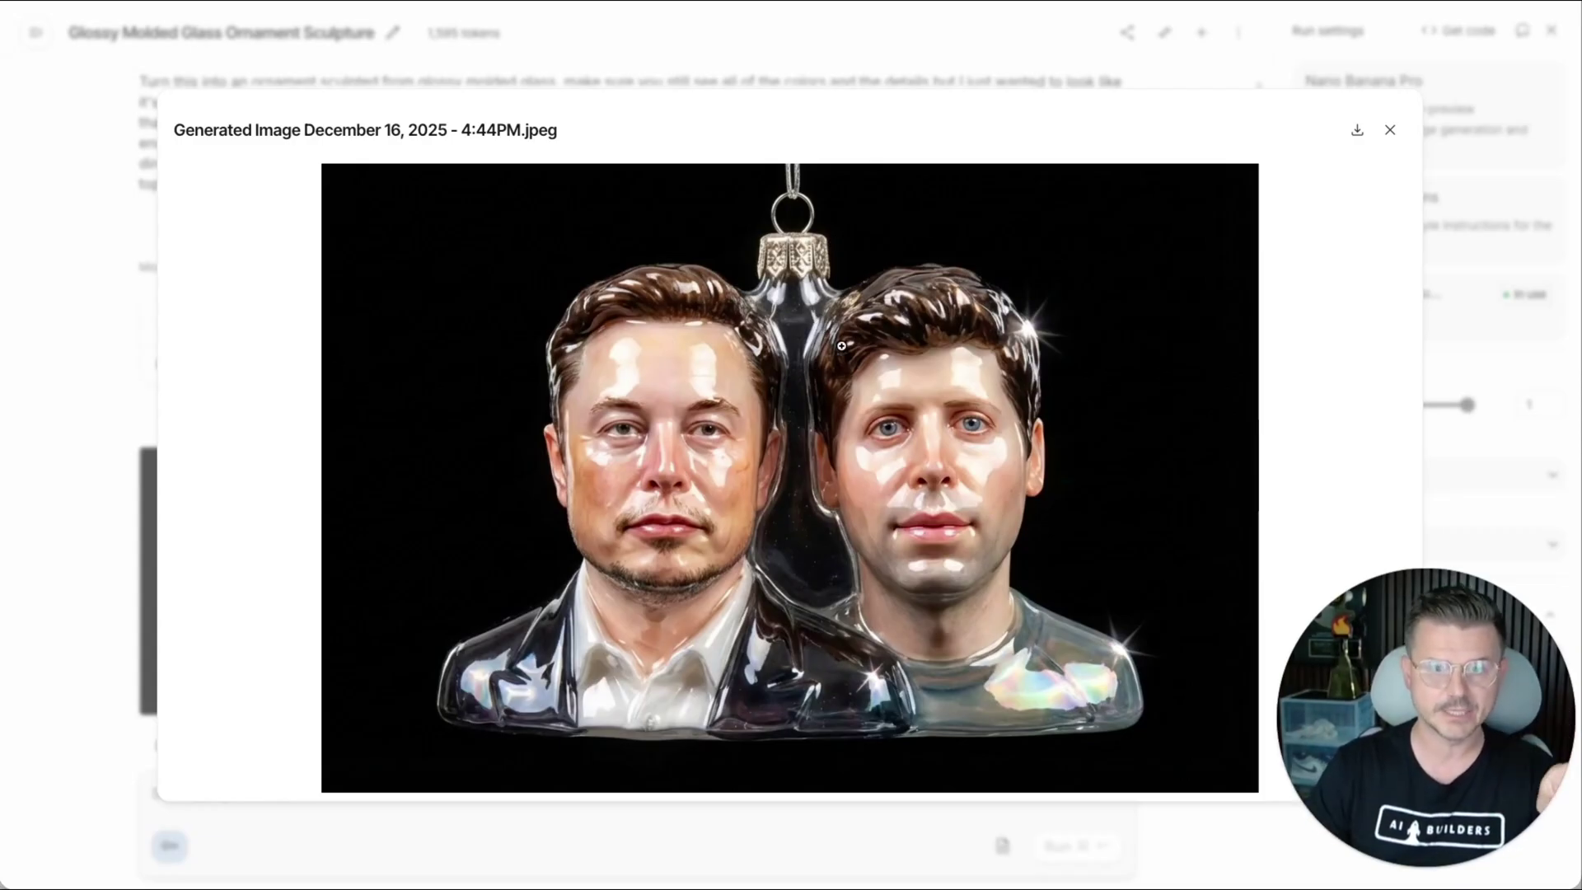
pyautogui.click(1025, 42)
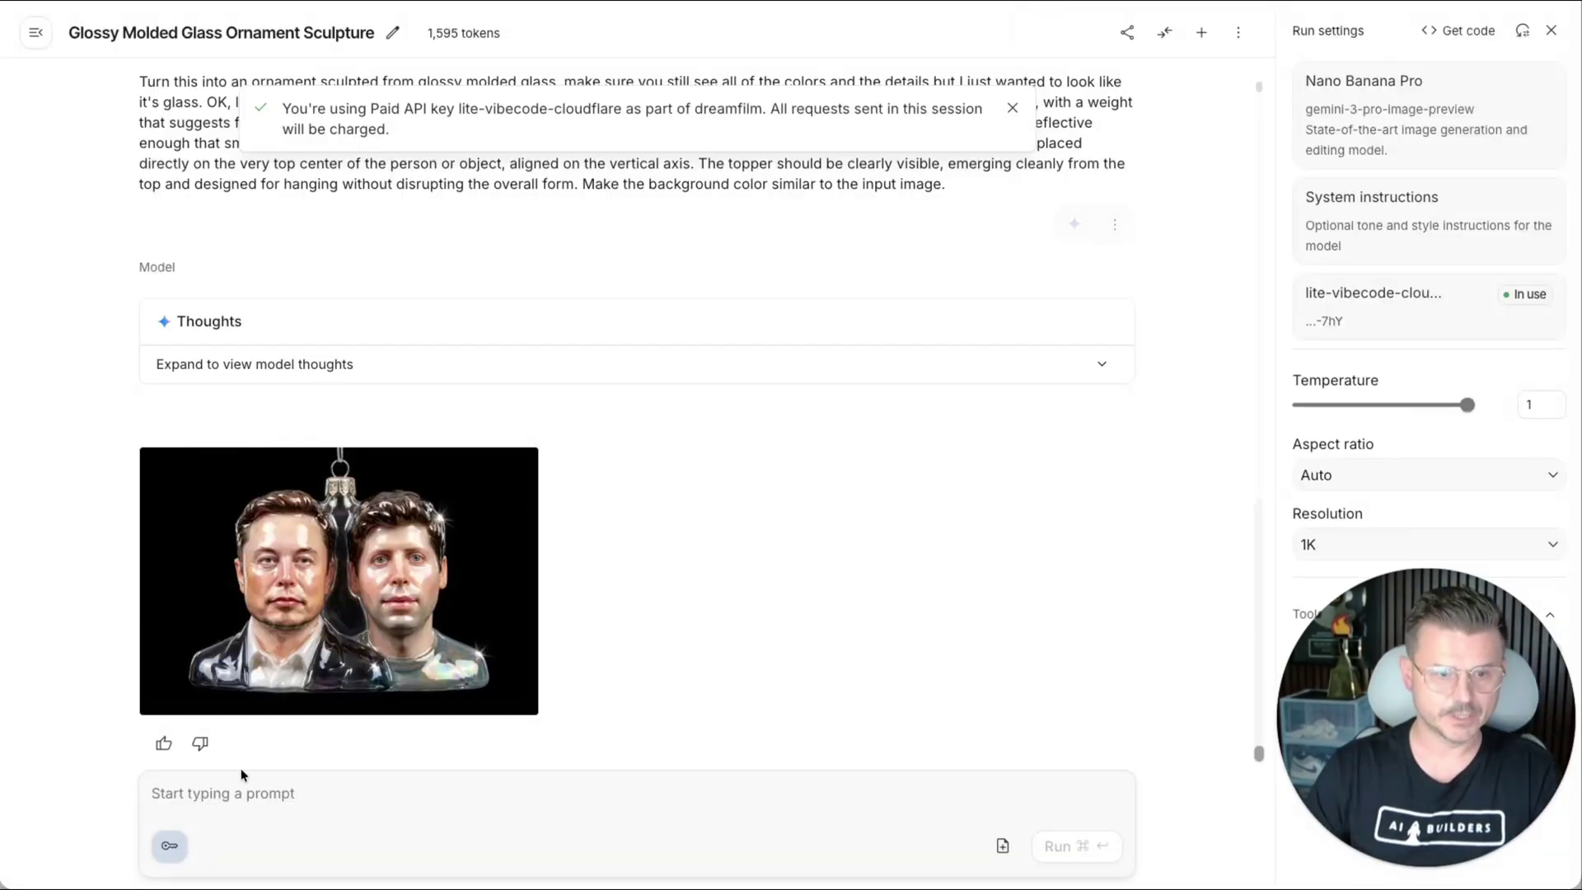
# Enter the copied baseball bobblehead prompt, attach the PayPal photo 096cf83dcf34f0624c39cf45a620ae62.jpg, and run it with Nano Banana Pro
pyautogui.write("Transform the subject into a classic baseball bobblehead figurine that clearly reads as a manufactured collectible rather than a person. Dramatically oversize the head so it feels top heavy and playful, connected to the body by a short, stiff neck that suggests a spring instead of anatomy. Preserve the subject's facial identity, but simplify the features and render the face as smooth matte painted vinyl skin with no pores or lifelike texture. Facial planes should feel simplified and graphic, with minimal surface detail. Hair and beard should appear fully sculpted, formed with carved grooves and solid shapes rather than individual strands. Dress the figure in a baseball uniform inspired by the colors of the subject's original clothing or local geography, translated into a cohesive jersey, cap, and accessories. The body should be small, rigid, and toy like. Place the figurine in front of a printed or softly illustrated baseball stadium backdrop so the scene reads as a collectible display, nostalgic and unmistakably a bobblehead. Do not include a name on the figurine.")
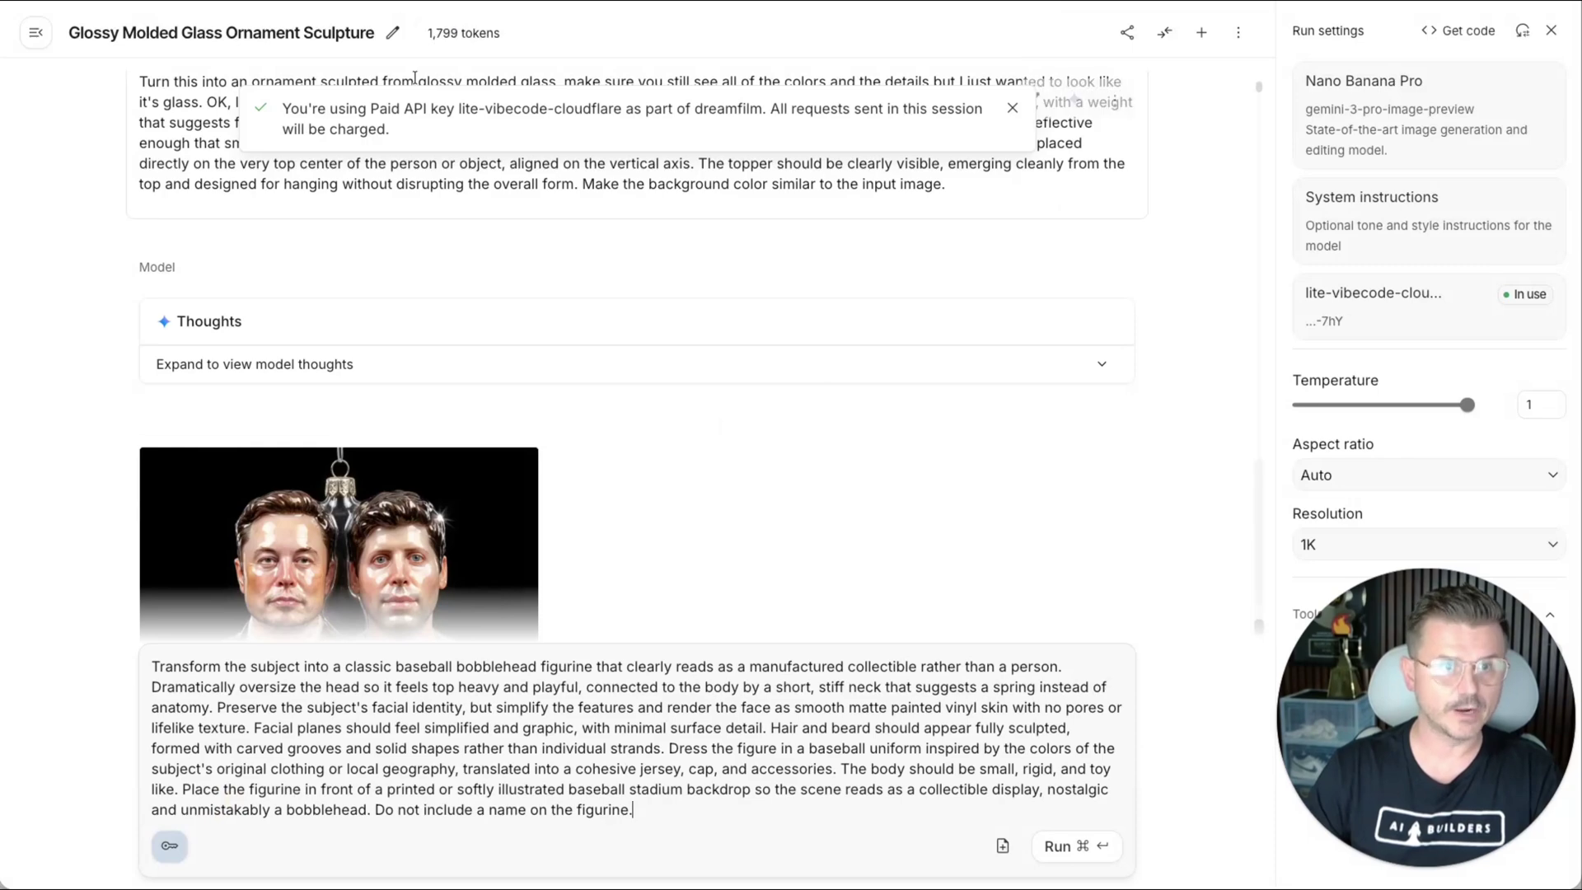
pyautogui.moveTo(343, 886); pyautogui.dragTo(399, 750)
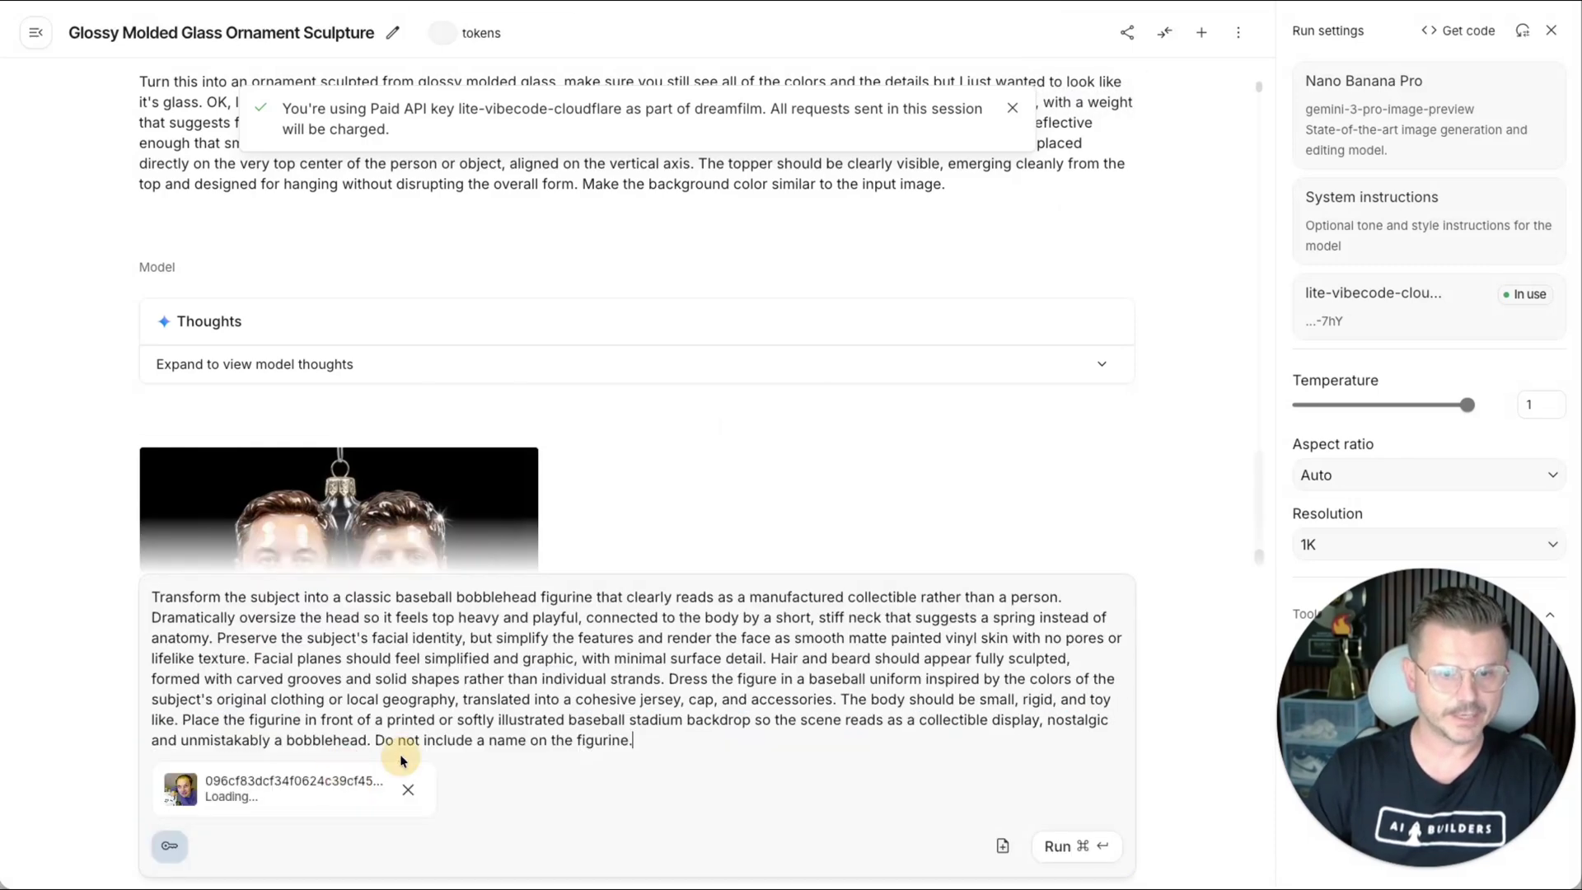
pyautogui.click(1067, 847)
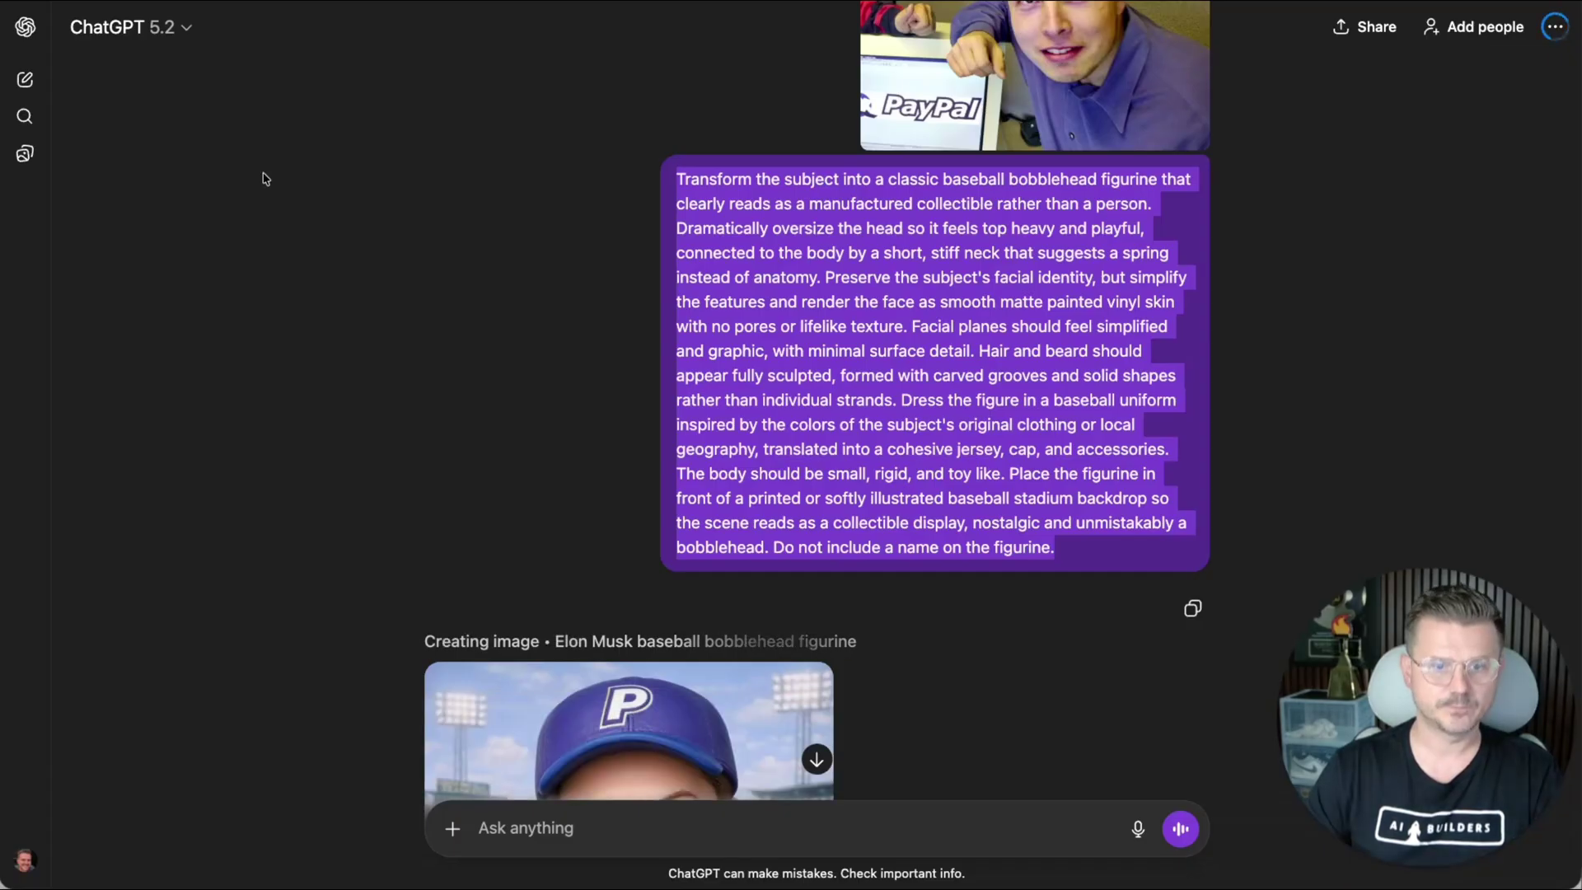
# In the ChatGPT conversation, view the generated baseball bobblehead image enlarged and close it
pyautogui.scroll(-7, 272, 198)
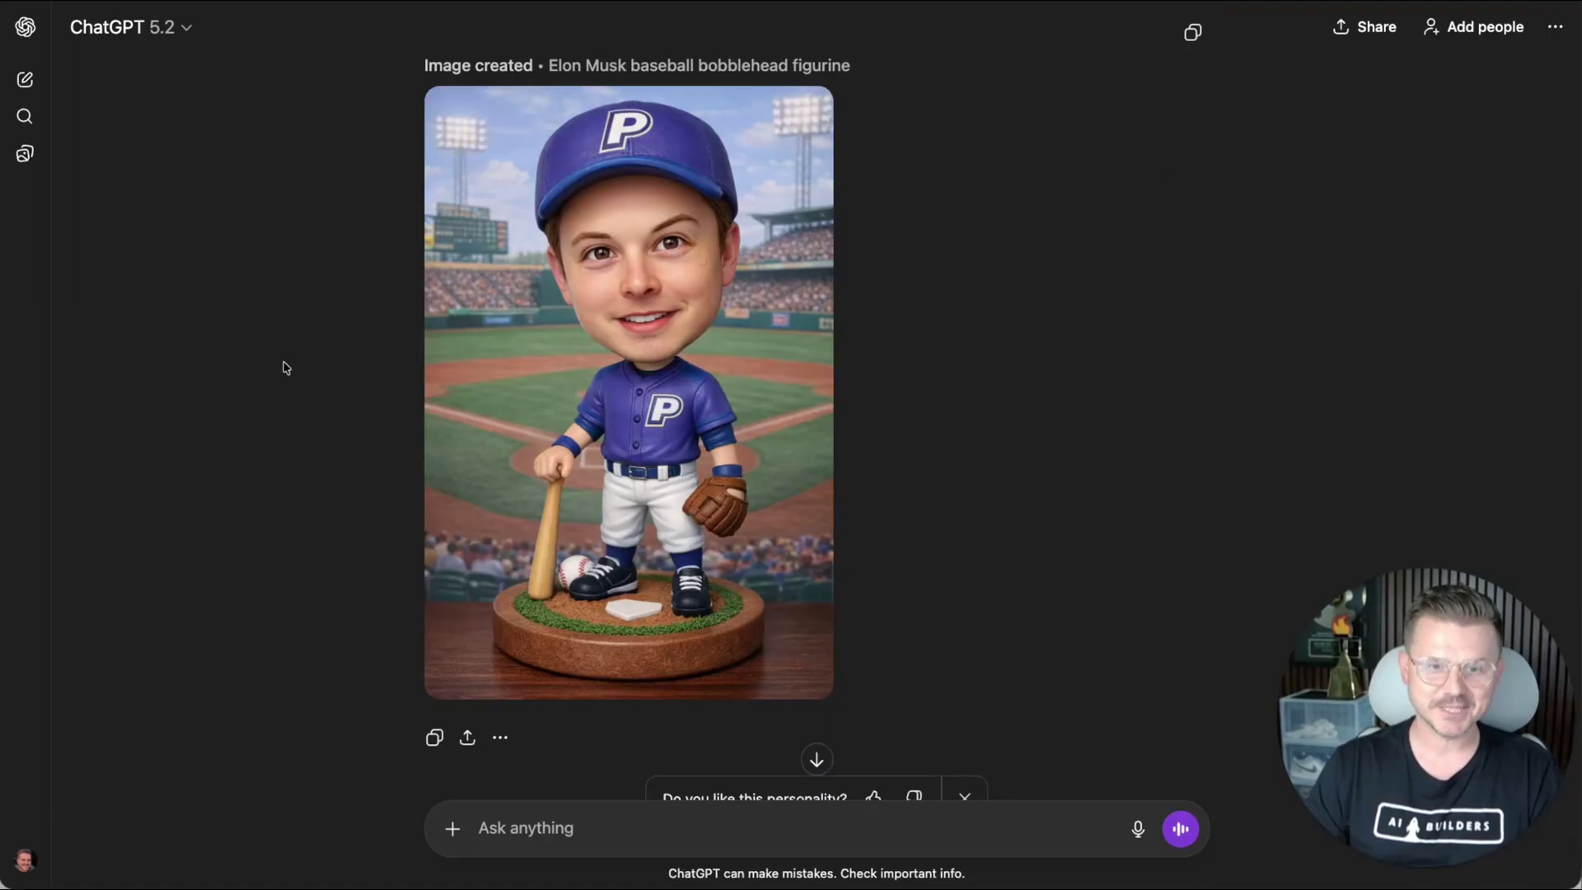
pyautogui.click(639, 398)
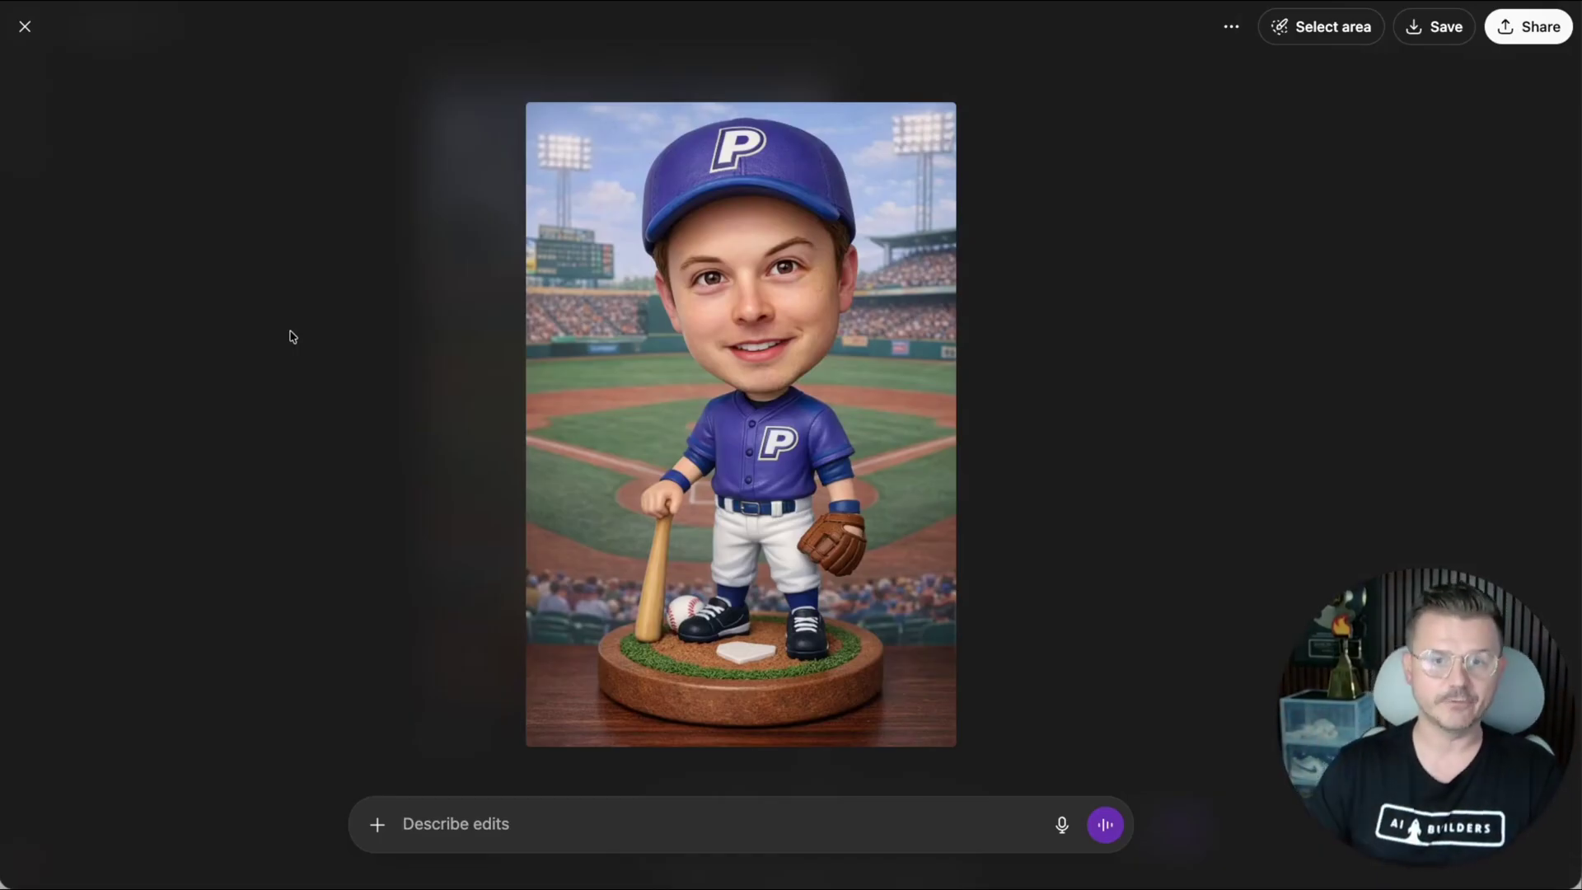
pyautogui.press('Escape')
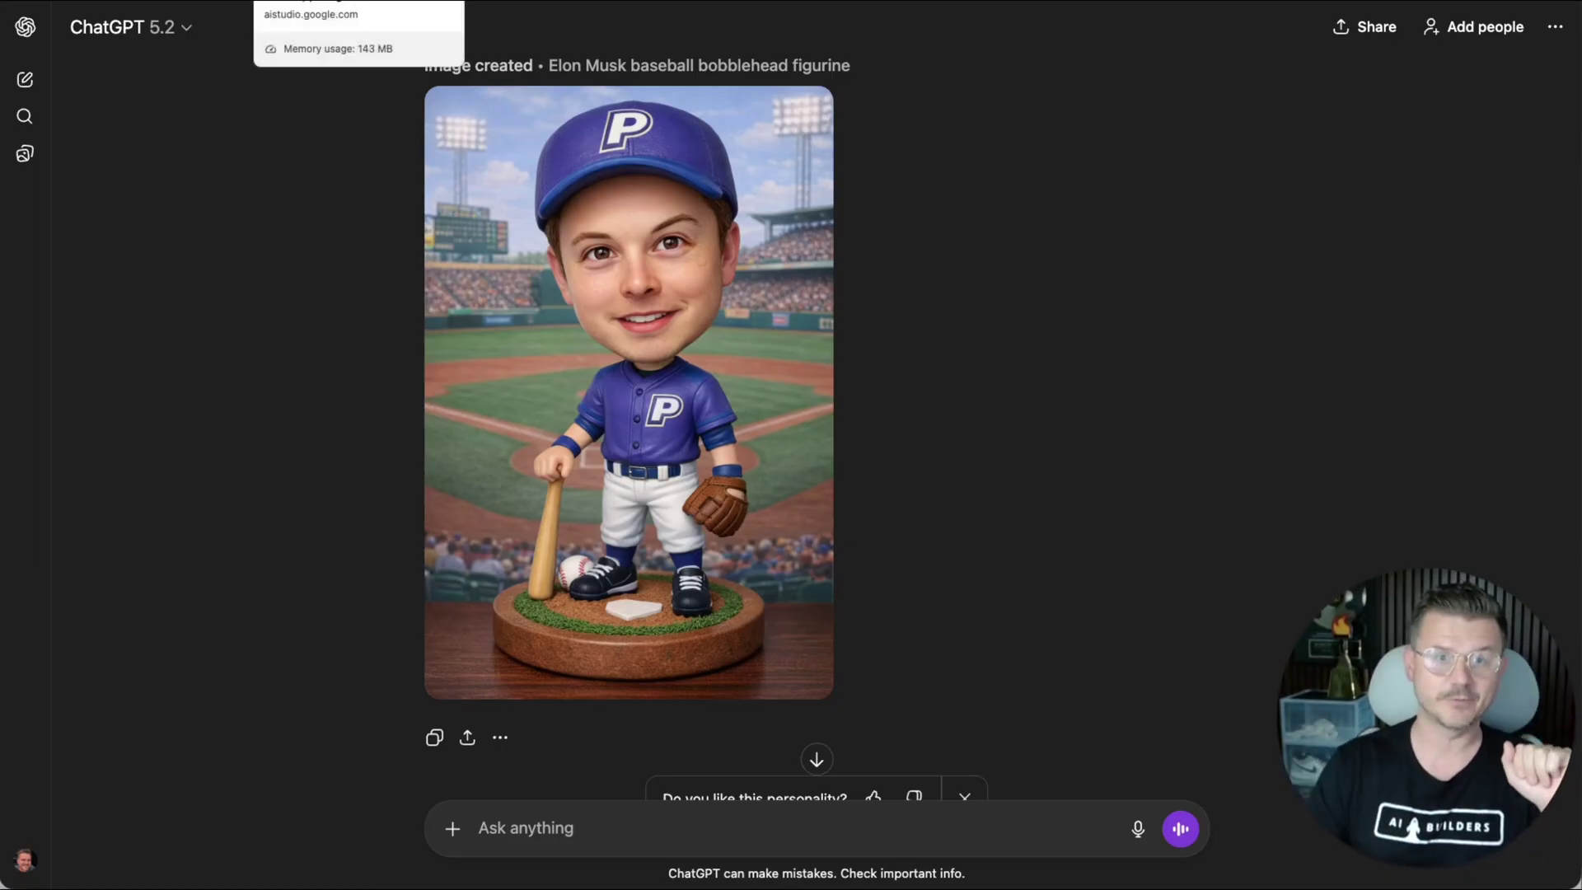
# Compare the enlarged Nano Banana Pro bobblehead in Google AI Studio with ChatGPT's enlarged bobblehead, closing both views
pyautogui.click(346, 2)
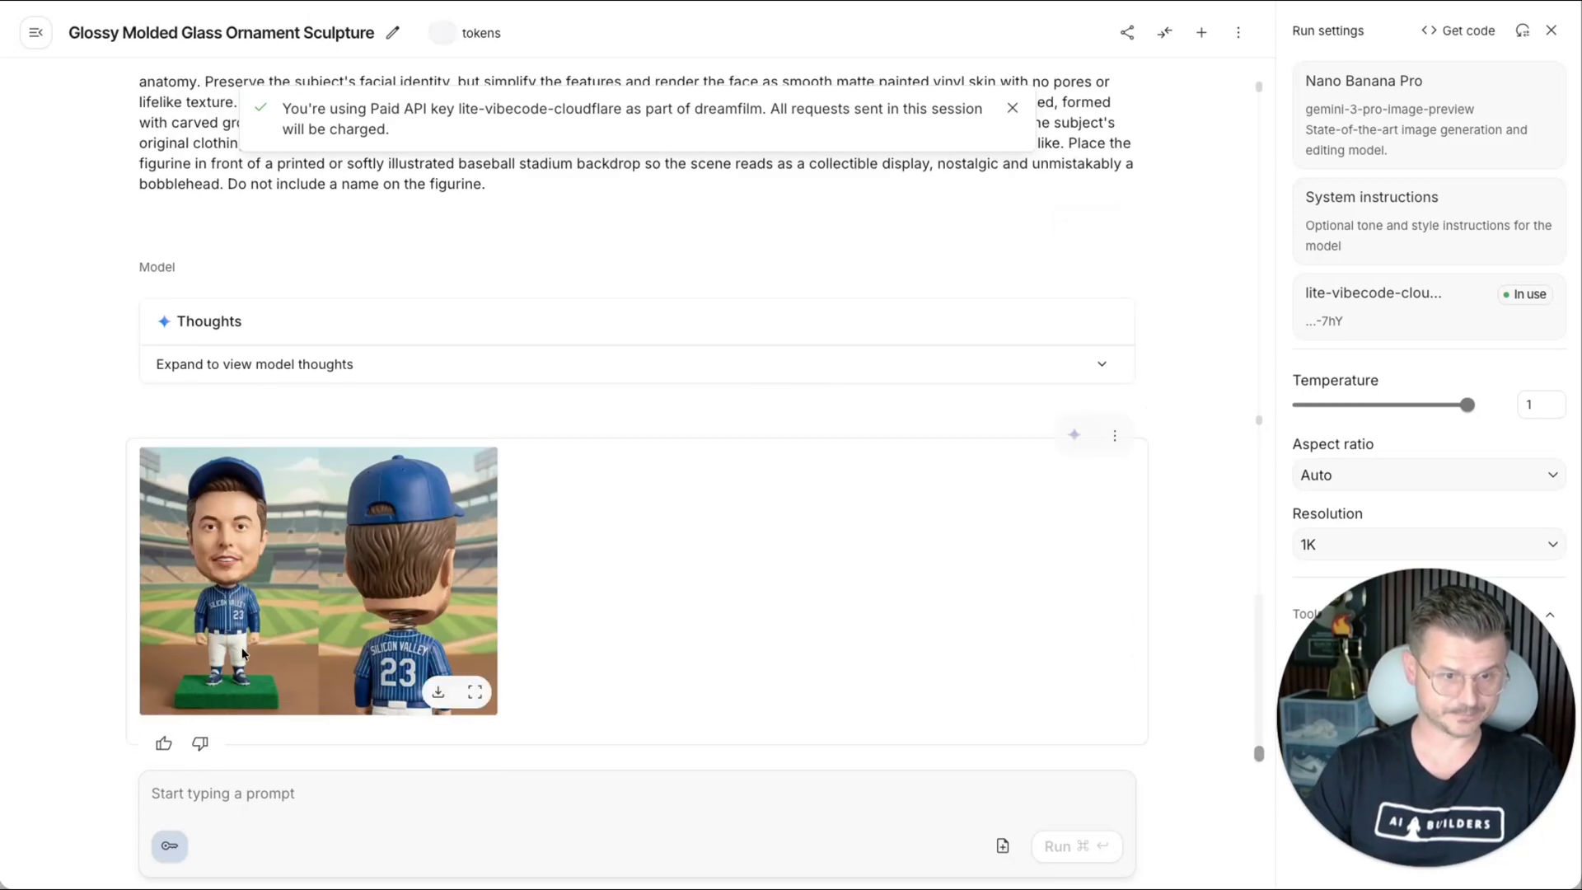
pyautogui.click(219, 537)
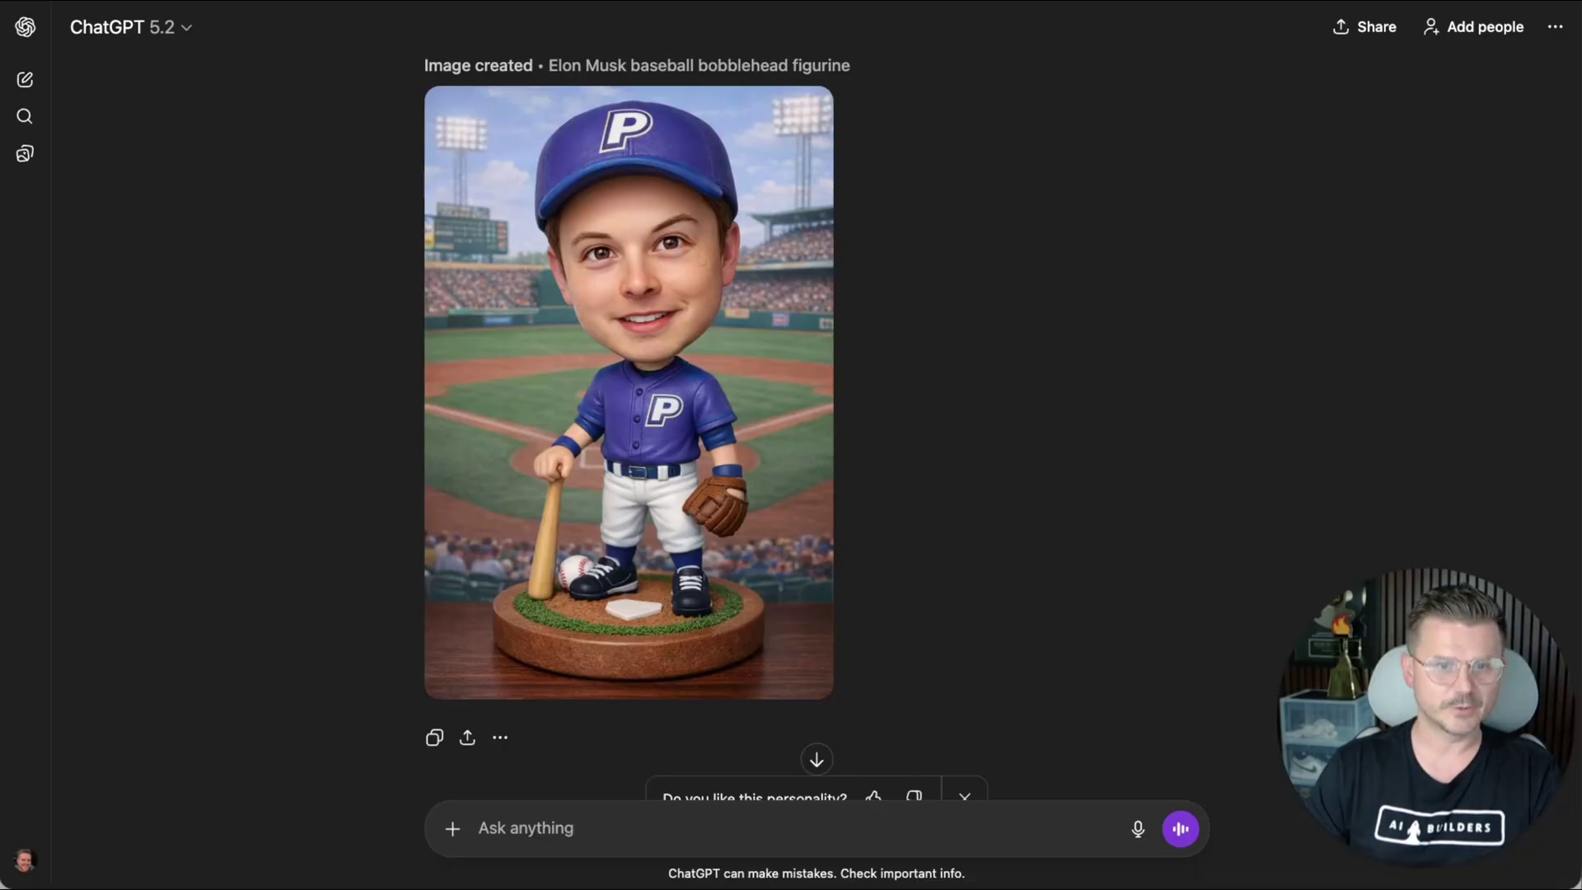
pyautogui.moveTo(559, 133)
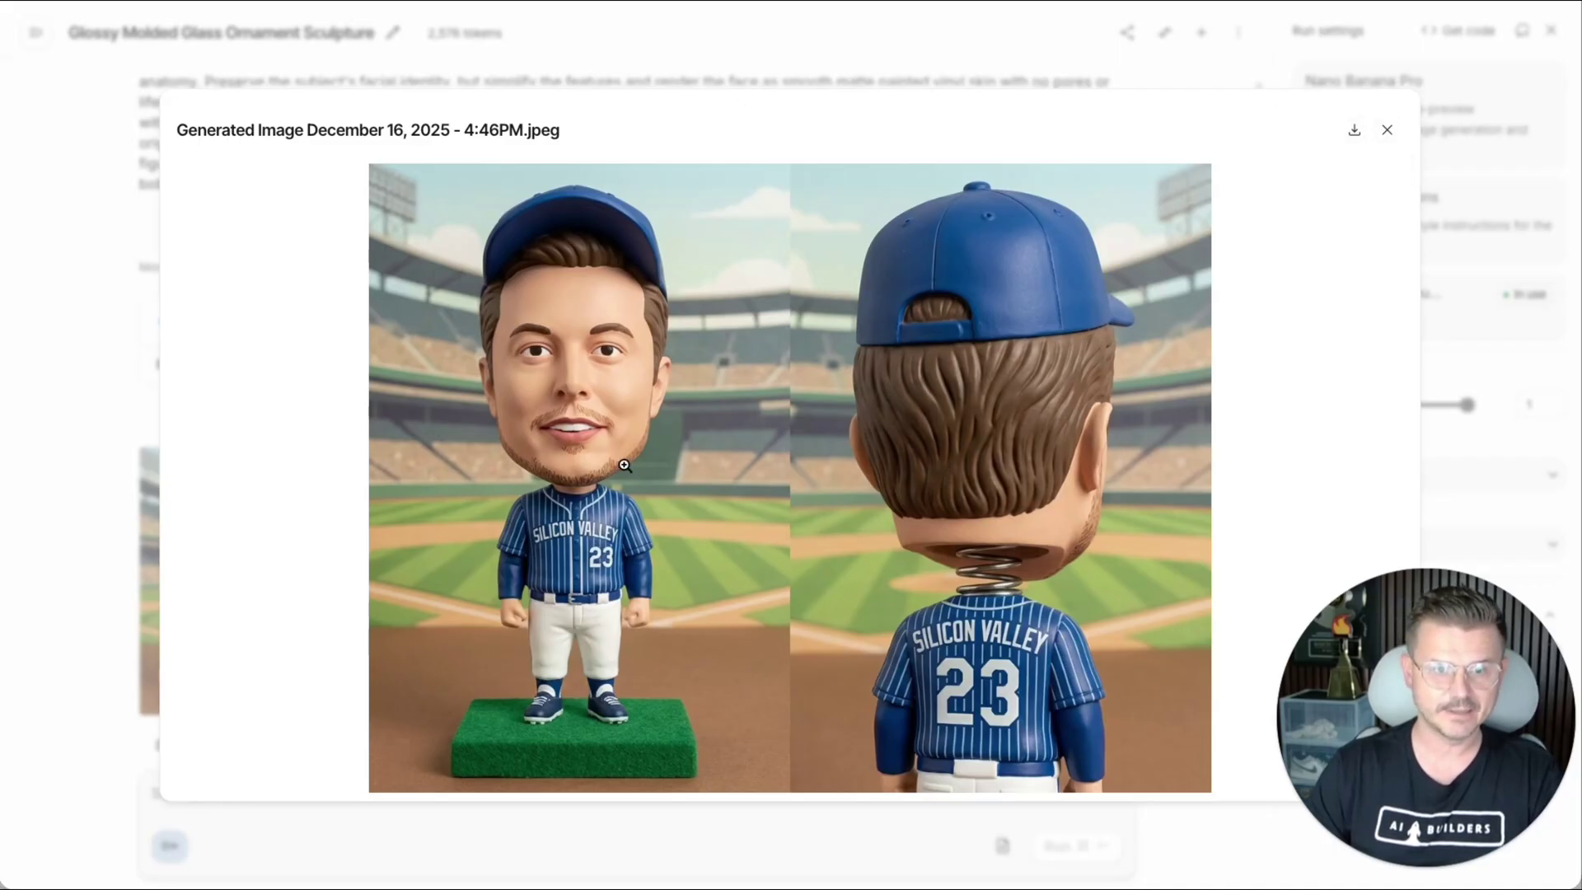
pyautogui.hotkey('ctrl', '+')
pyautogui.hotkey('ctrl', '0')
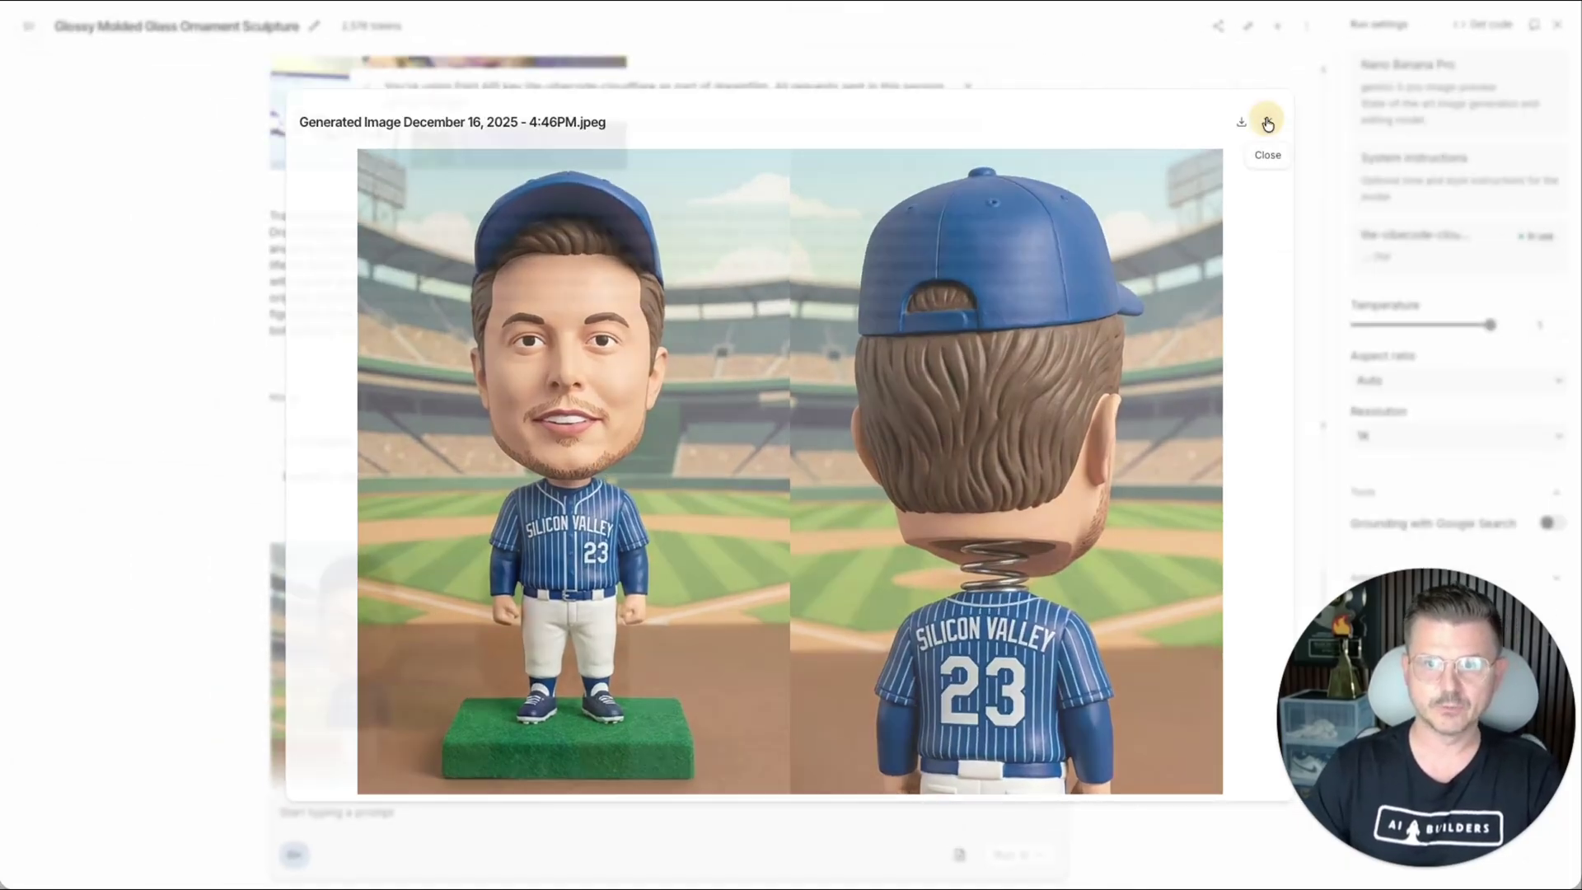
pyautogui.click(1267, 124)
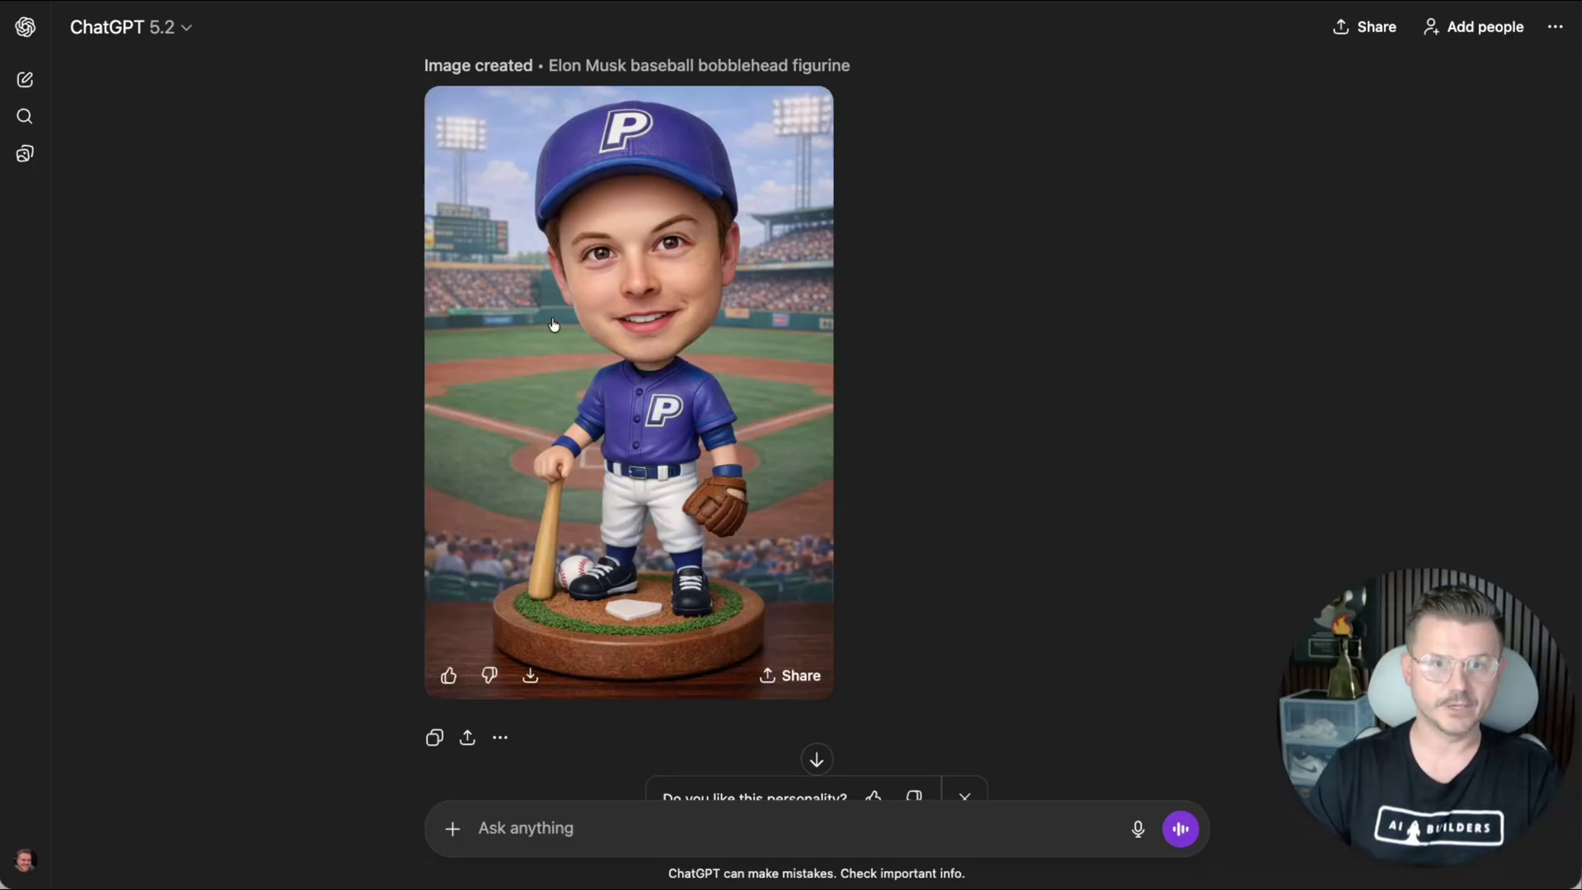
pyautogui.click(661, 369)
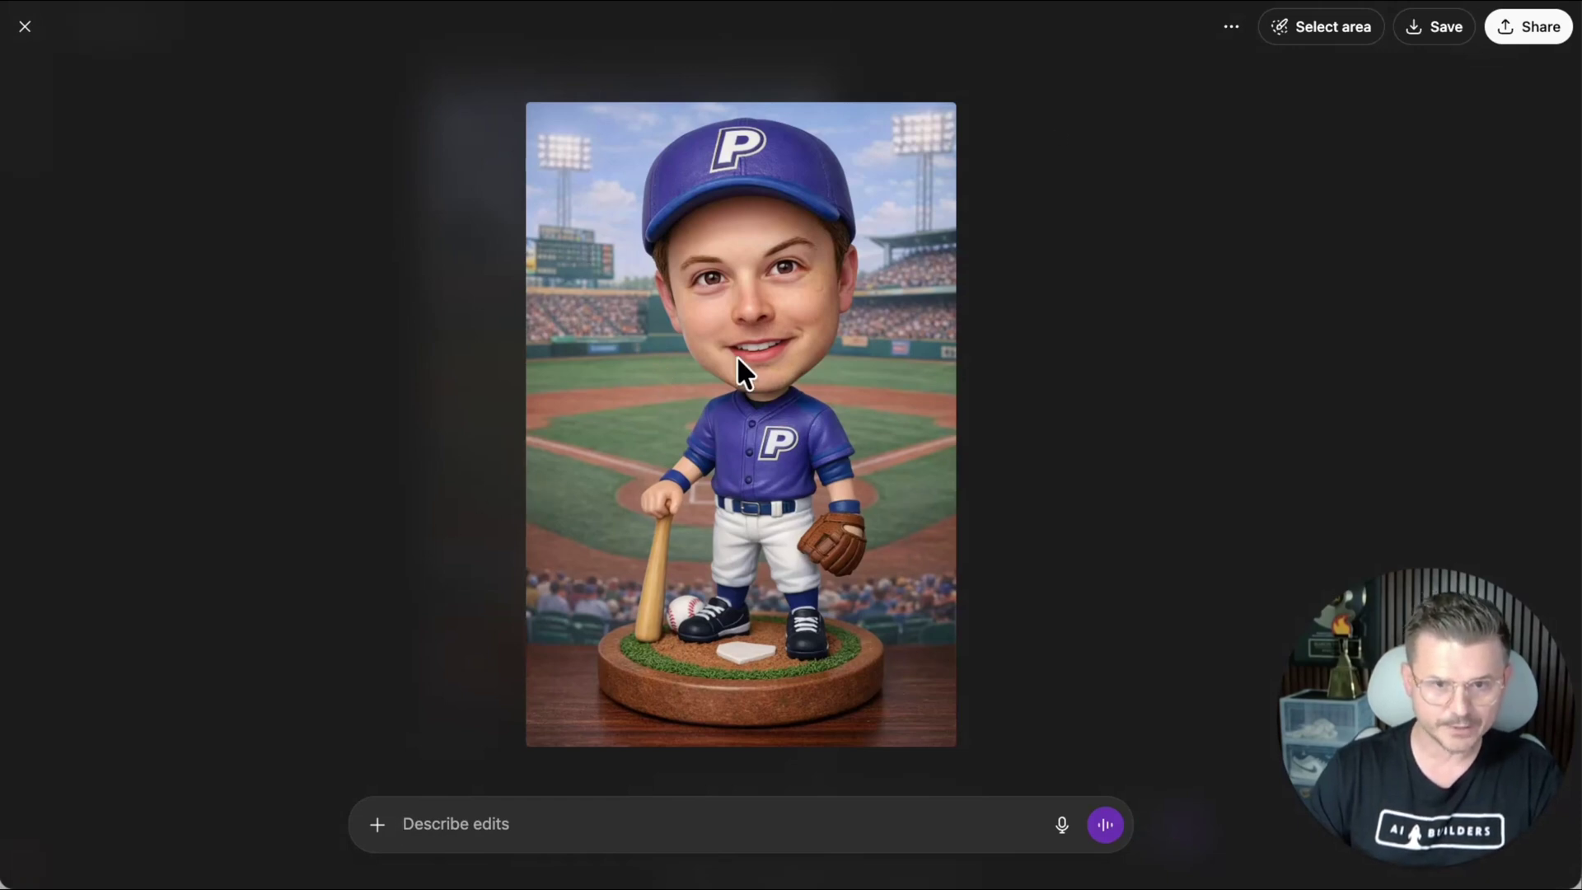
pyautogui.press('Escape')
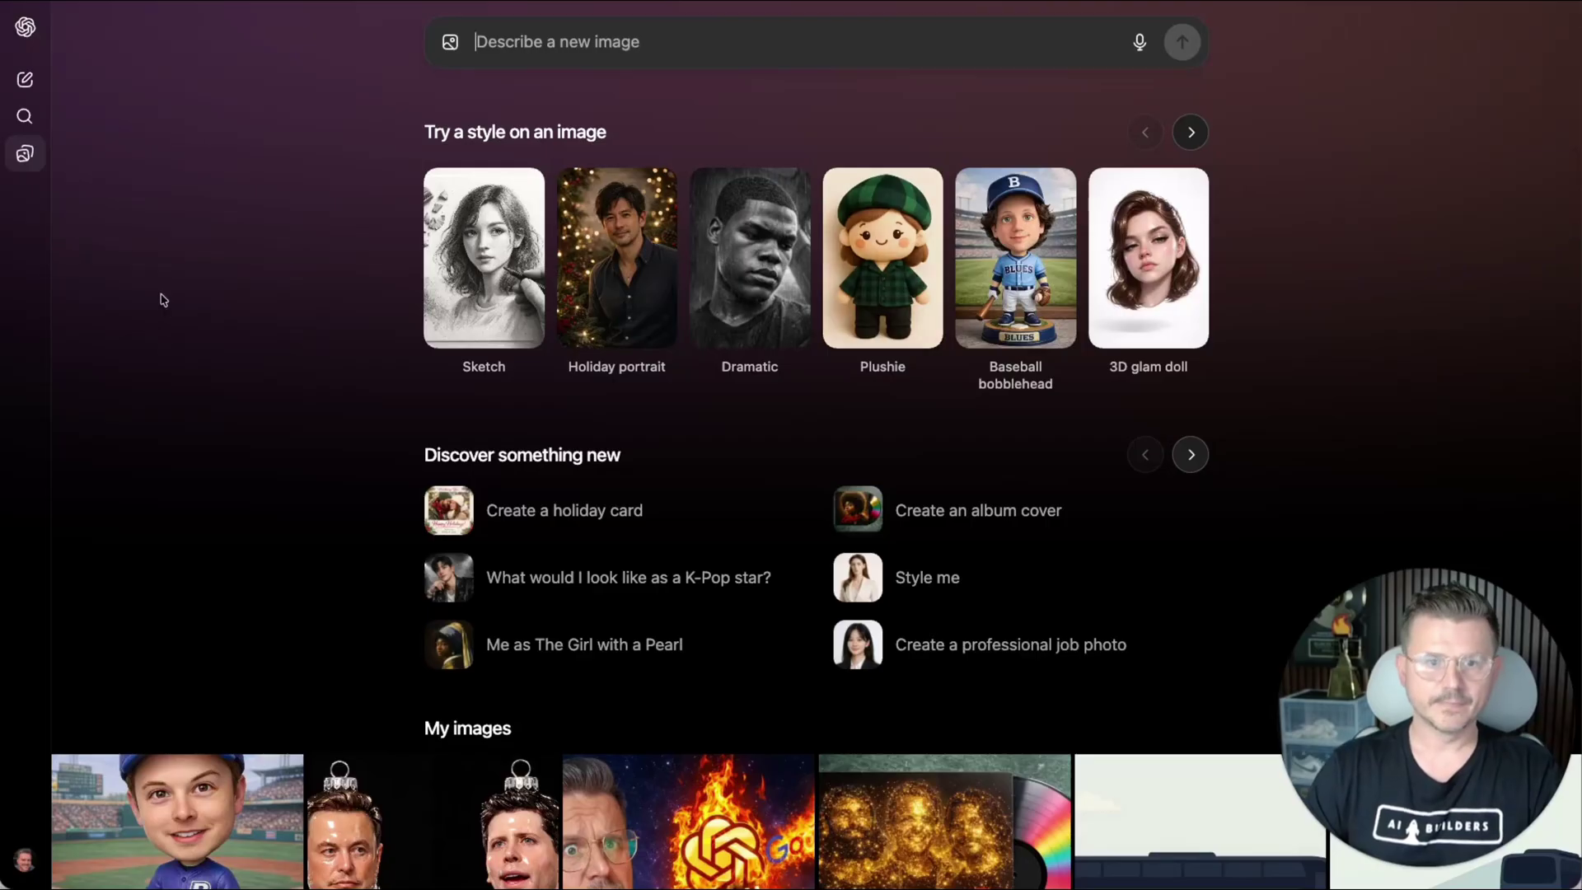
# Apply the Plushie style to the couple's beach photo (50803248...27817_n.jpg) and dismiss the image-creation promotion in the new conversation
pyautogui.click(874, 261)
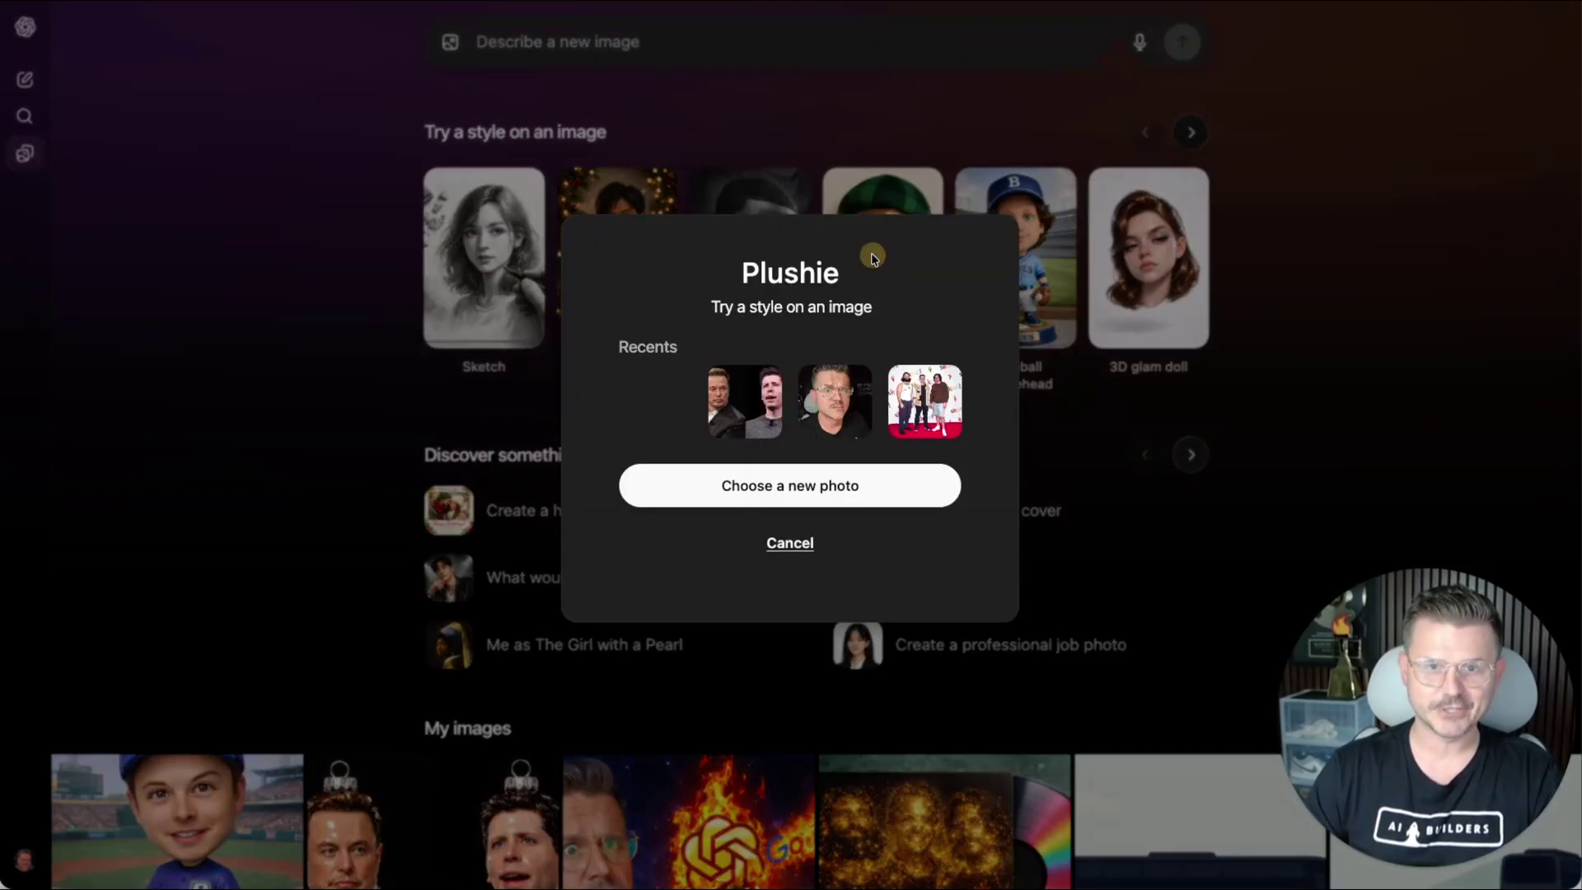
pyautogui.click(770, 491)
pyautogui.click(338, 125)
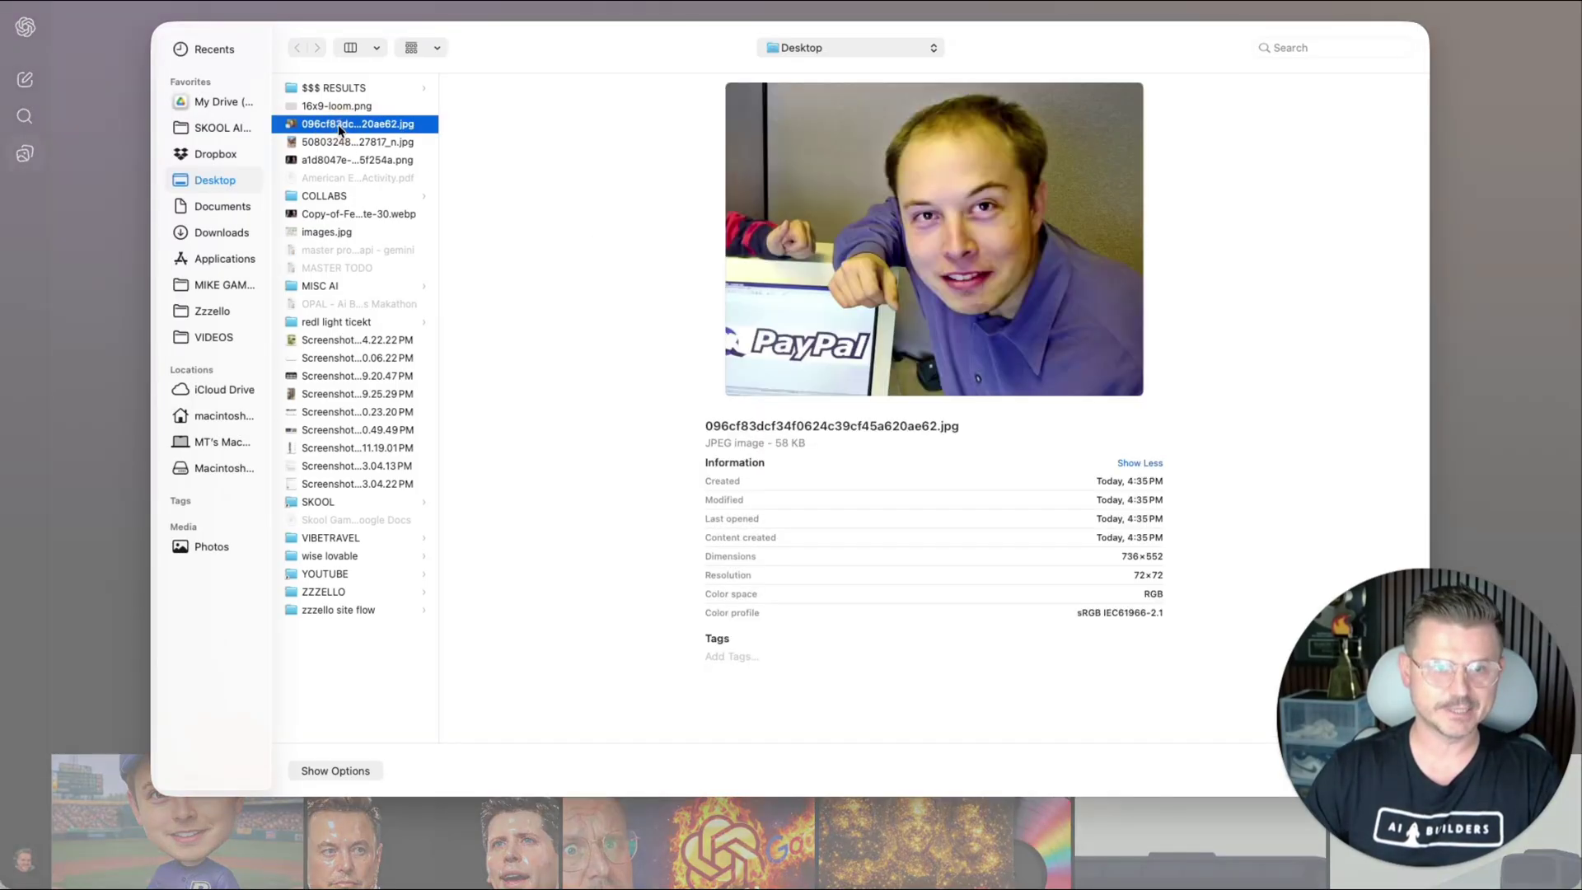
pyautogui.press('Down')
pyautogui.press('Return')
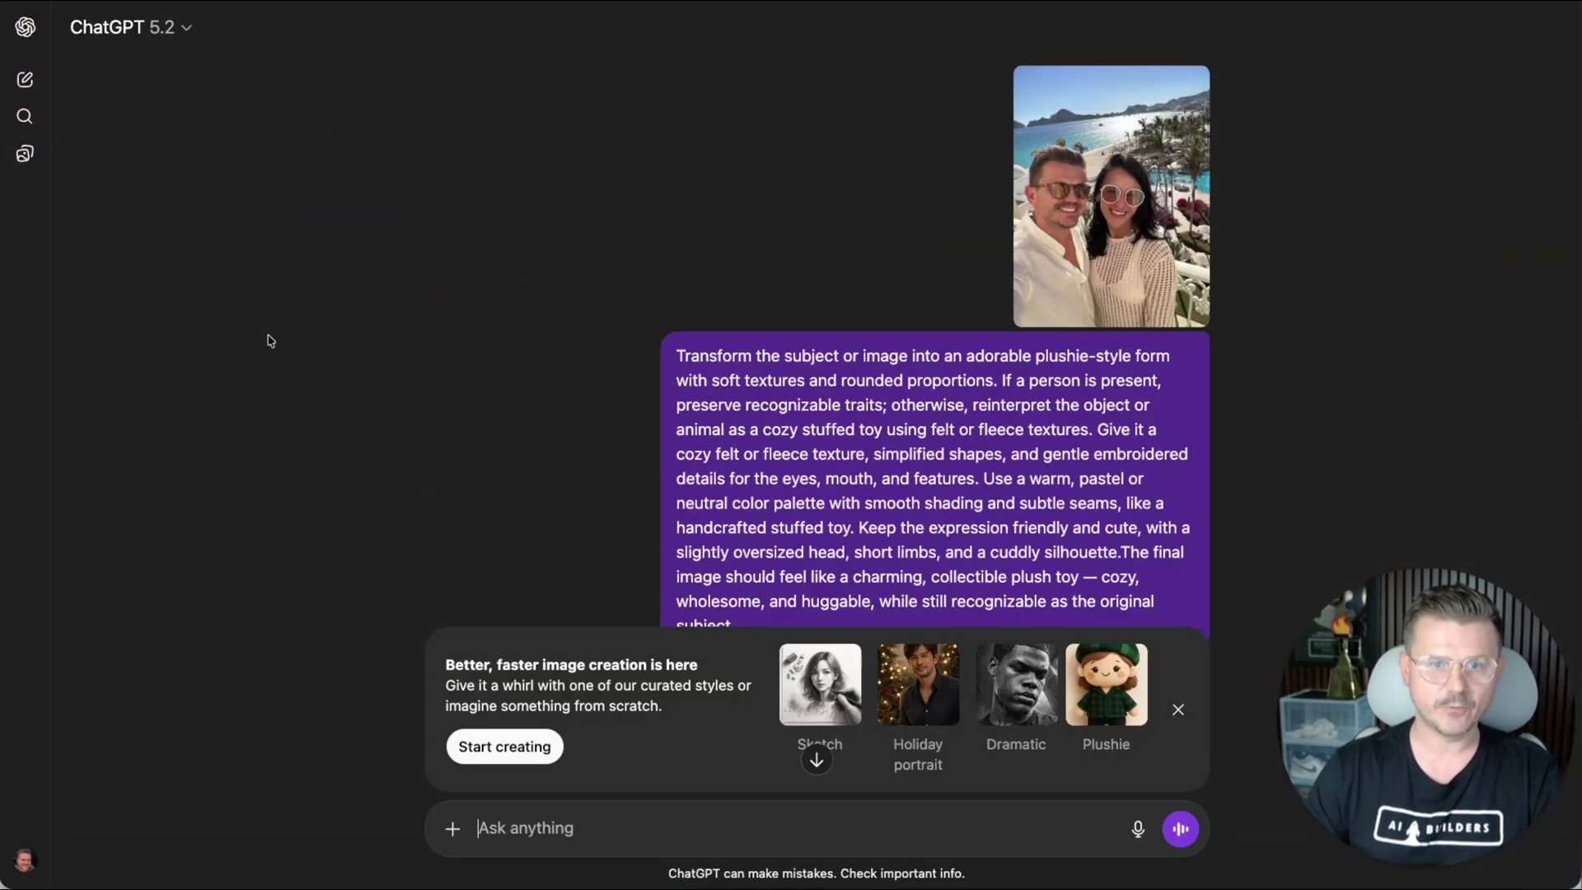
pyautogui.click(1179, 710)
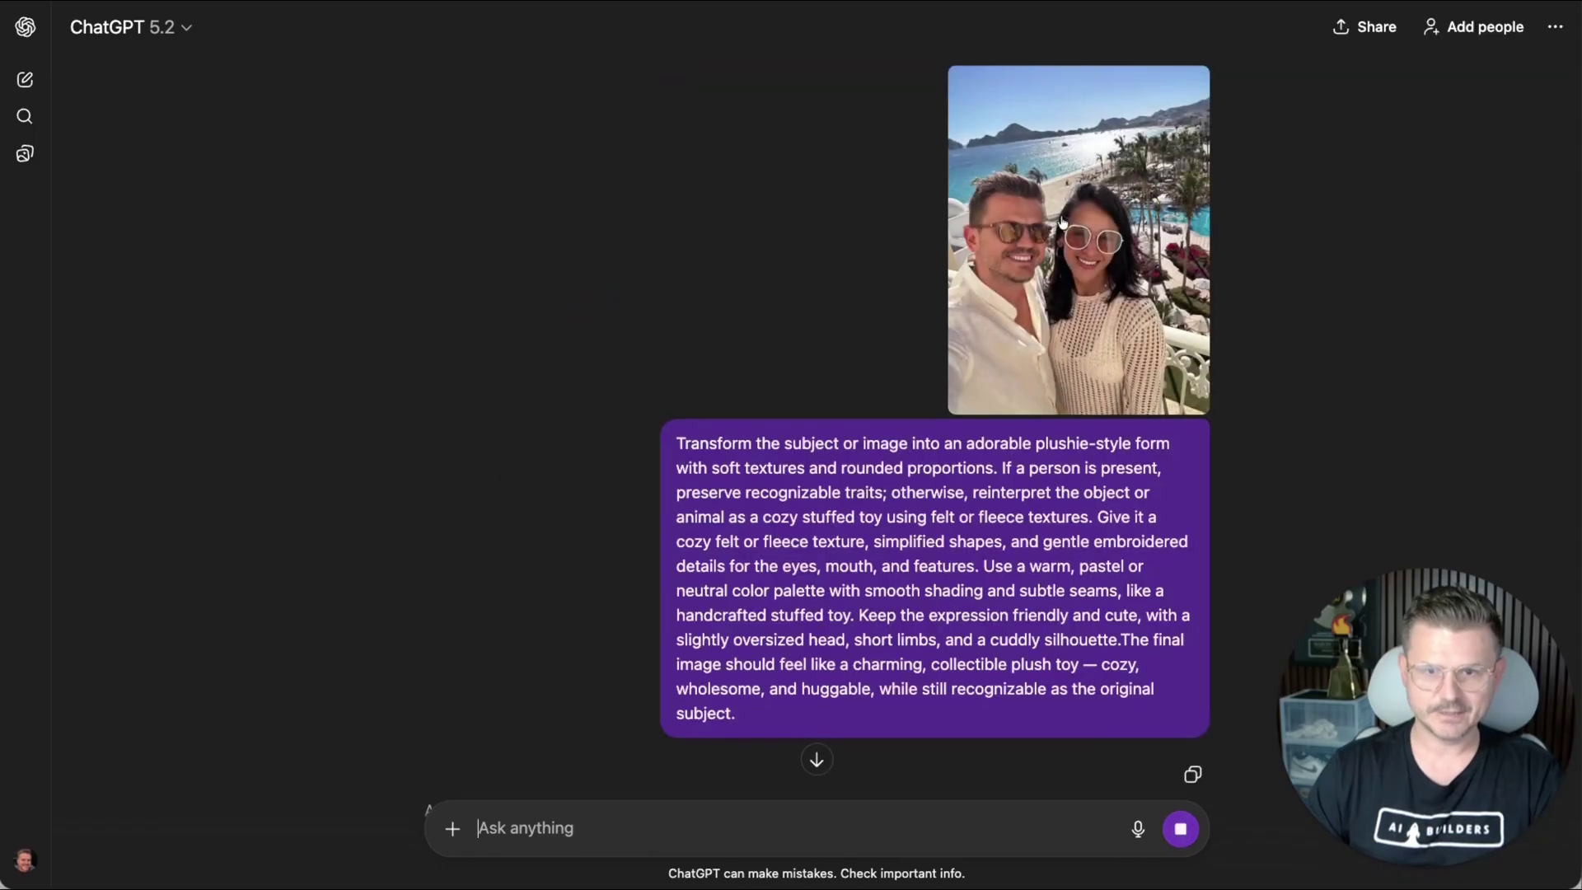
# Copy the plushie prompt into Google AI Studio, attach the same couple's beach photo, and run it with Nano Banana Pro
pyautogui.moveTo(740, 711); pyautogui.dragTo(674, 443)
pyautogui.press('super+c')
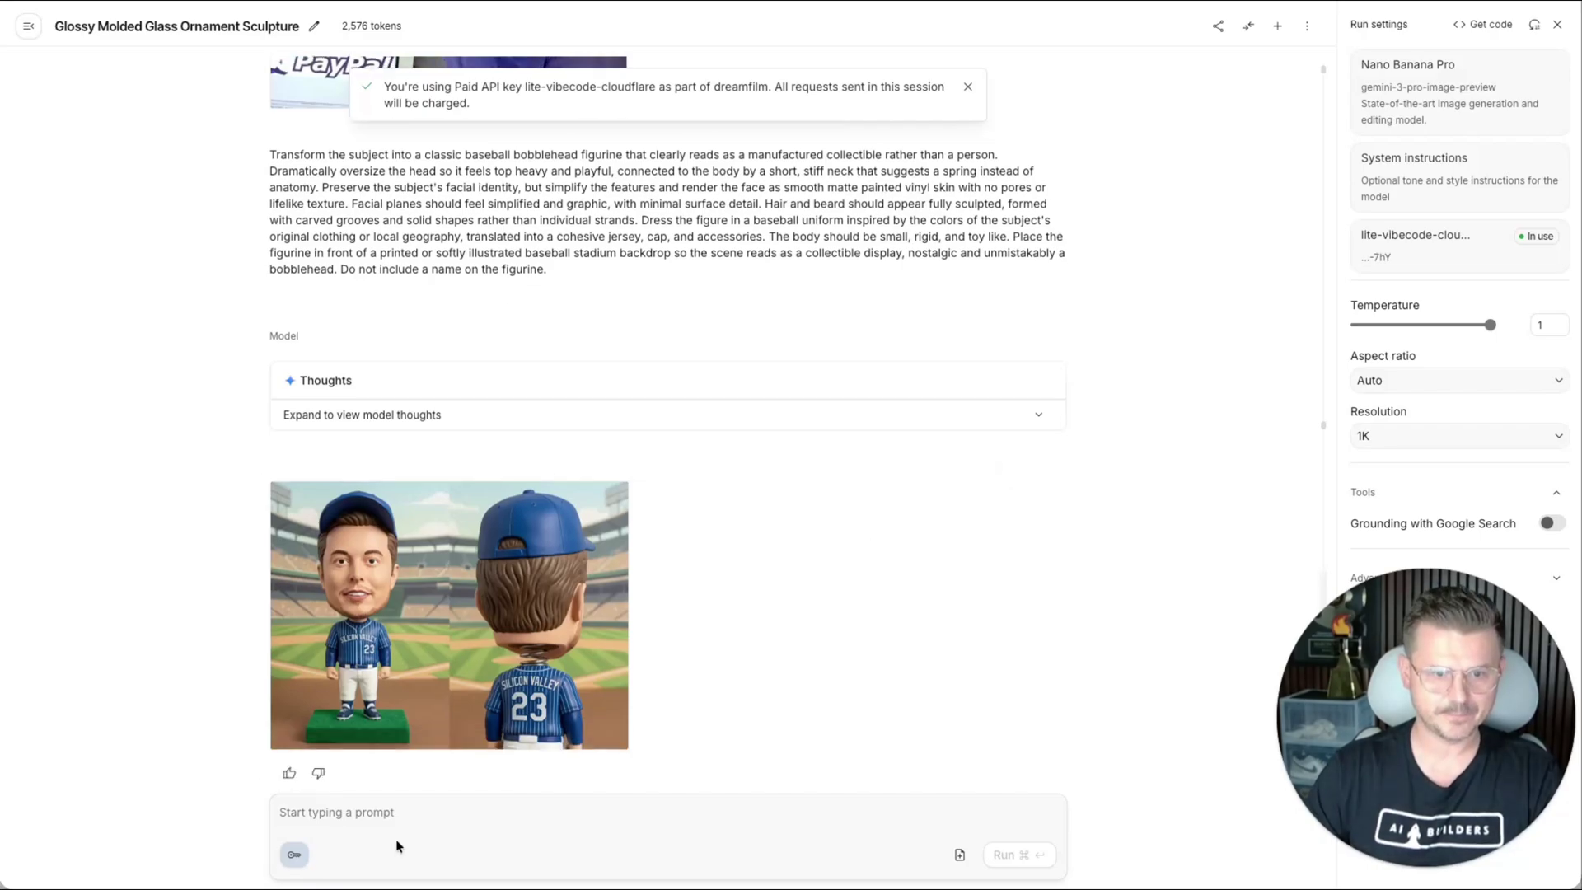
pyautogui.click(404, 814)
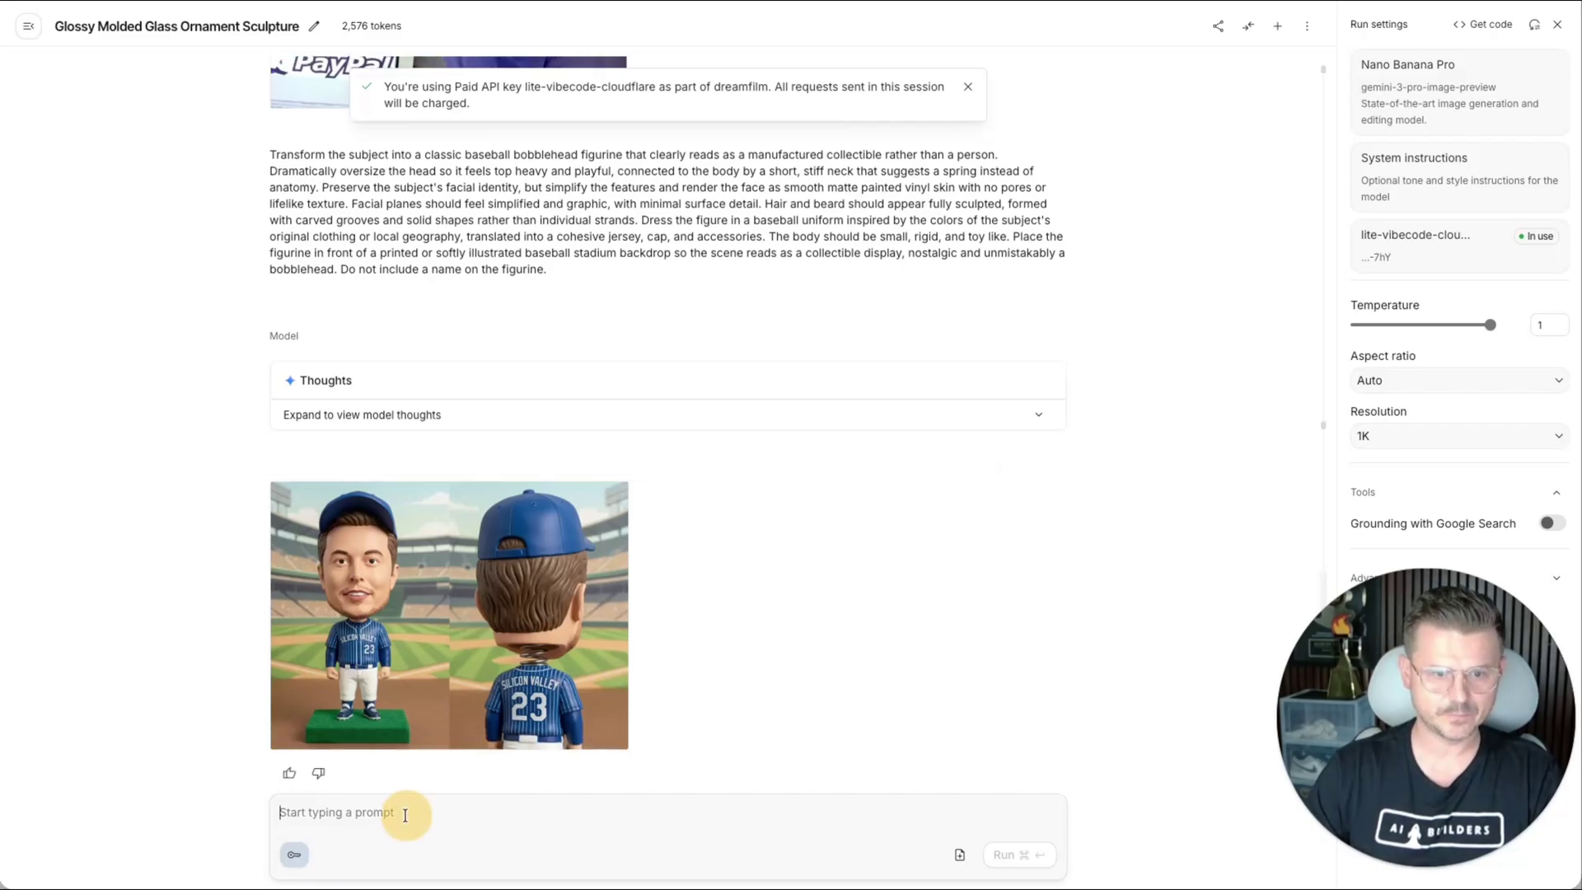
pyautogui.press('super+v')
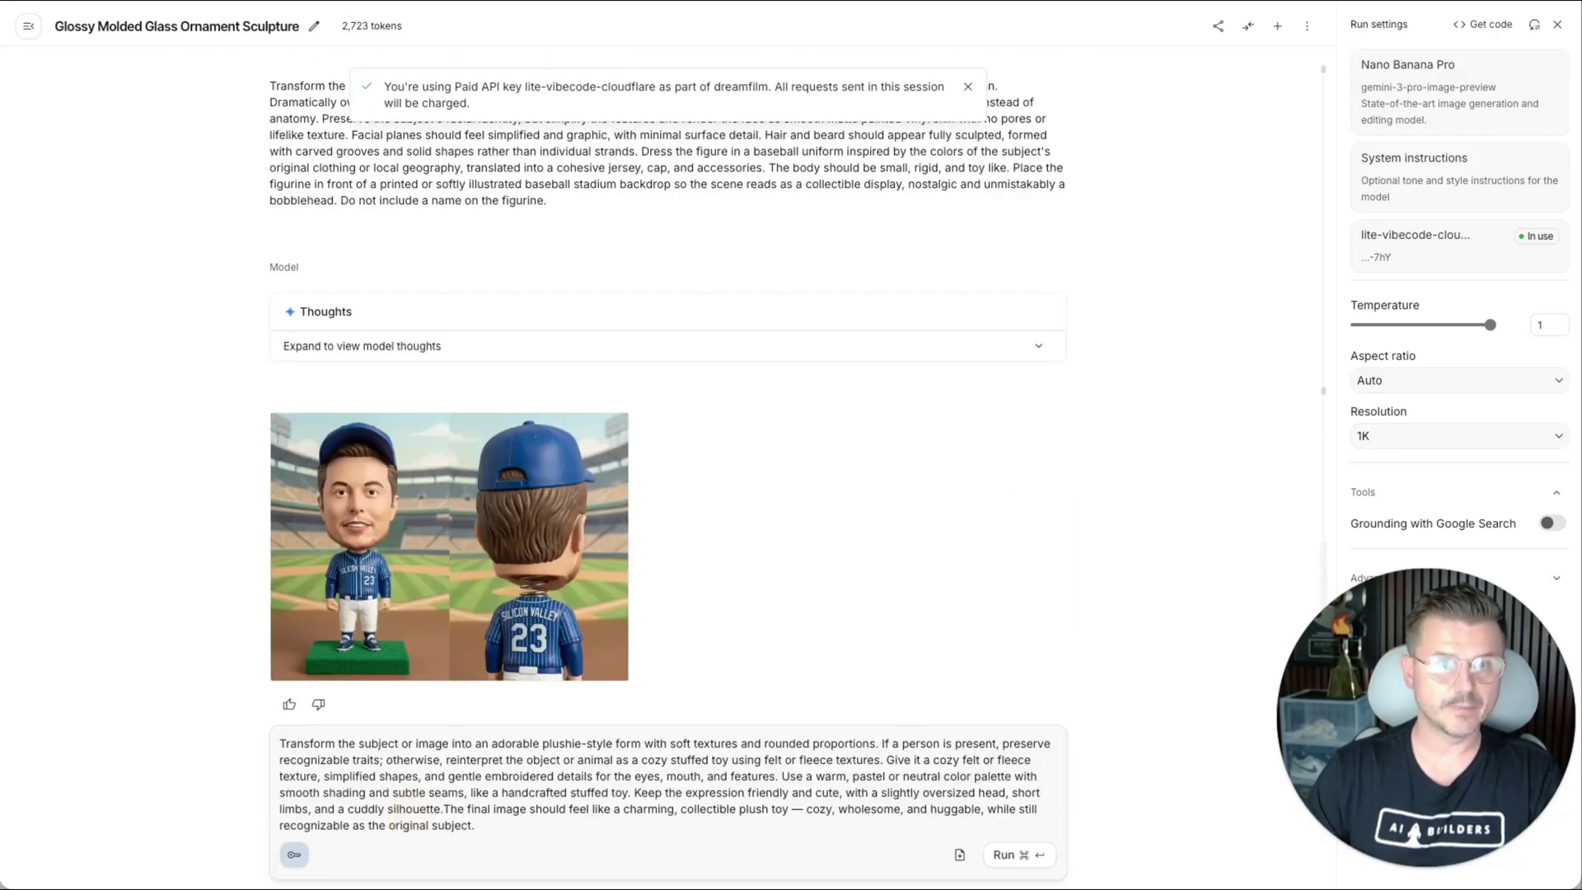
pyautogui.moveTo(559, 225); pyautogui.dragTo(505, 697)
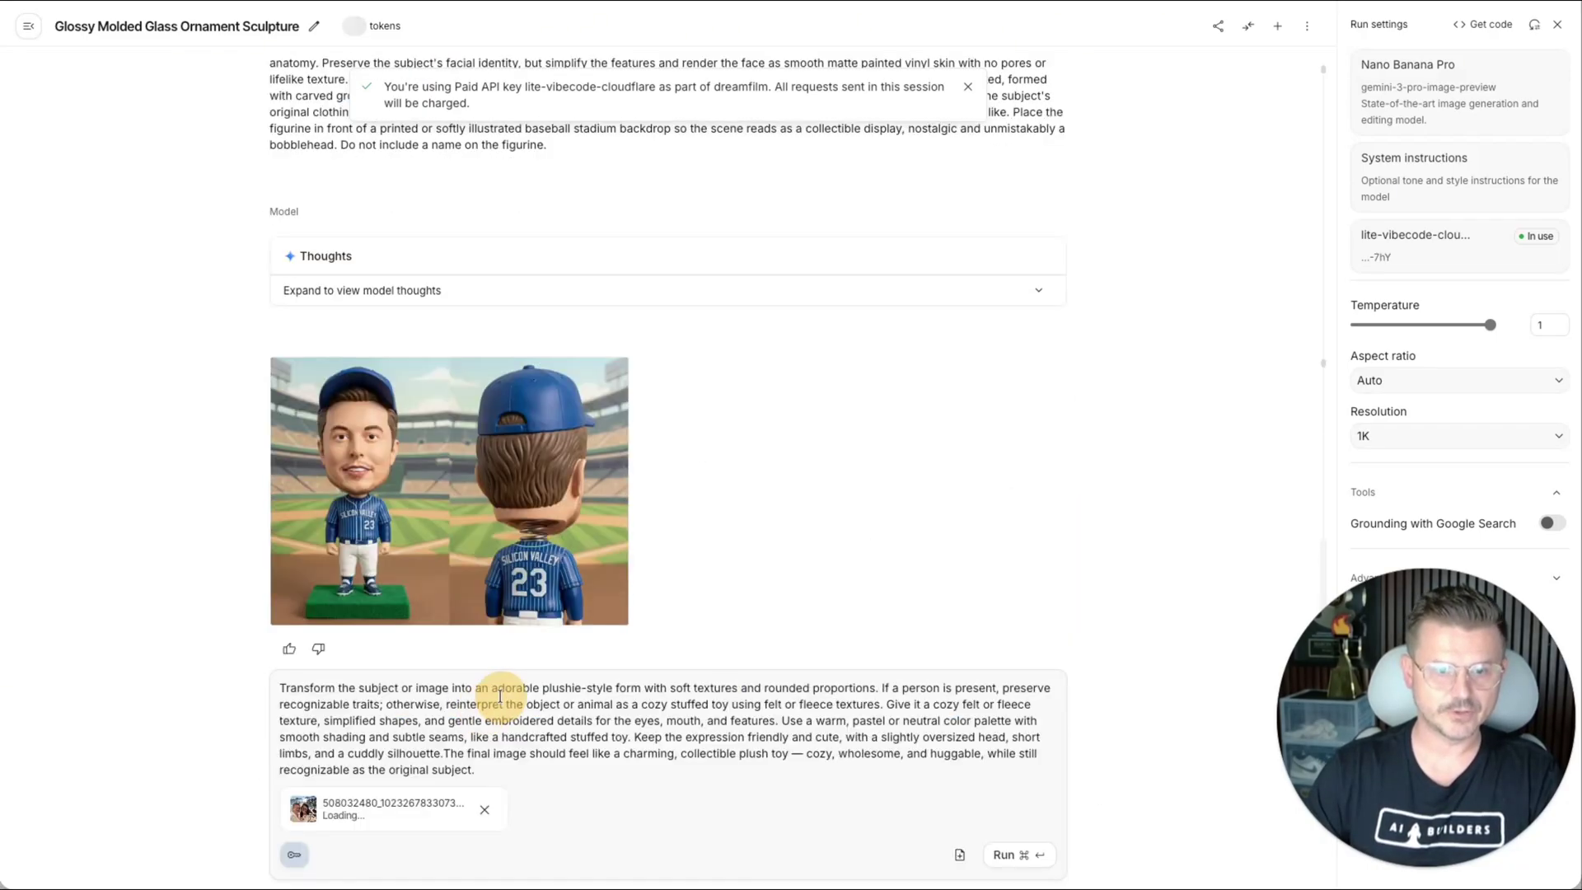
pyautogui.click(1007, 856)
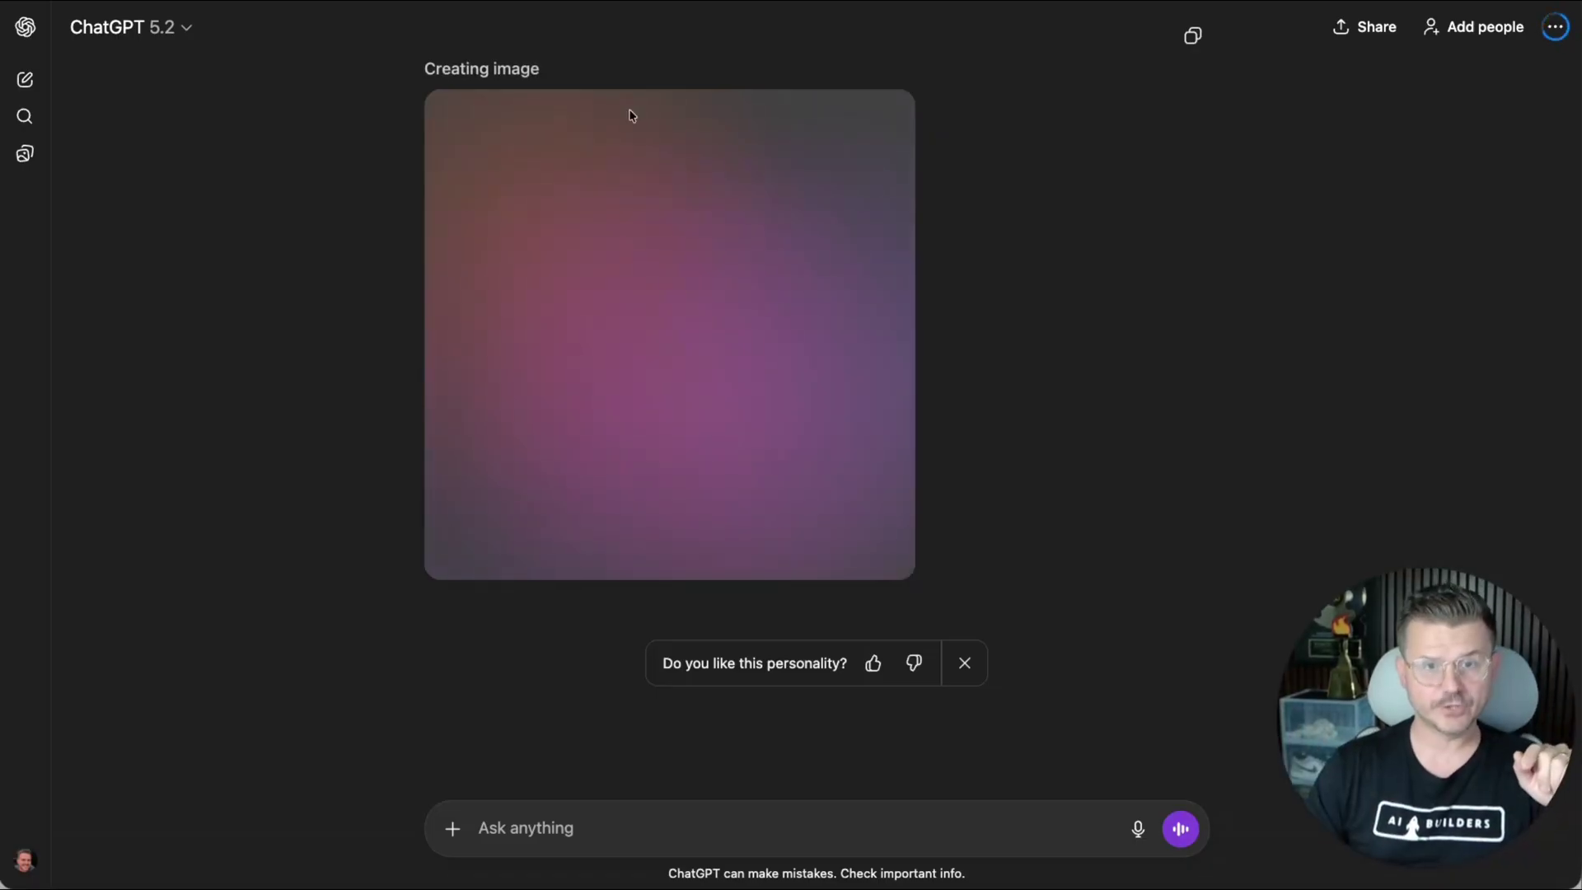
# Switch back to ChatGPT and set the plushie conversation's message box to Create image mode
pyautogui.click(466, 828)
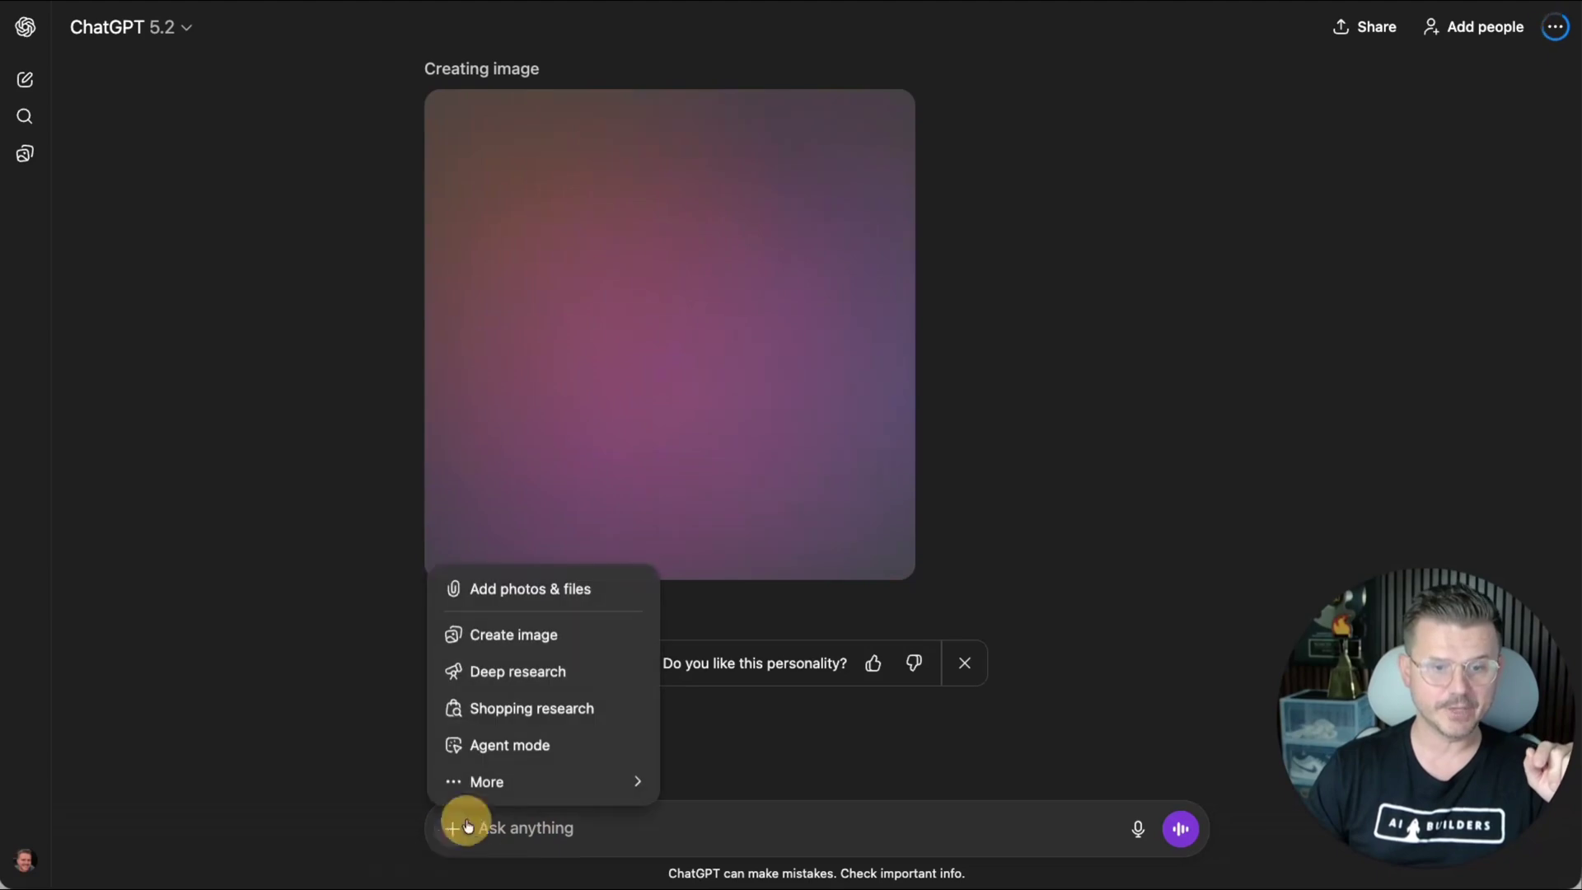
pyautogui.click(523, 635)
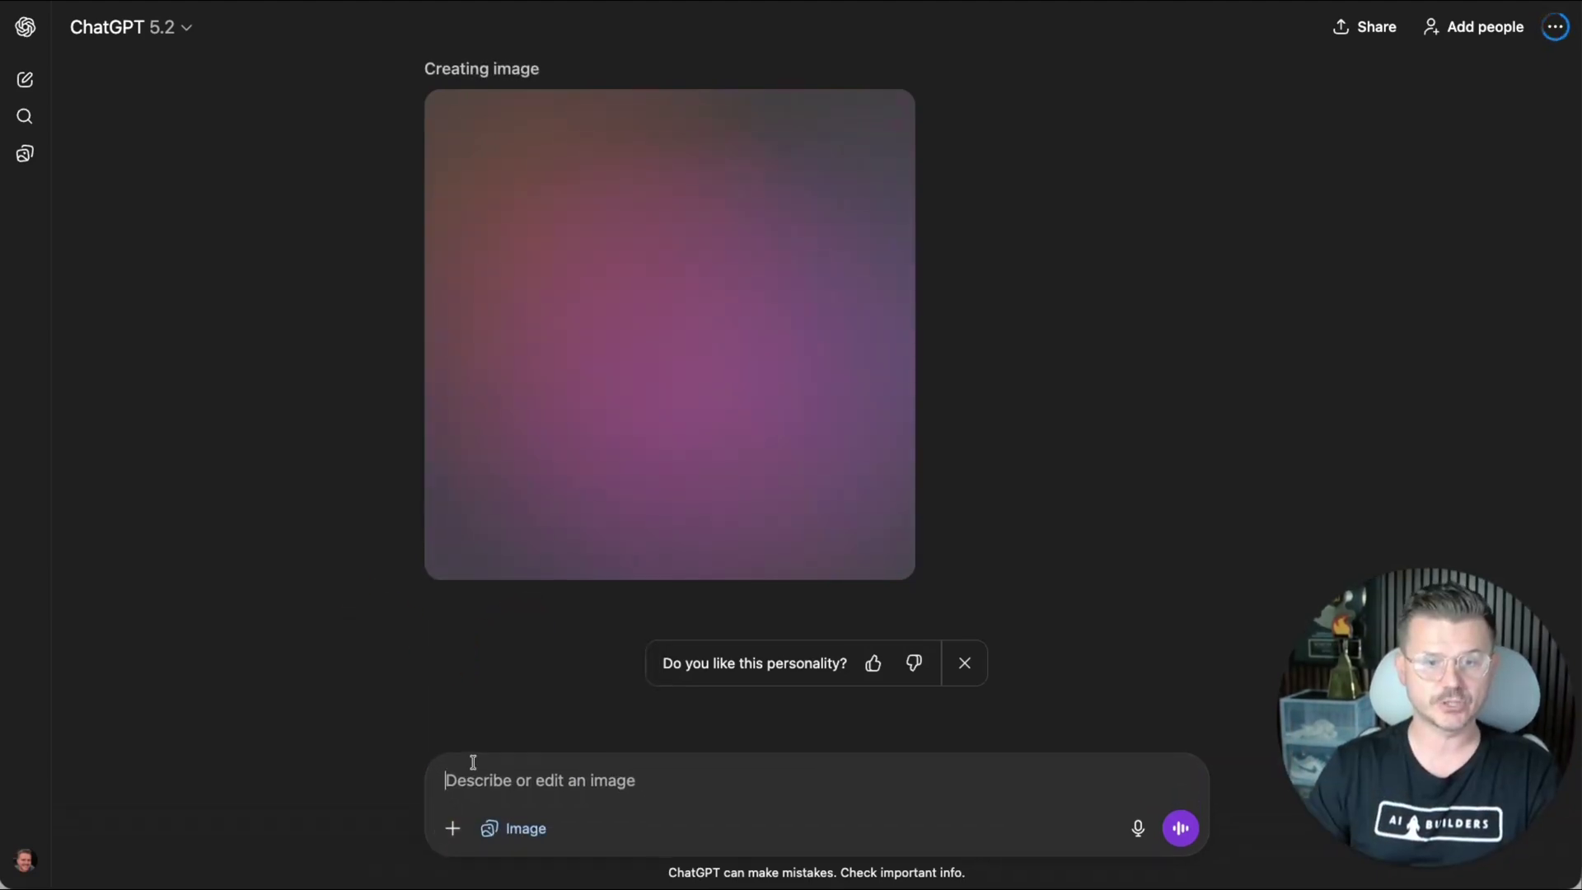
pyautogui.click(452, 827)
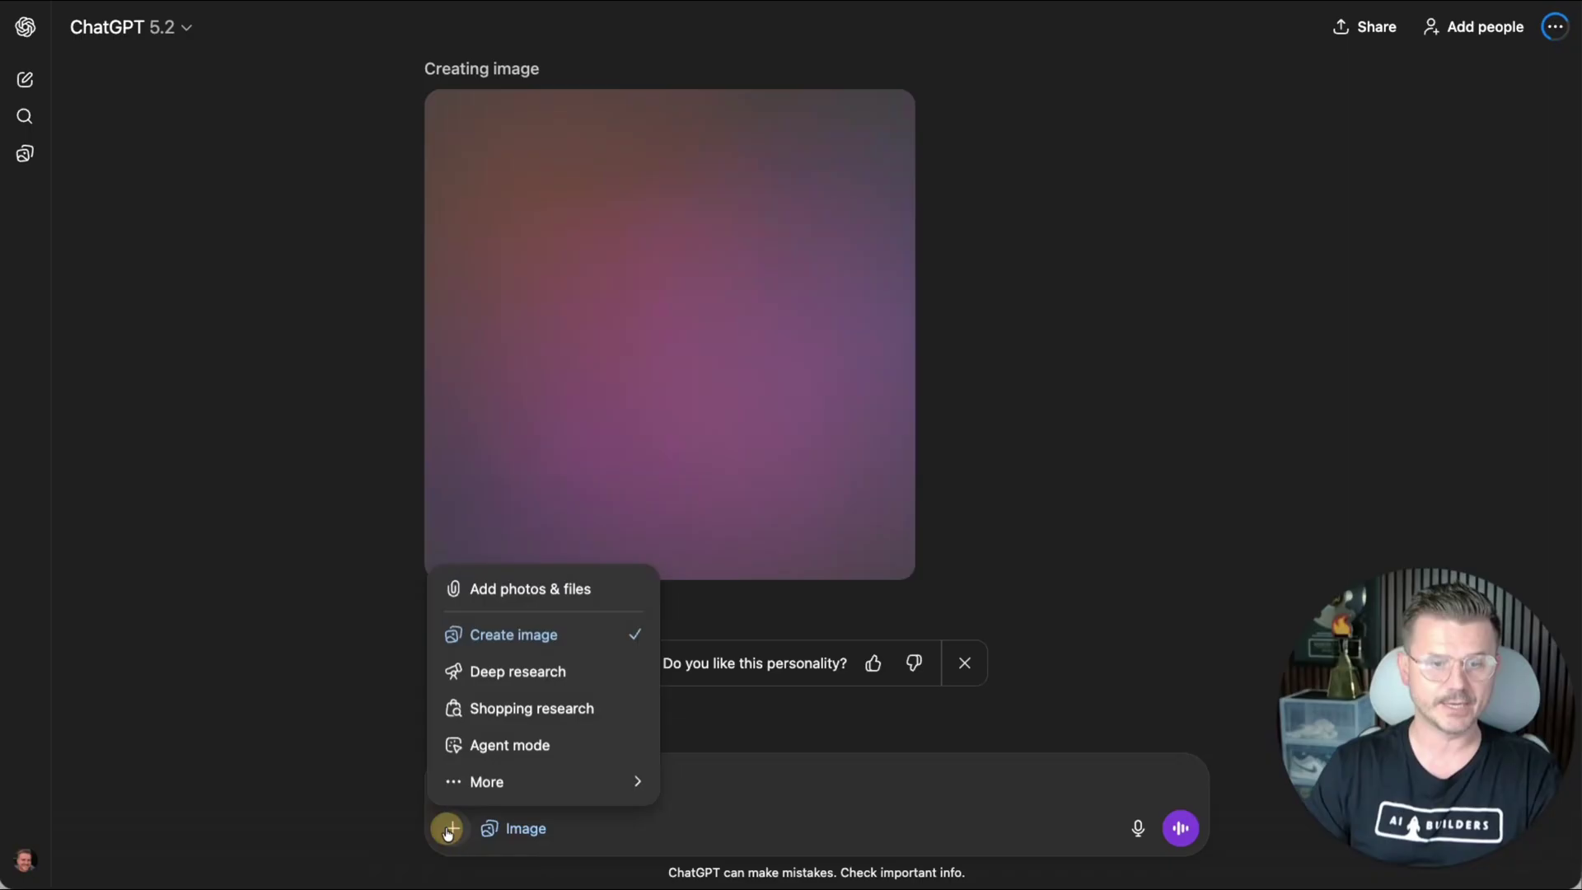
pyautogui.click(415, 619)
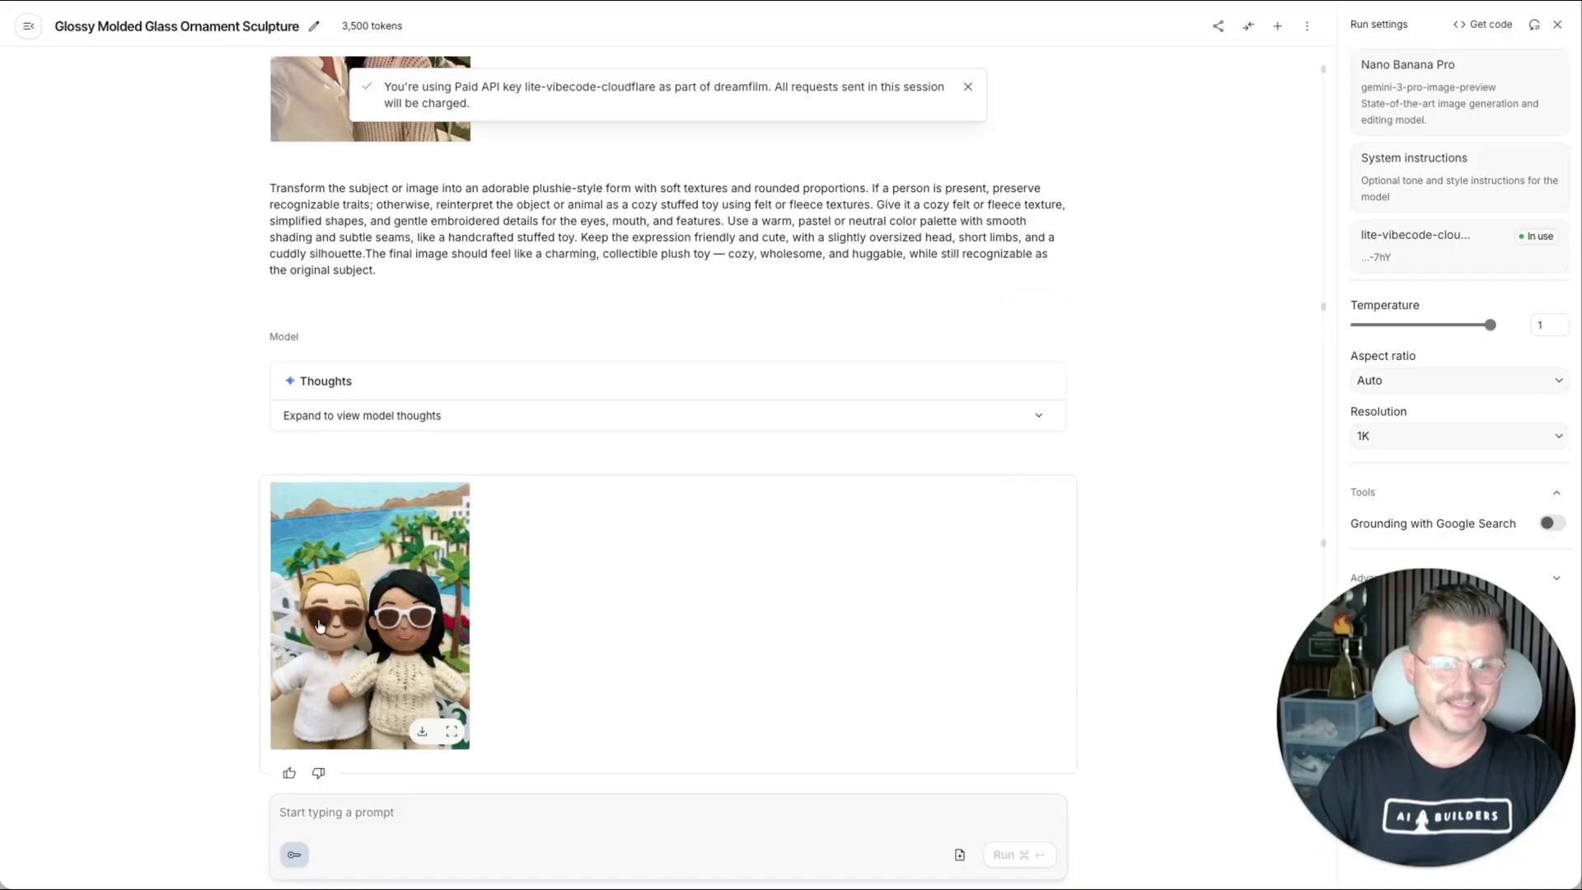
# In Google AI Studio, examine the generated plushie couple image enlarged and in close-up, and close it
pyautogui.click(315, 653)
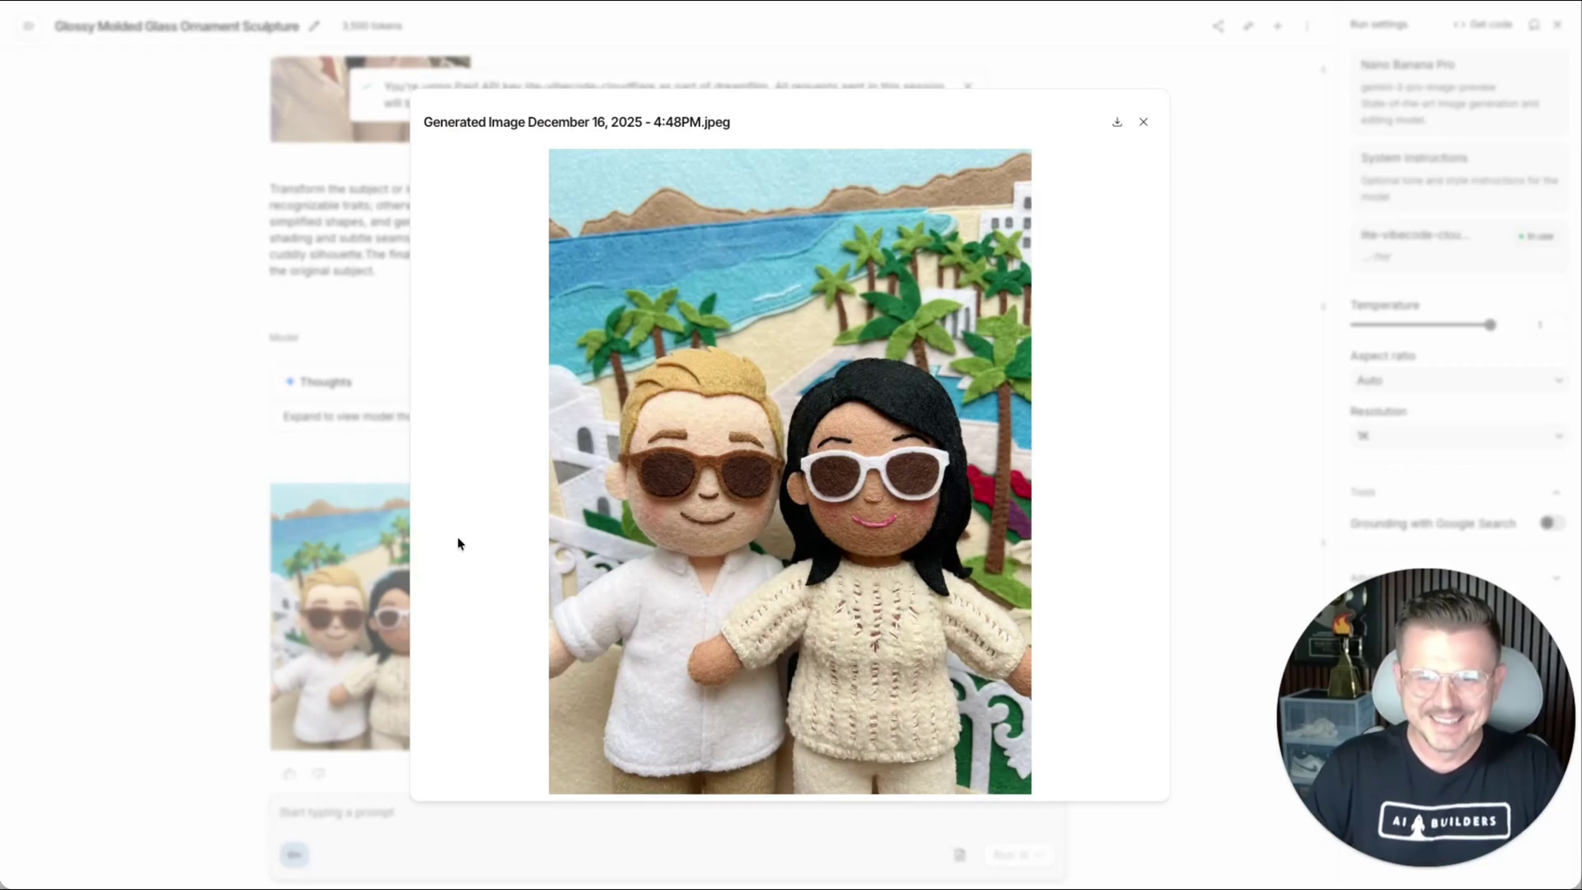
pyautogui.click(803, 485)
pyautogui.scroll(-3, 660, 618)
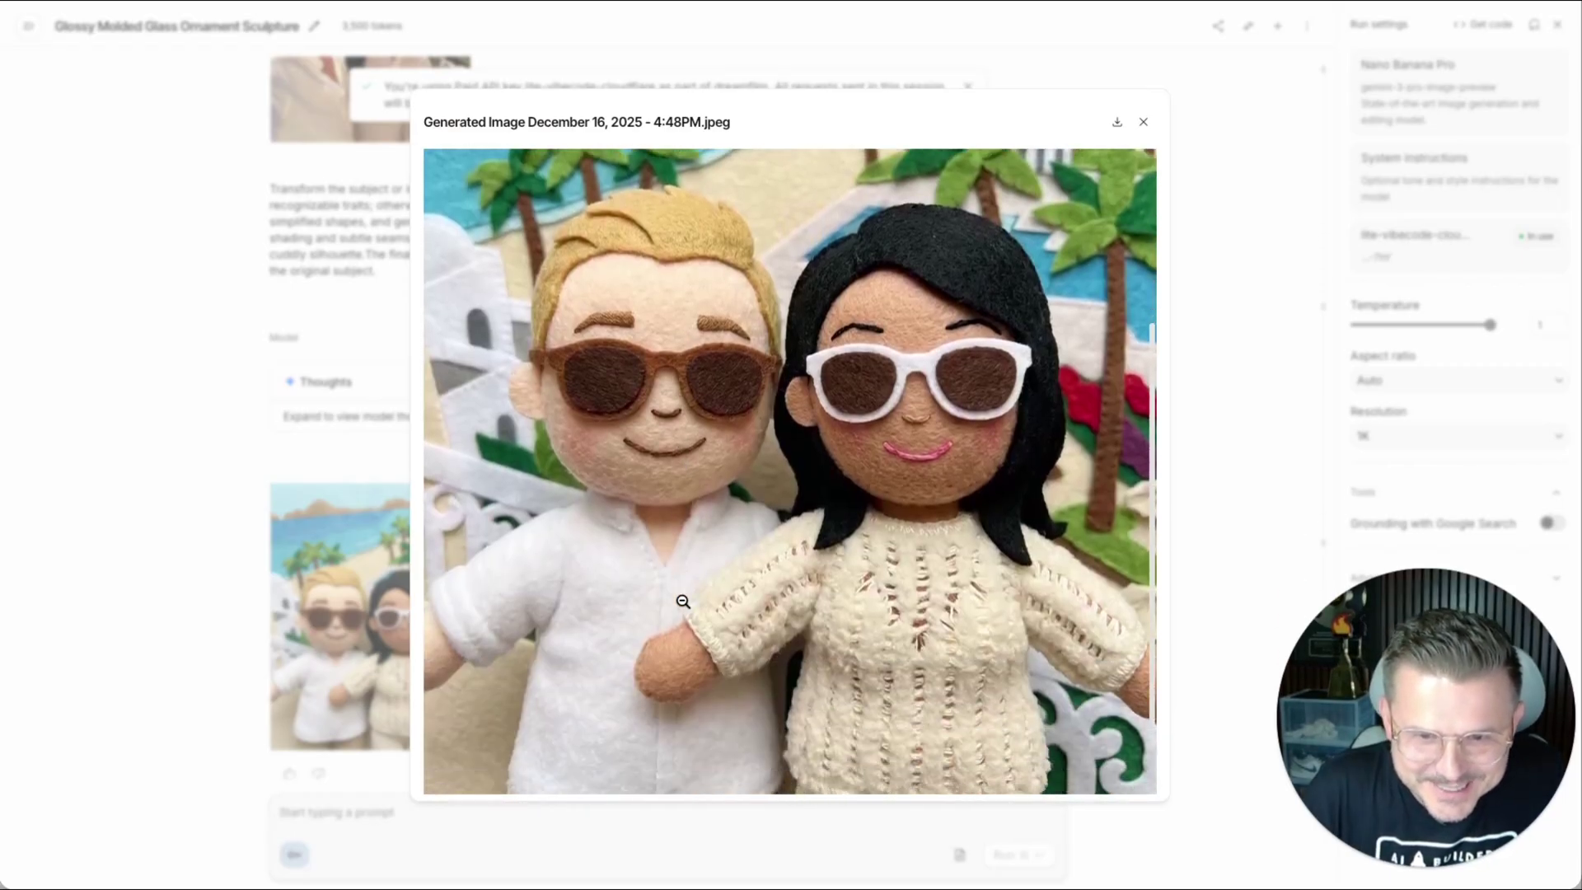
pyautogui.scroll(-2, 683, 602)
pyautogui.scroll(3, 684, 602)
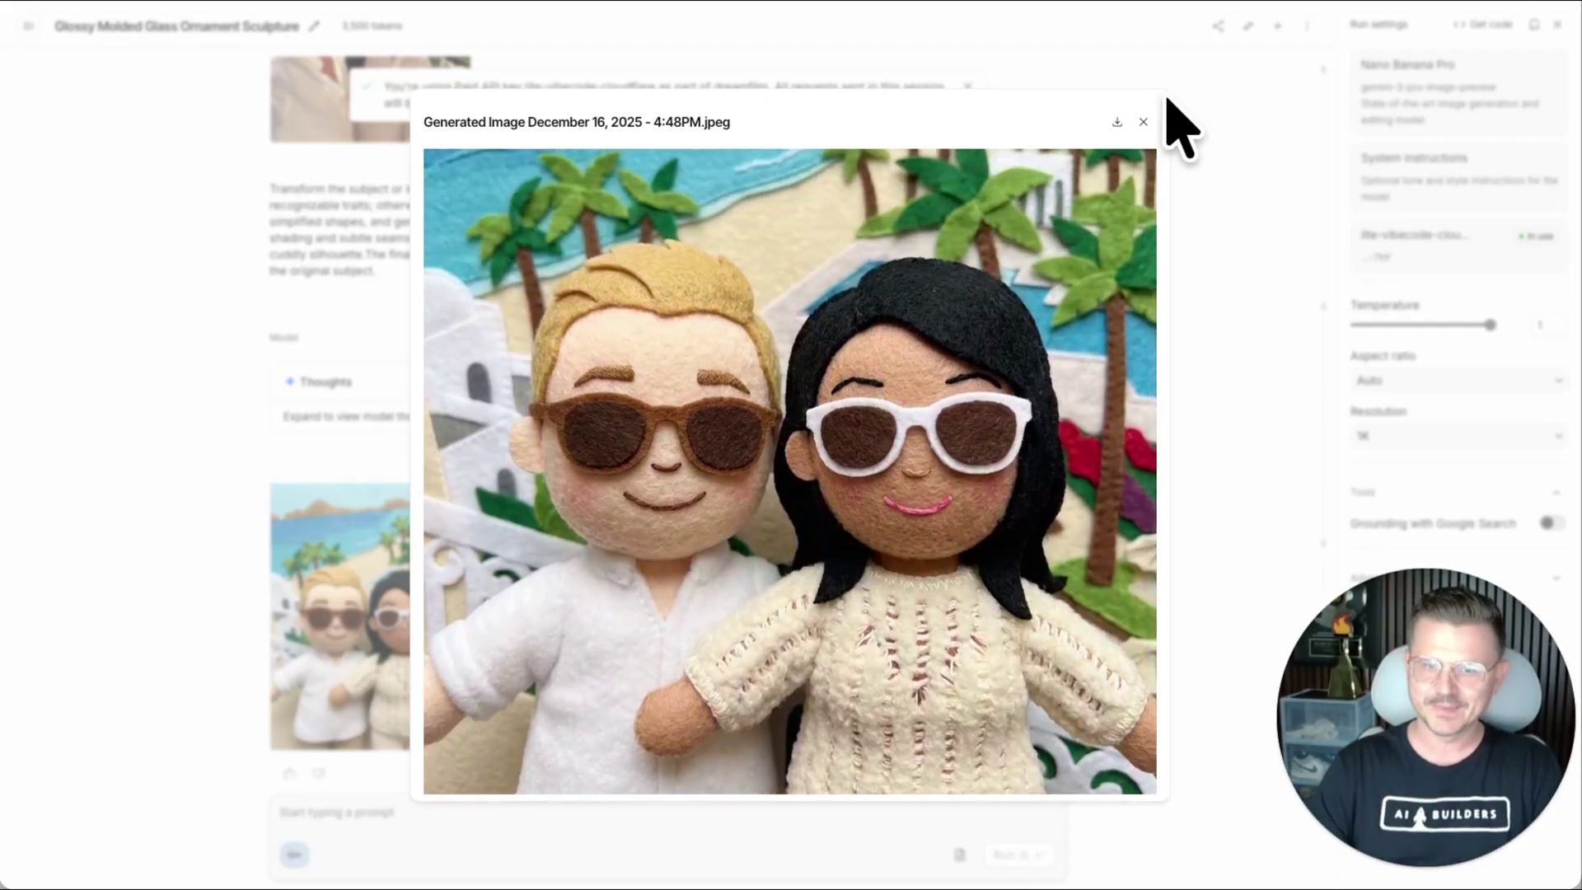
pyautogui.click(1143, 122)
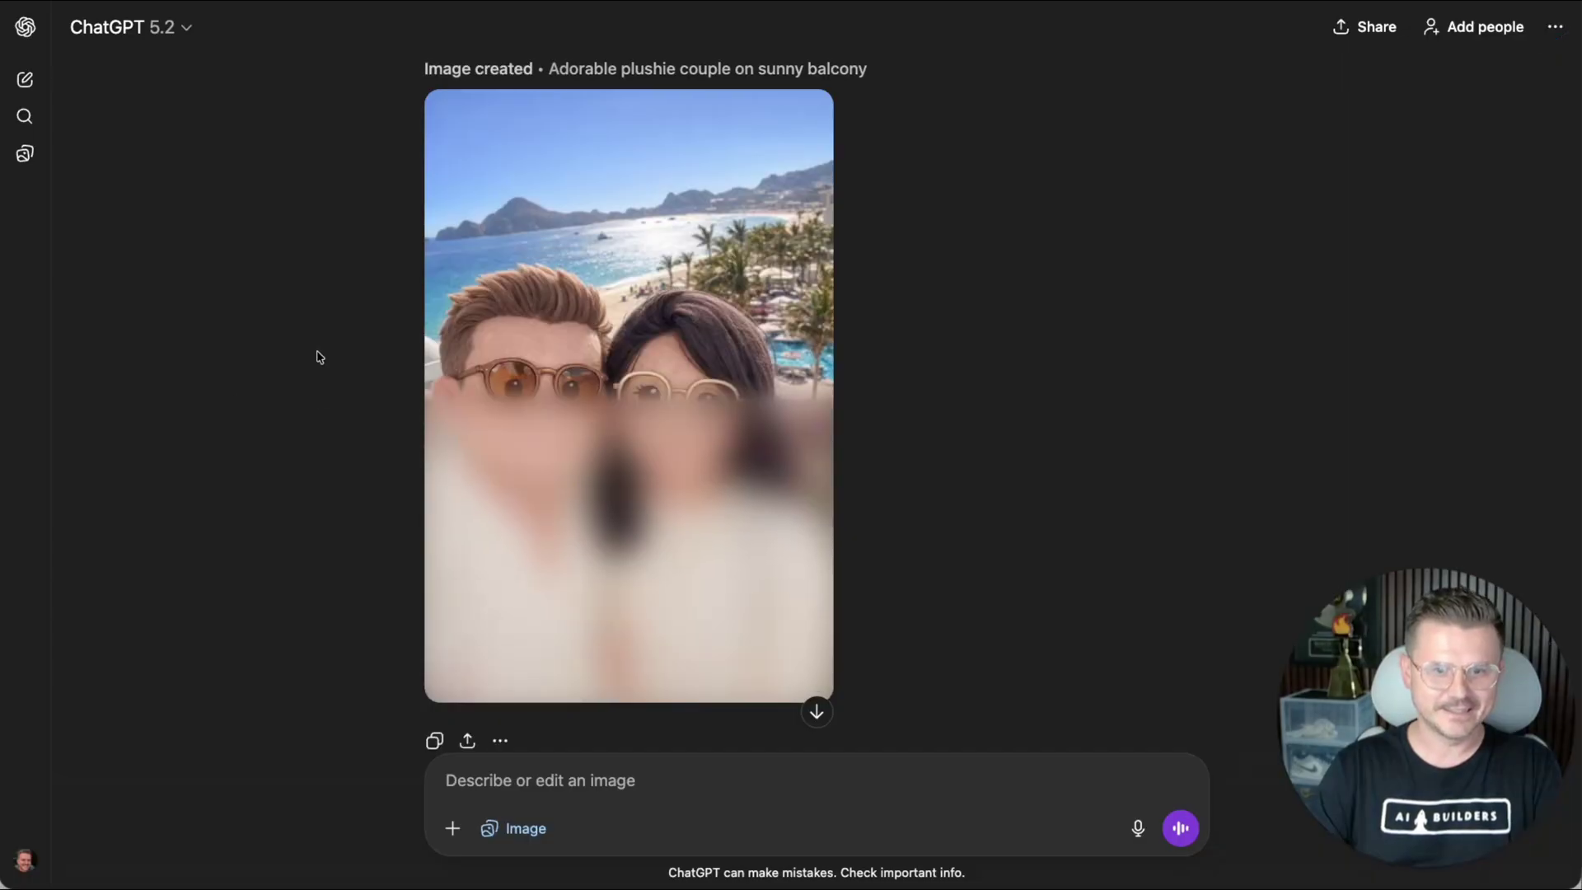
# Compare ChatGPT's enlarged plushie couple with the enlarged Nano Banana Pro version in Google AI Studio, closing both views
pyautogui.click(600, 476)
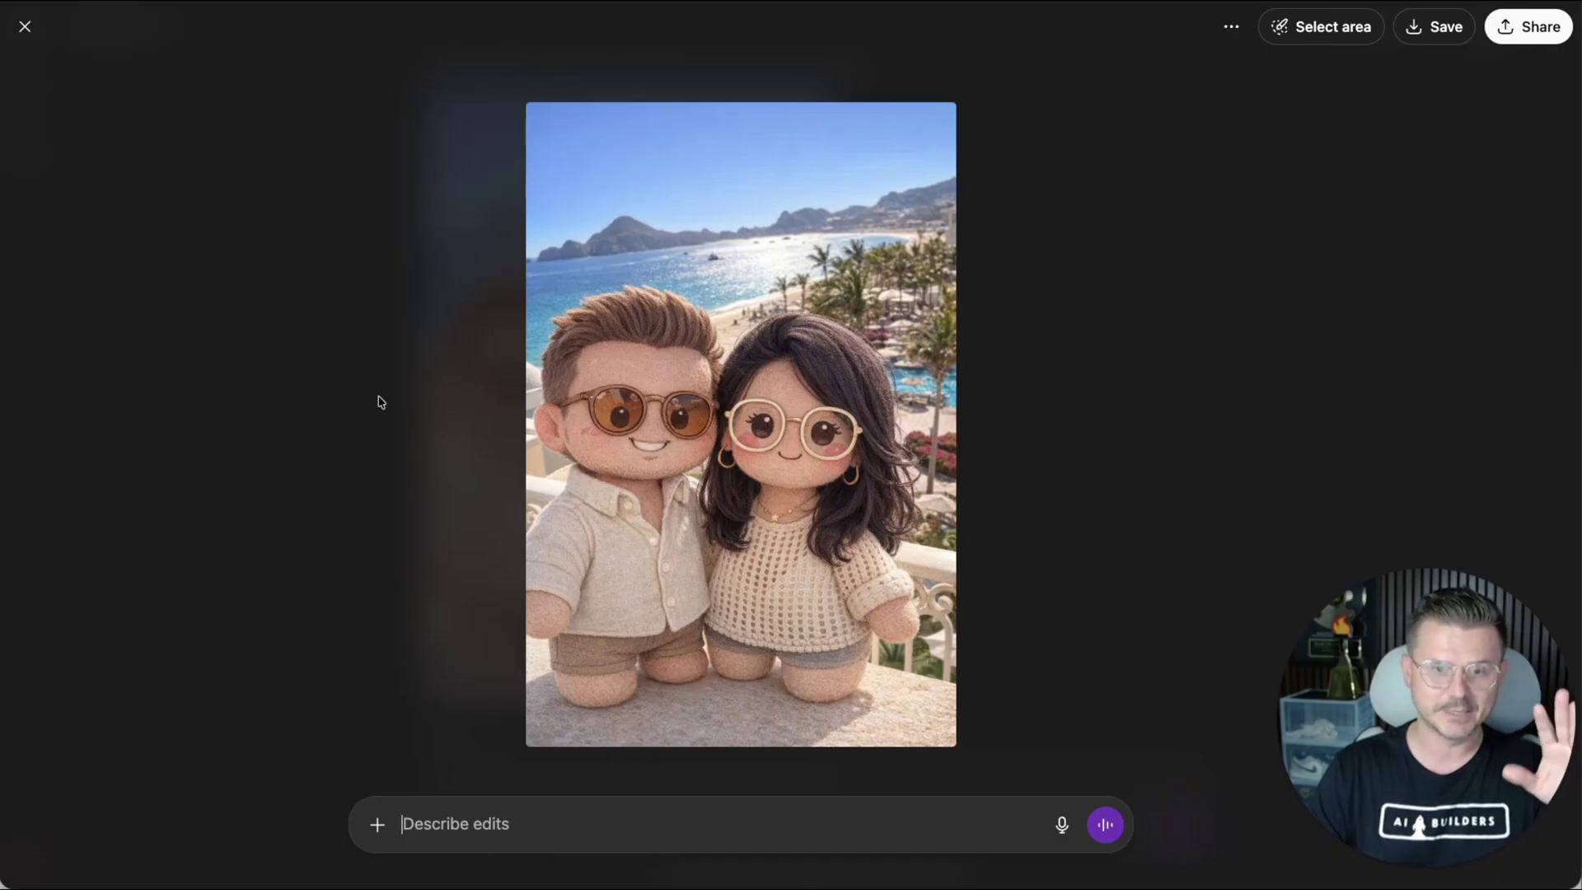
pyautogui.click(24, 29)
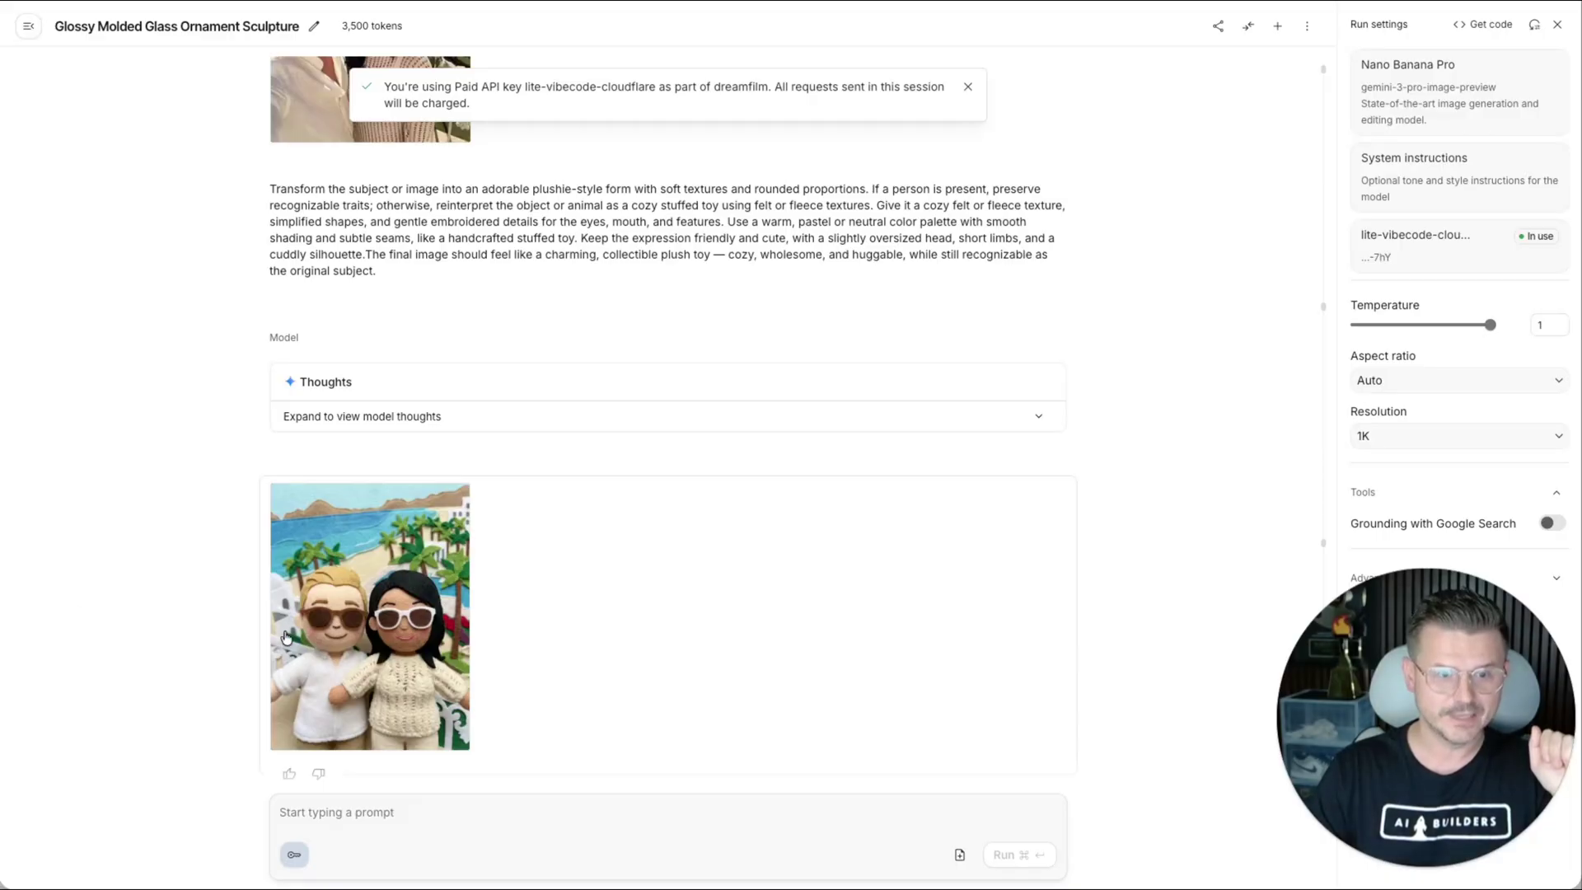
pyautogui.click(325, 651)
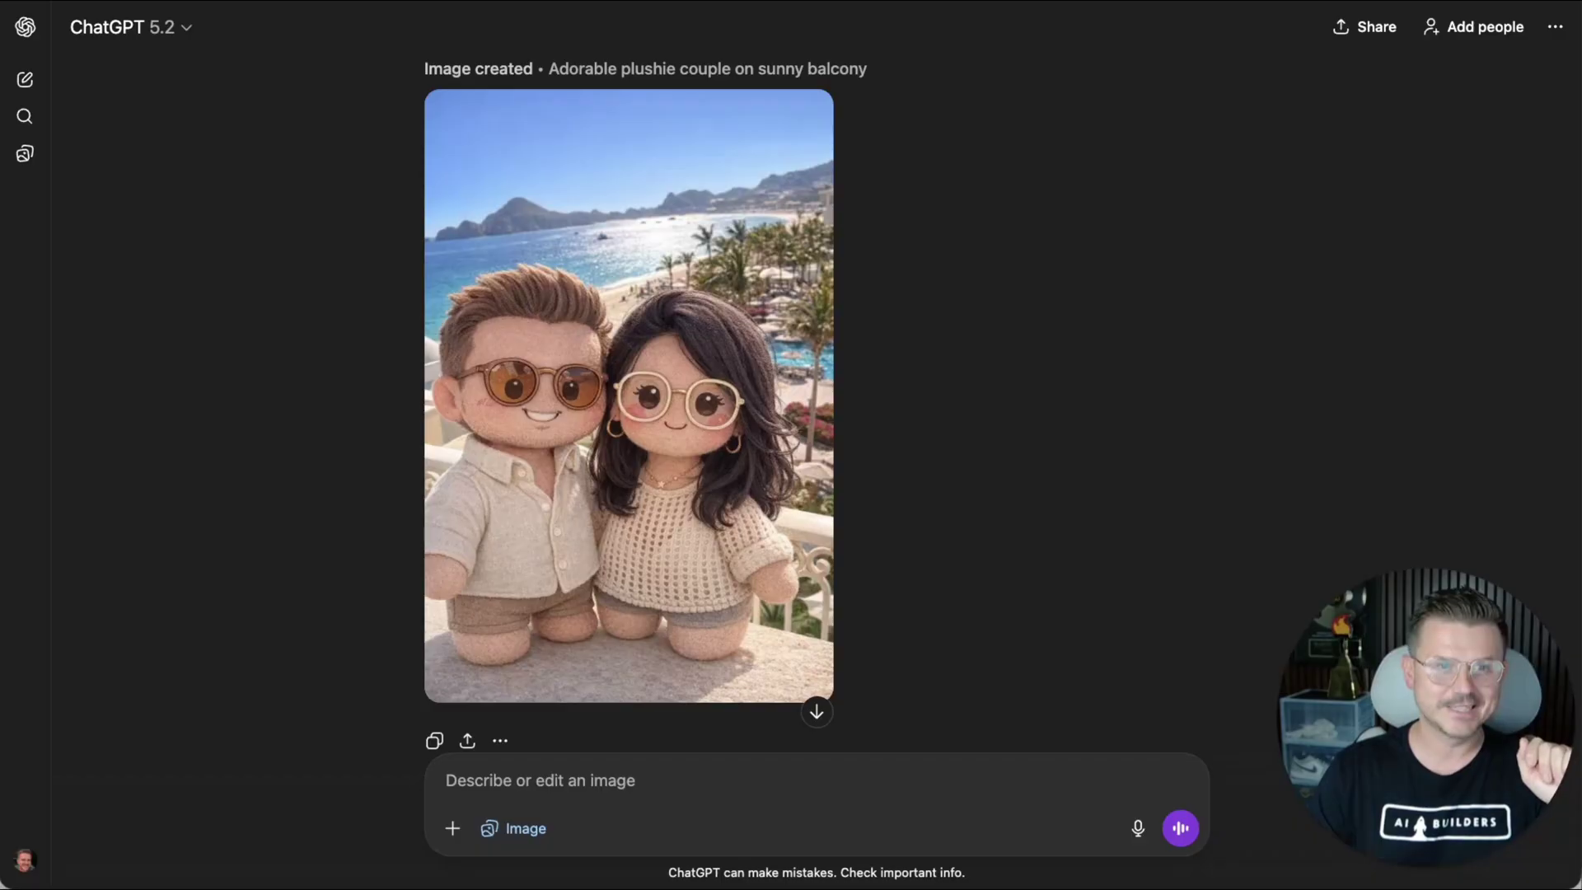
pyautogui.click(571, 399)
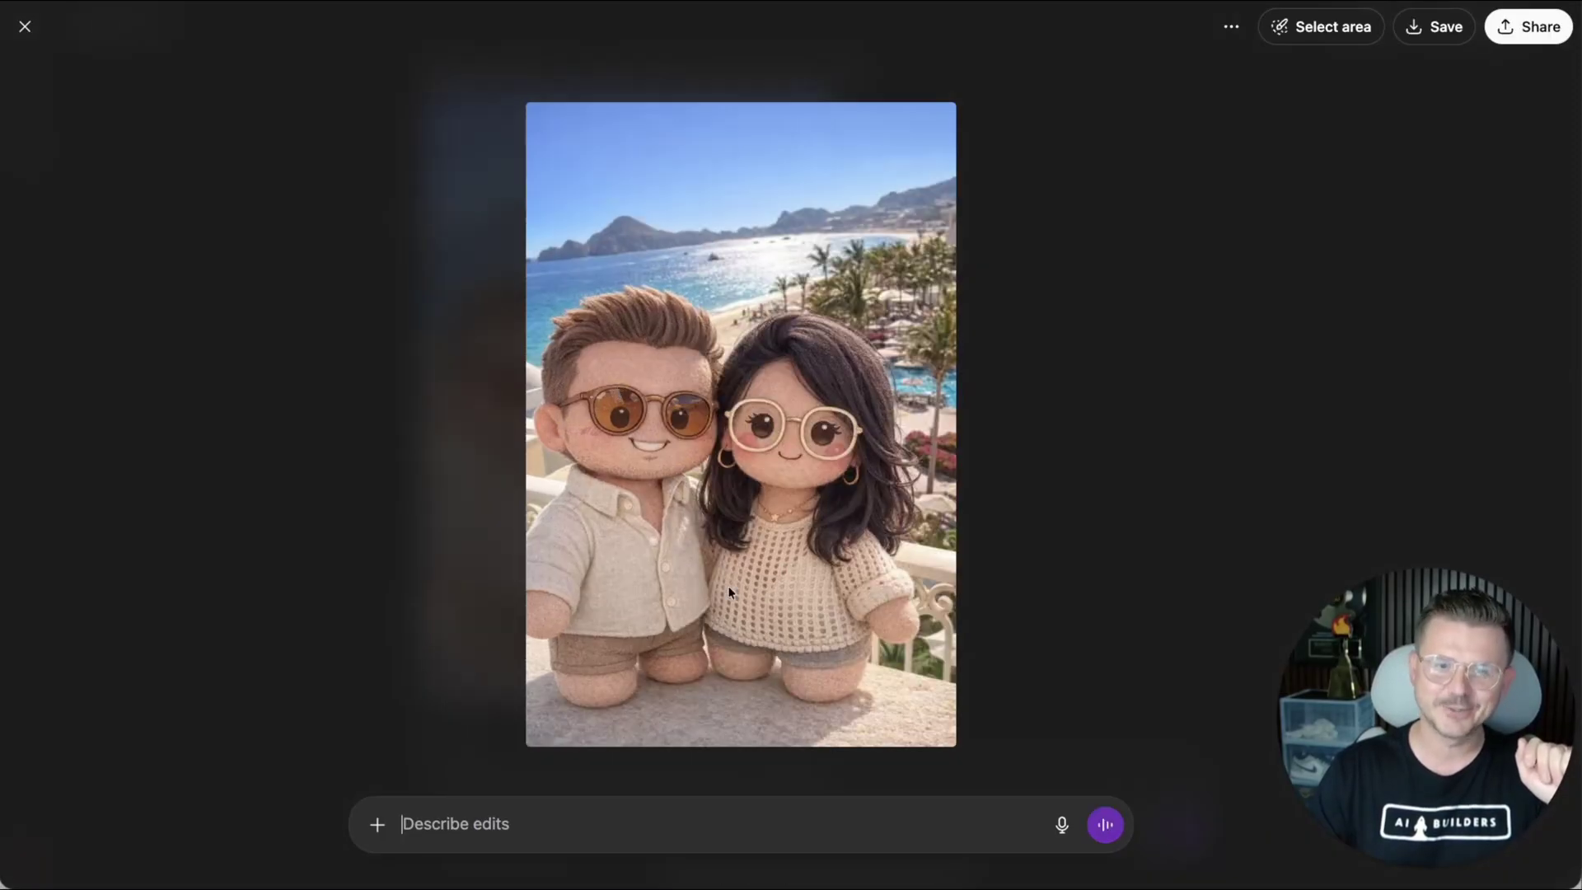
pyautogui.hotkey('ctrl', '+')
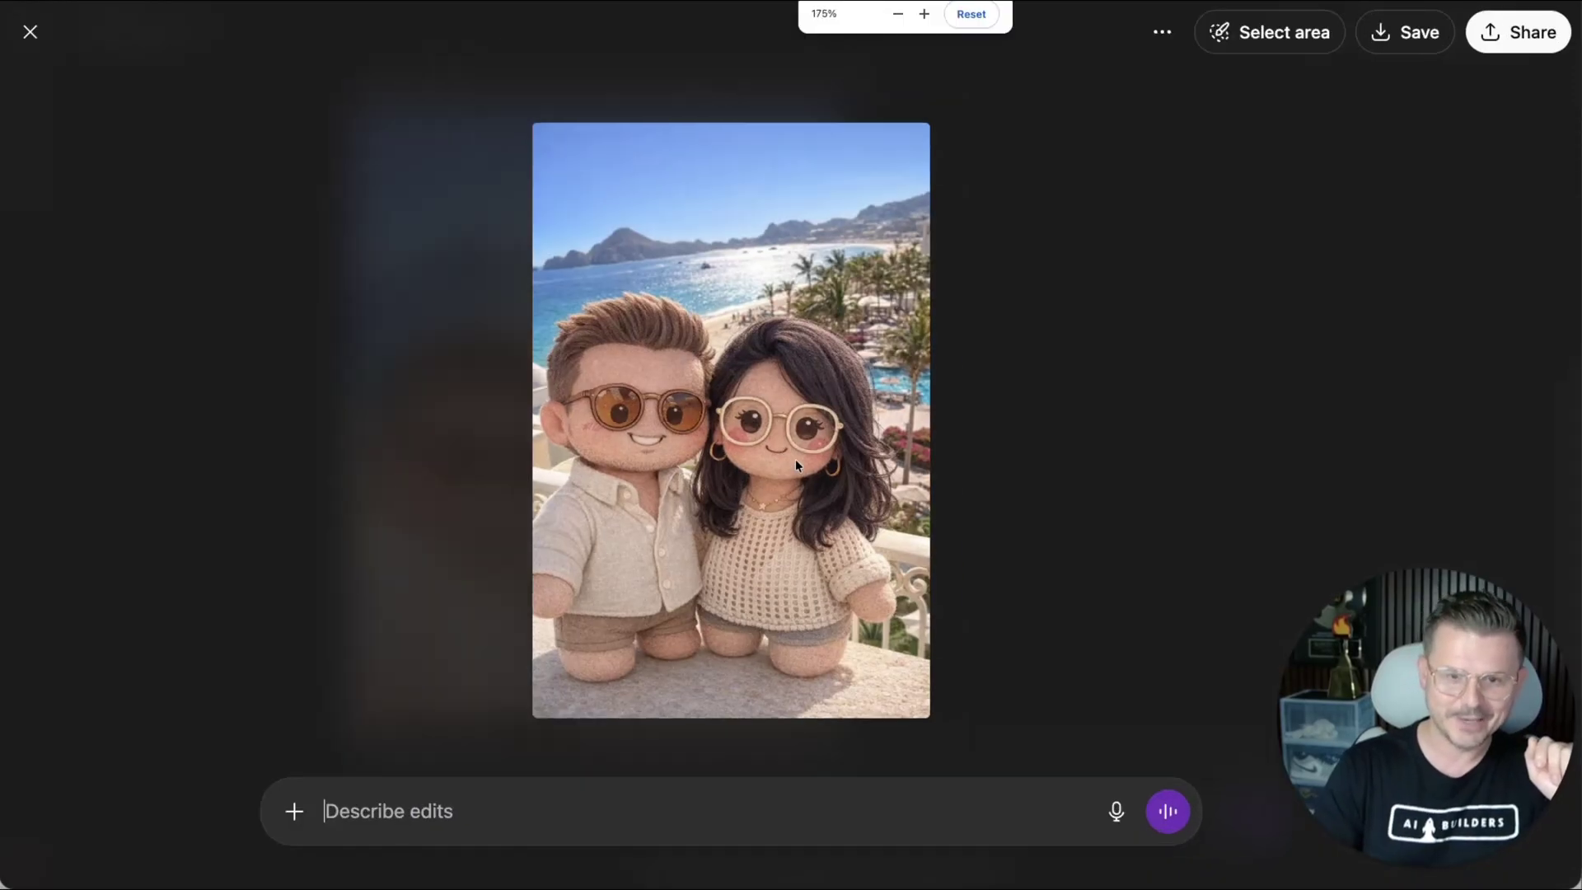
pyautogui.hotkey('ctrl', '-')
pyautogui.hotkey('ctrl', '-')
pyautogui.hotkey('ctrl', '+')
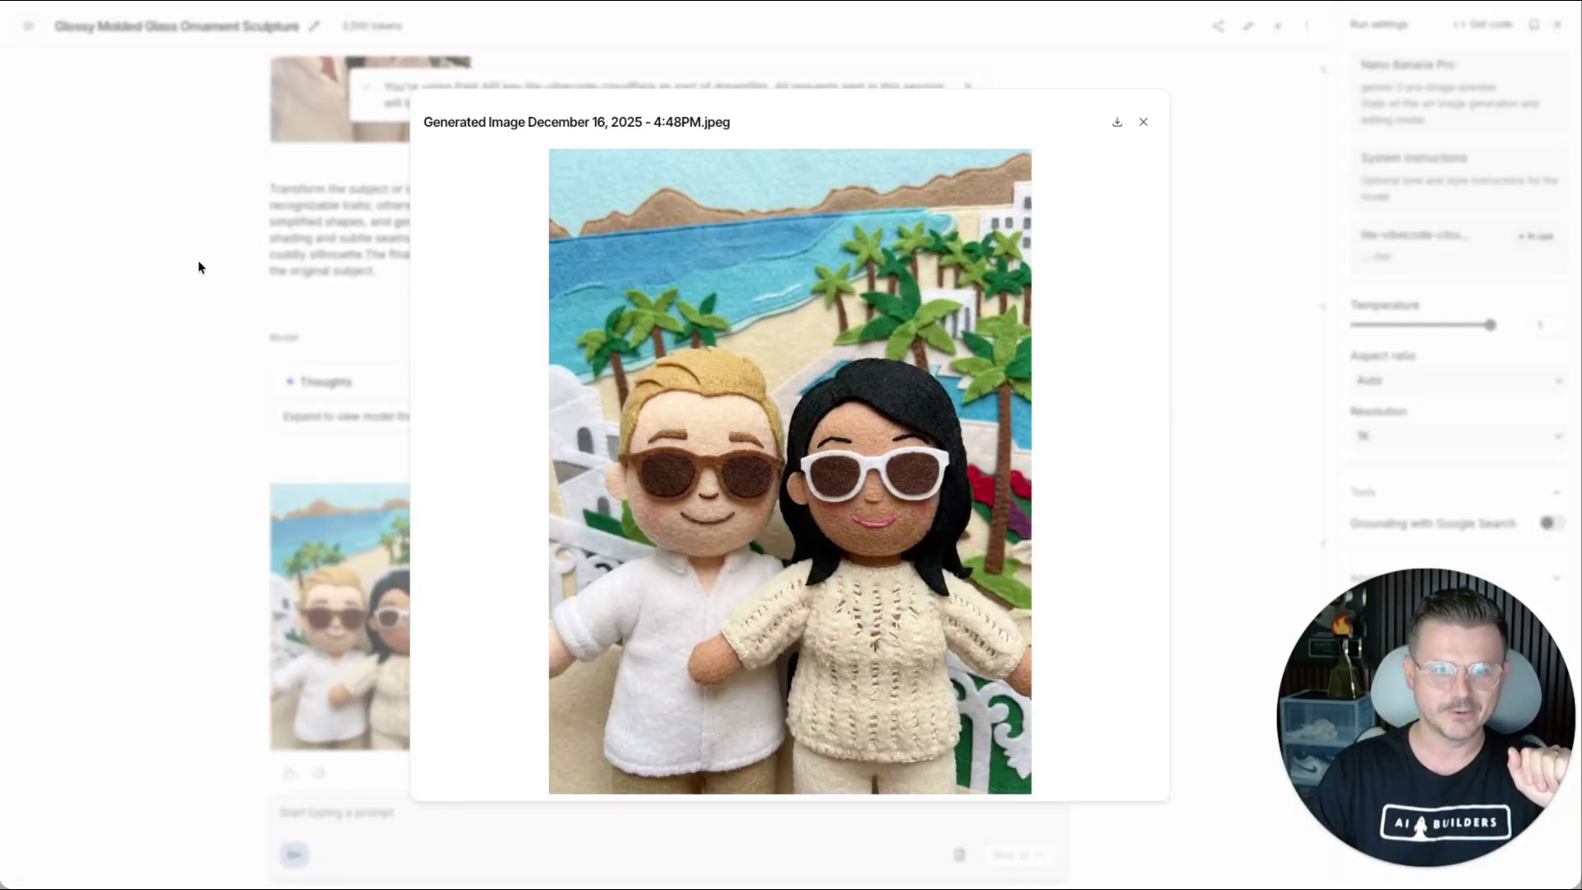
pyautogui.click(1142, 123)
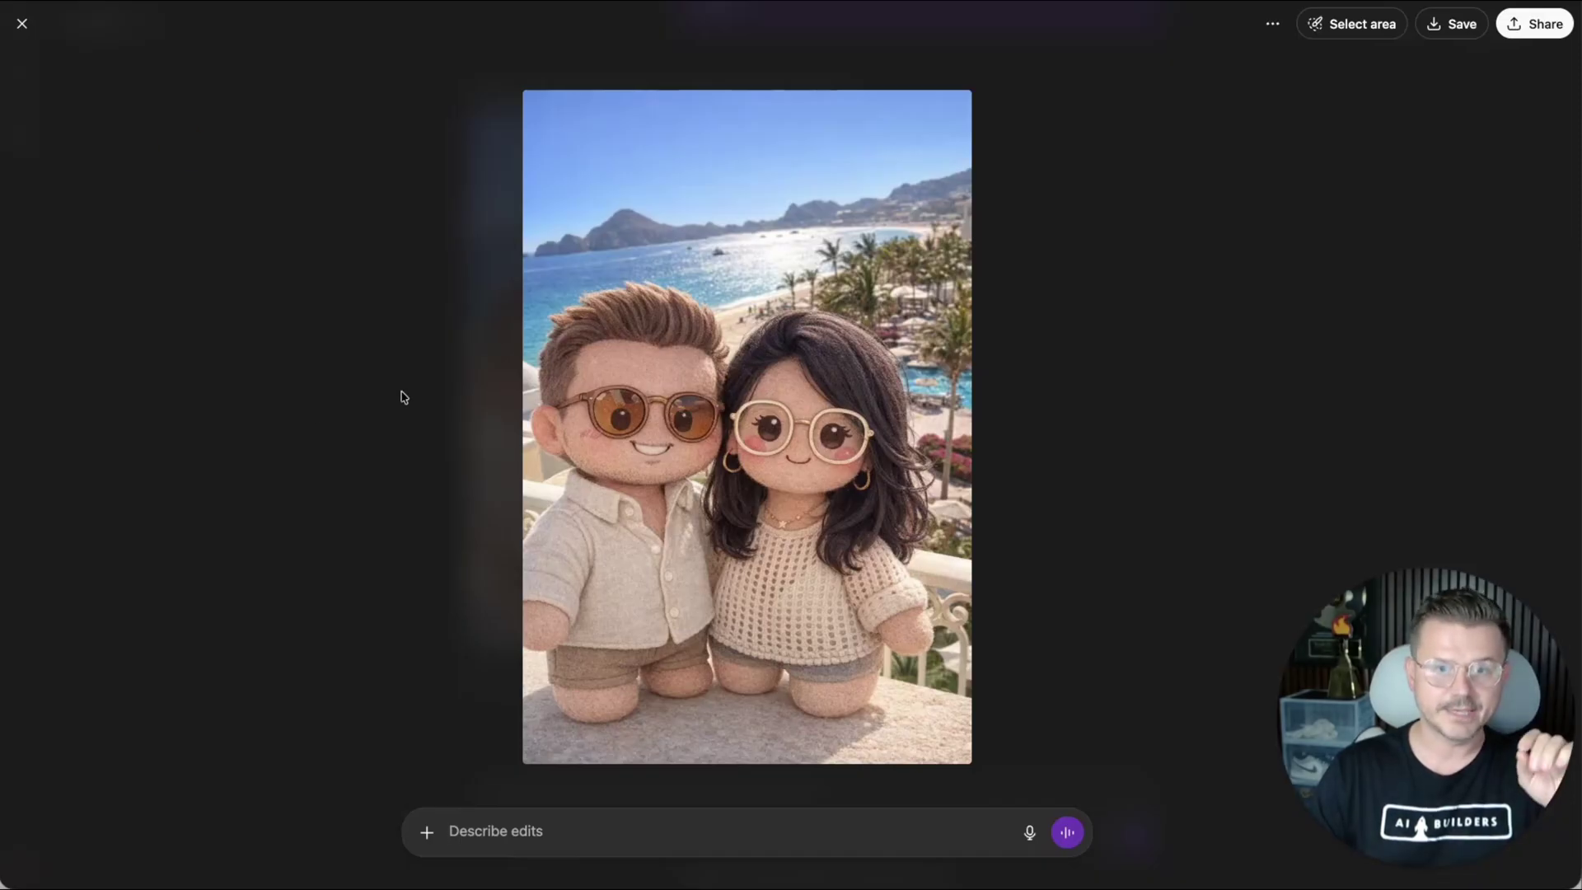
pyautogui.press('Escape')
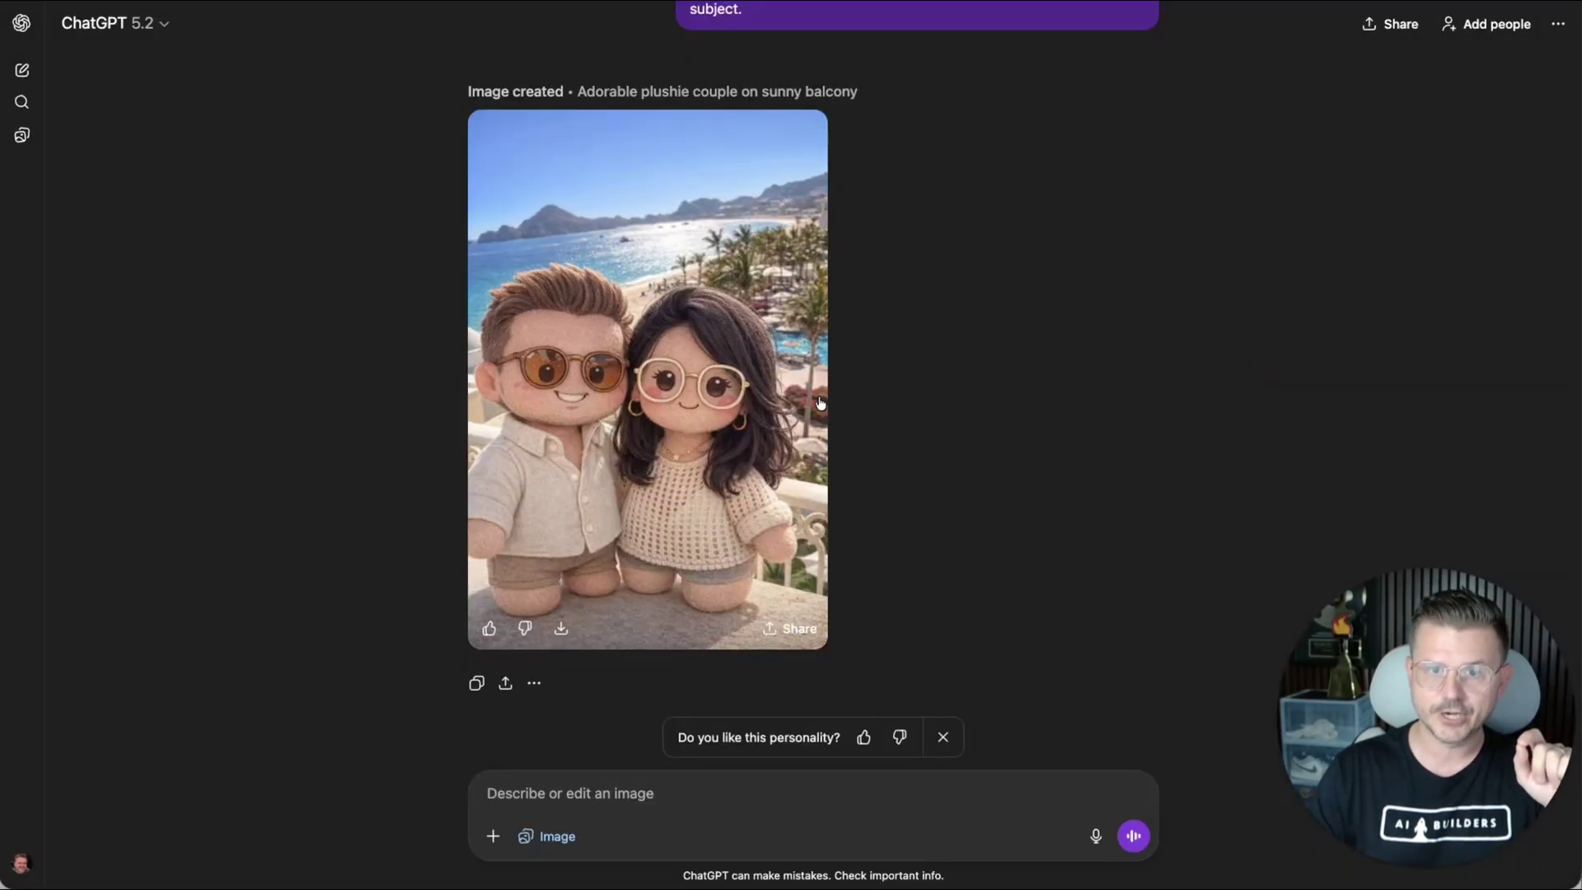
# Open ChatGPT's plushie image for a selective edit and mark the glasses of both dolls as the area to change
pyautogui.click(592, 374)
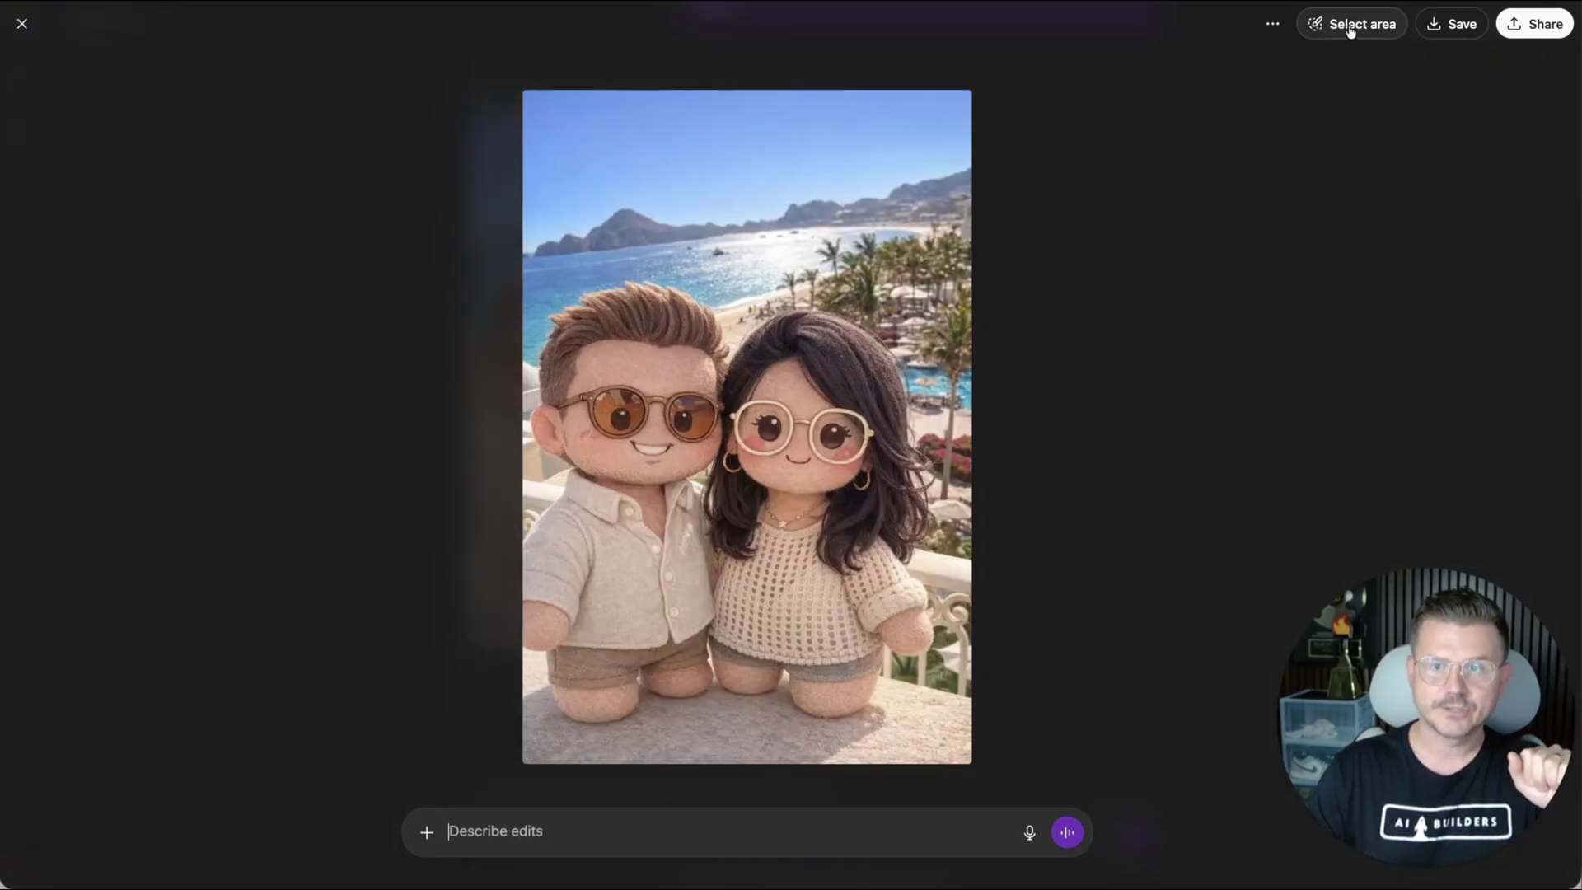
pyautogui.click(1350, 27)
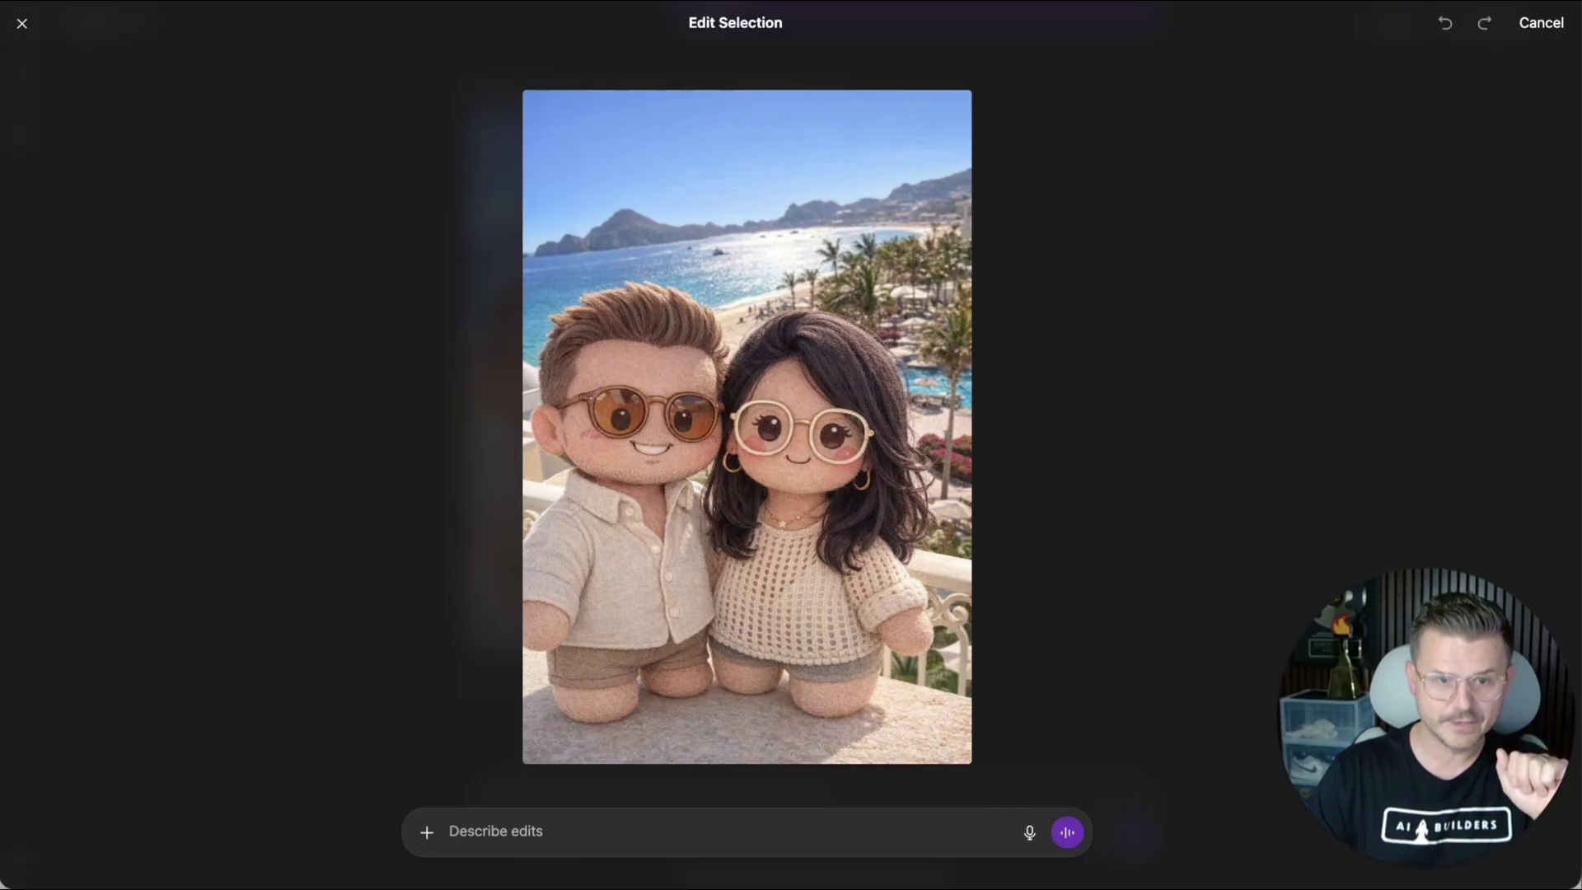
pyautogui.moveTo(594, 411); pyautogui.dragTo(862, 431)
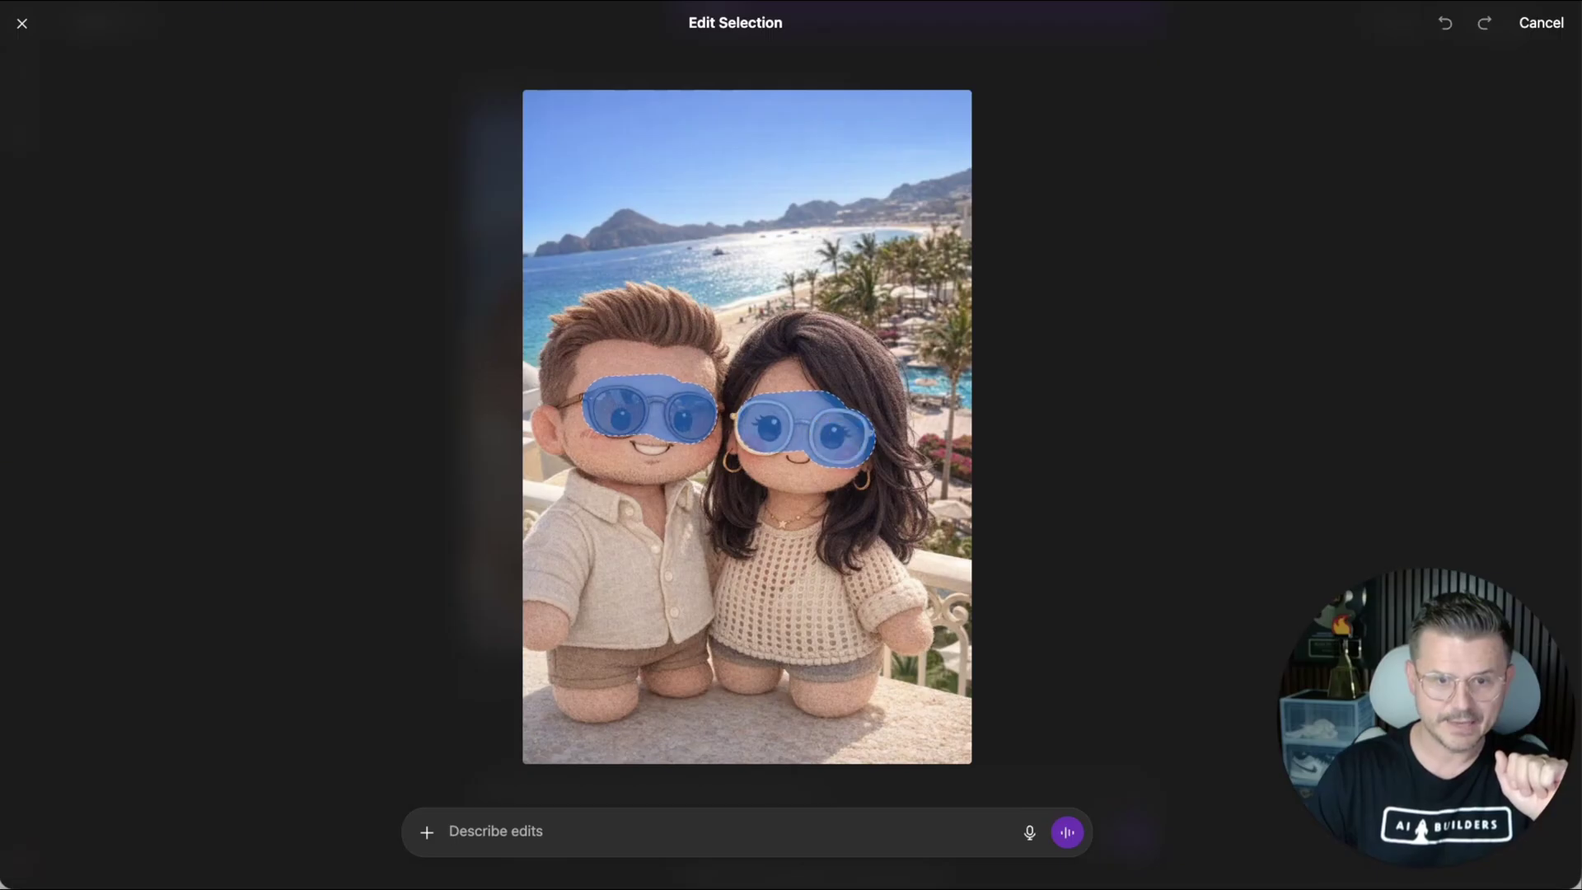
pyautogui.click(385, 570)
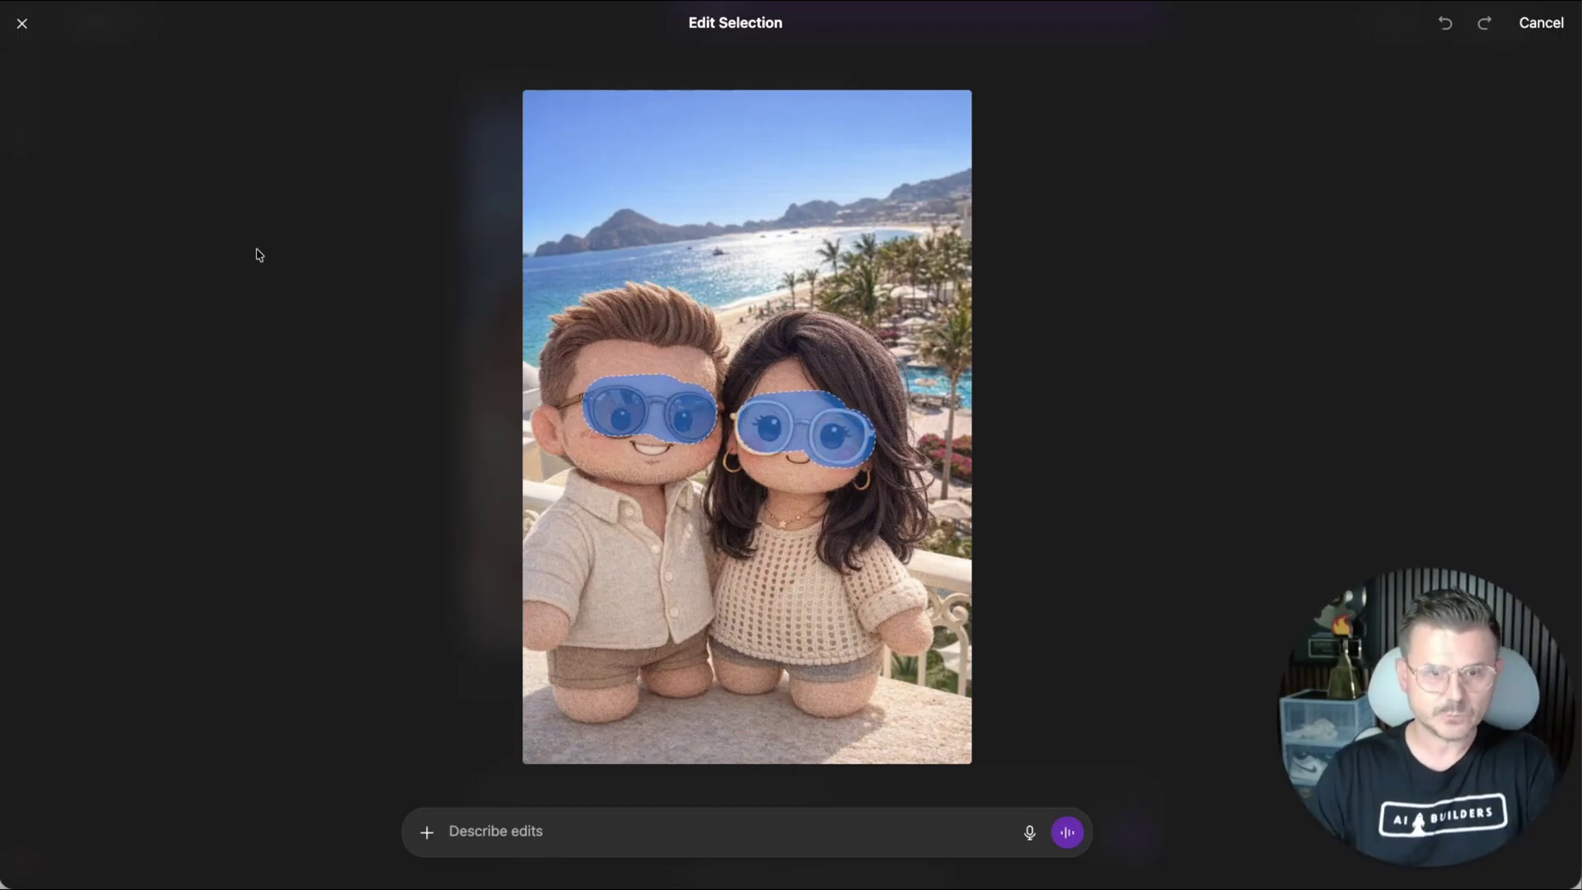
# Submit the edit instruction "Remove the Circle eyes" for the marked glasses
pyautogui.press('fn')
pyautogui.press('fn')
pyautogui.write('Remove')
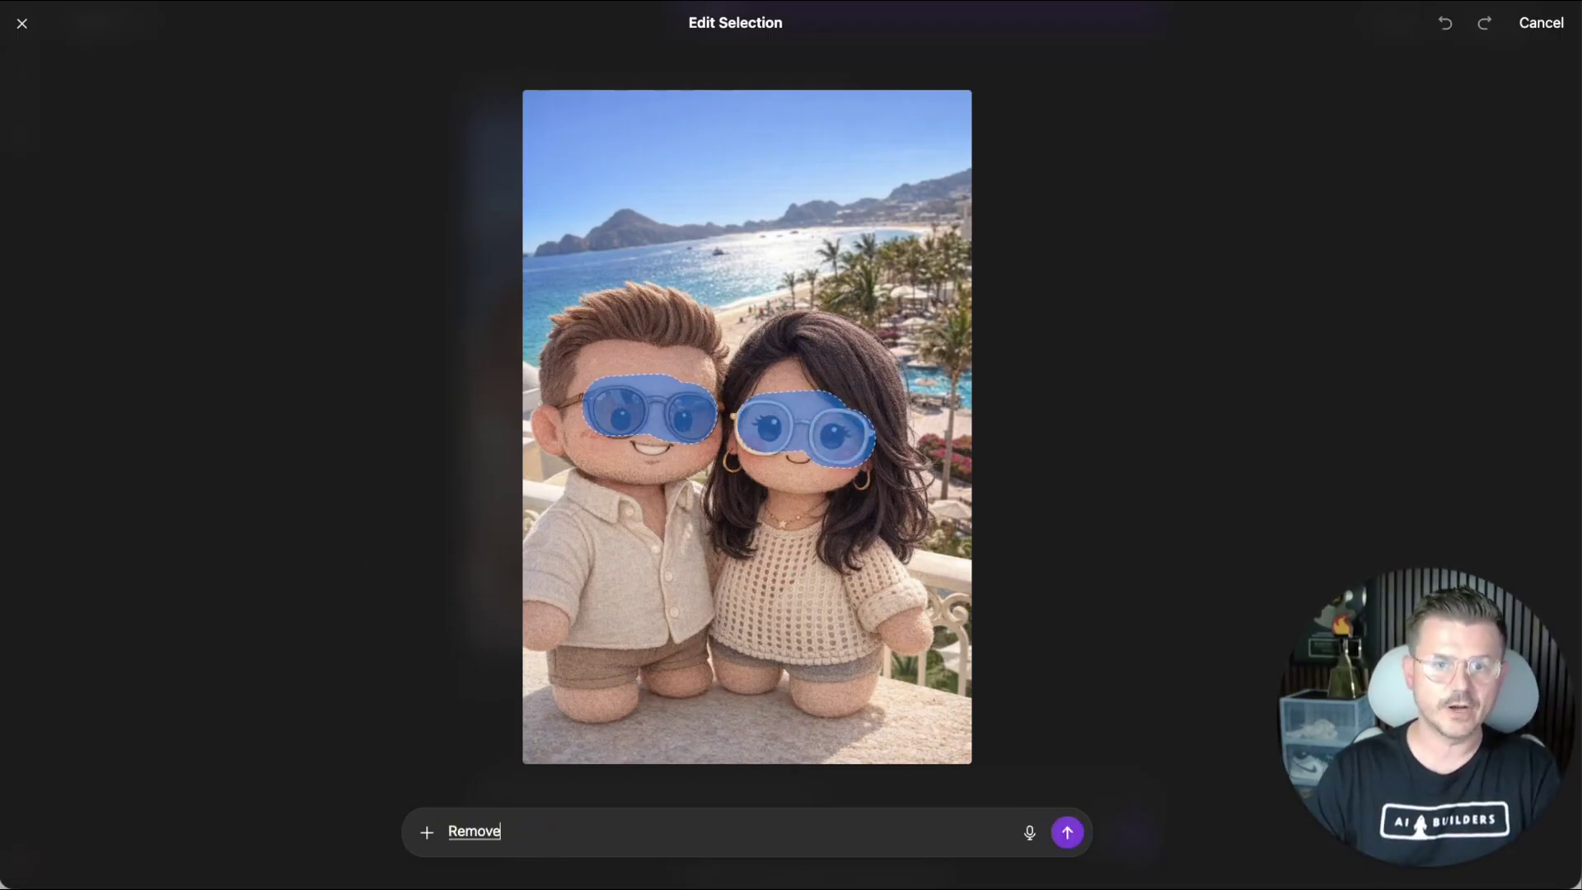
pyautogui.write(' the circle eyes')
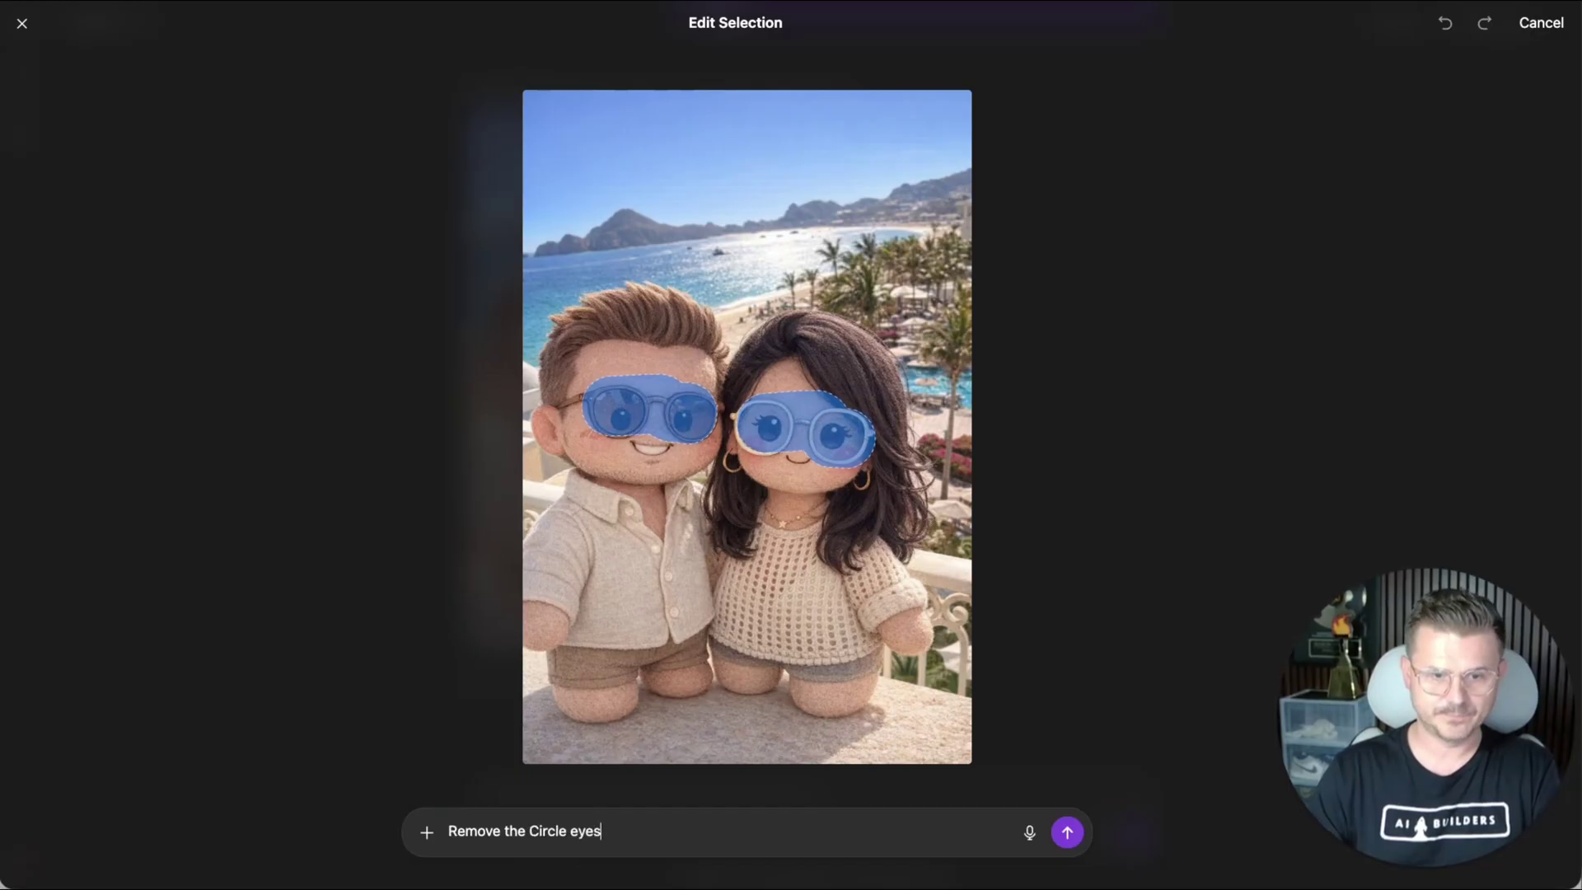
pyautogui.press('Return')
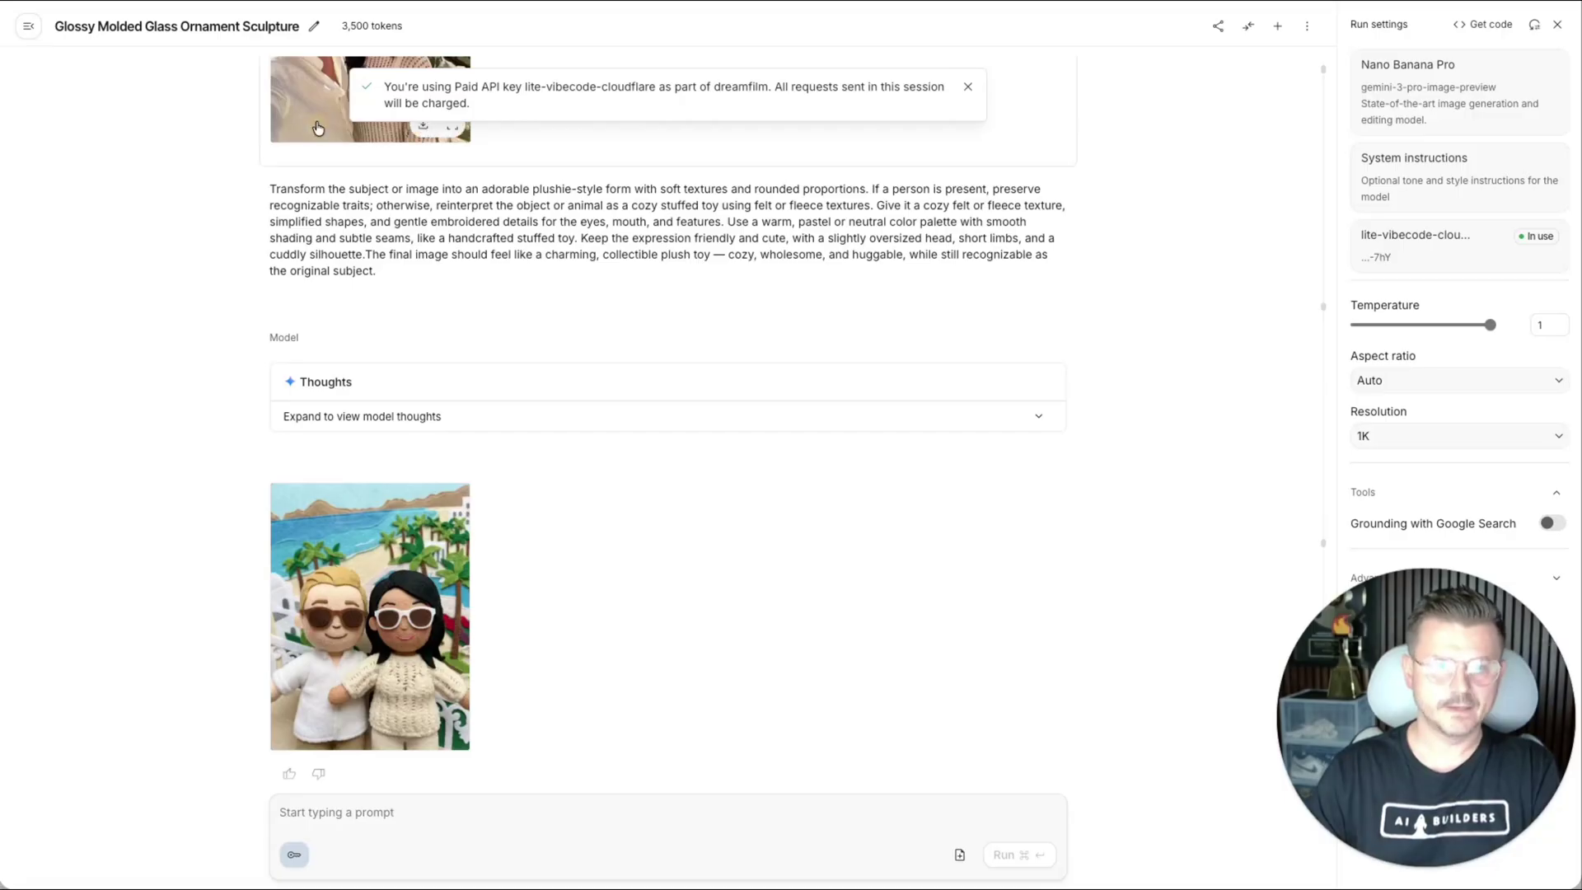
# In Google AI Studio, check the enlarged plushie image and the generated response's extra options for editing possibilities
pyautogui.click(295, 493)
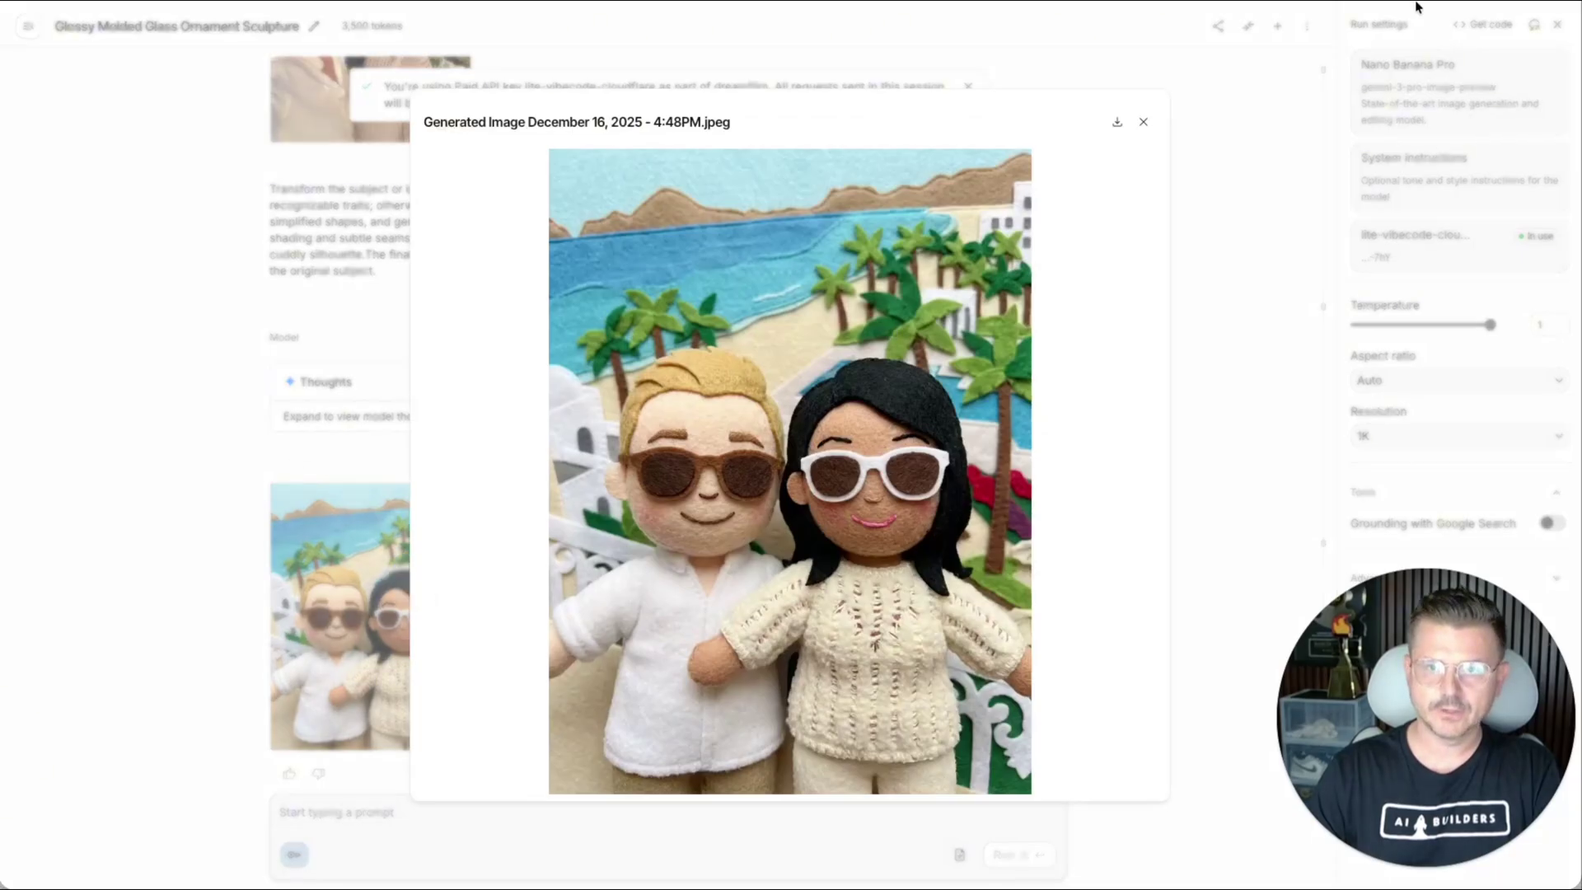
pyautogui.click(1245, 220)
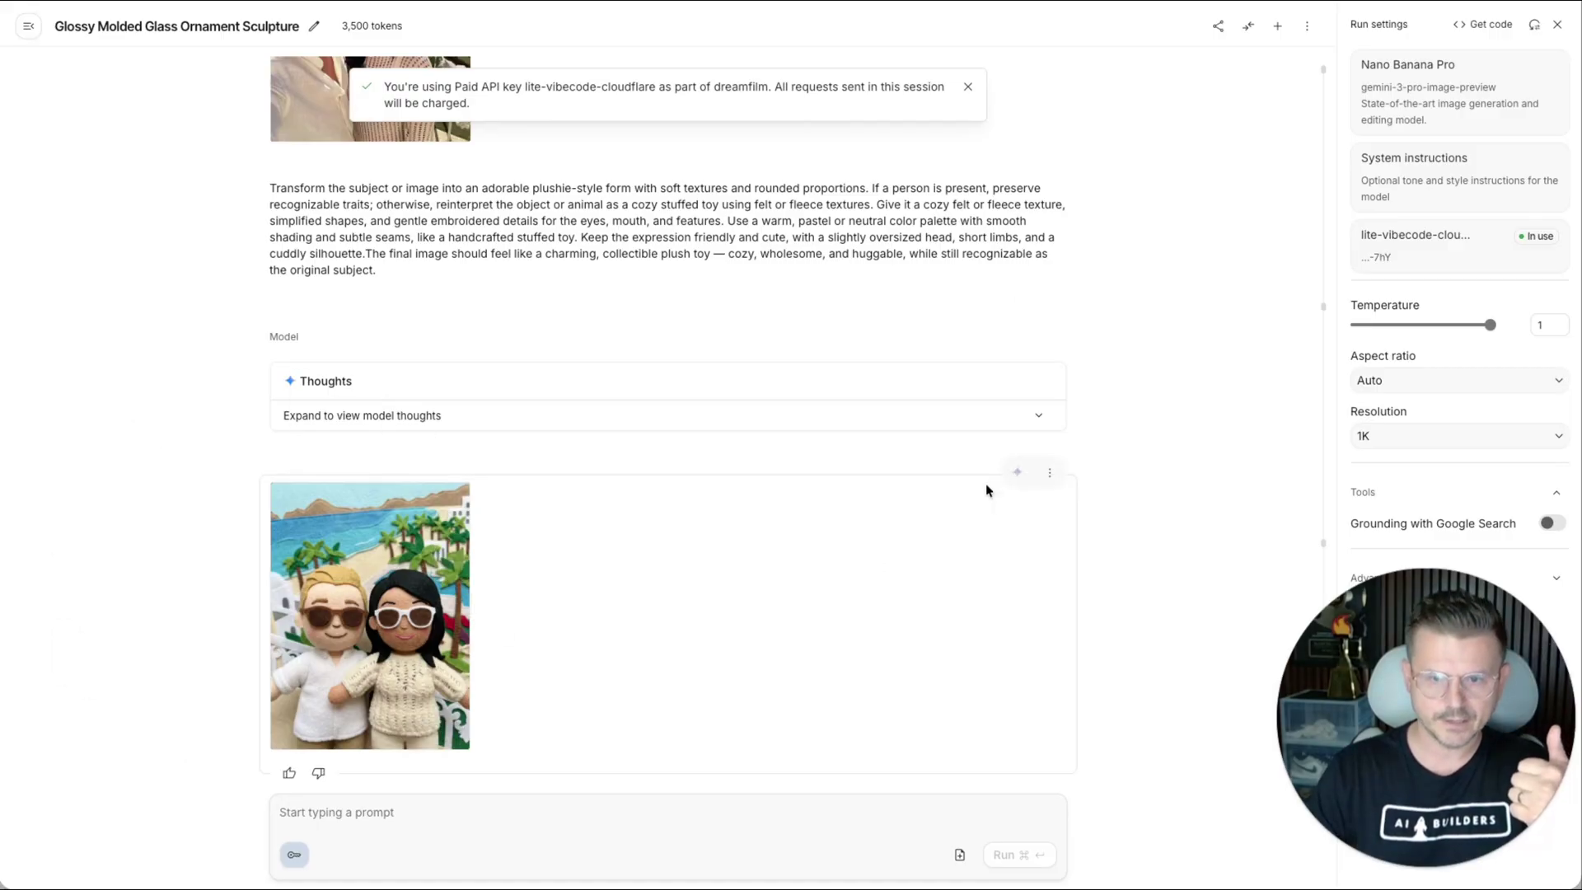
pyautogui.click(1049, 477)
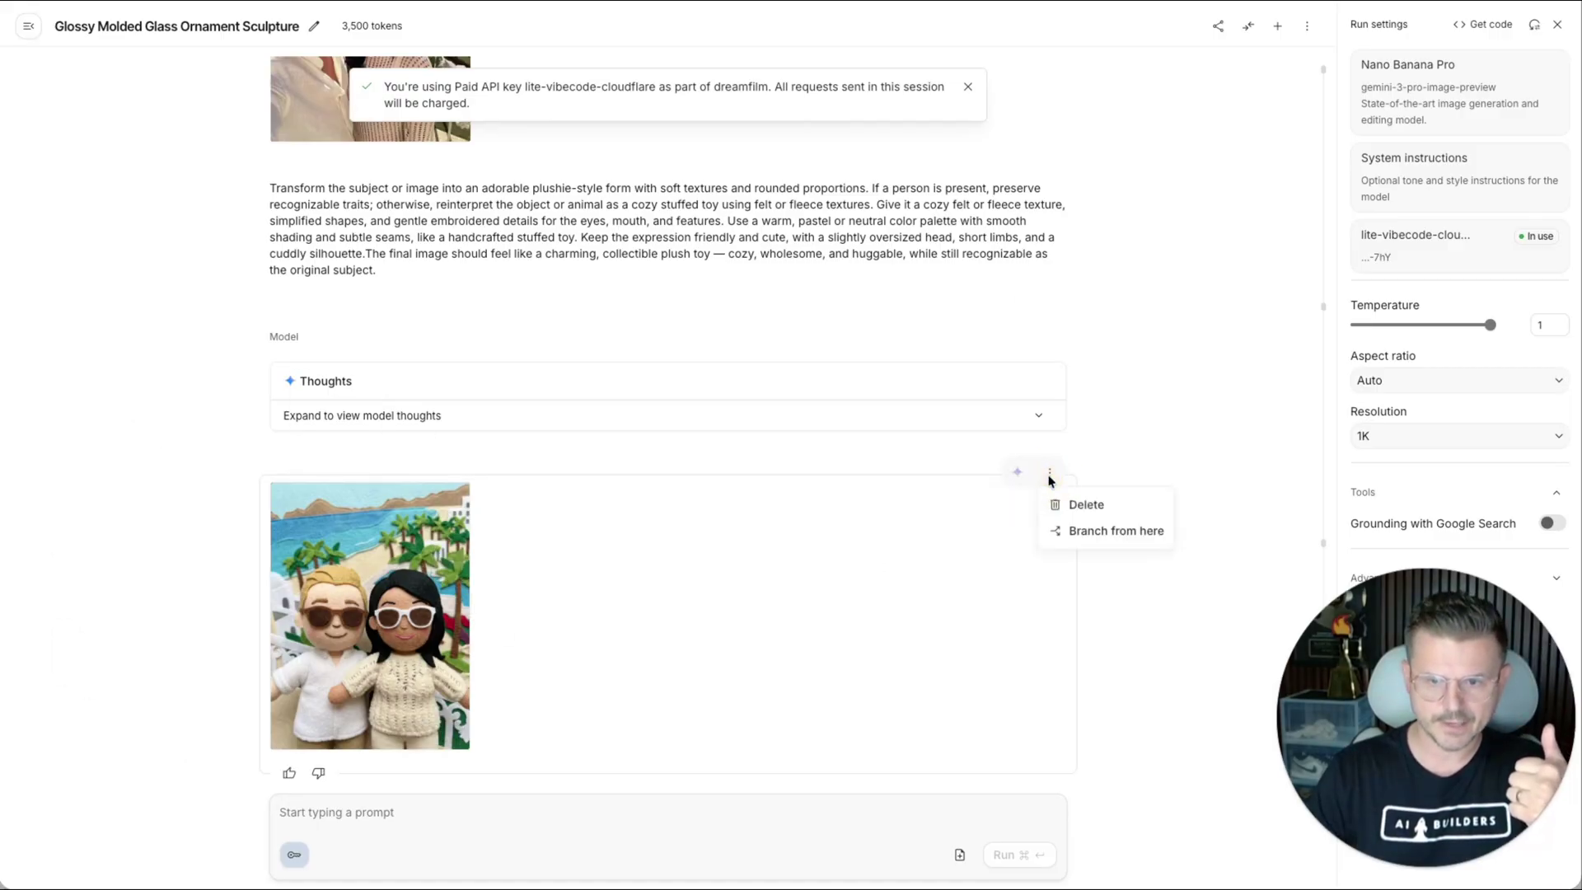
# Switch to ChatGPT, open the edited plushie image for a selective edit, and mark the sky, sea and resort background behind the dolls
pyautogui.click(219, 571)
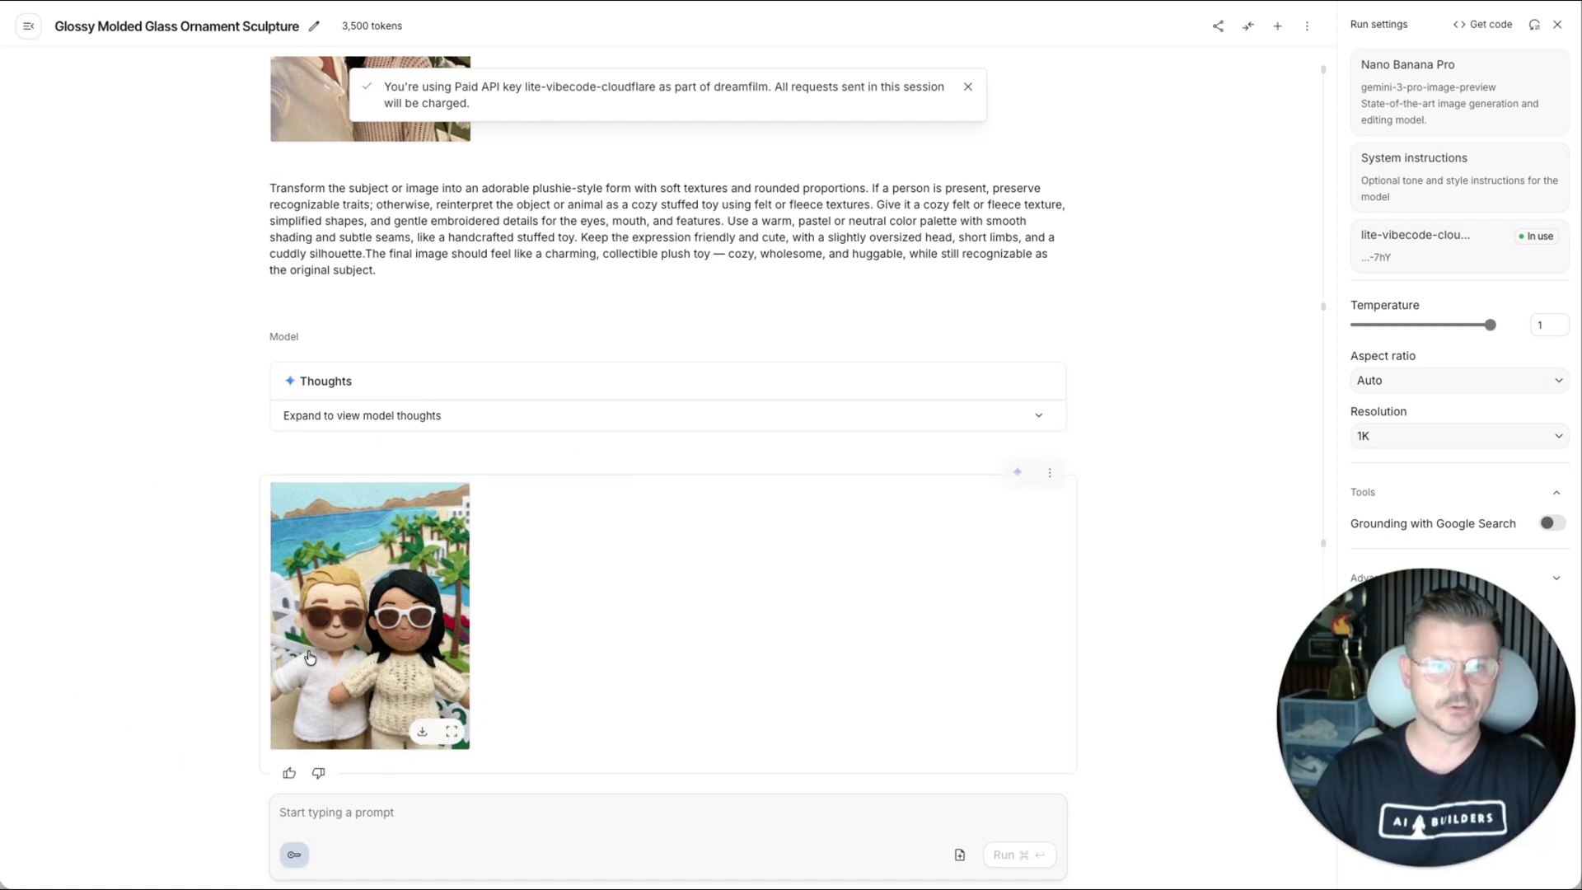
pyautogui.press('super+minus')
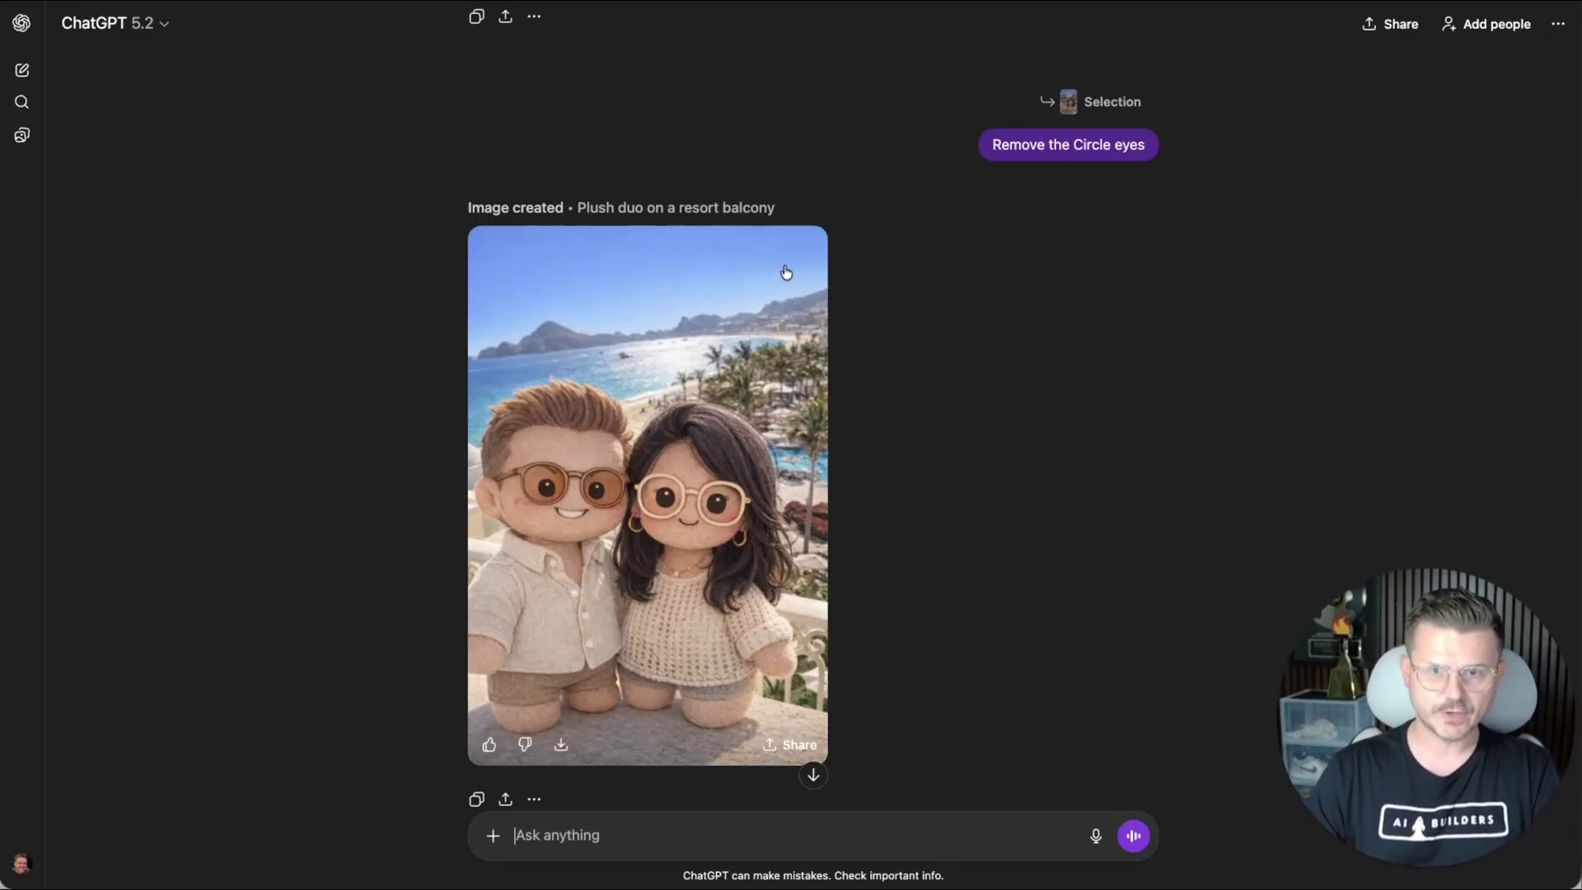
pyautogui.click(632, 531)
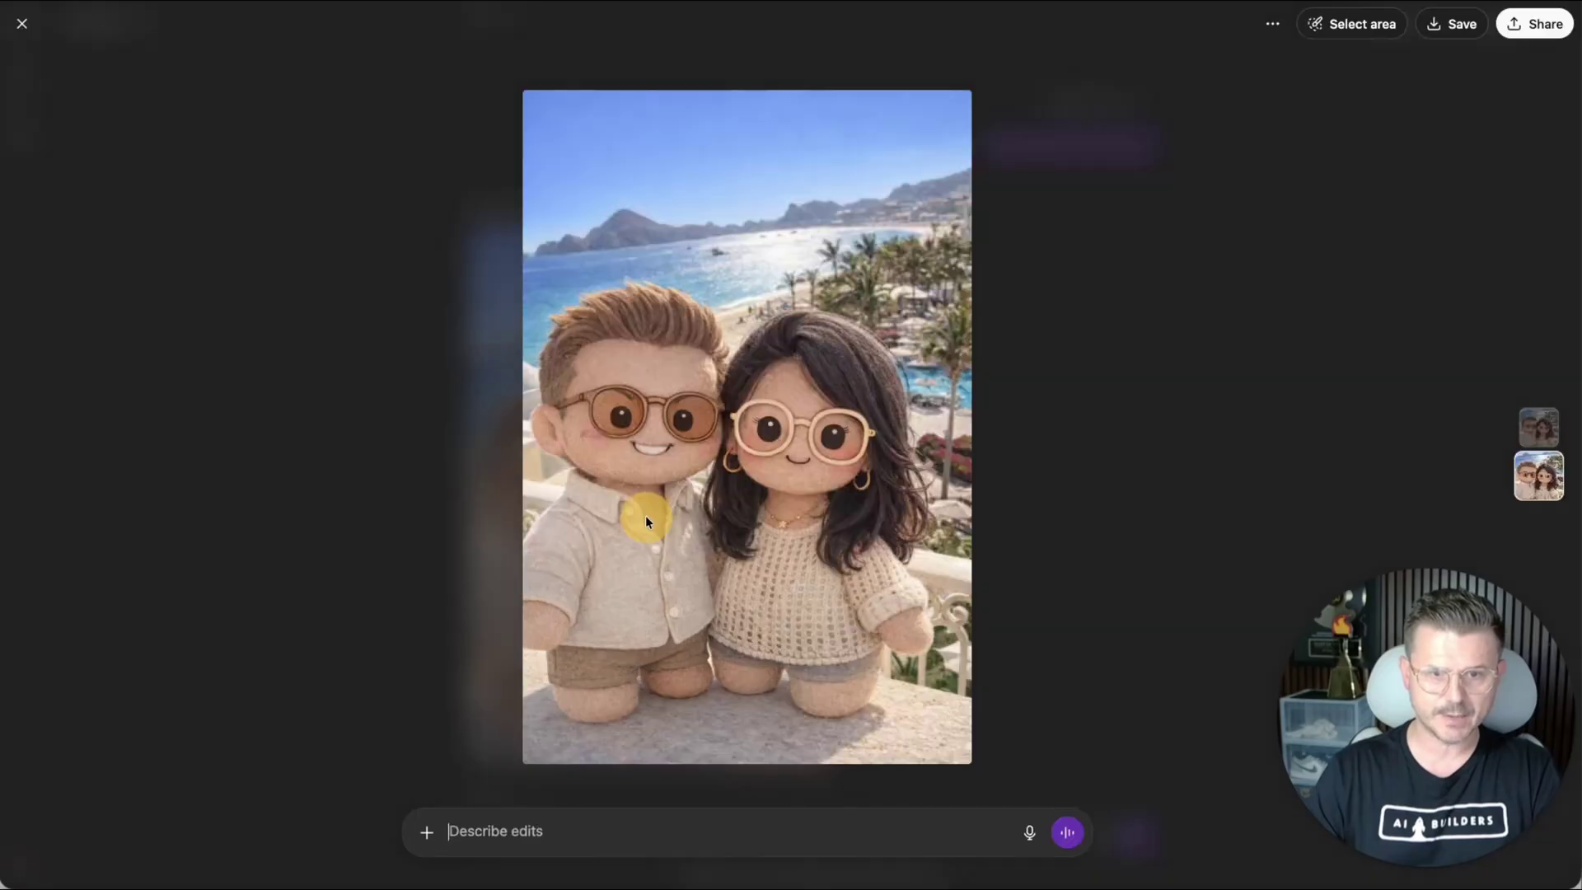
pyautogui.click(1351, 25)
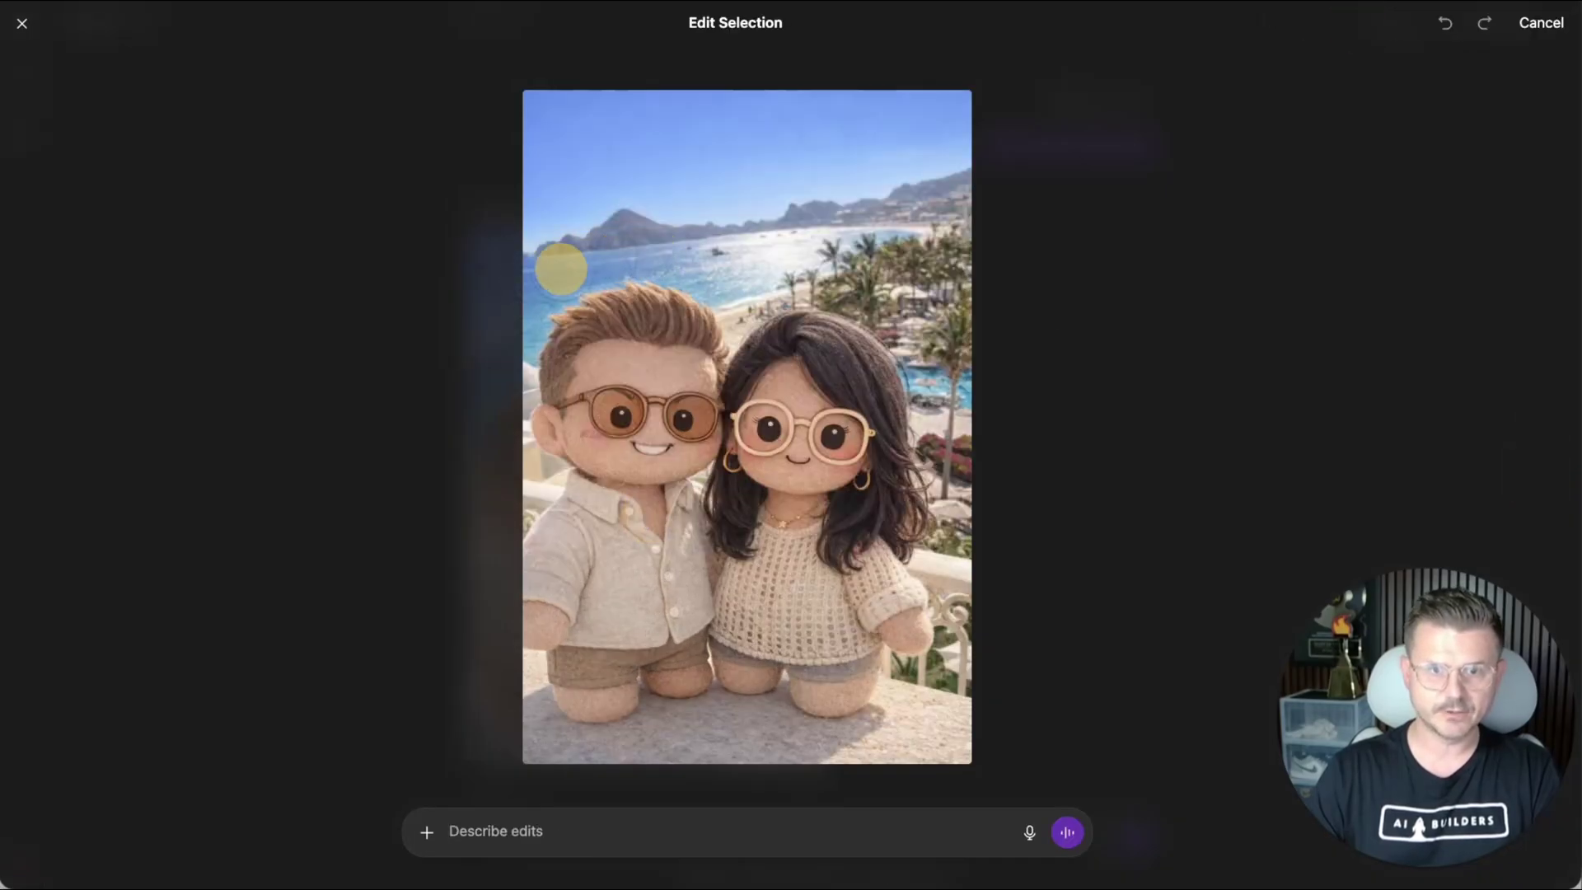
pyautogui.moveTo(532, 267)
pyautogui.mouseDown()
pyautogui.moveTo(770, 247)
pyautogui.moveTo(915, 202)
pyautogui.moveTo(699, 180)
pyautogui.moveTo(615, 131)
pyautogui.moveTo(1084, 113)
pyautogui.mouseUp()
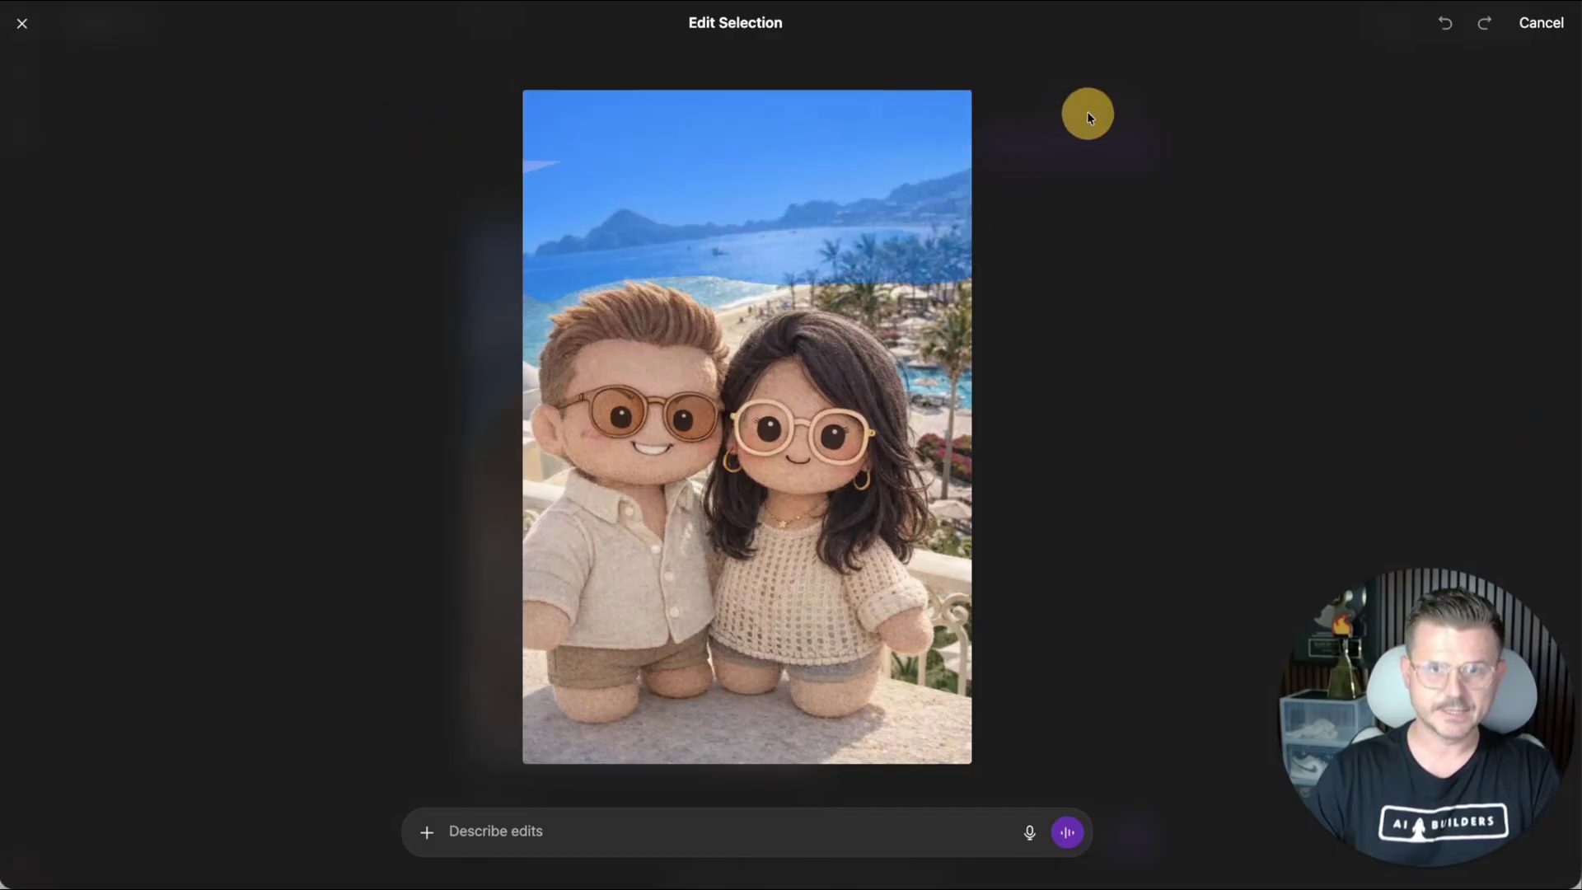
pyautogui.moveTo(699, 247)
pyautogui.mouseDown()
pyautogui.moveTo(748, 283)
pyautogui.moveTo(885, 290)
pyautogui.moveTo(947, 362)
pyautogui.moveTo(944, 486)
pyautogui.moveTo(979, 576)
pyautogui.moveTo(956, 640)
pyautogui.moveTo(974, 551)
pyautogui.moveTo(950, 314)
pyautogui.moveTo(738, 251)
pyautogui.moveTo(608, 258)
pyautogui.moveTo(548, 282)
pyautogui.moveTo(503, 375)
pyautogui.mouseUp()
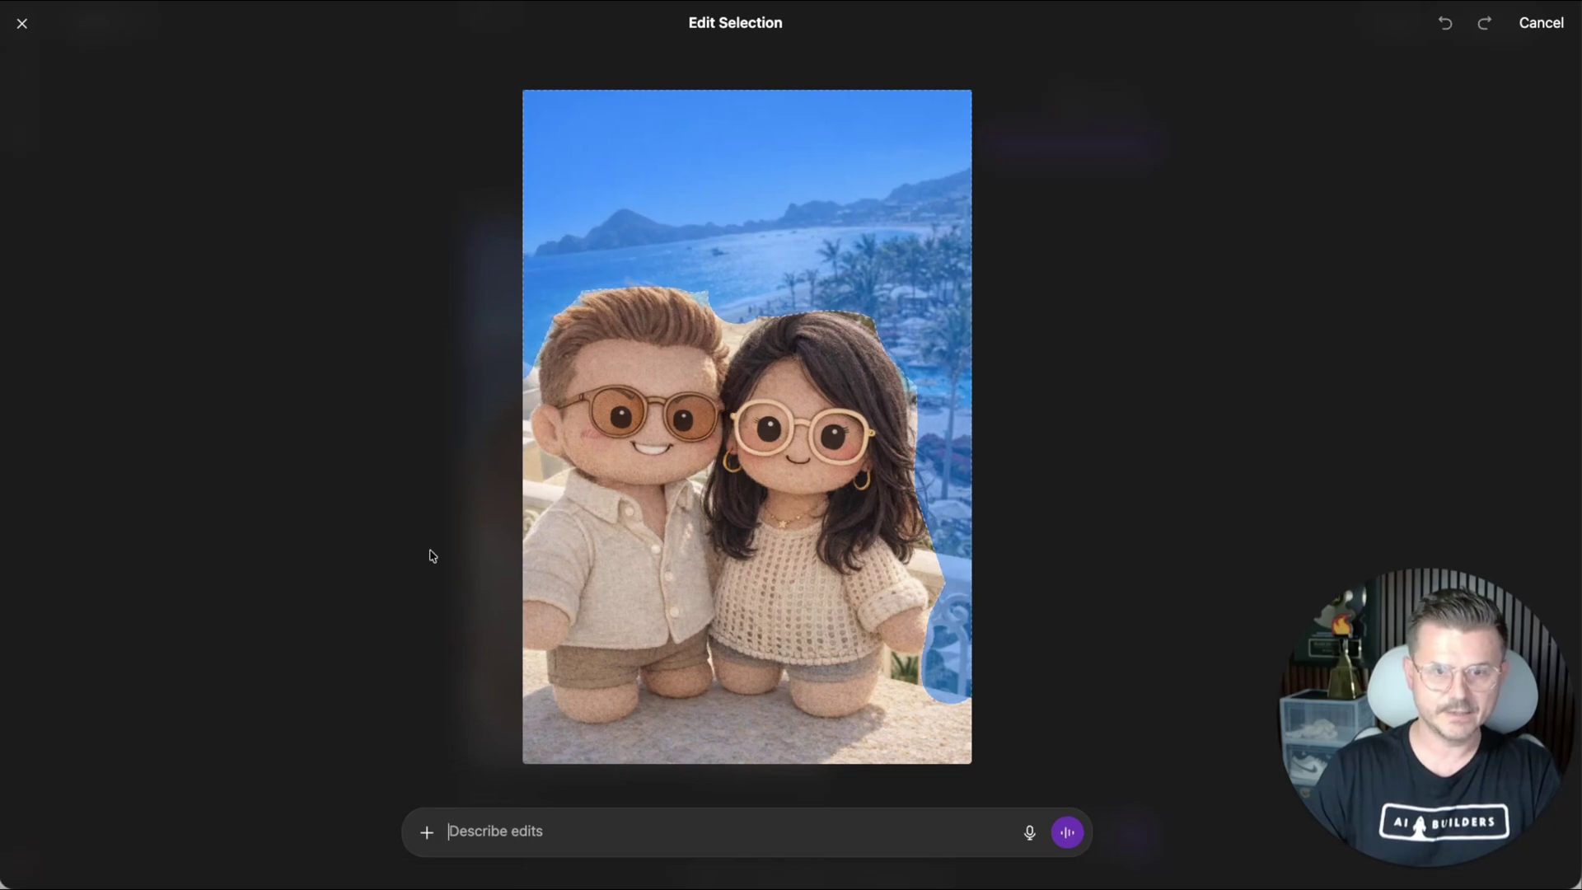
# Submit an edit for the marked background: sunset scene, a bunch of boats in the back, "a flame flying", some birds, and a city in Tokyo
pyautogui.press('fn')
pyautogui.press('fn')
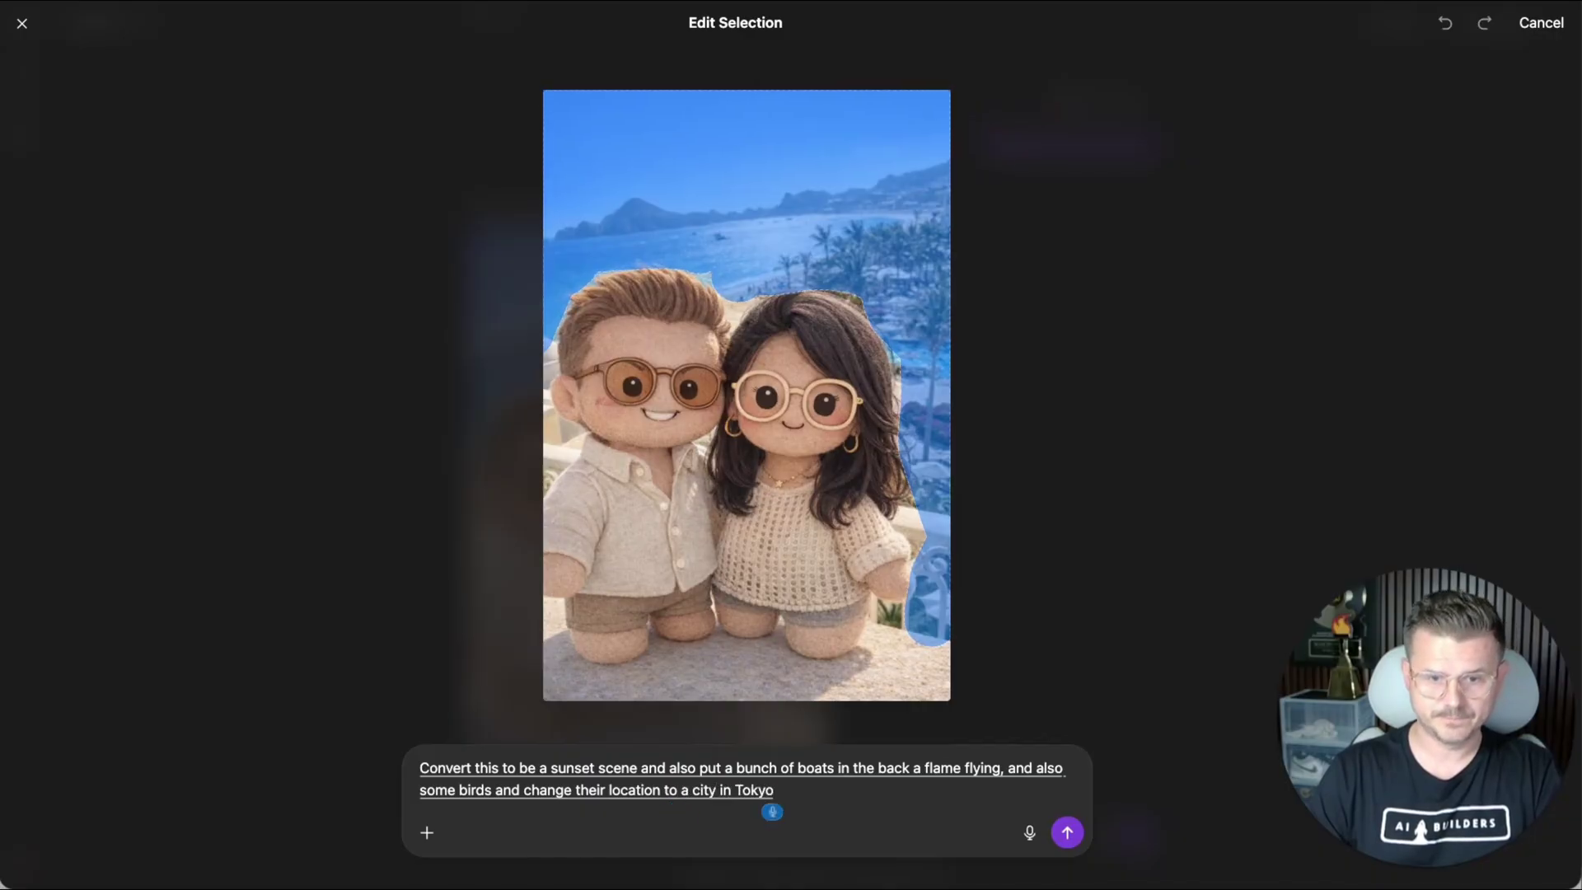
pyautogui.press('Return')
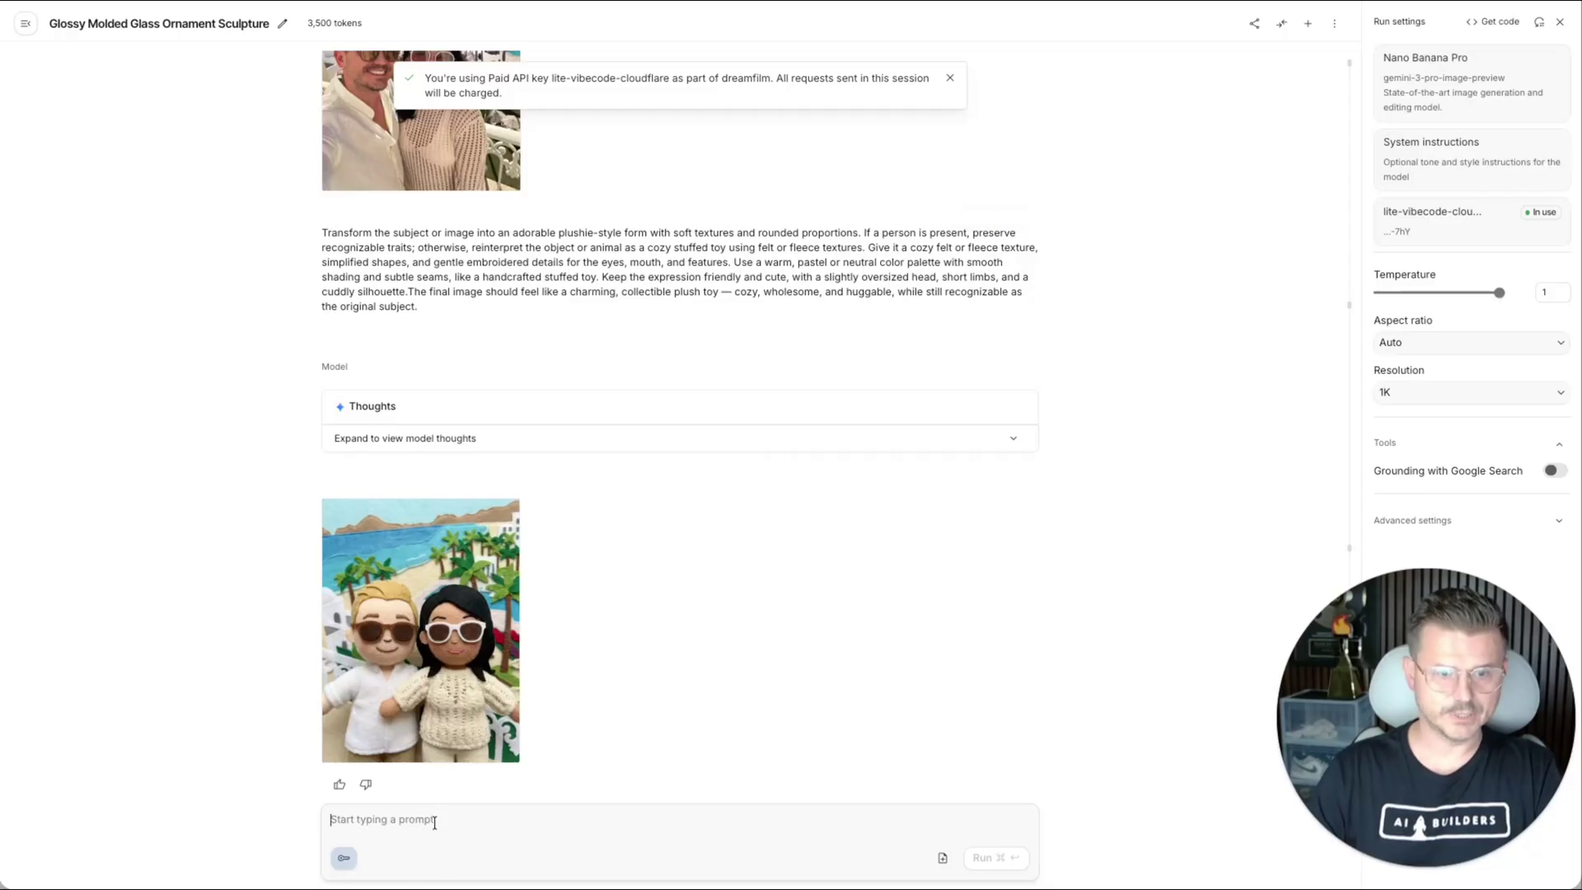
# Run the same Tokyo sunset prompt with boats, flame and birds on the plushie image in Google AI Studio
pyautogui.write('Convert this to be a sunset scene and also put a bunch of boats in the back a flame flying, and also some birds and change their location to a city in Tokyo')
pyautogui.press('Return')
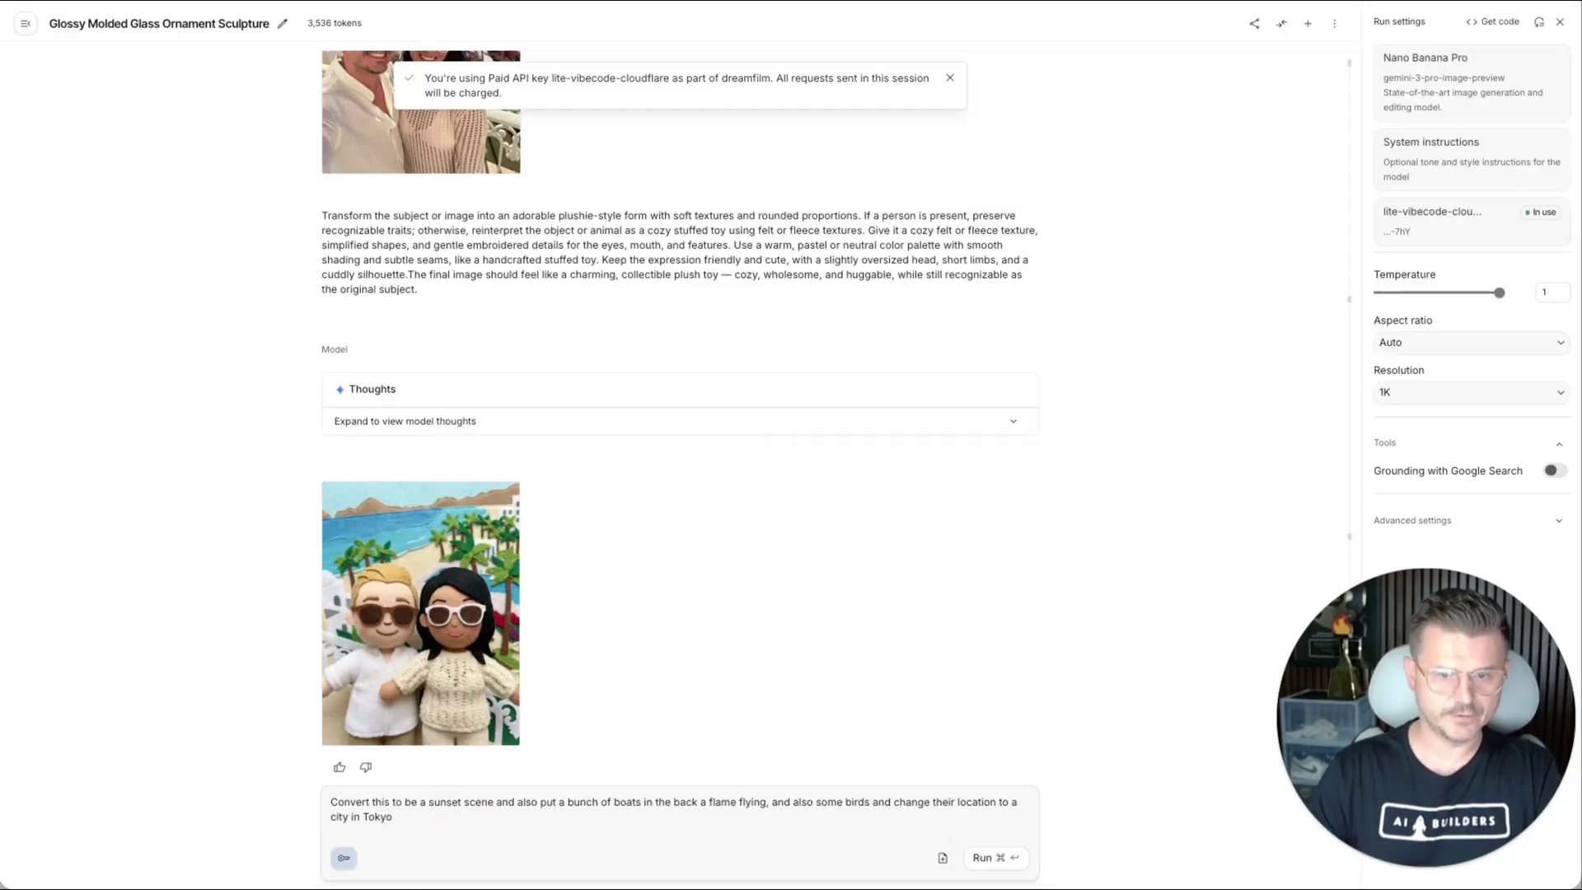
pyautogui.press('super+Return')
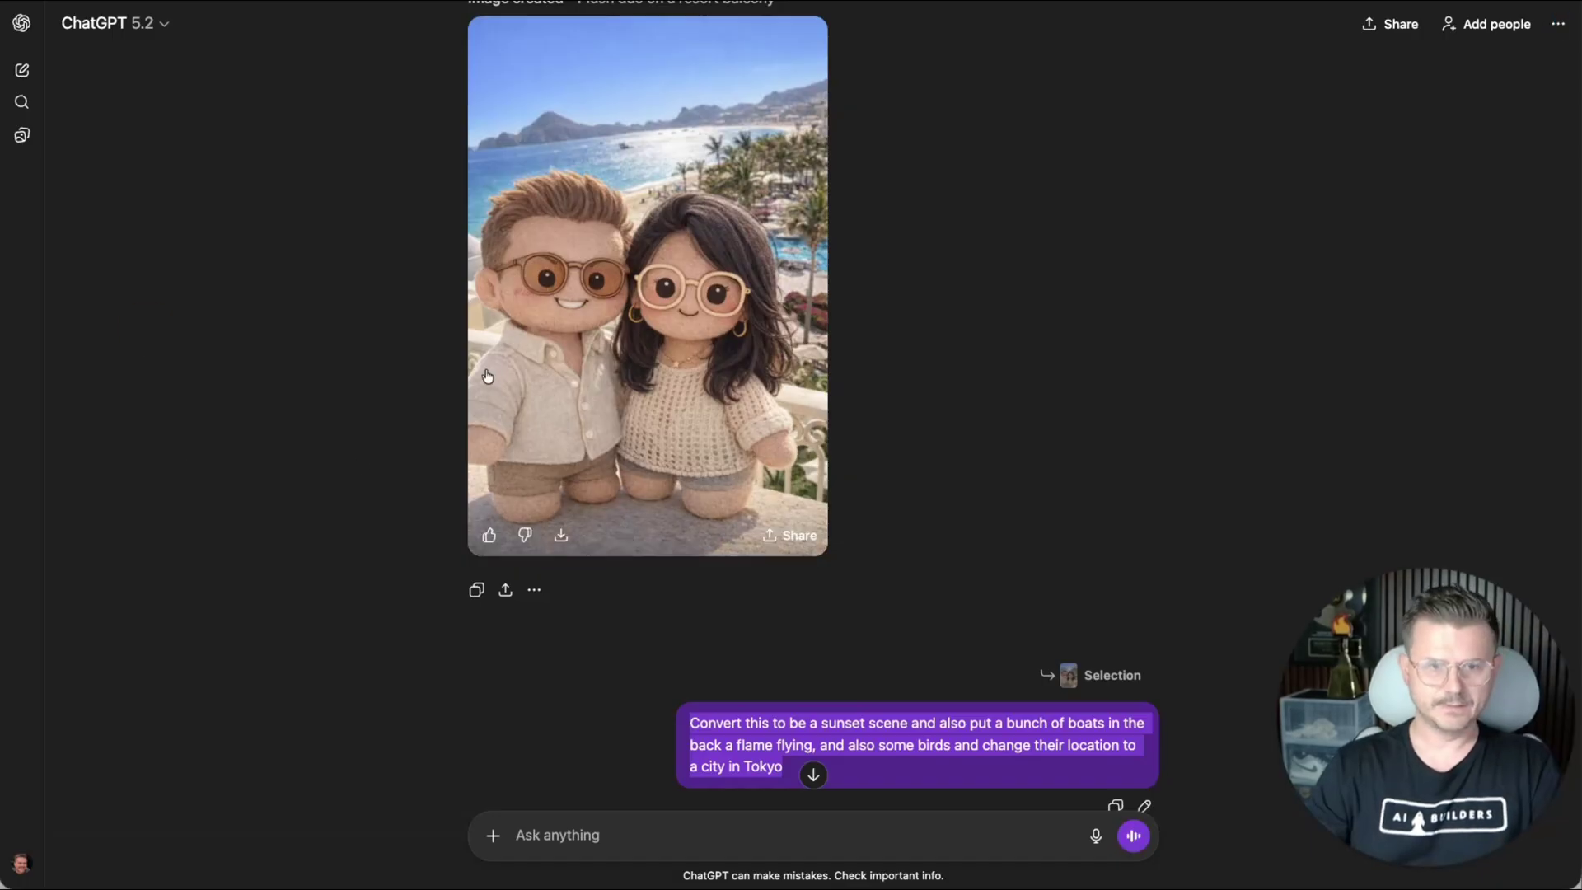
# Compare ChatGPT's enlarged Tokyo sunset image with the enlarged Nano Banana Pro version in Google AI Studio, closing both views
pyautogui.scroll(-9, 368, 467)
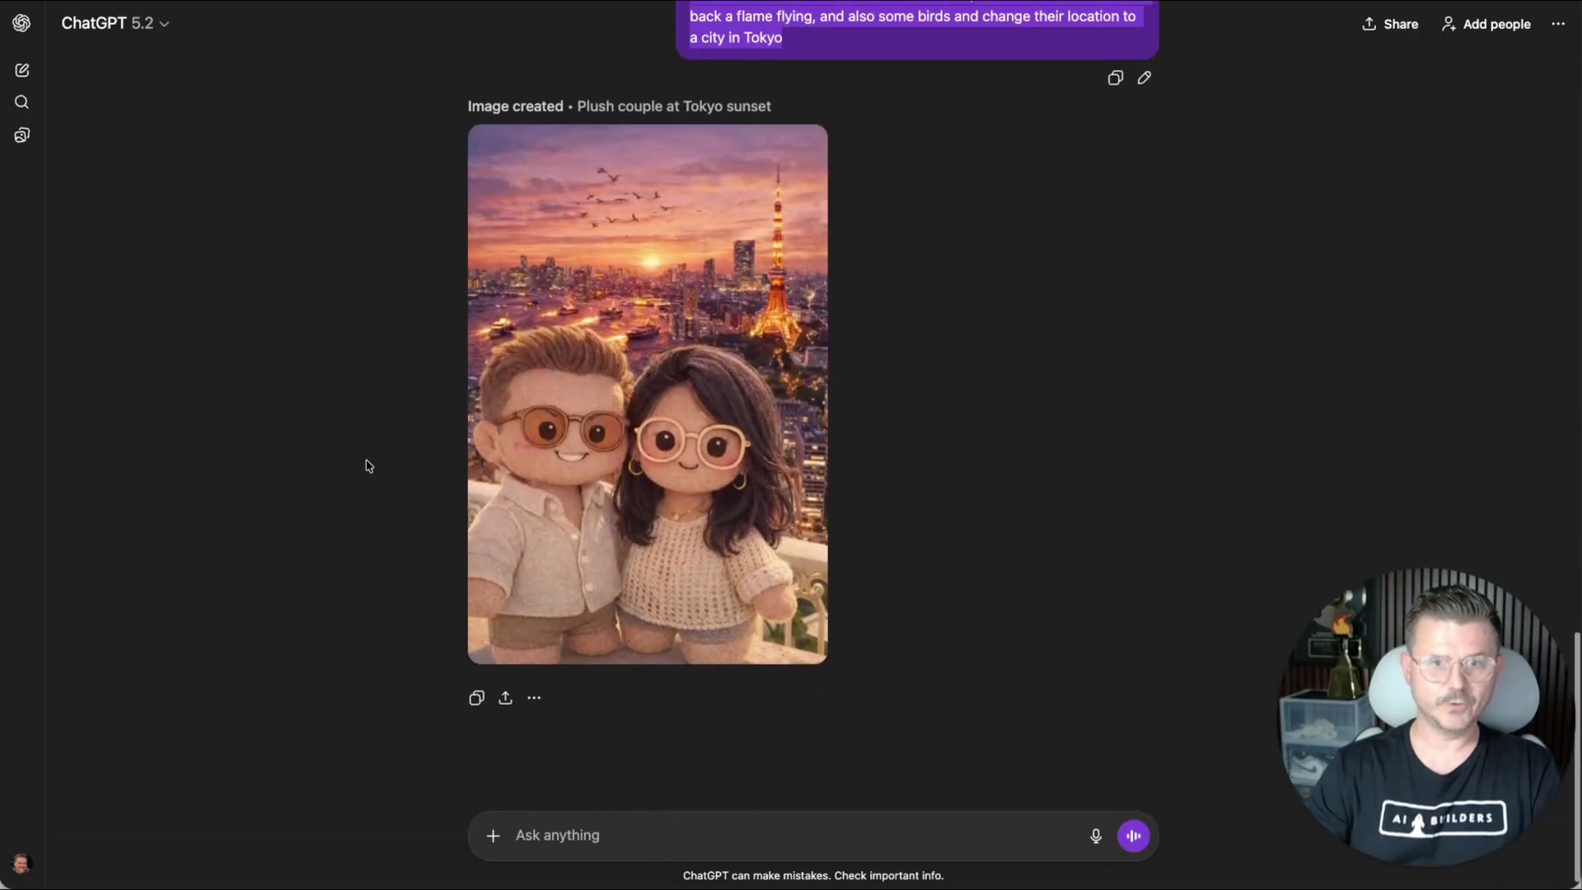
pyautogui.click(650, 317)
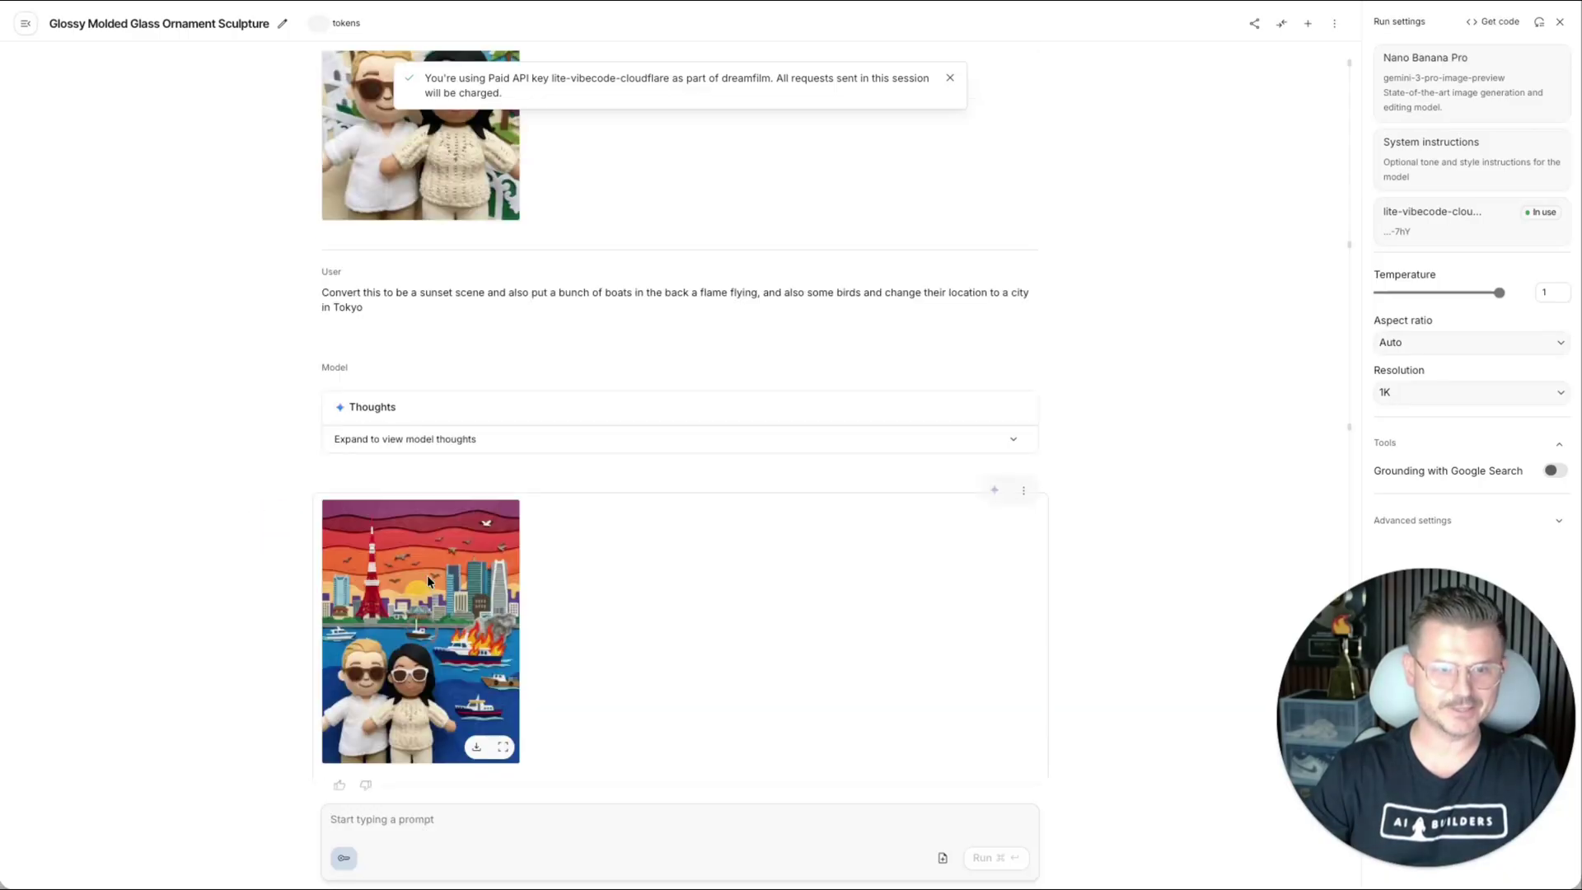
pyautogui.click(442, 636)
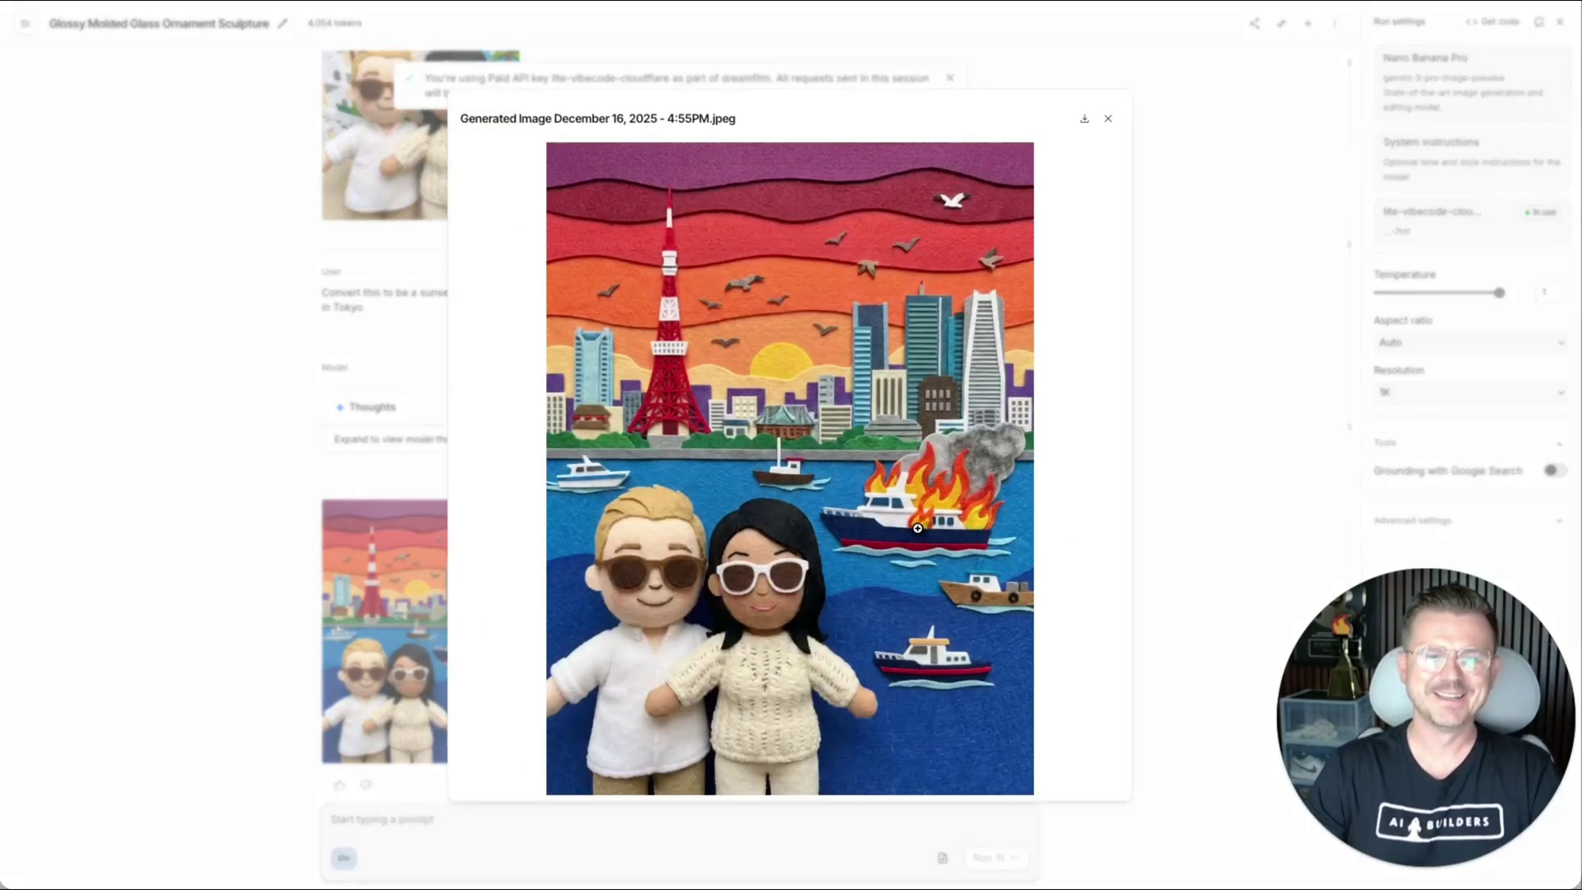
pyautogui.click(173, 404)
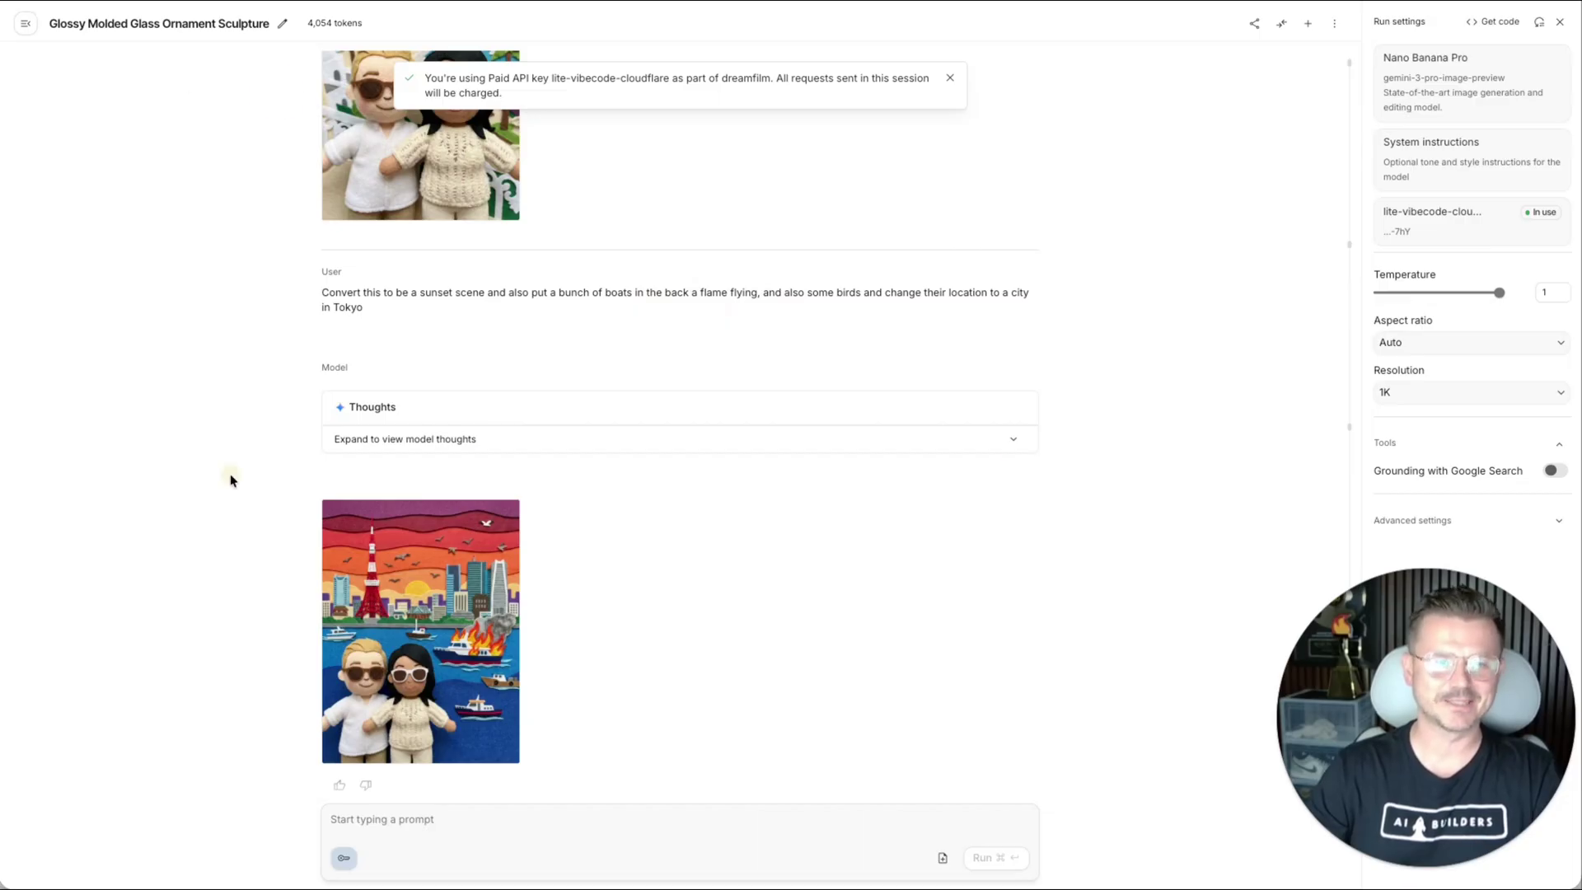
pyautogui.moveTo(229, 477); pyautogui.dragTo(247, 437)
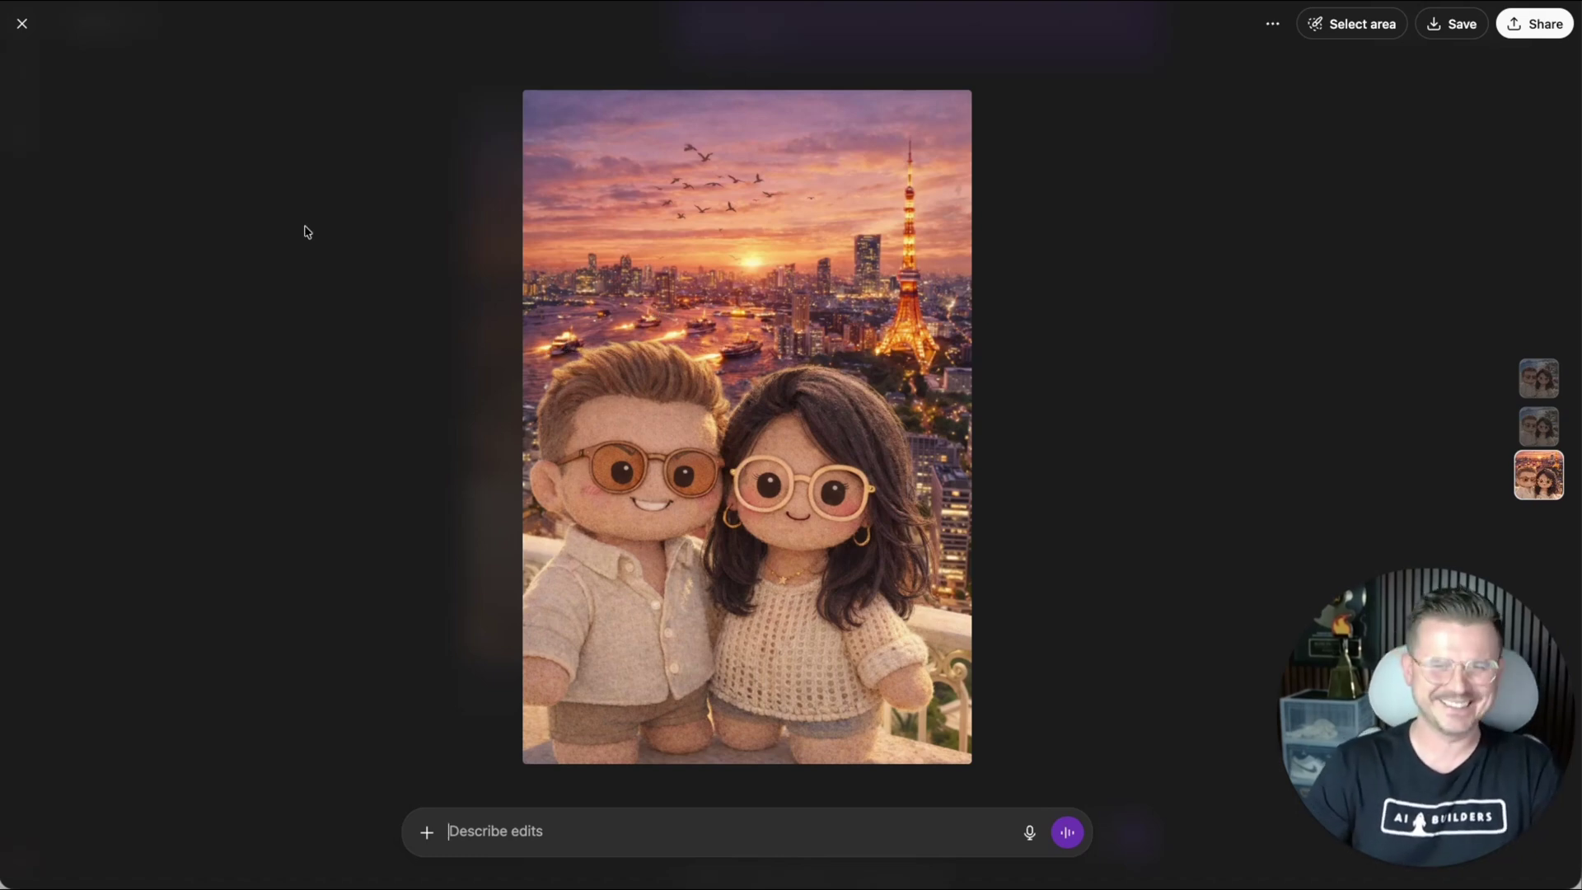
pyautogui.click(237, 277)
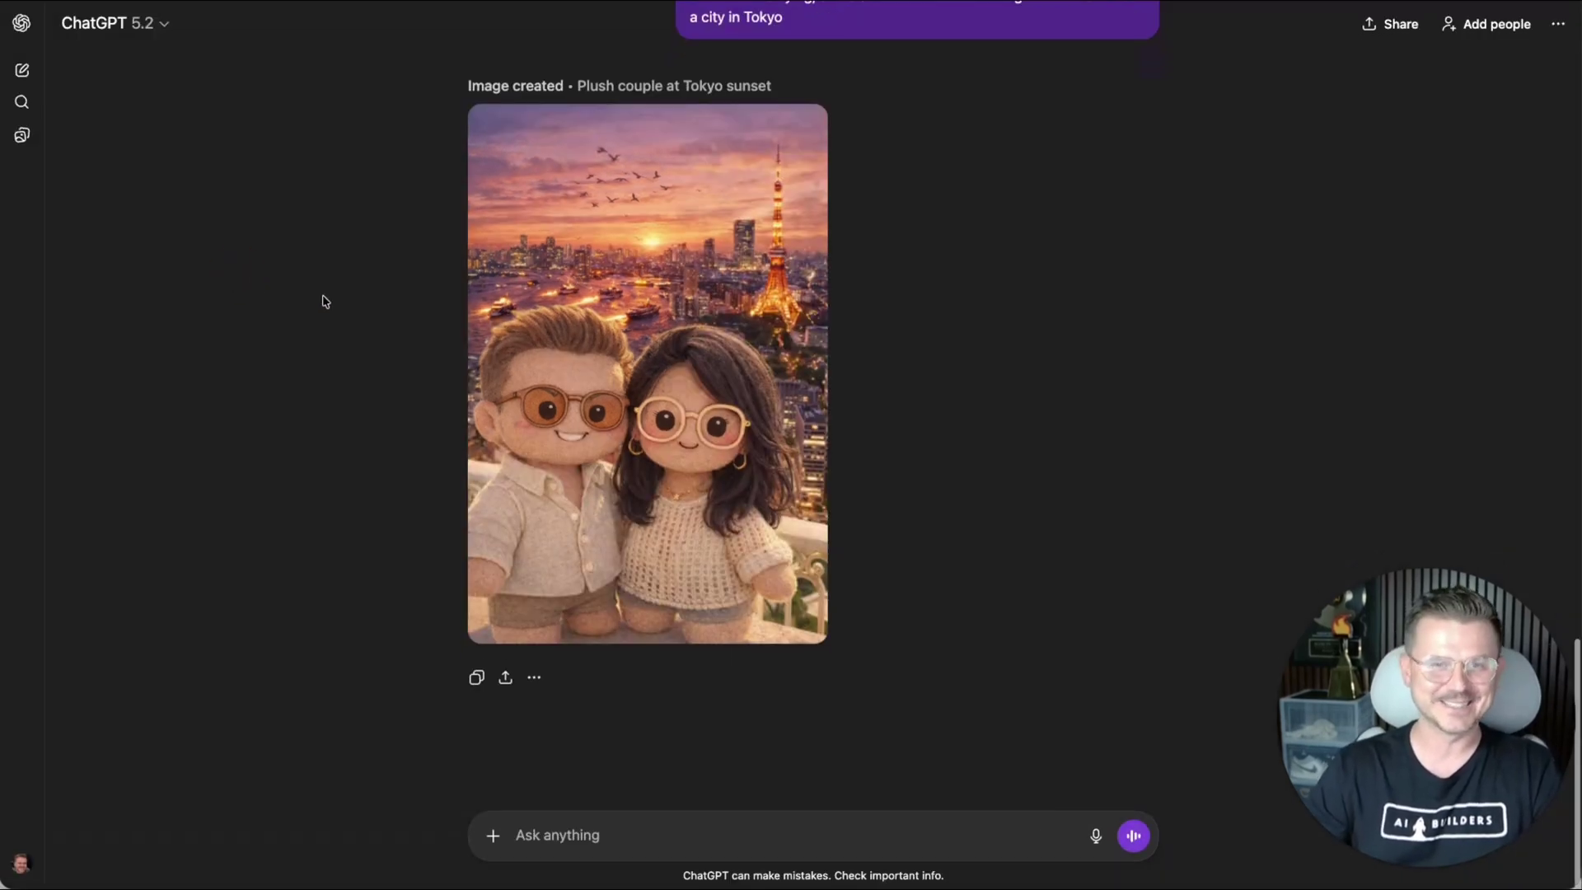
pyautogui.scroll(2, 346, 231)
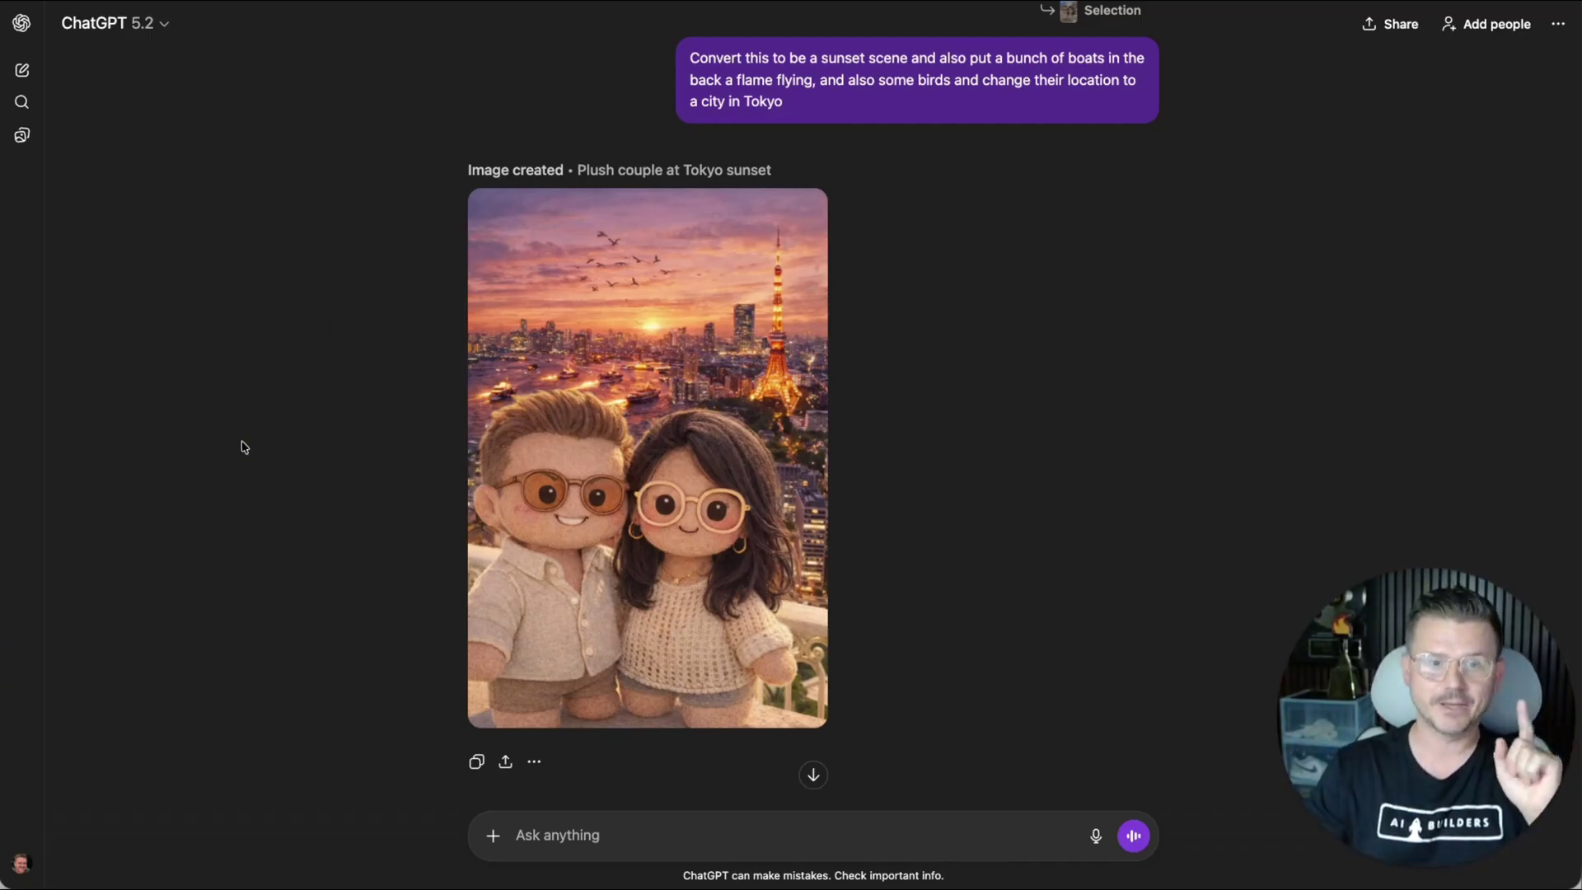
pyautogui.scroll(-2, 243, 446)
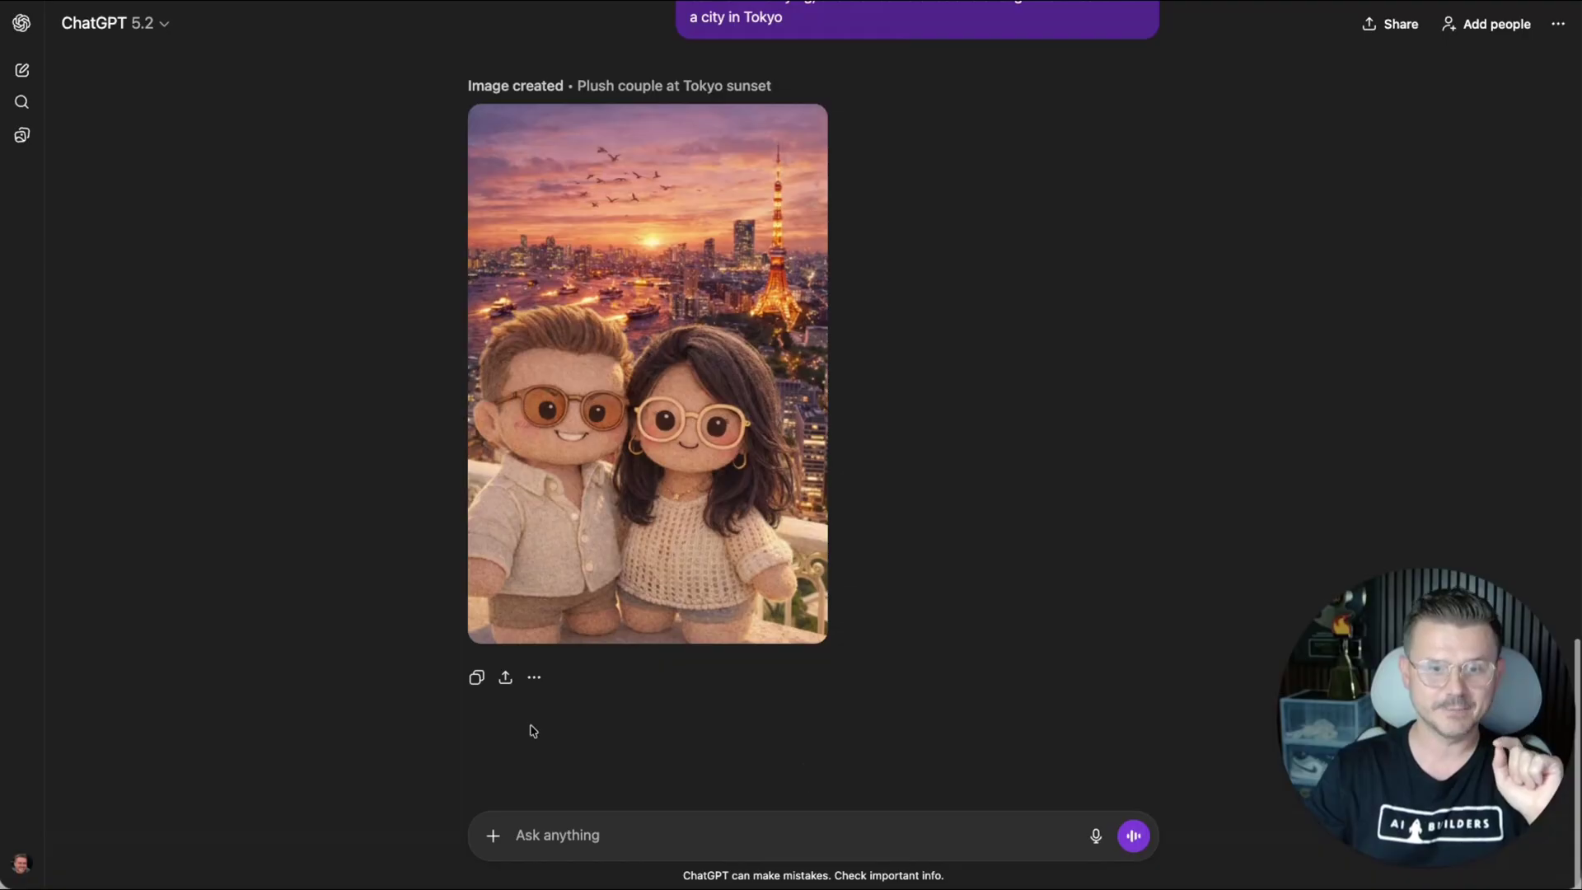
# Start a new ChatGPT conversation in image creation mode and browse the available style presets
pyautogui.click(29, 75)
pyautogui.click(493, 399)
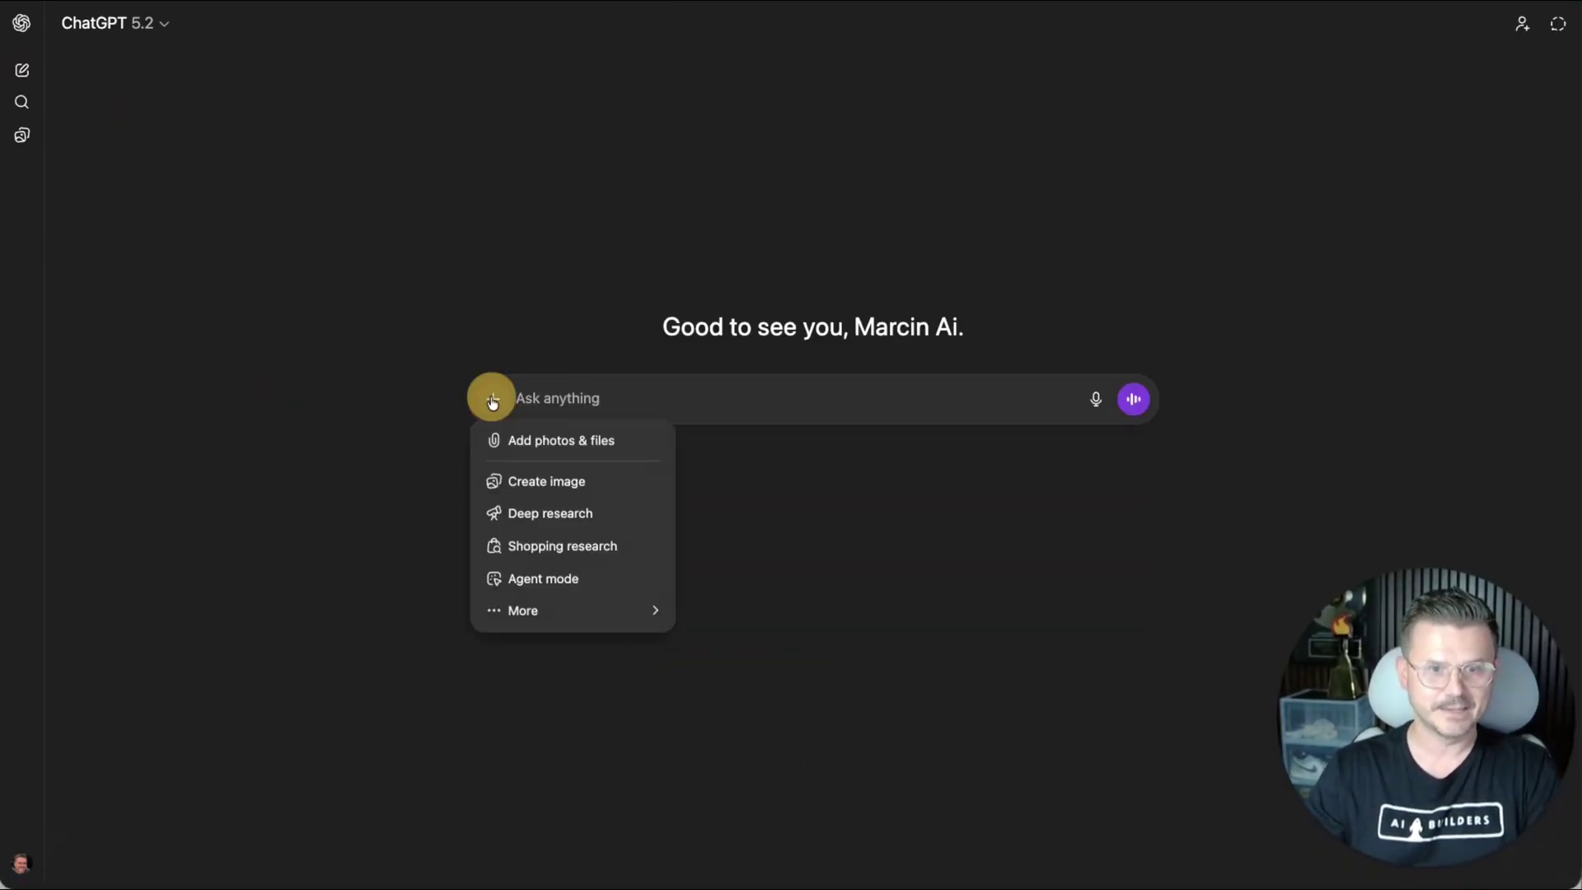
pyautogui.click(556, 488)
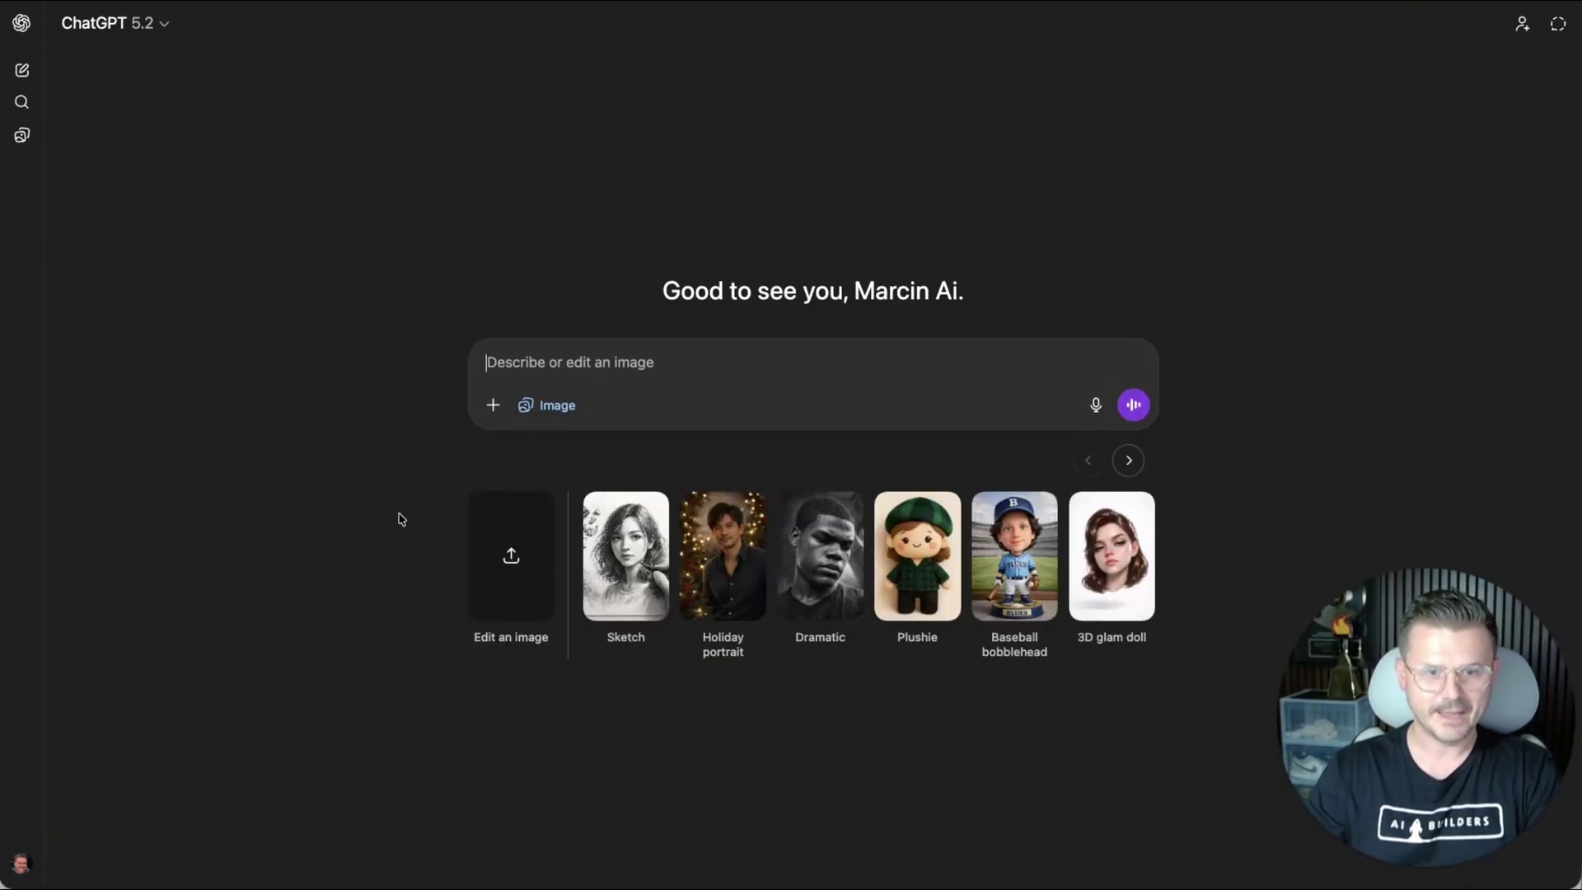
pyautogui.click(1127, 462)
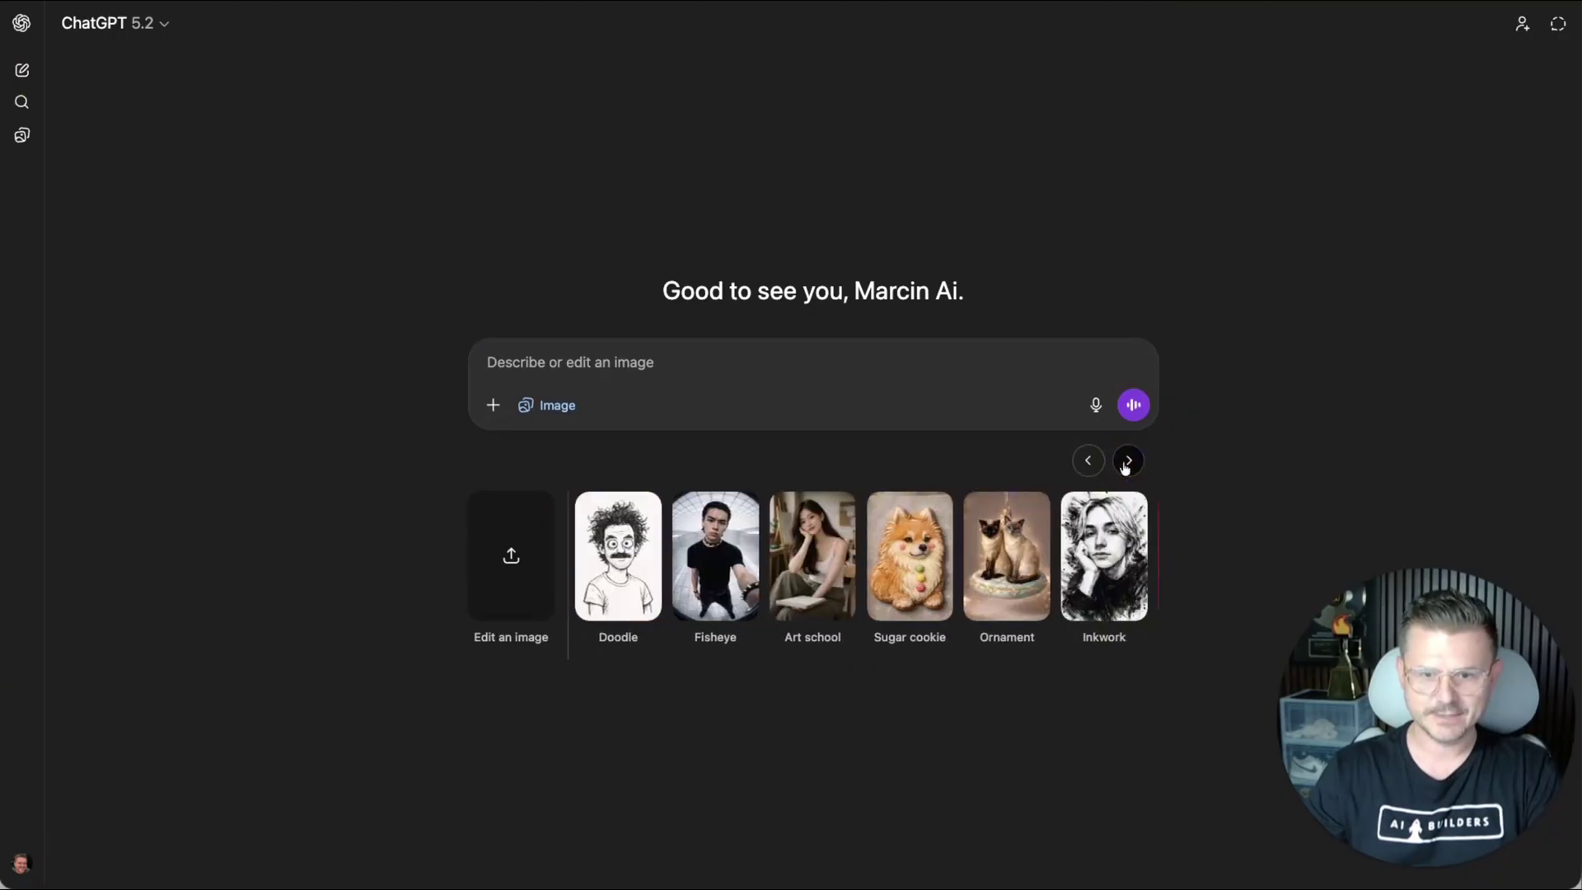
pyautogui.click(1088, 461)
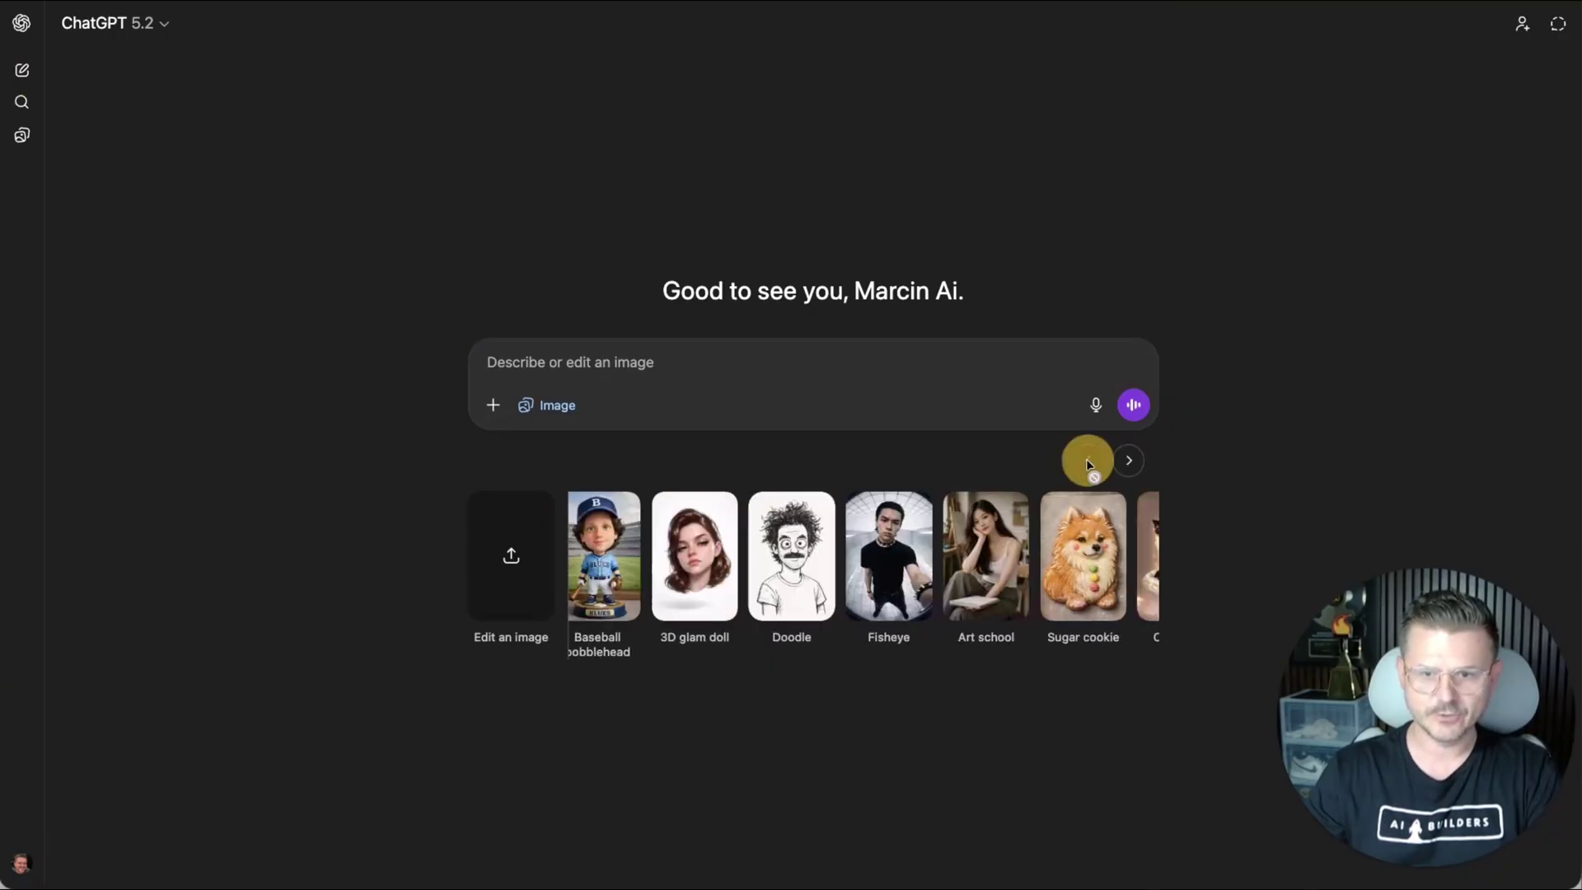
# Enter the prompt "I want to create a YouTube thumbnail 16 x 9 for a video talking about the AI image battle between GOOGLE and OpenAI."
pyautogui.click(597, 365)
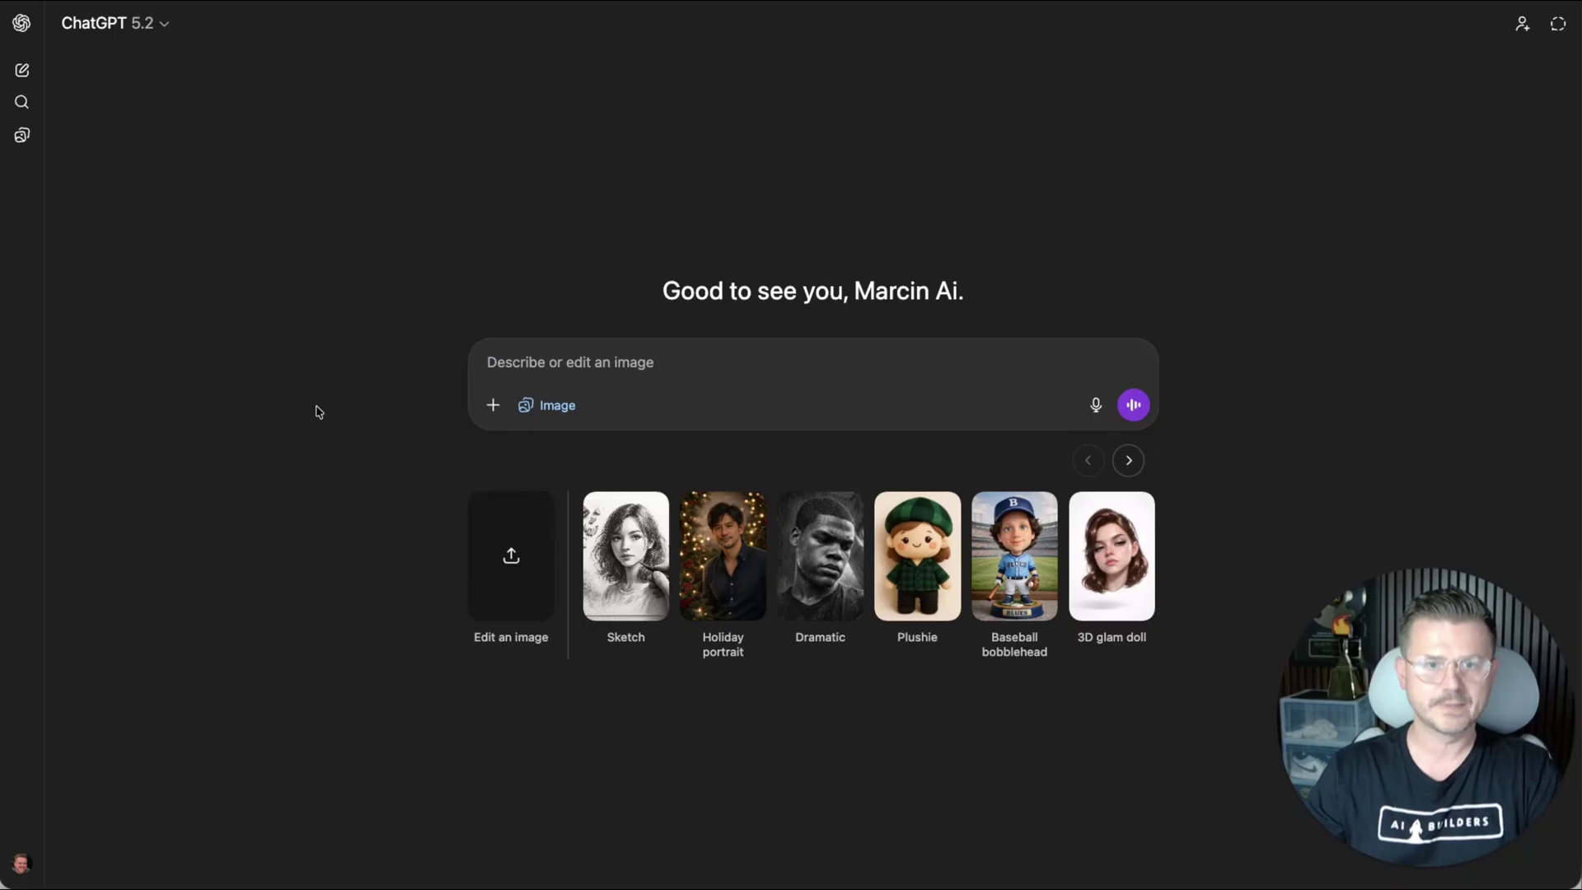
pyautogui.click(487, 341)
pyautogui.write('I')
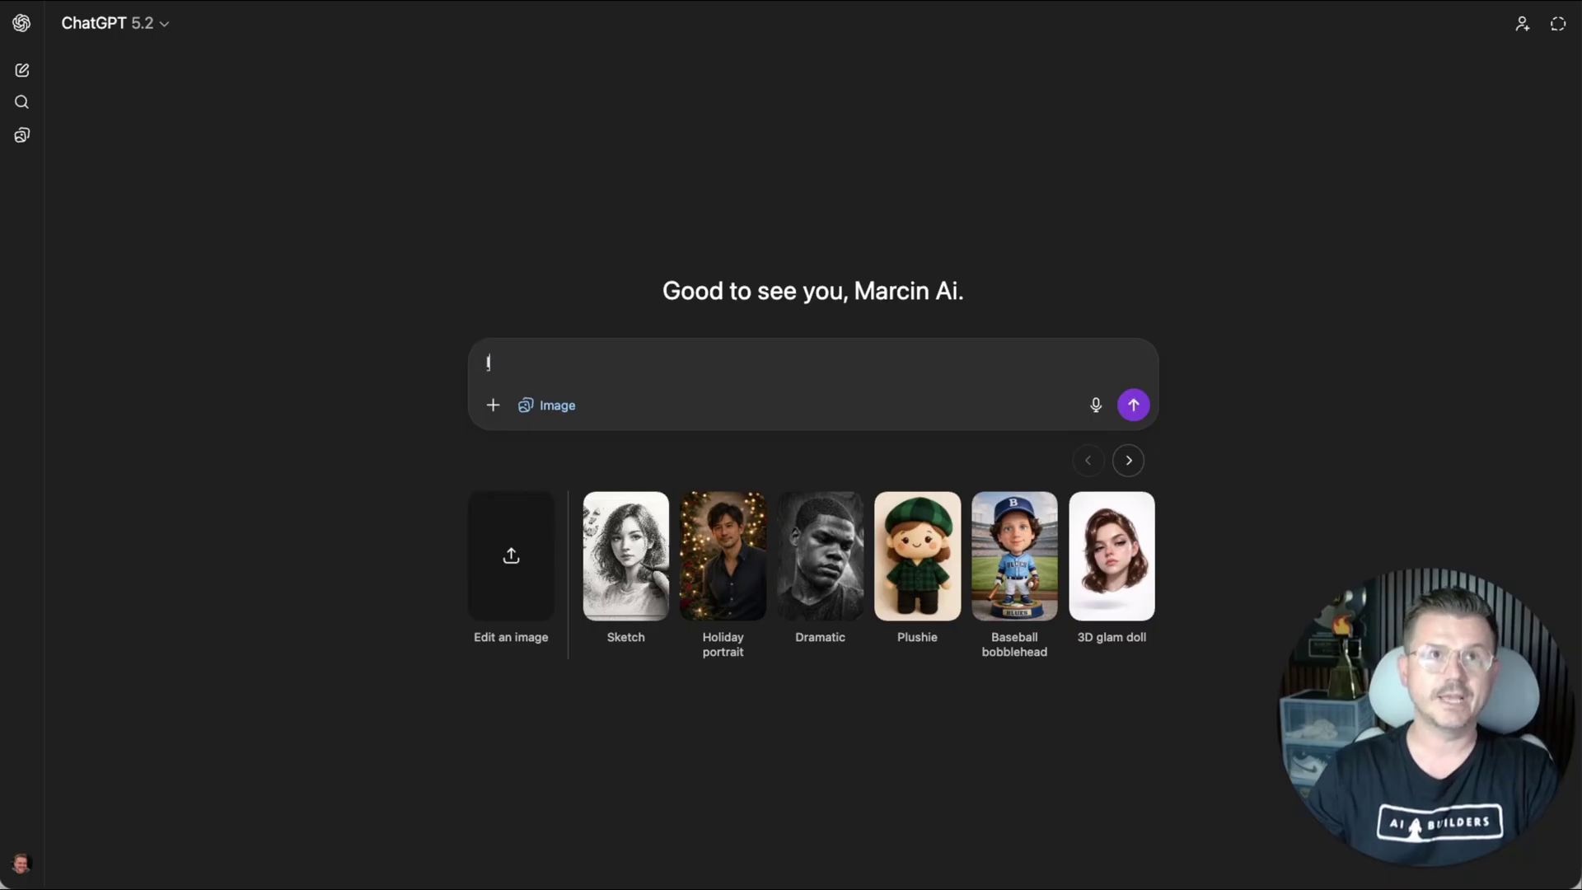
pyautogui.write(' want to create a YouTube thumb')
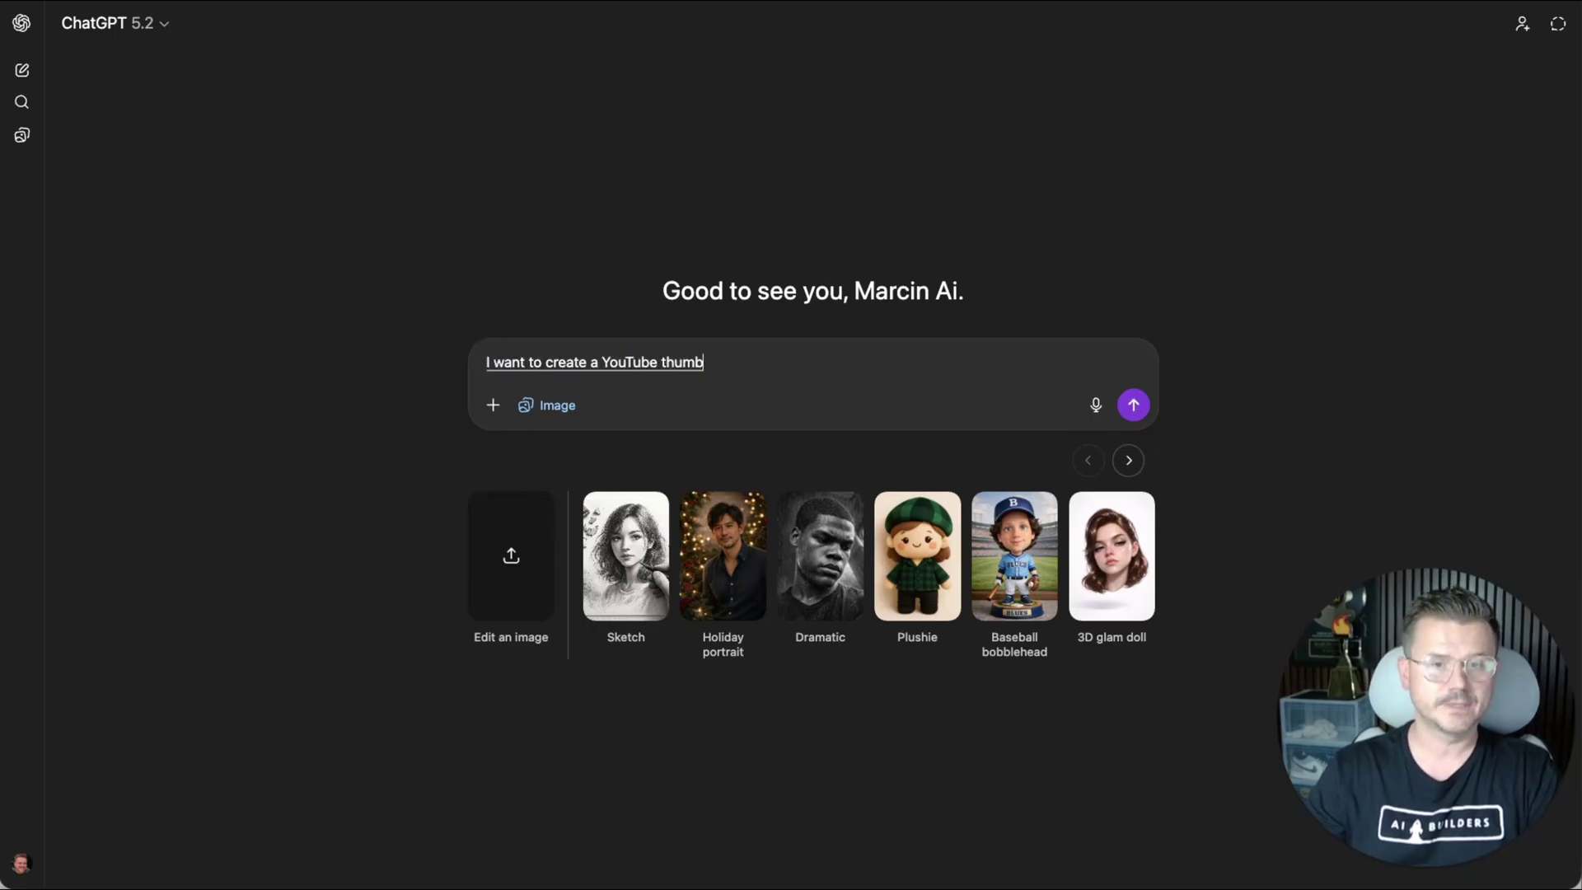
pyautogui.write('nail 16 x 9')
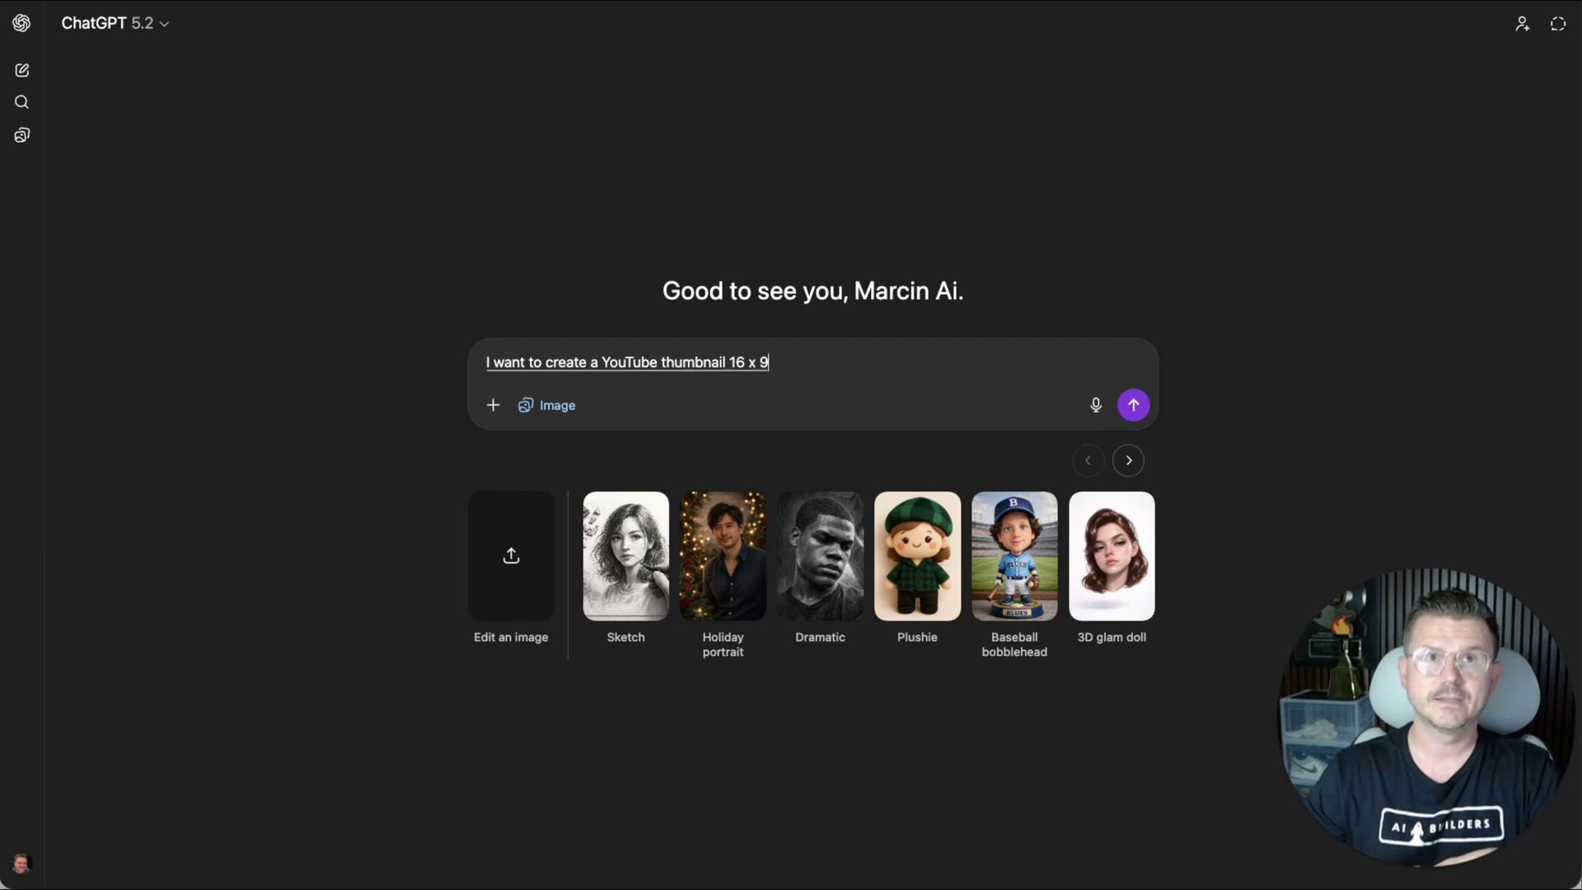
pyautogui.press('F5')
pyautogui.write('for')
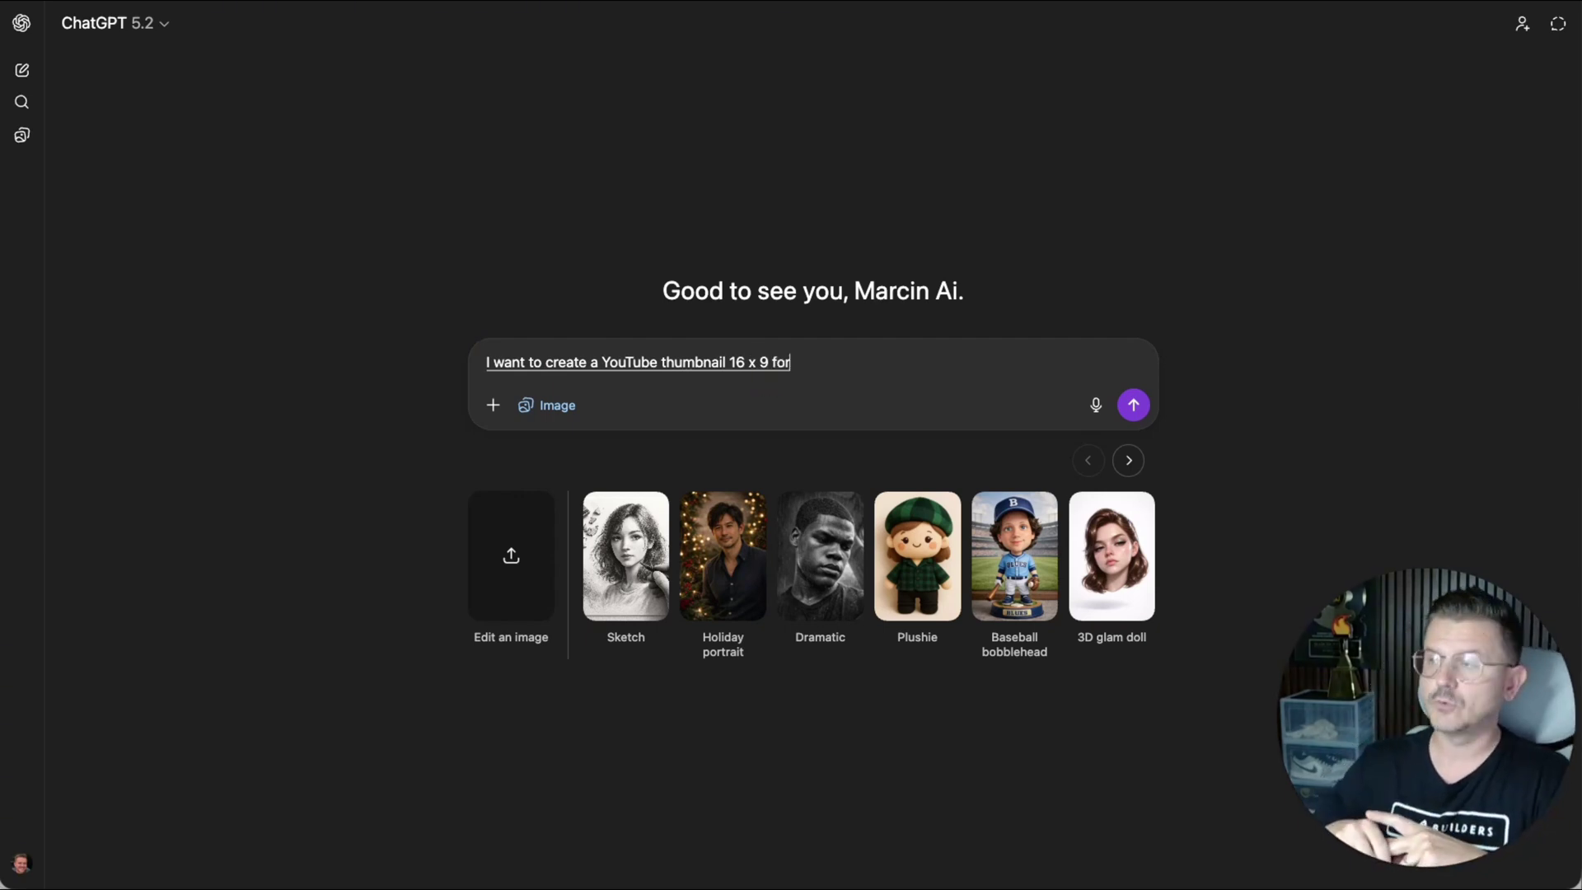
pyautogui.write(' a video talking about')
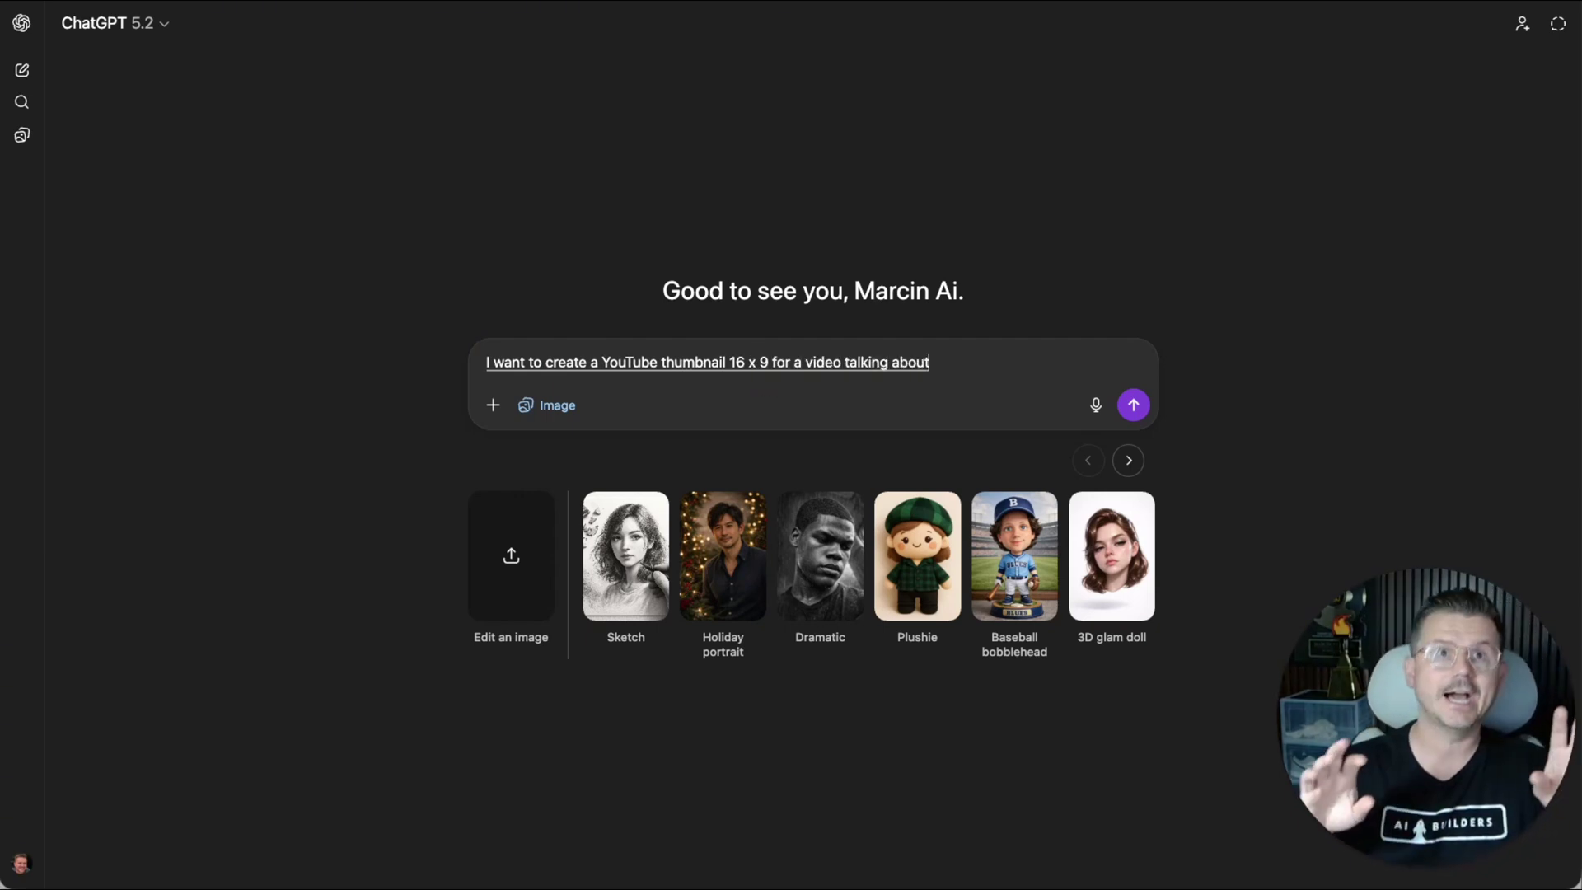
pyautogui.write(' the AI image battle')
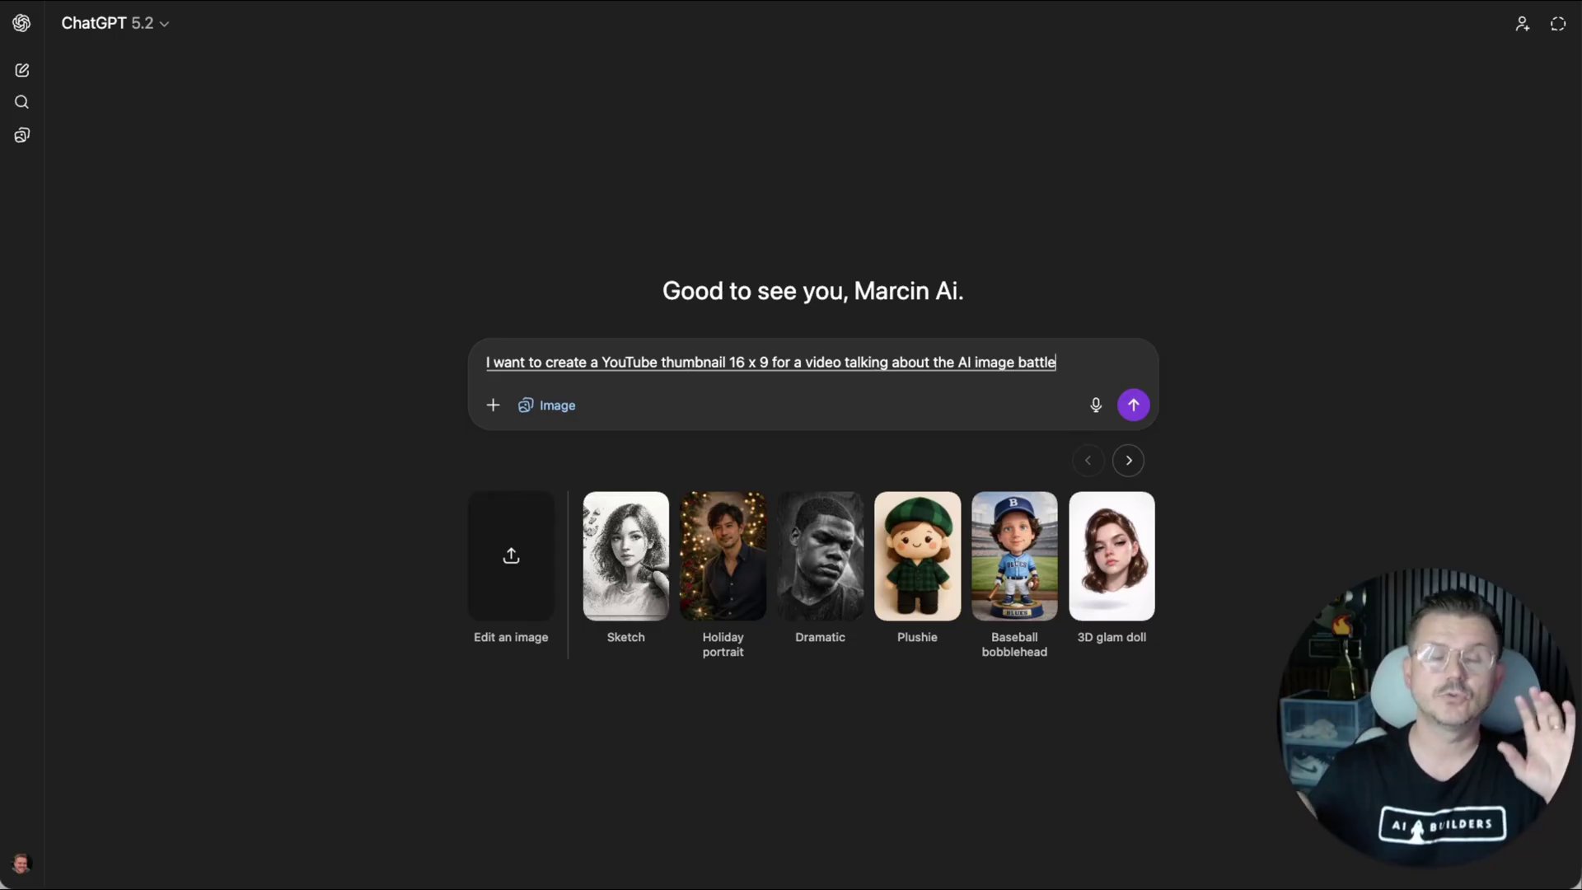
pyautogui.write(' between GOOGLE and open')
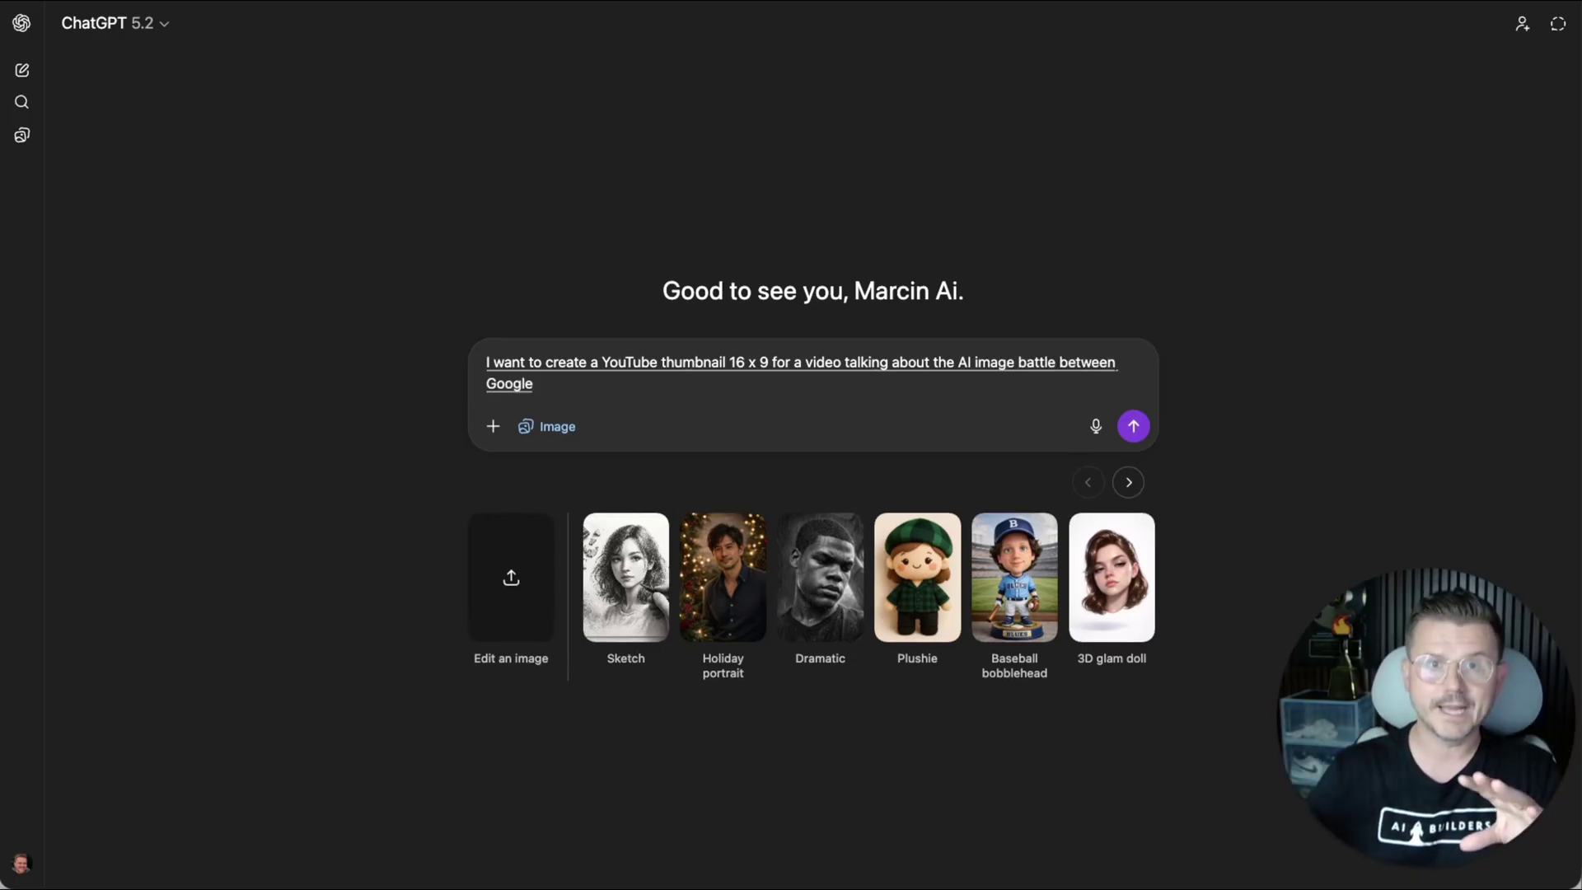
pyautogui.write(' AI')
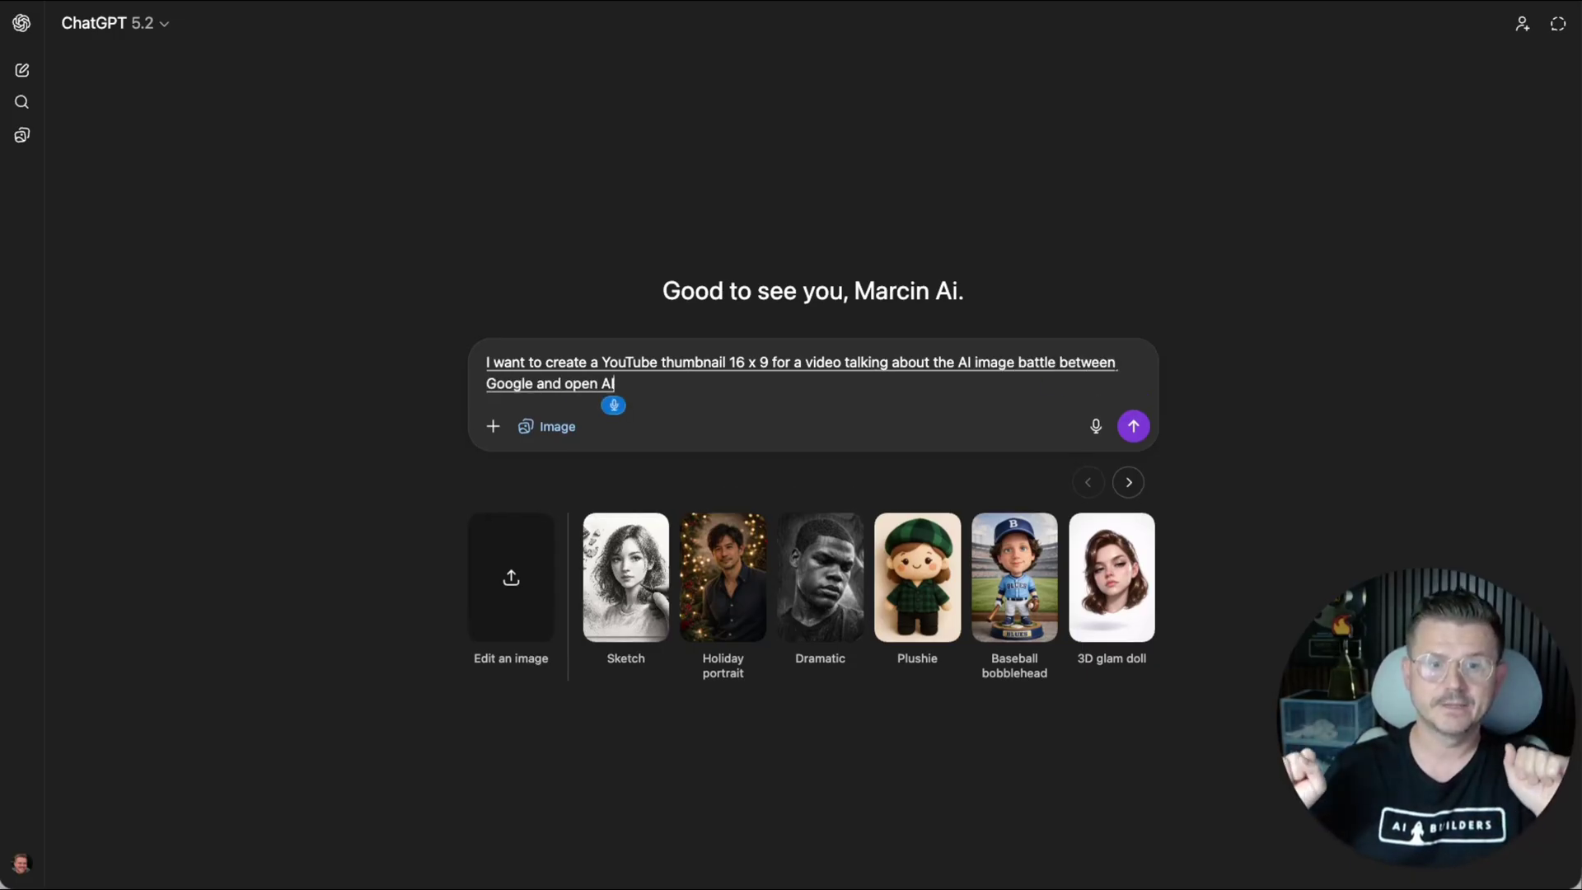
pyautogui.write('.')
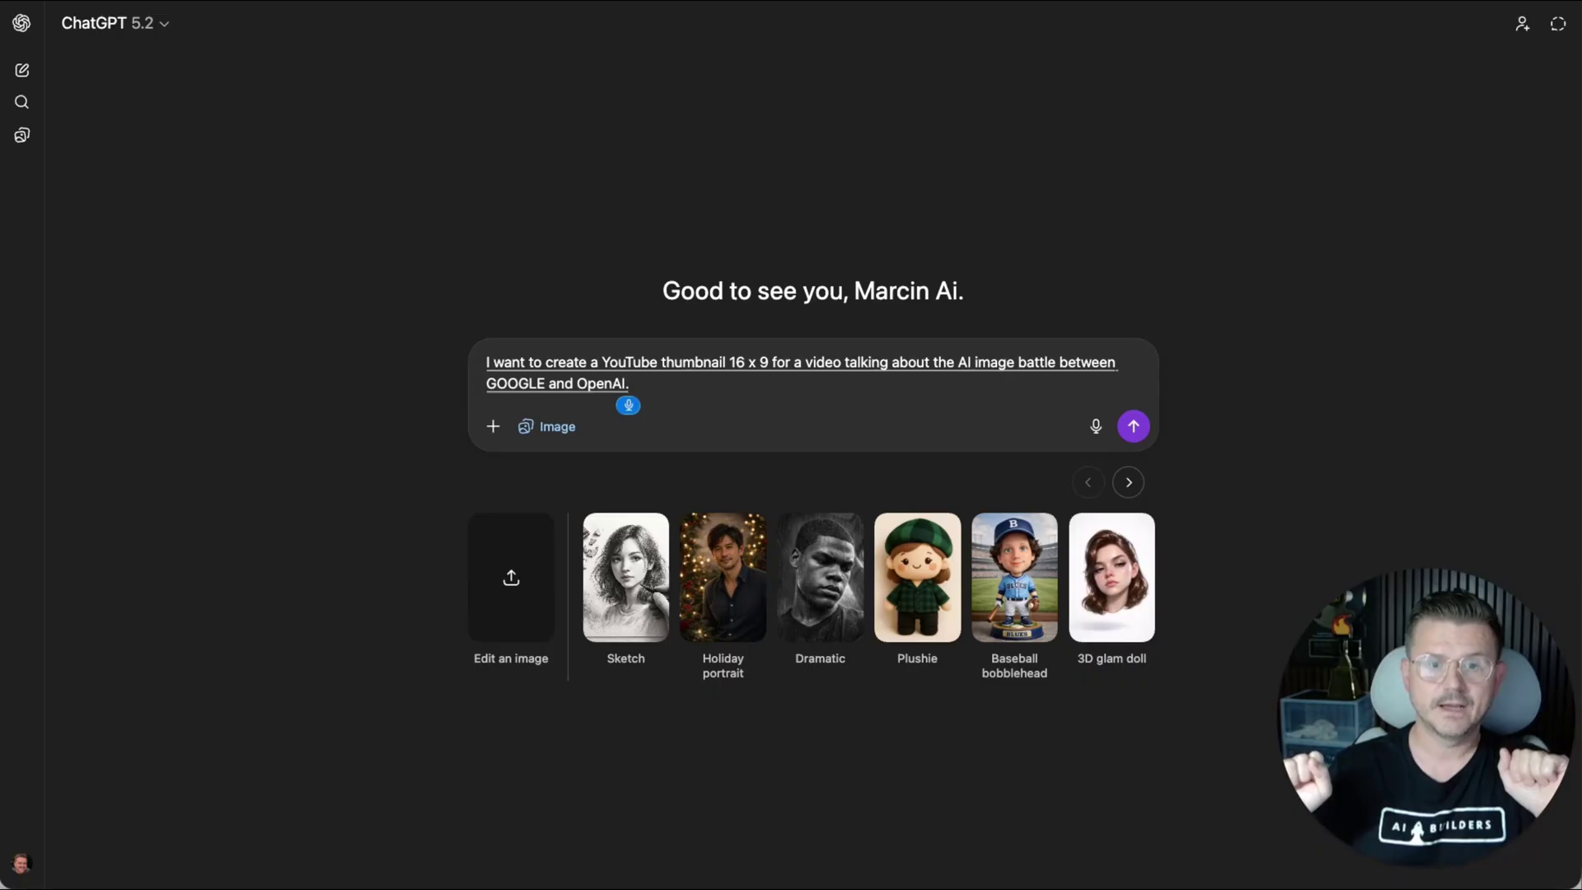
# Extend the prompt with "I want to have me in the middle looking shocked like this photo."
pyautogui.write(' I want to have me in the')
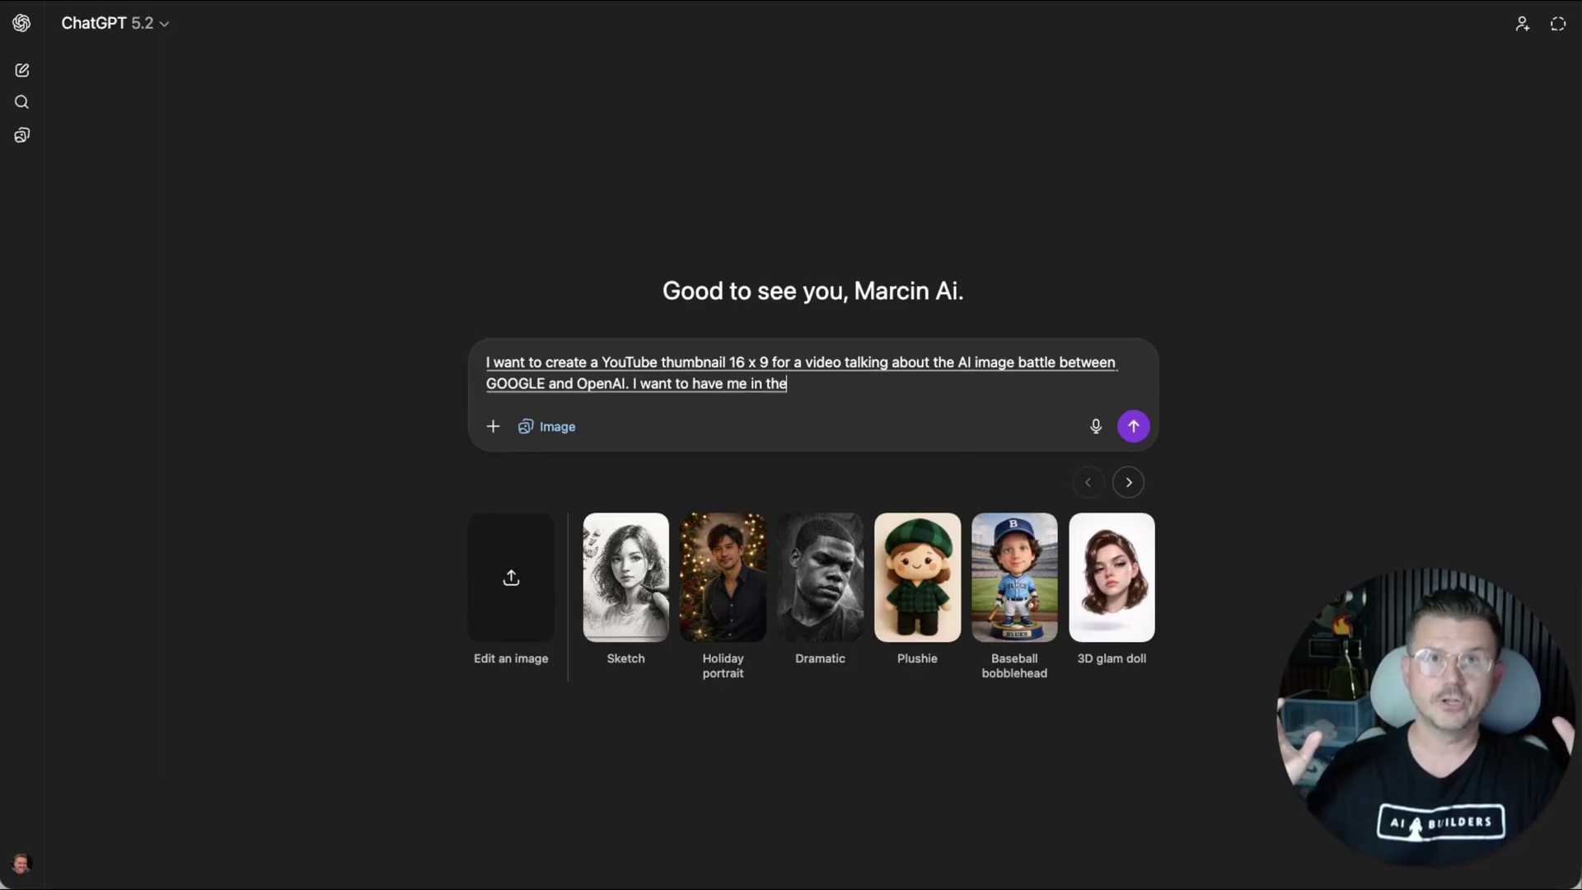
pyautogui.write(' middle. looking shocked.')
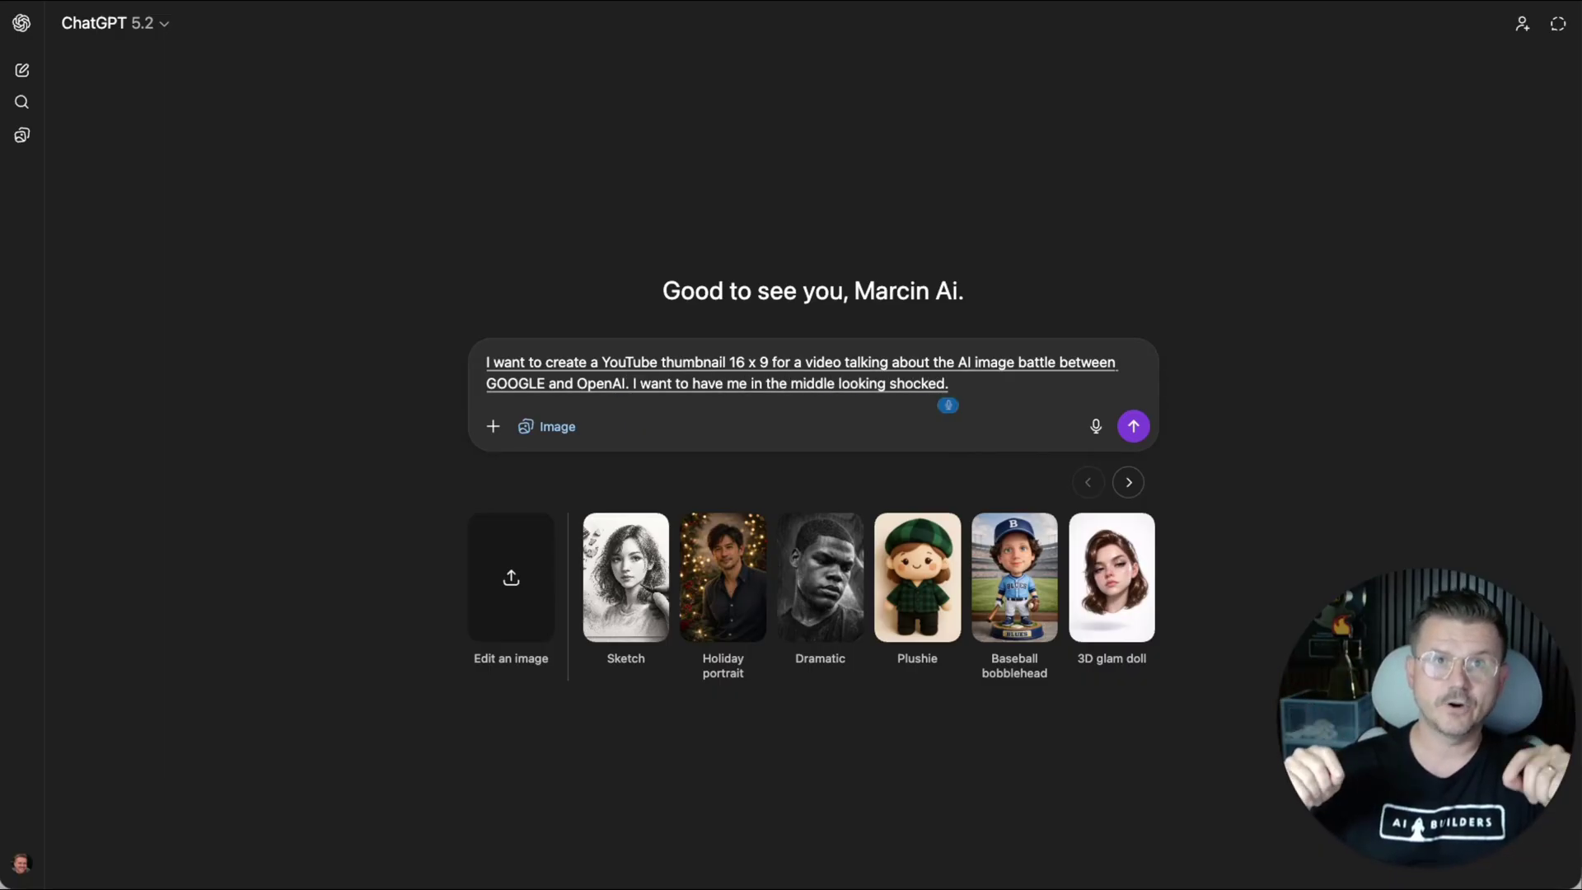
pyautogui.press('BackSpace')
pyautogui.write('like this photo.')
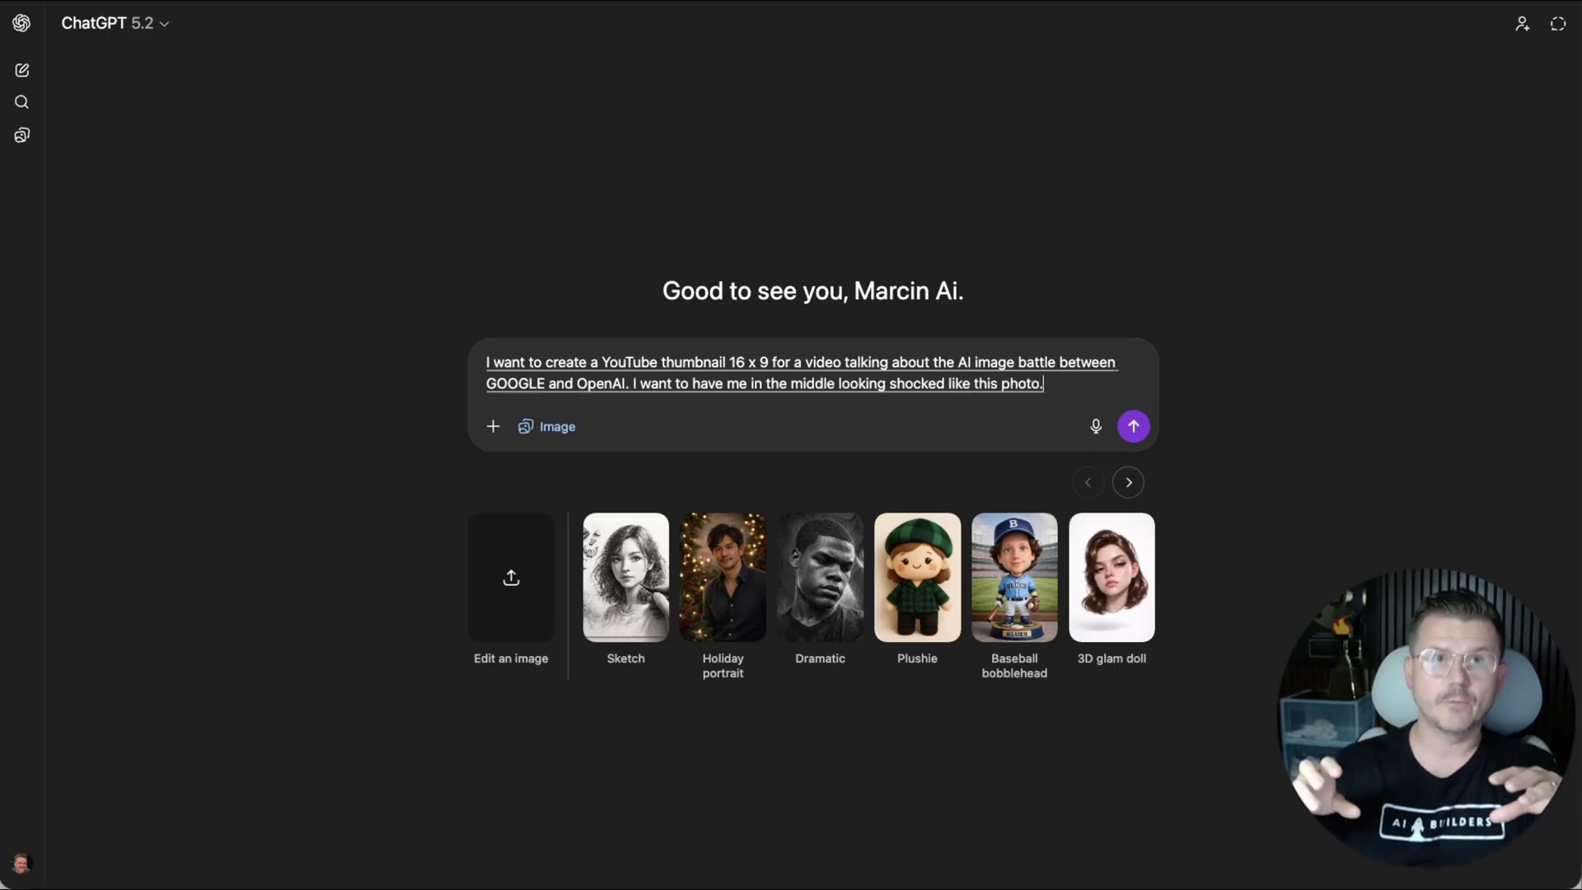
# Append "and then I want you to put Google logo in my left hand and the open AI logo in my right hand, and then I"
pyautogui.press('BackSpace')
pyautogui.write('and then I want you to put.')
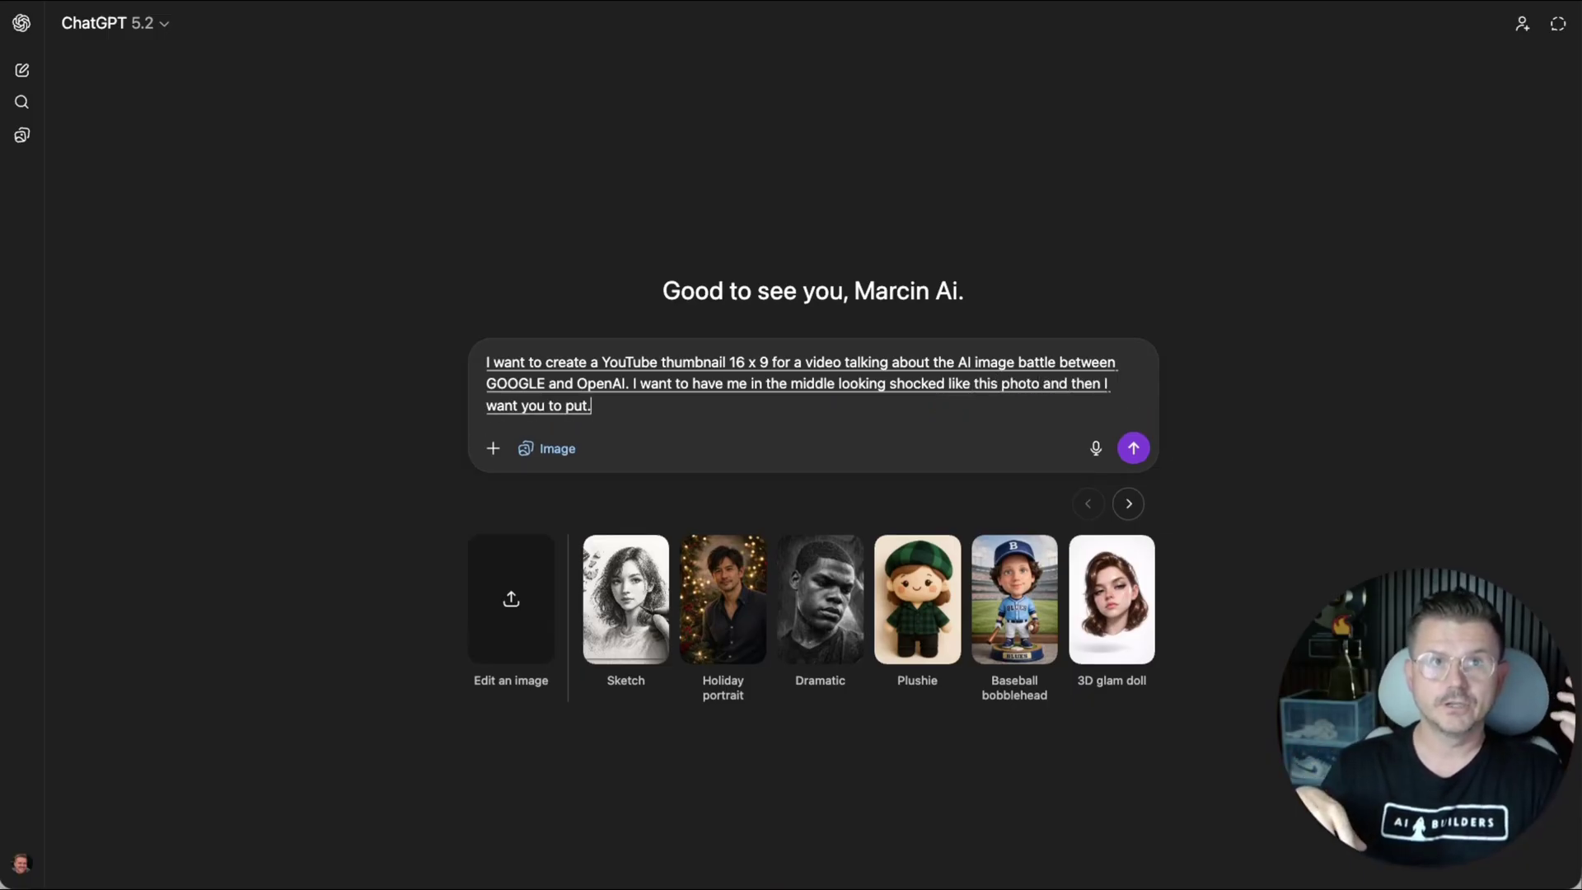
pyautogui.press('BackSpace')
pyautogui.write('Google logo in my left hand')
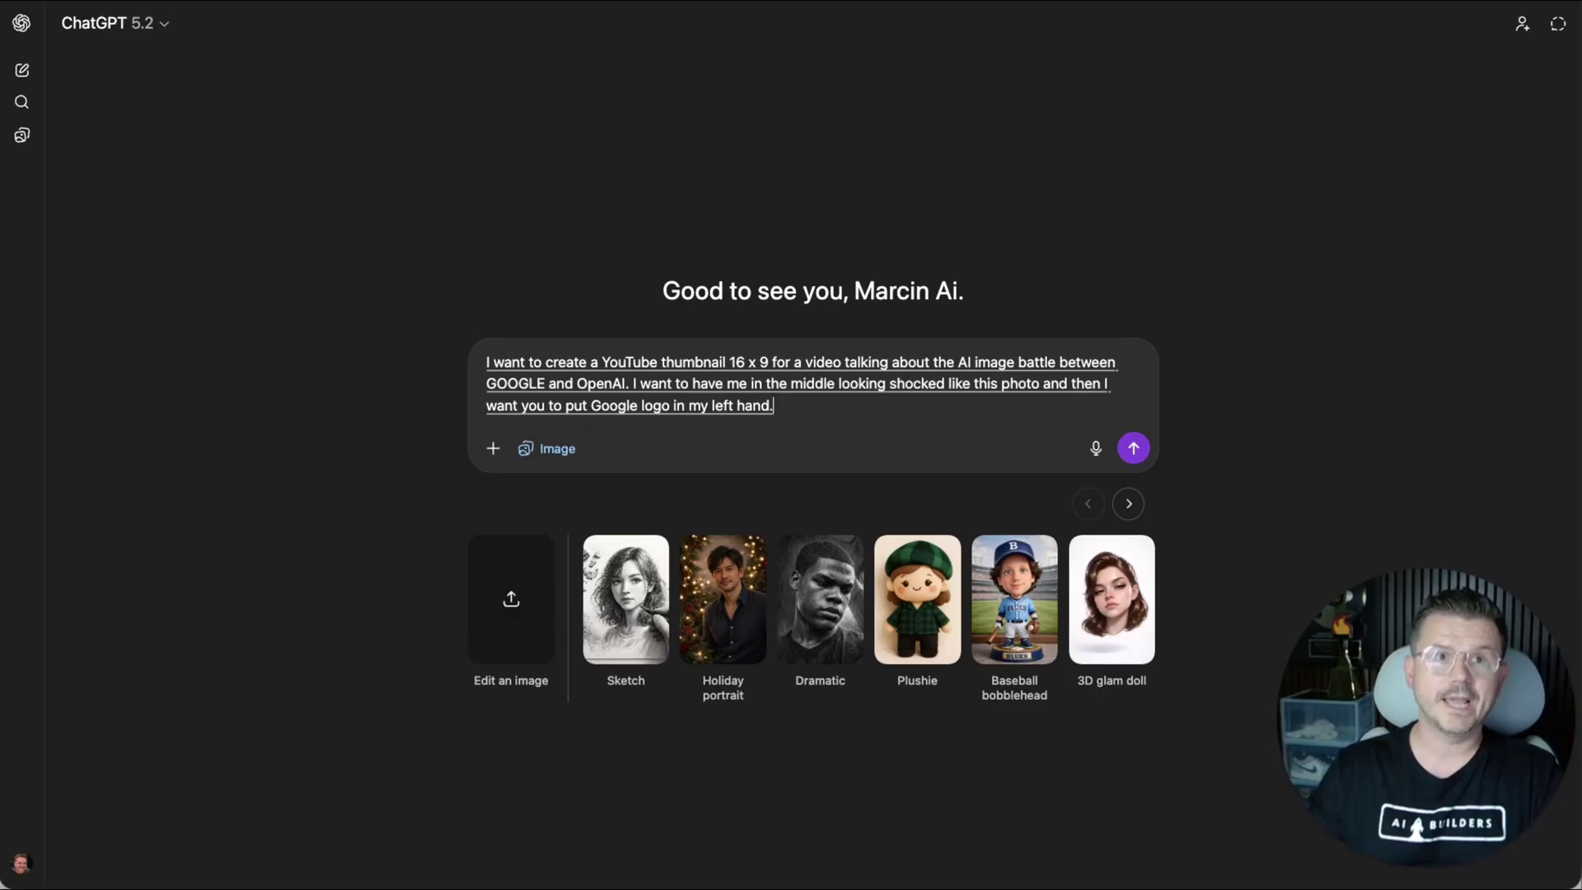
pyautogui.press('BackSpace')
pyautogui.write('and the open AI')
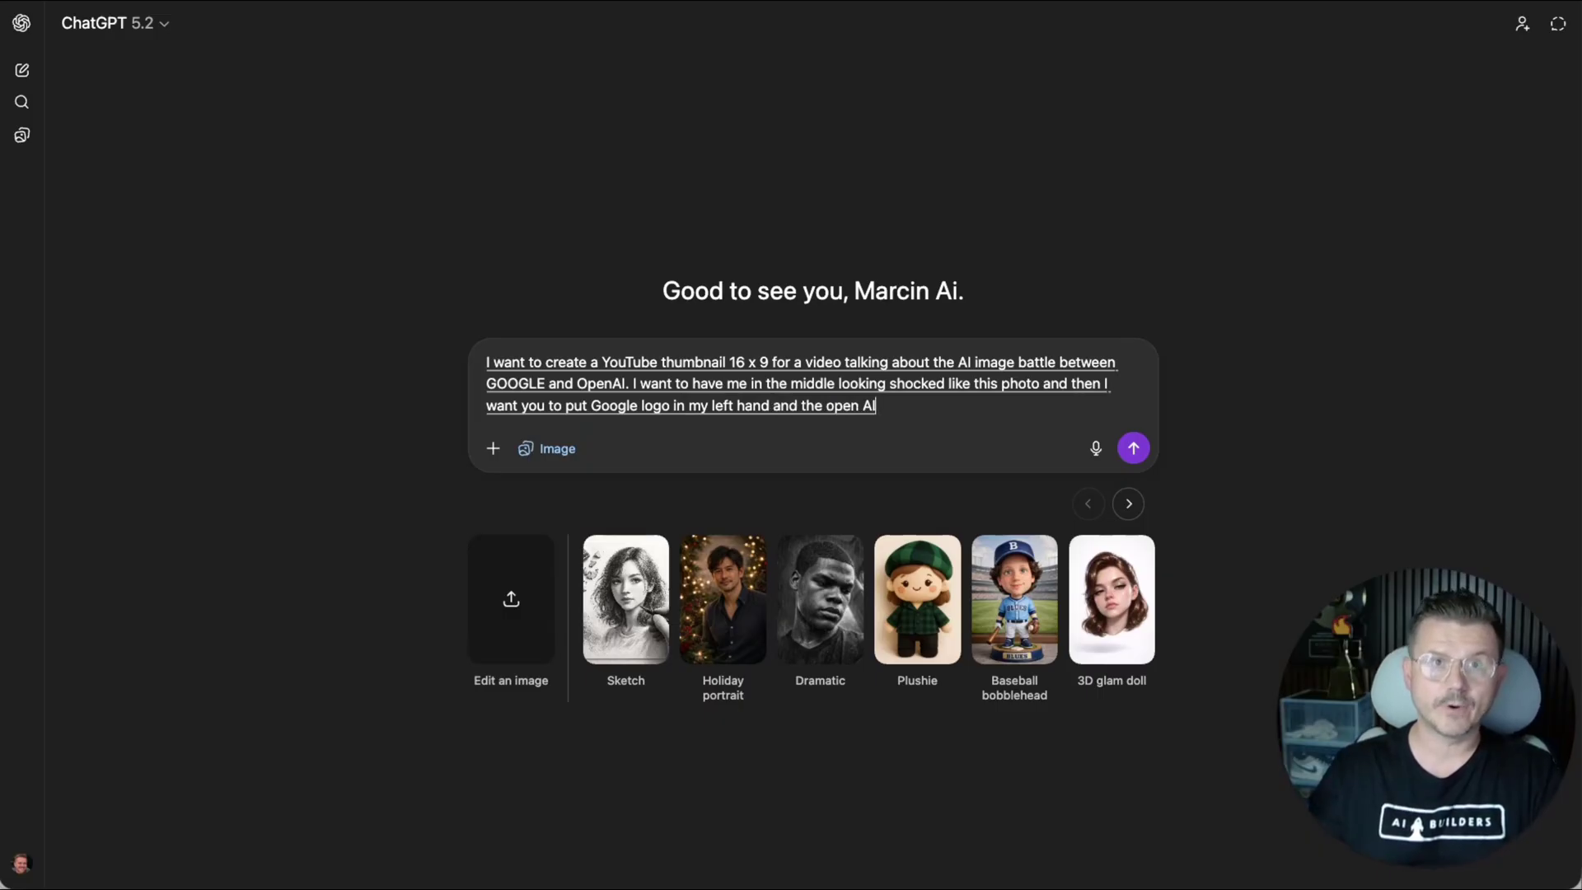
pyautogui.write(' logo in my right hand, and then I')
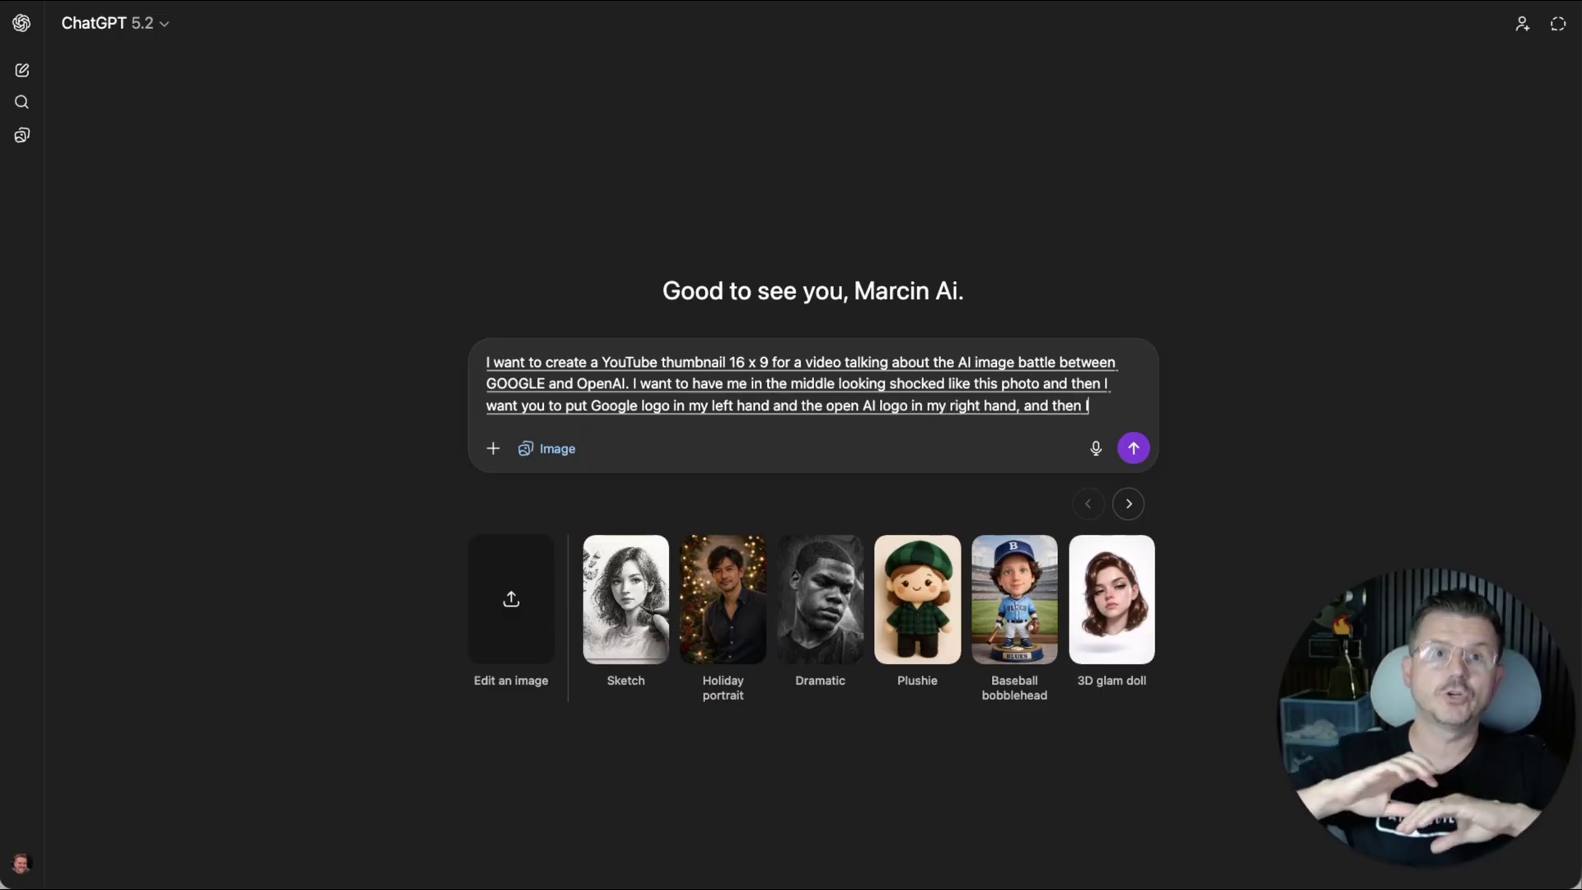
# Append "want you to put a collage of a bunch of image generated images behind me. I wanted to be MrBeast style with the color the styling"
pyautogui.write(' want you to put a collage of a')
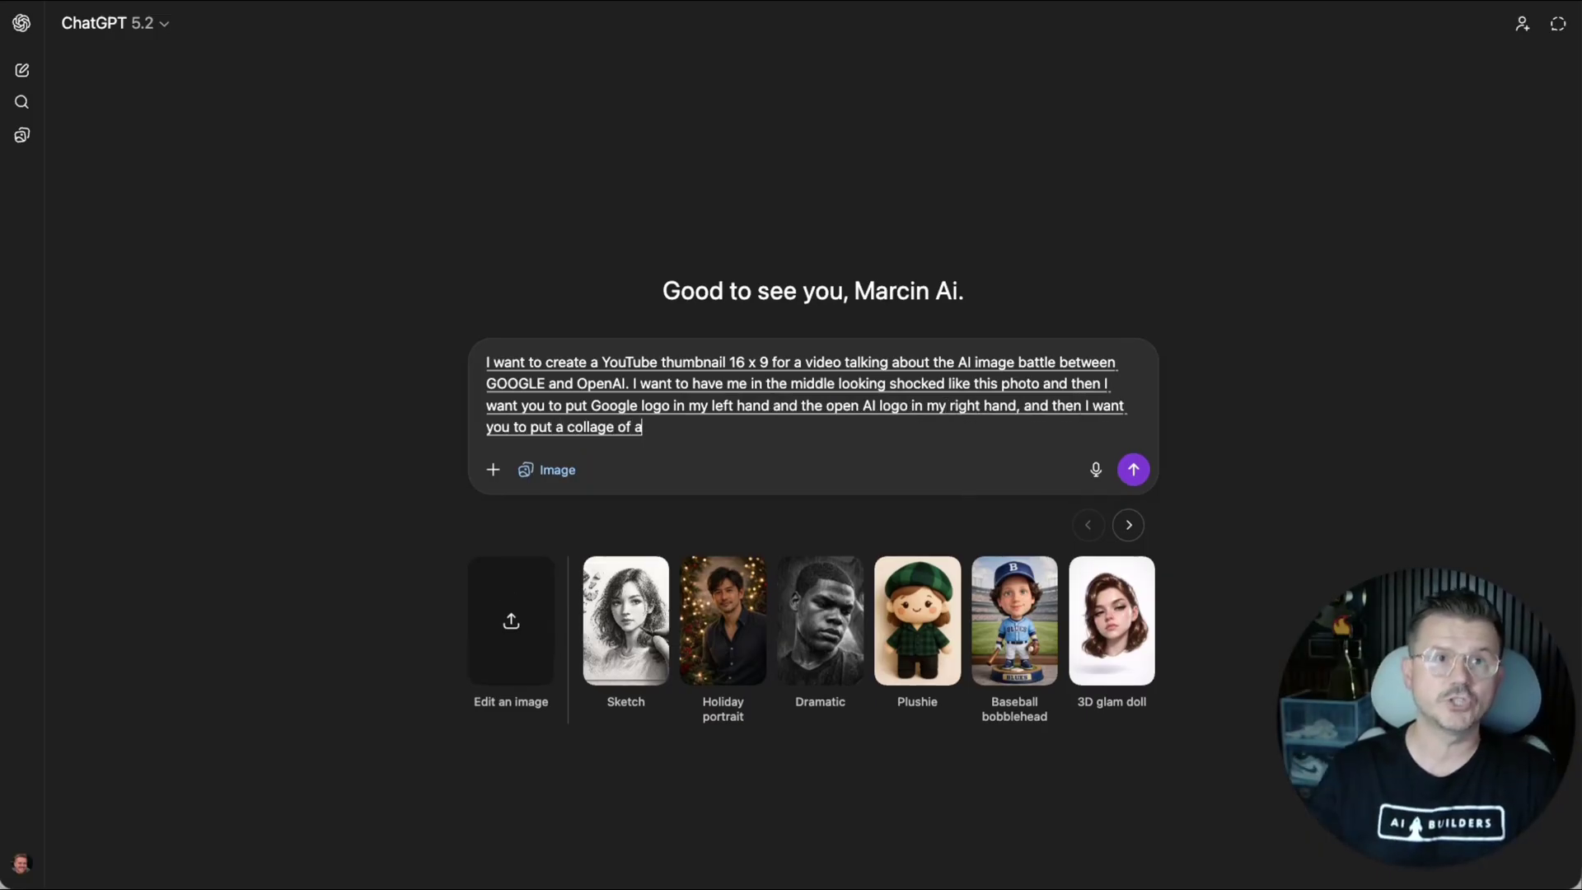
pyautogui.write(' bunch of image generated images behind me.')
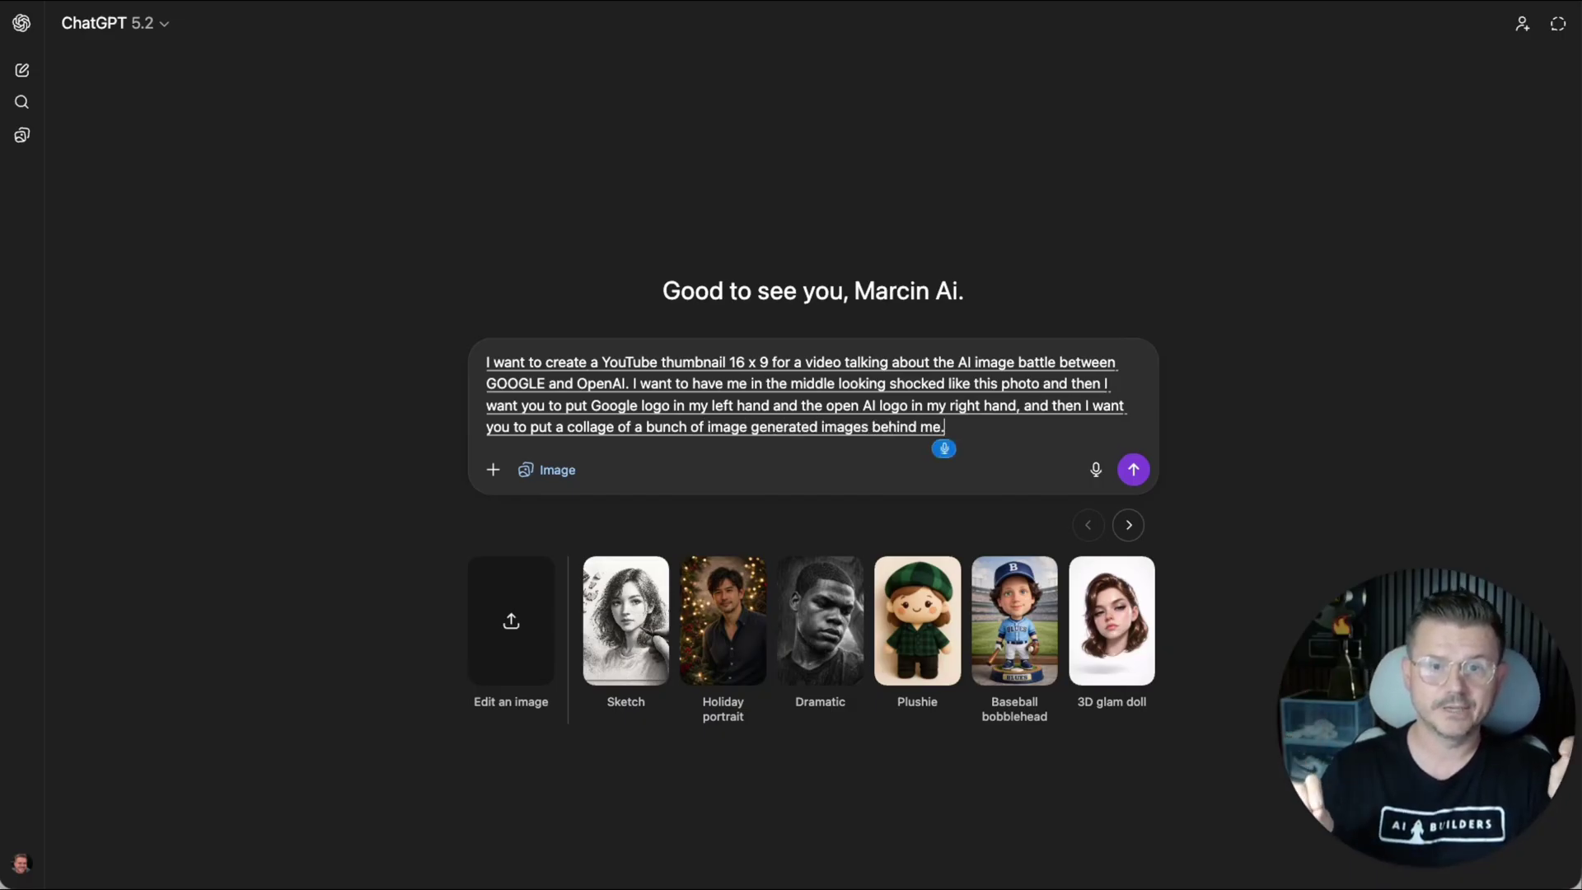
pyautogui.write(' I wanted to be MrBeast style.')
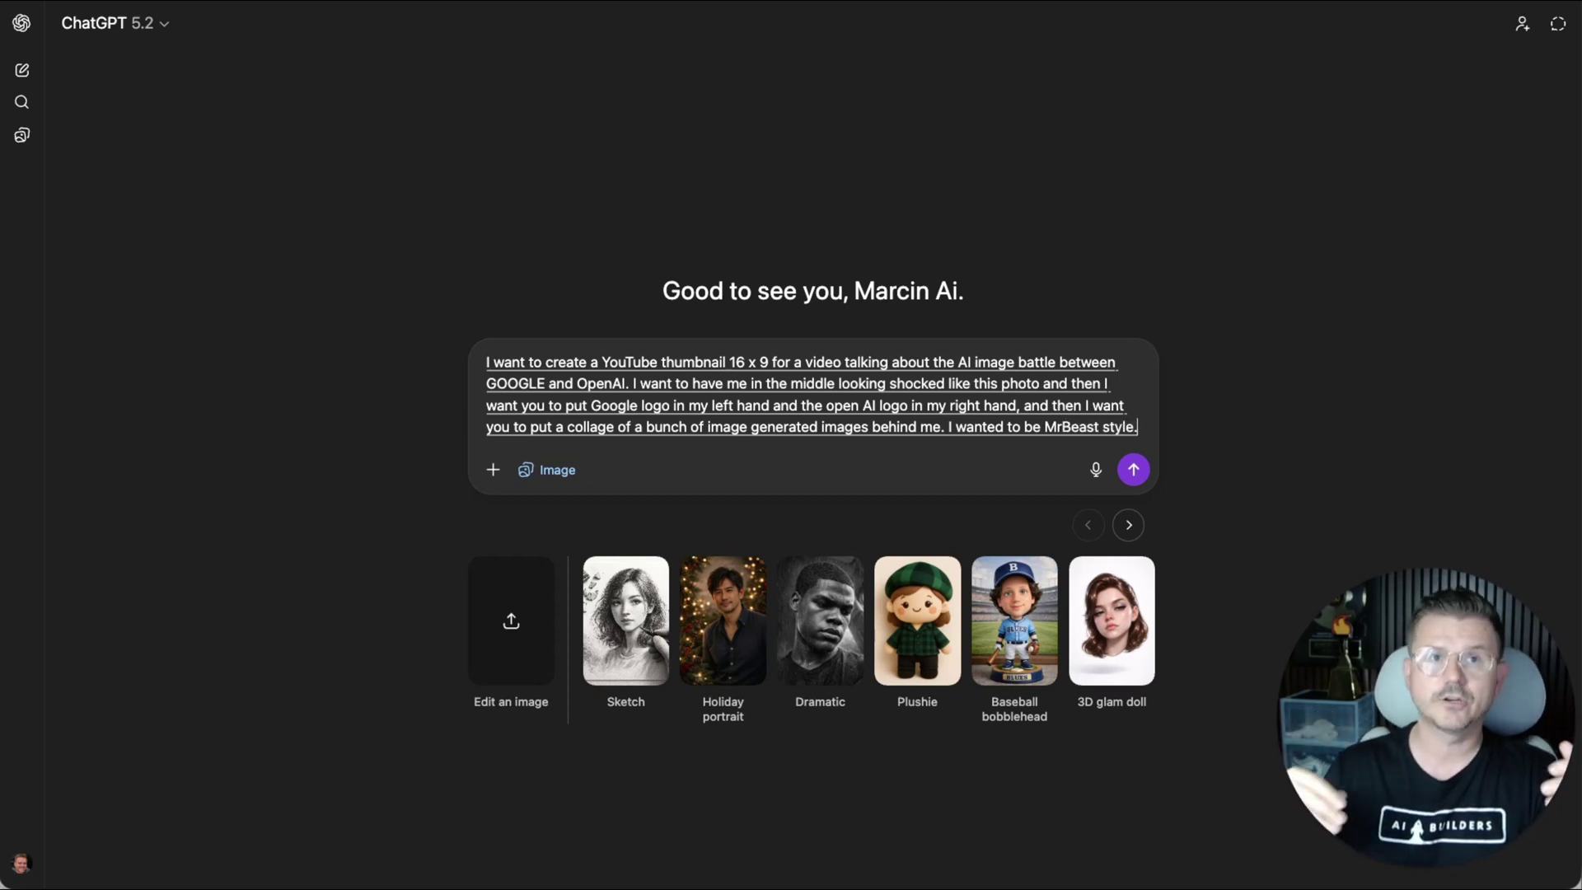
pyautogui.press('BackSpace')
pyautogui.write('with the color the styling.')
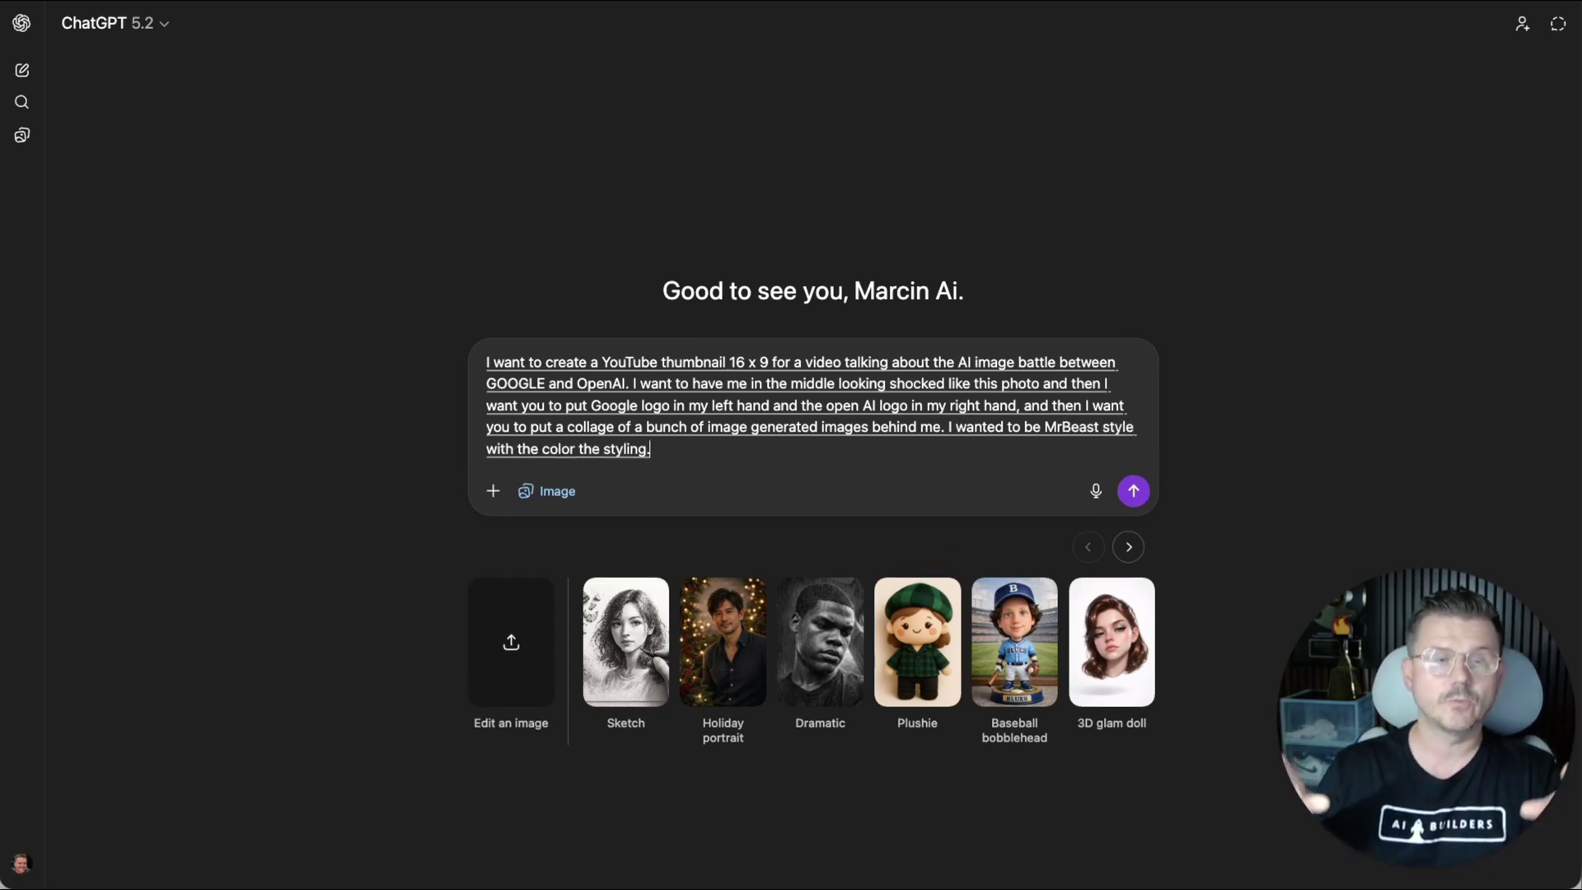
# Extend the prompt with "and also I want you to have the font big so it's bold and popped with a nice background and textures."
pyautogui.press('BackSpace')
pyautogui.write('and also I want you to have the font big')
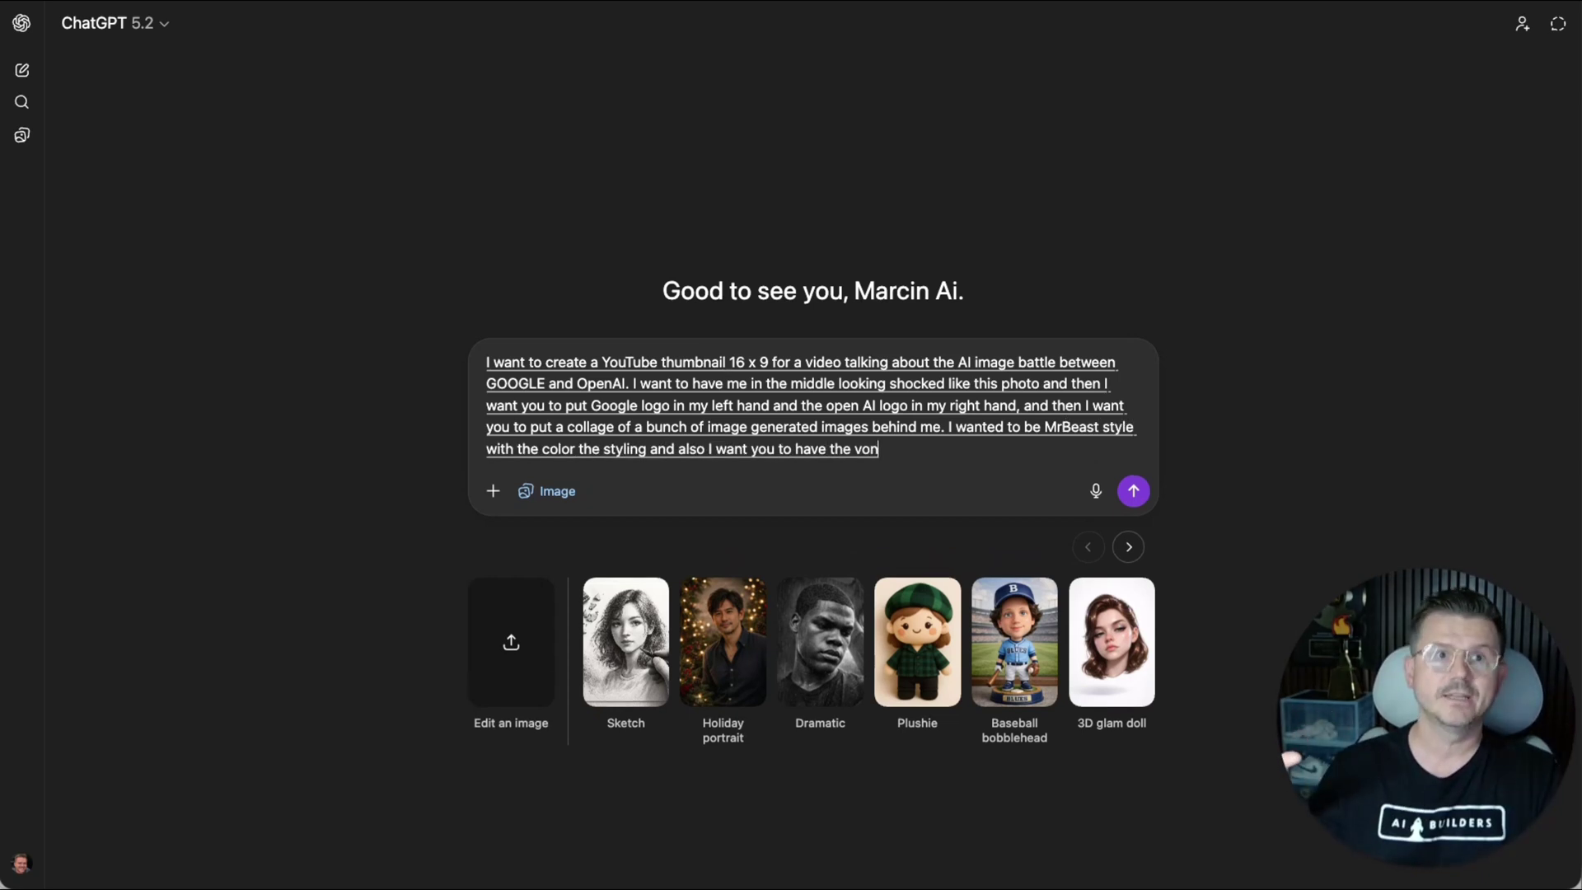
pyautogui.write(" so it's bold")
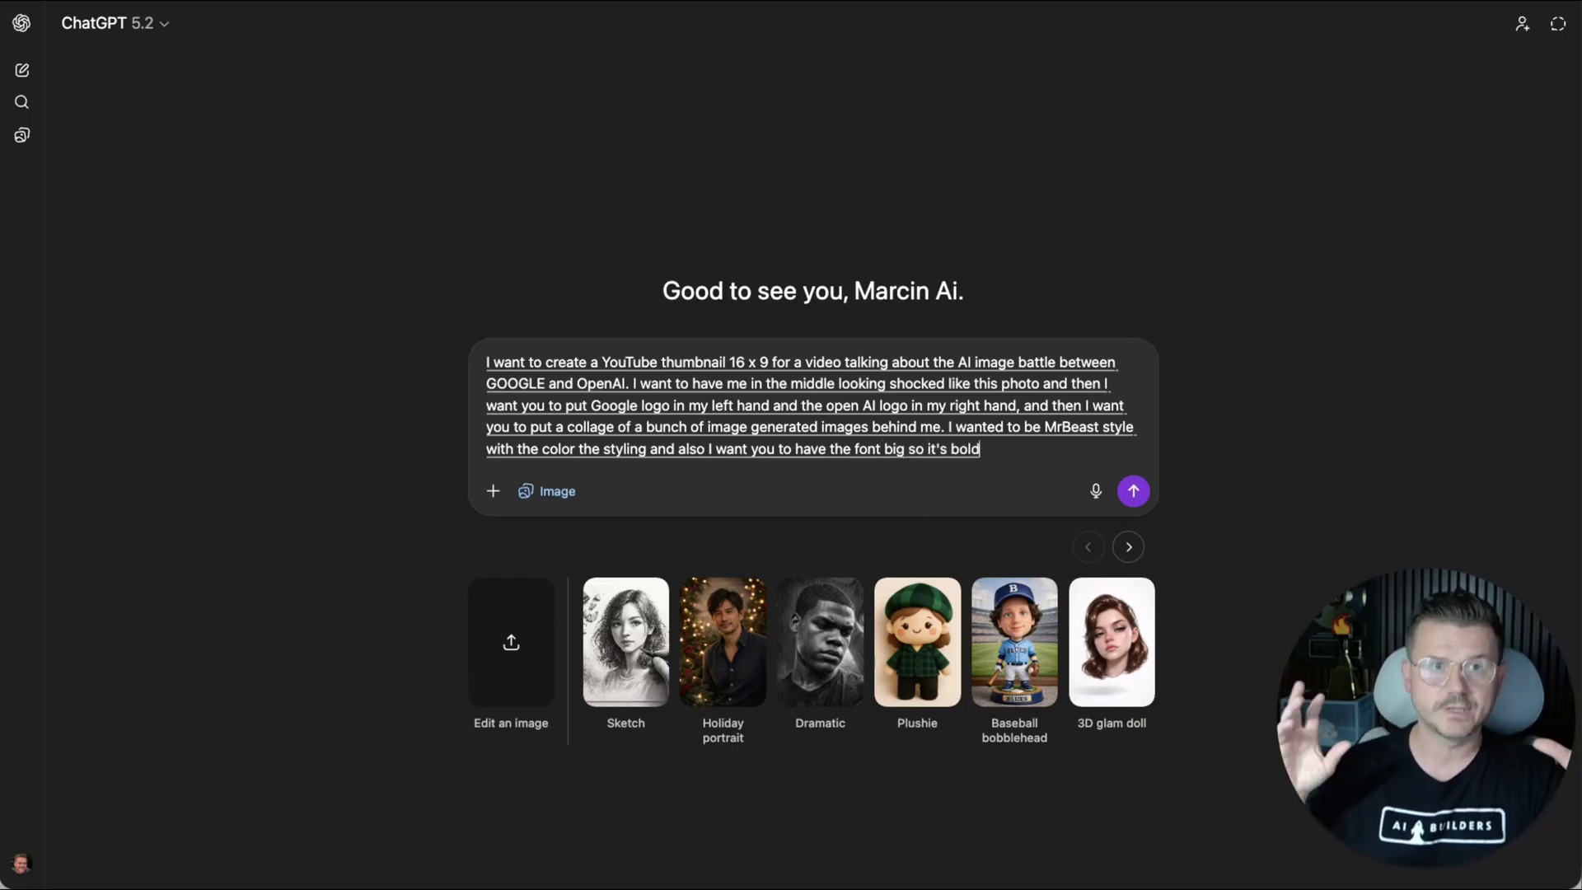
pyautogui.write(' and popped with a nice background and textures.')
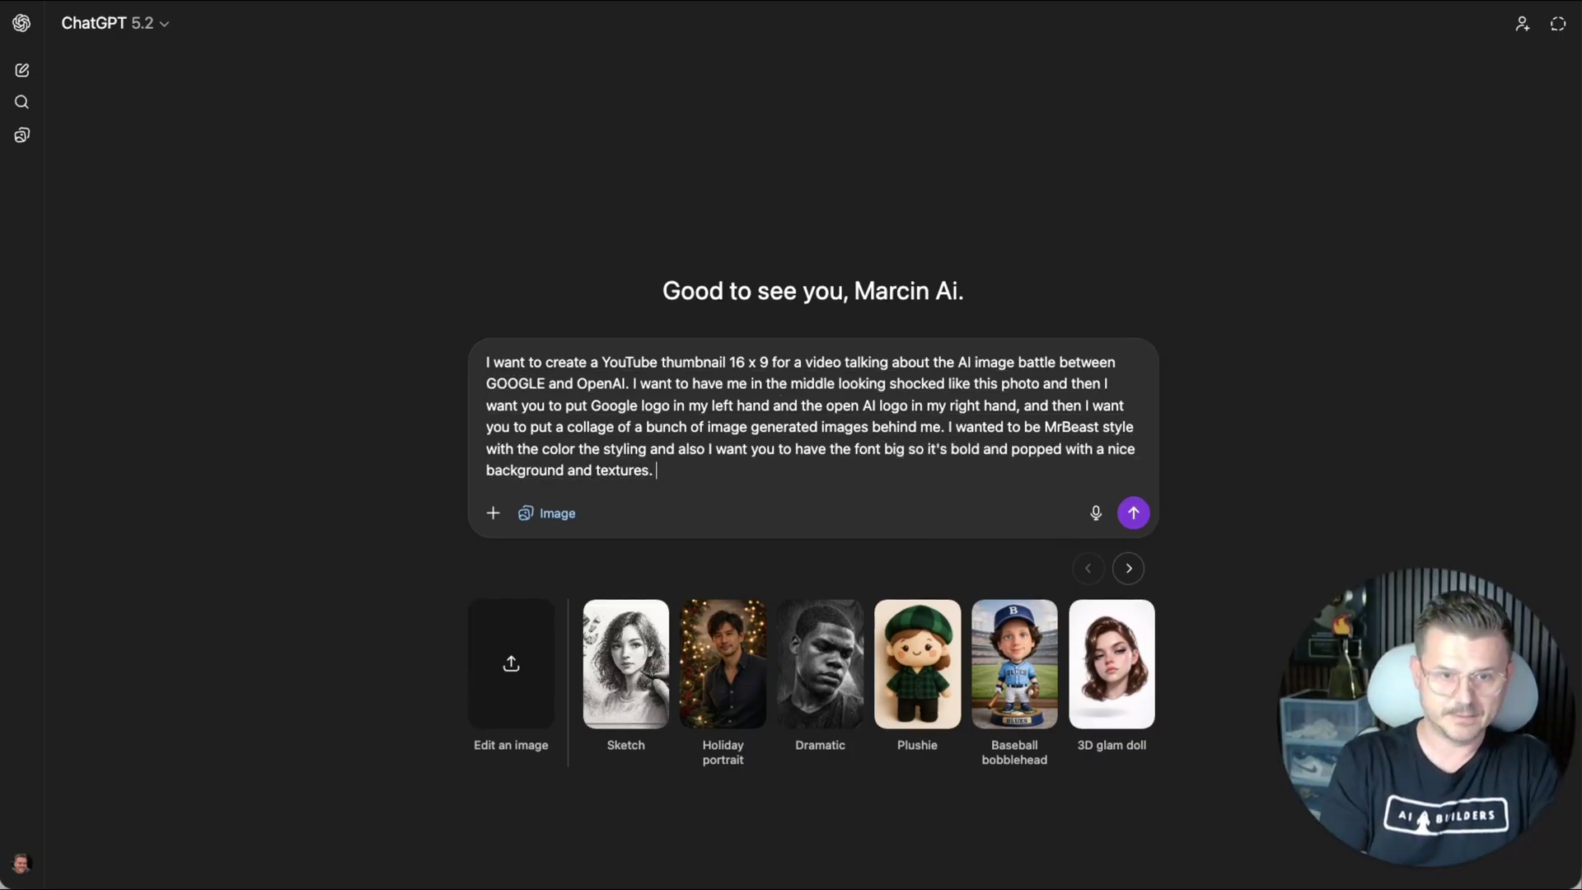
# Copy the full prompt text, attach the shocked-face photo, and submit the thumbnail request
pyautogui.press('super+a')
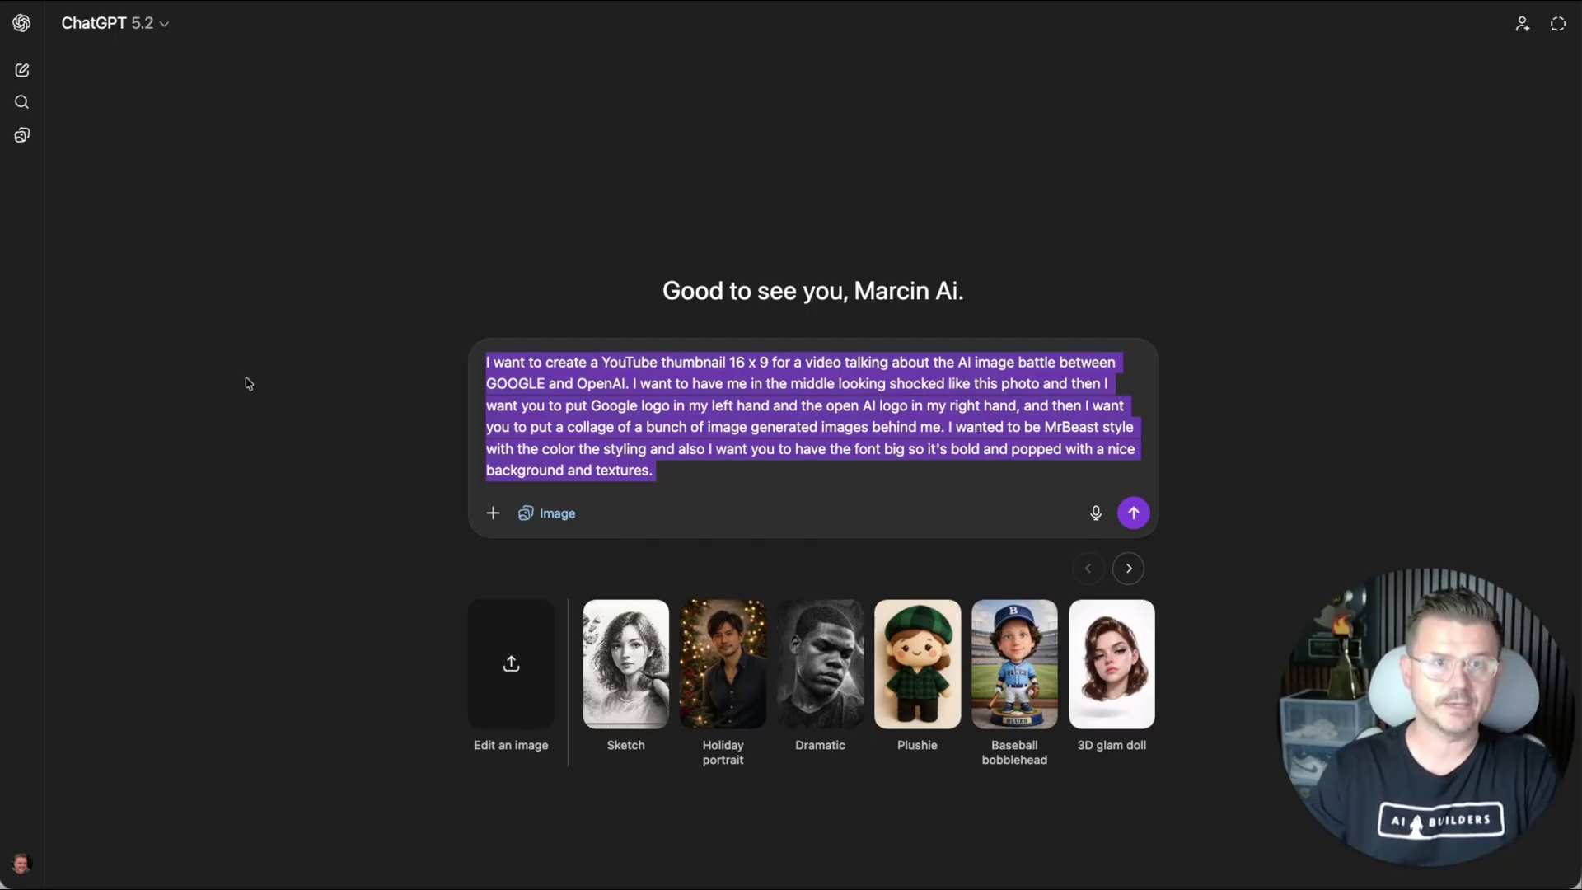
pyautogui.moveTo(1550, 264); pyautogui.dragTo(613, 443)
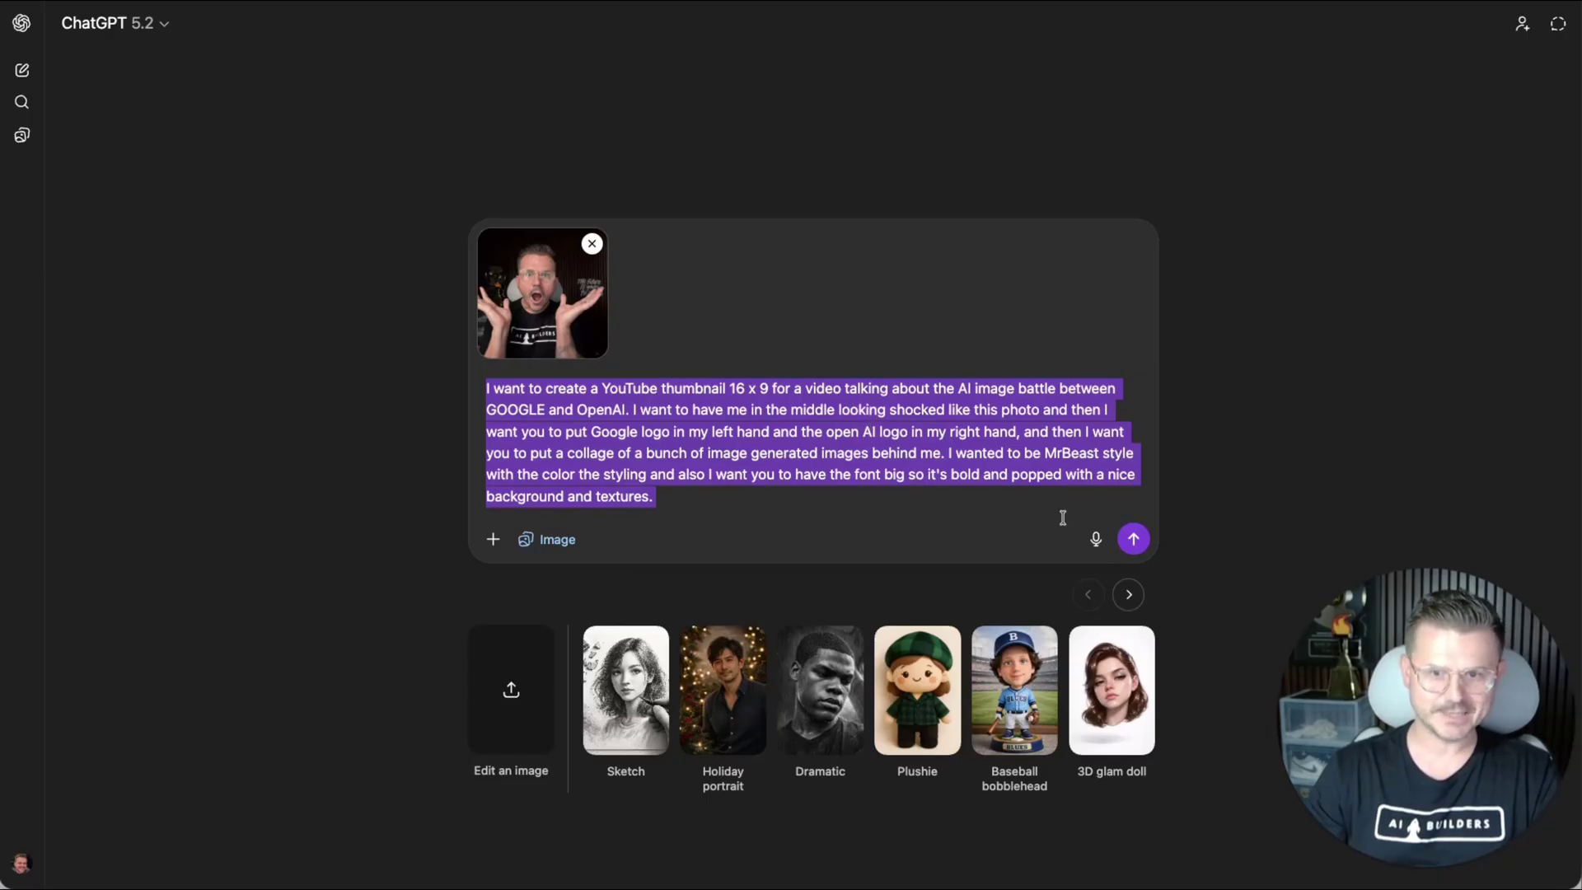
pyautogui.click(1134, 539)
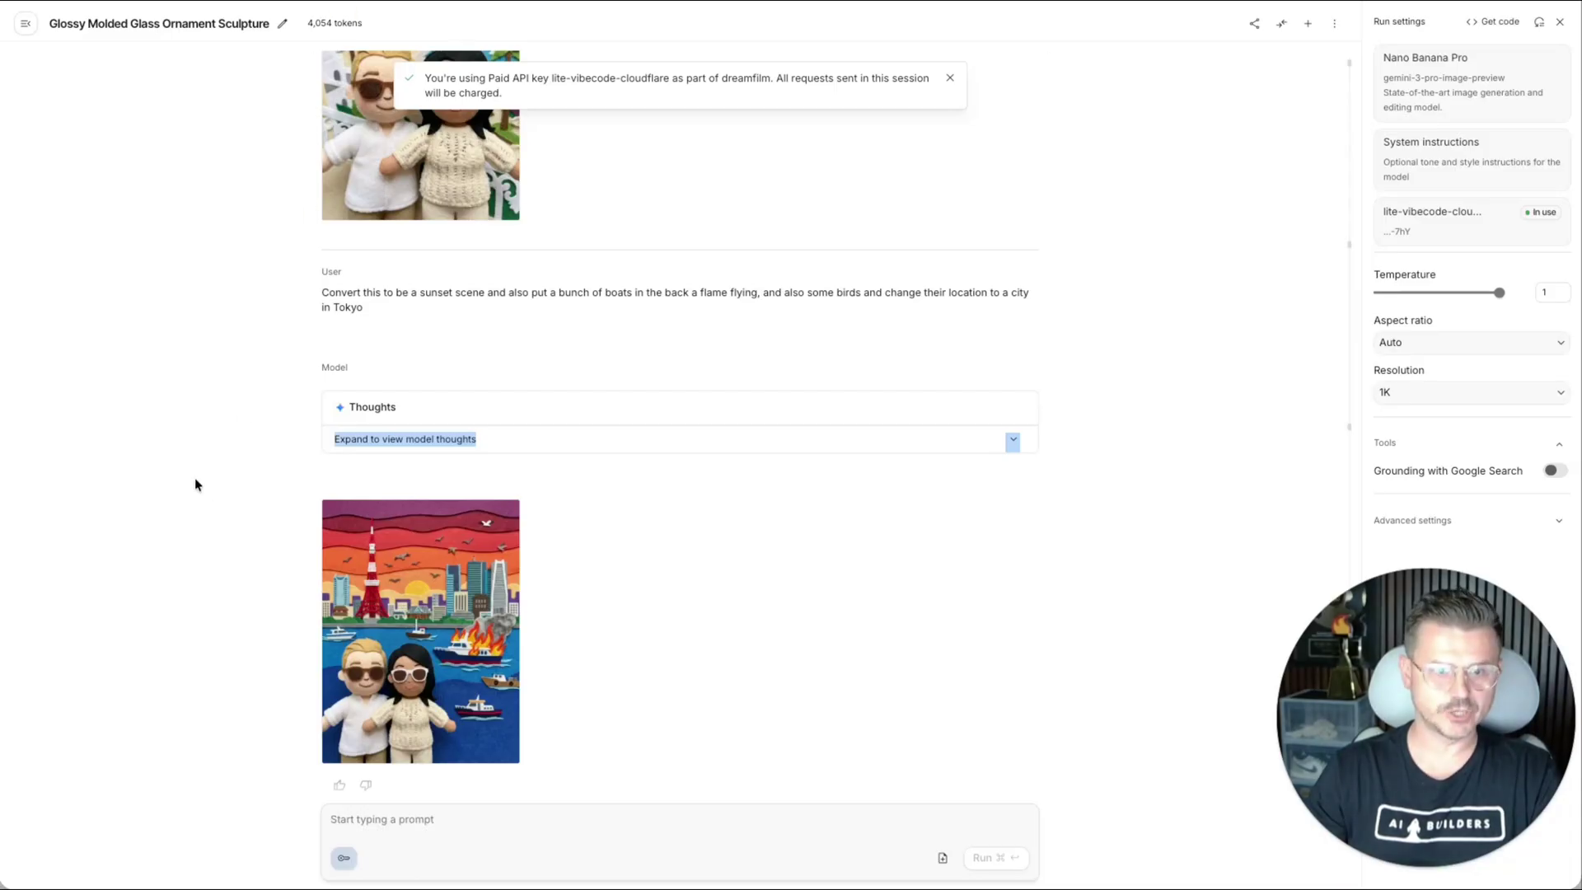
# Switch to Google AI Studio and run the same thumbnail prompt in Nano Banana Pro with IMG_1618.JPG attached
pyautogui.click(473, 817)
pyautogui.write("I want to create a YouTube thumbnail 16 × 9 for a video talking about the AI image battle between GOOGLE and OpenAI. I want to have me in the middle looking shocked like this photo and then I want you to put Google logo in my left hand and the open AI logo in my right hand, and then I want you to put a collage of a bunch of image generated images behind me. I wanted to be MrBeast style with the color the styling and also I want you to have the font big so it's bold and popped with a nice background and textures.")
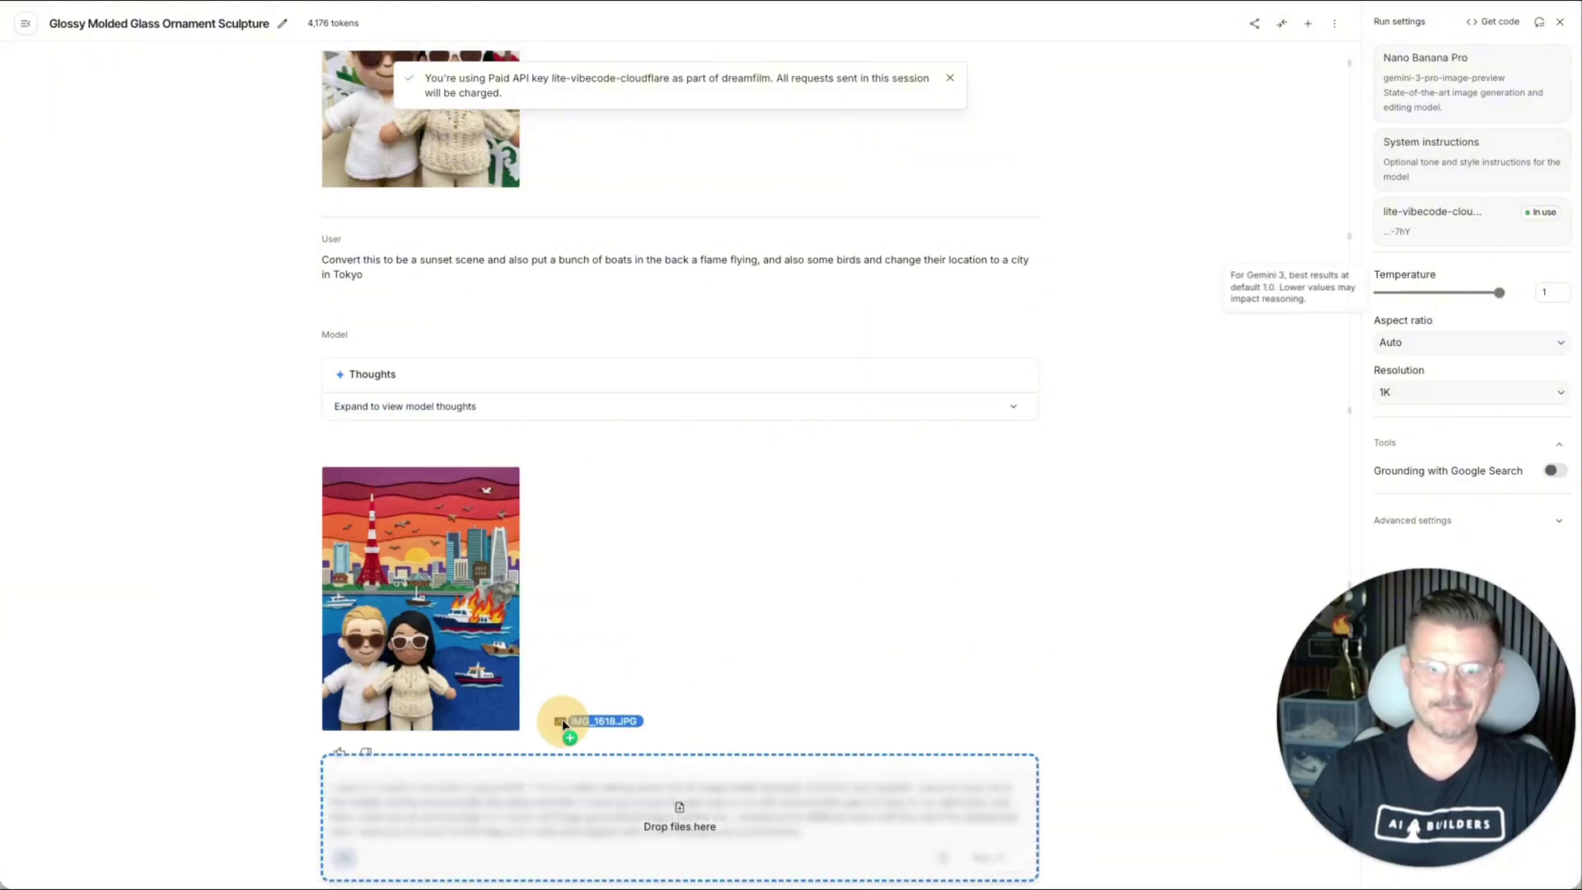
pyautogui.moveTo(562, 718); pyautogui.dragTo(526, 788)
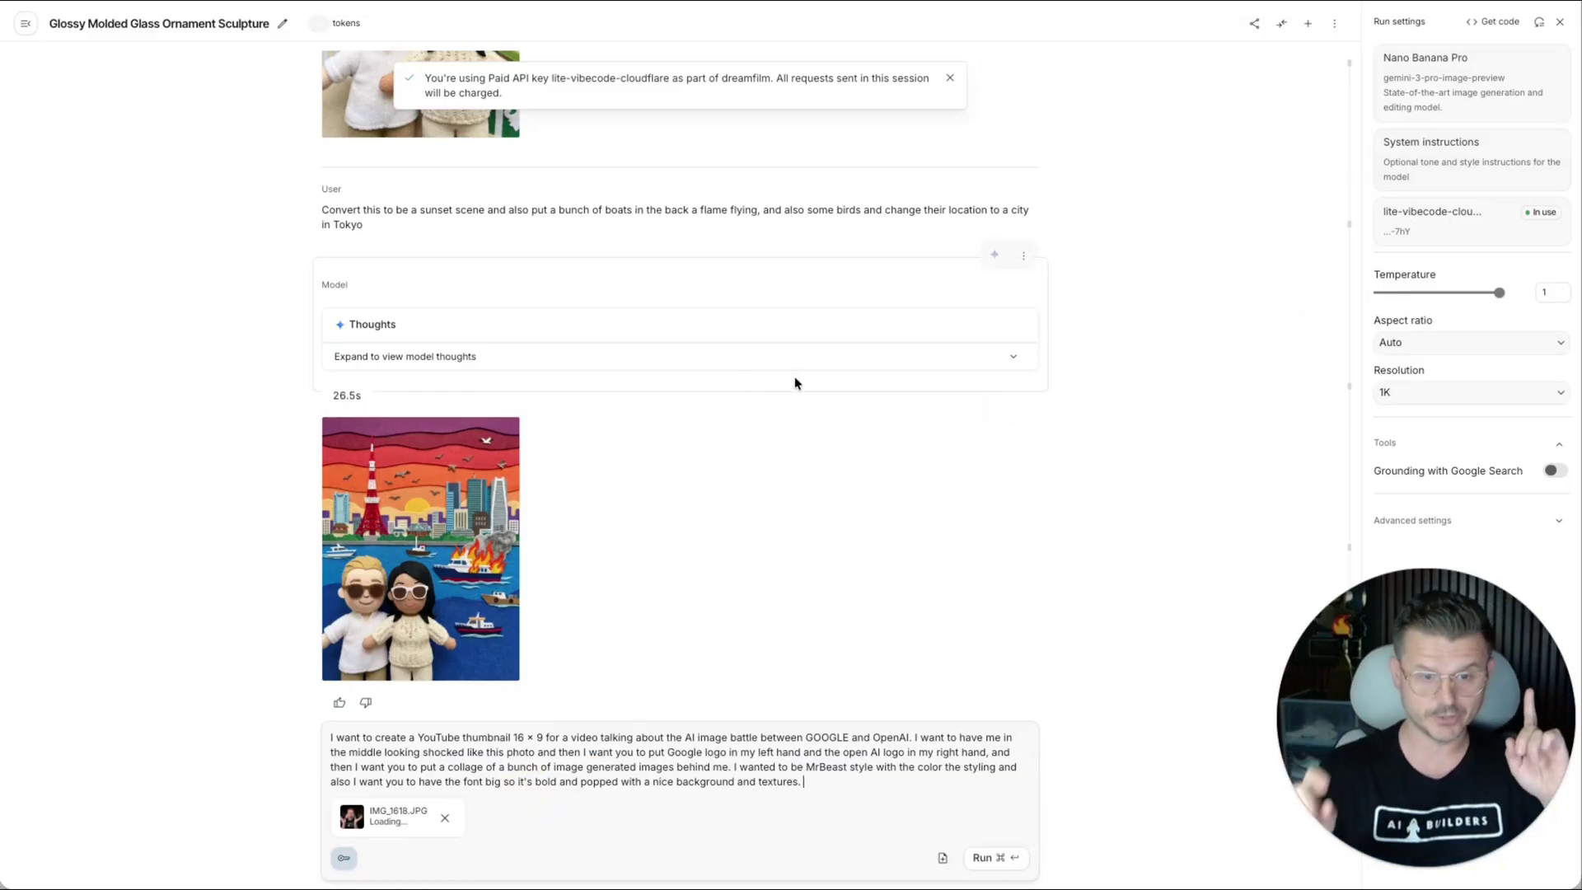
pyautogui.click(992, 858)
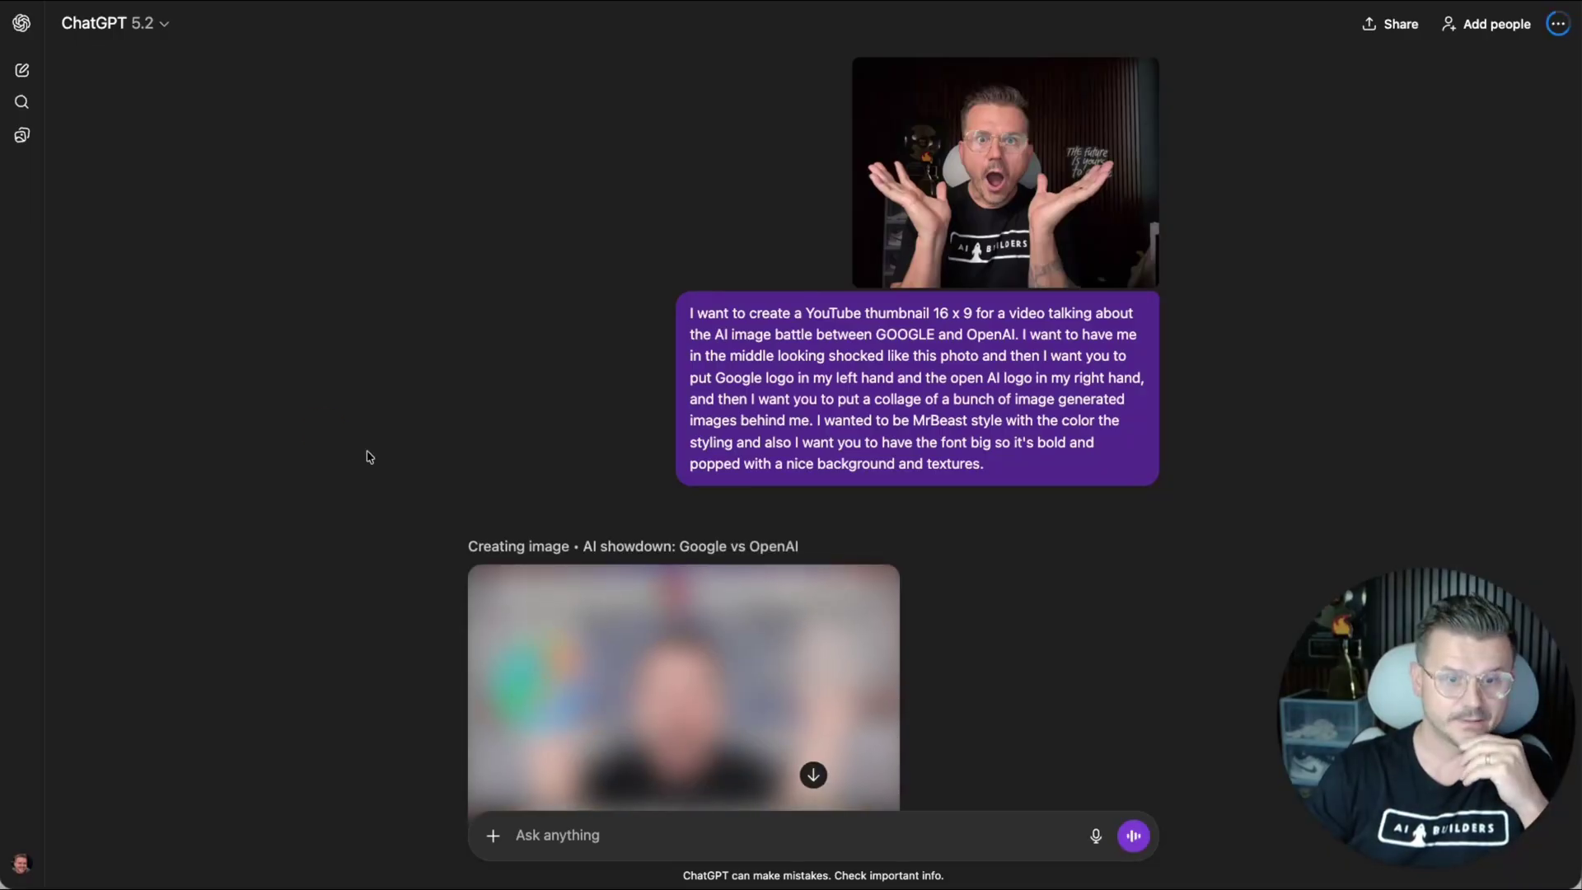
# Switch back to ChatGPT and examine the generated thumbnail enlarged, closing the view
pyautogui.scroll(-3, 364, 453)
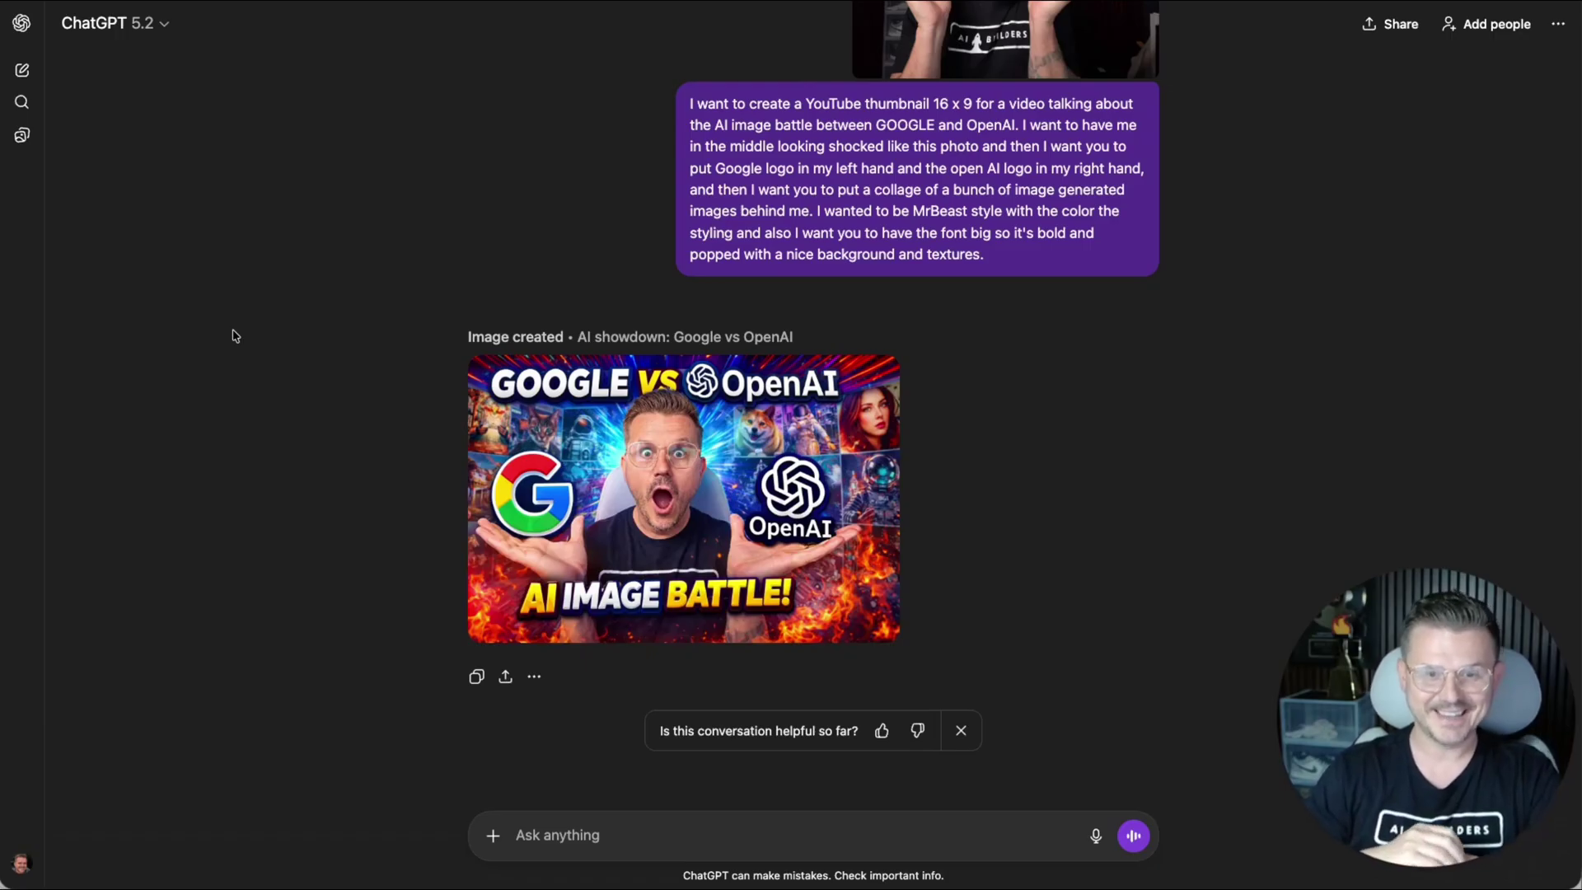
pyautogui.click(820, 551)
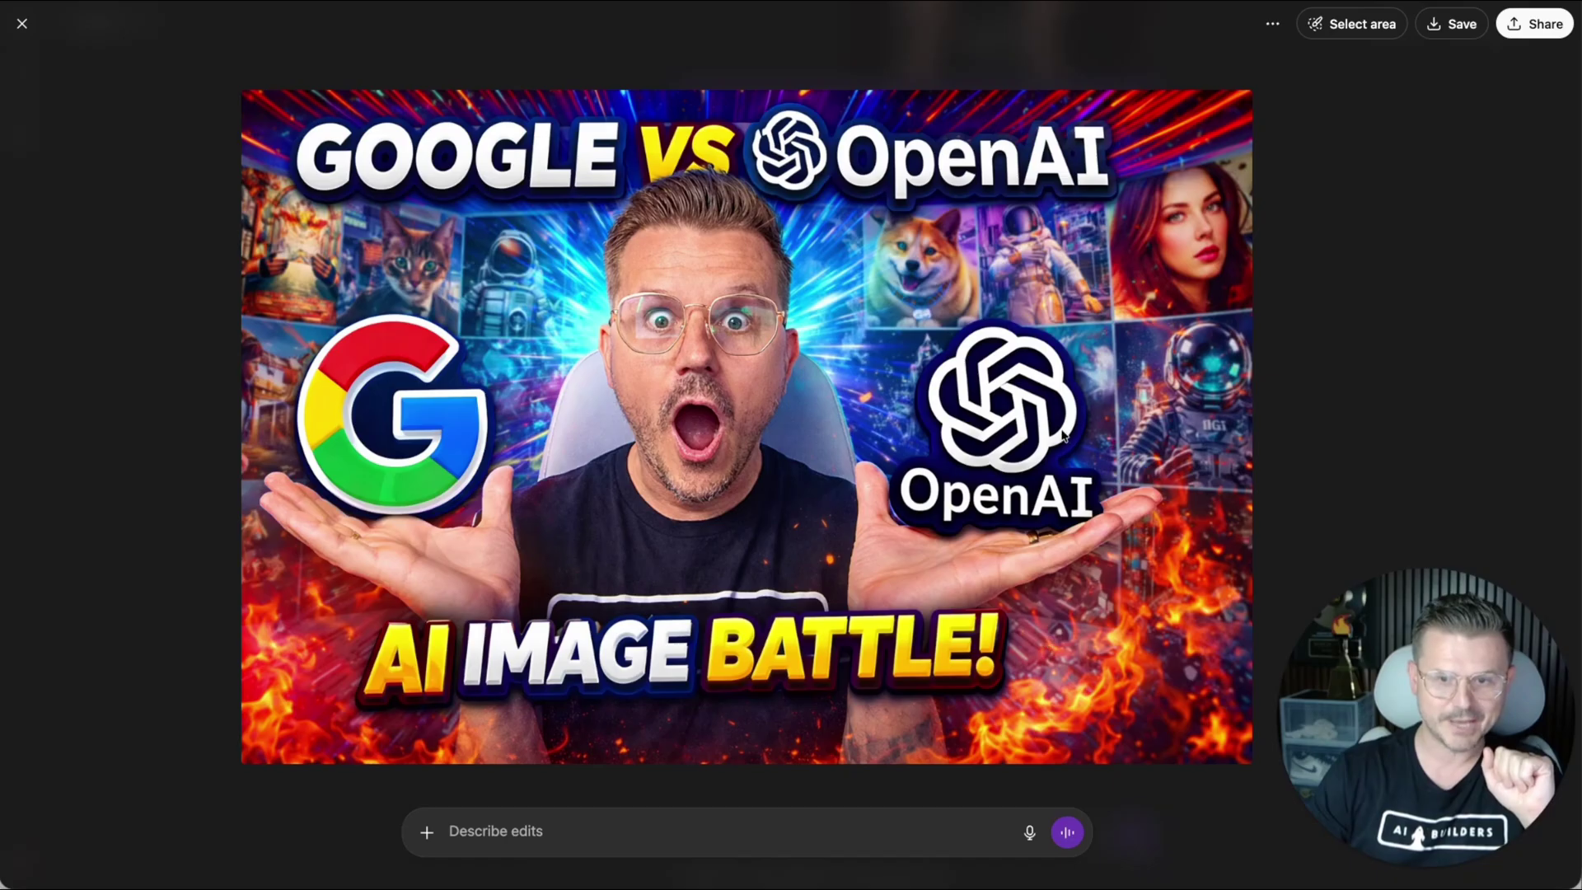
pyautogui.click(124, 367)
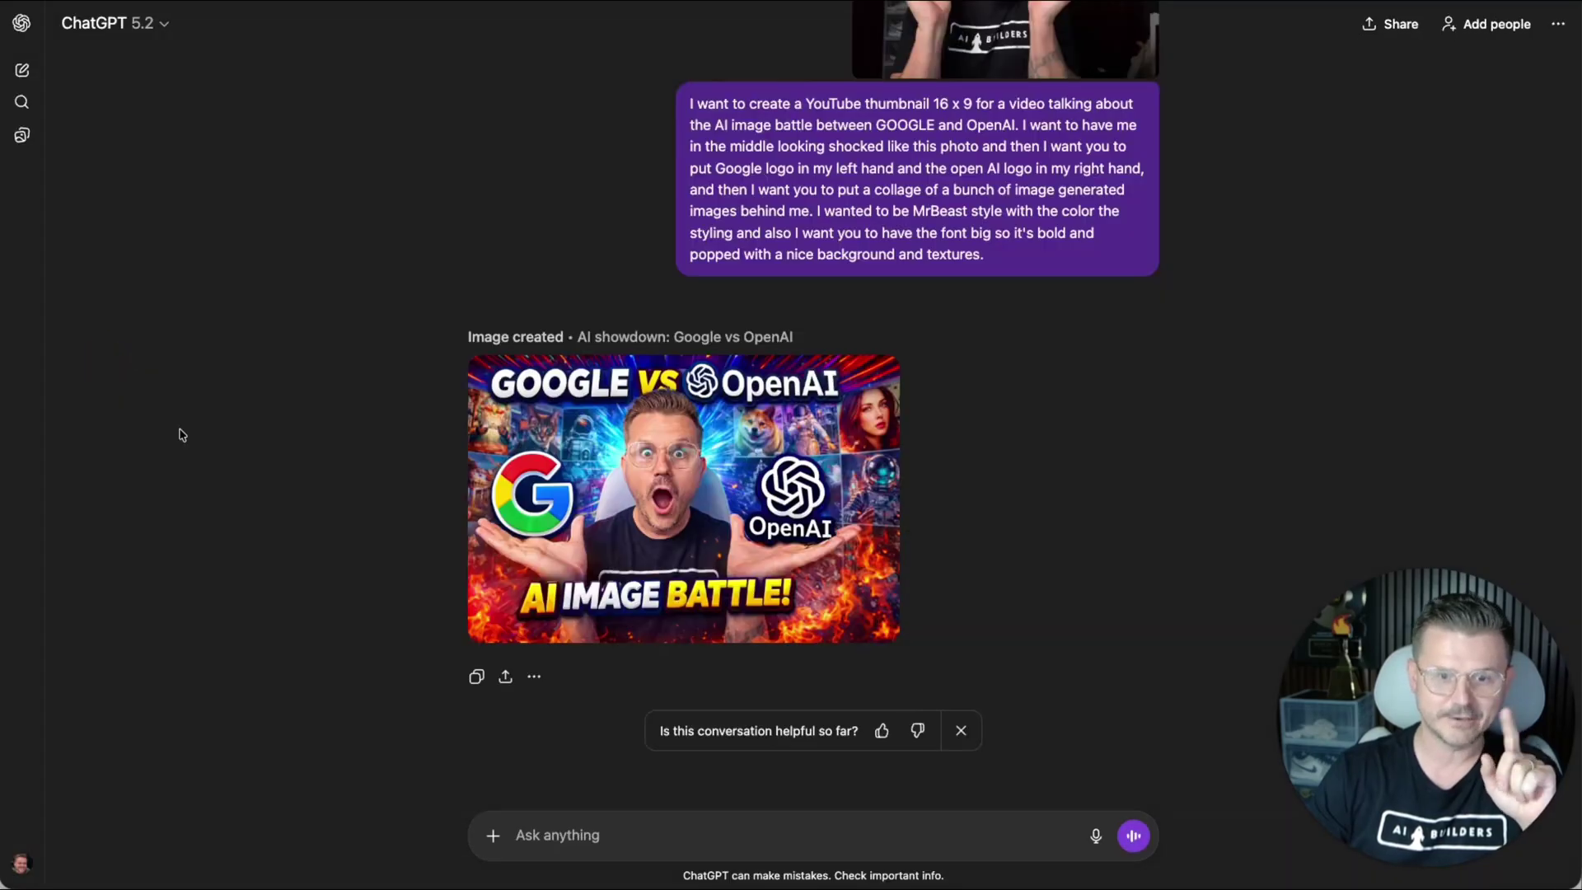
# Reopen the ChatGPT thumbnail and mark the OpenAI logo and name in its headline as the area to edit
pyautogui.click(733, 408)
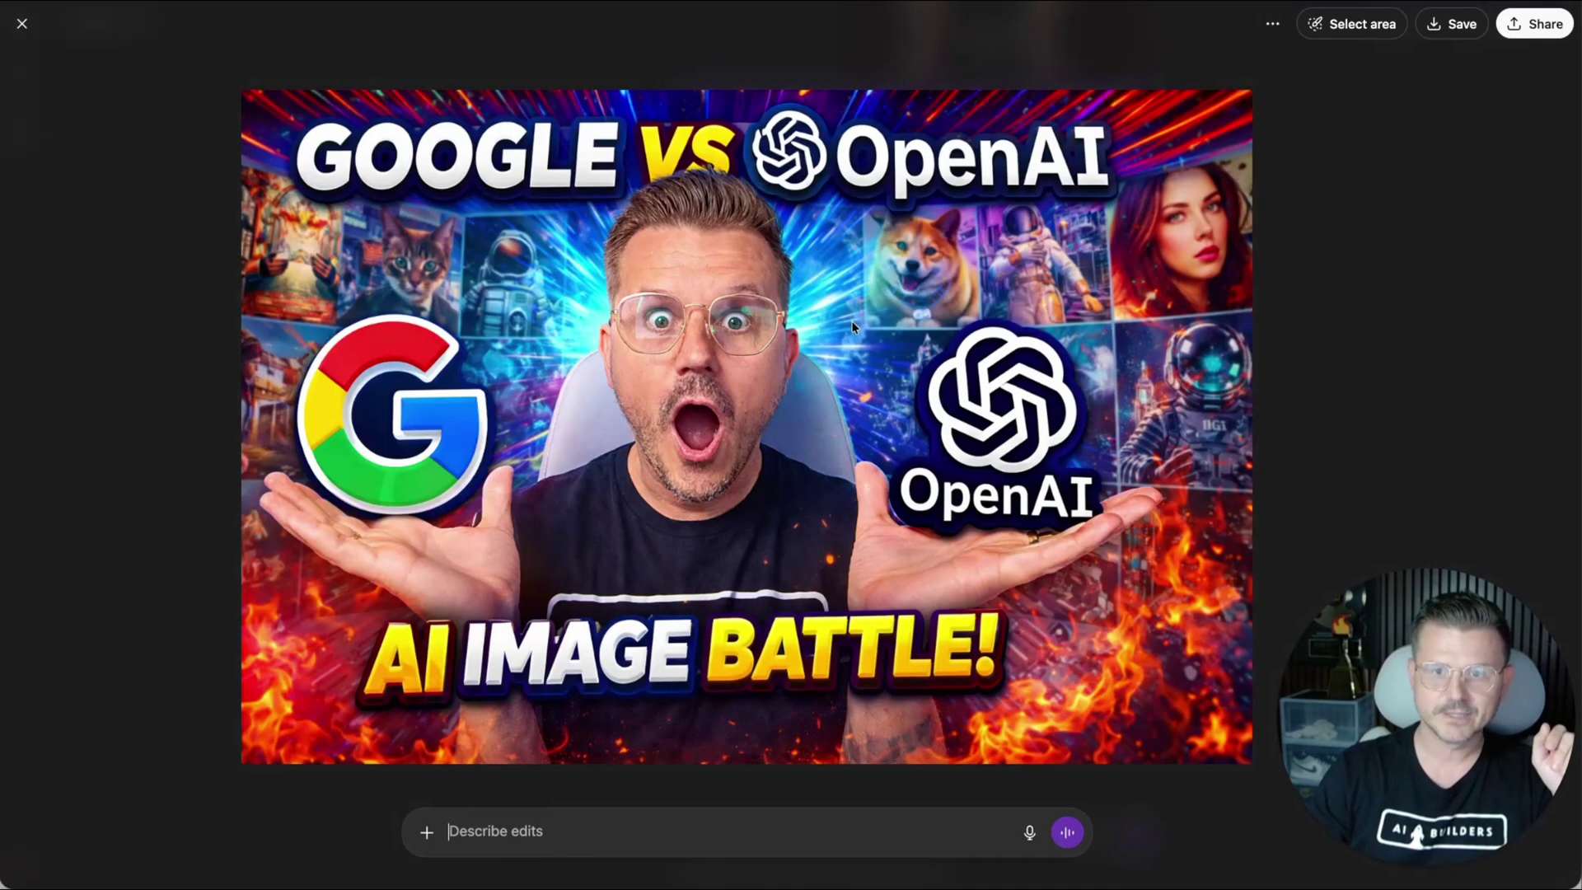
pyautogui.click(1351, 25)
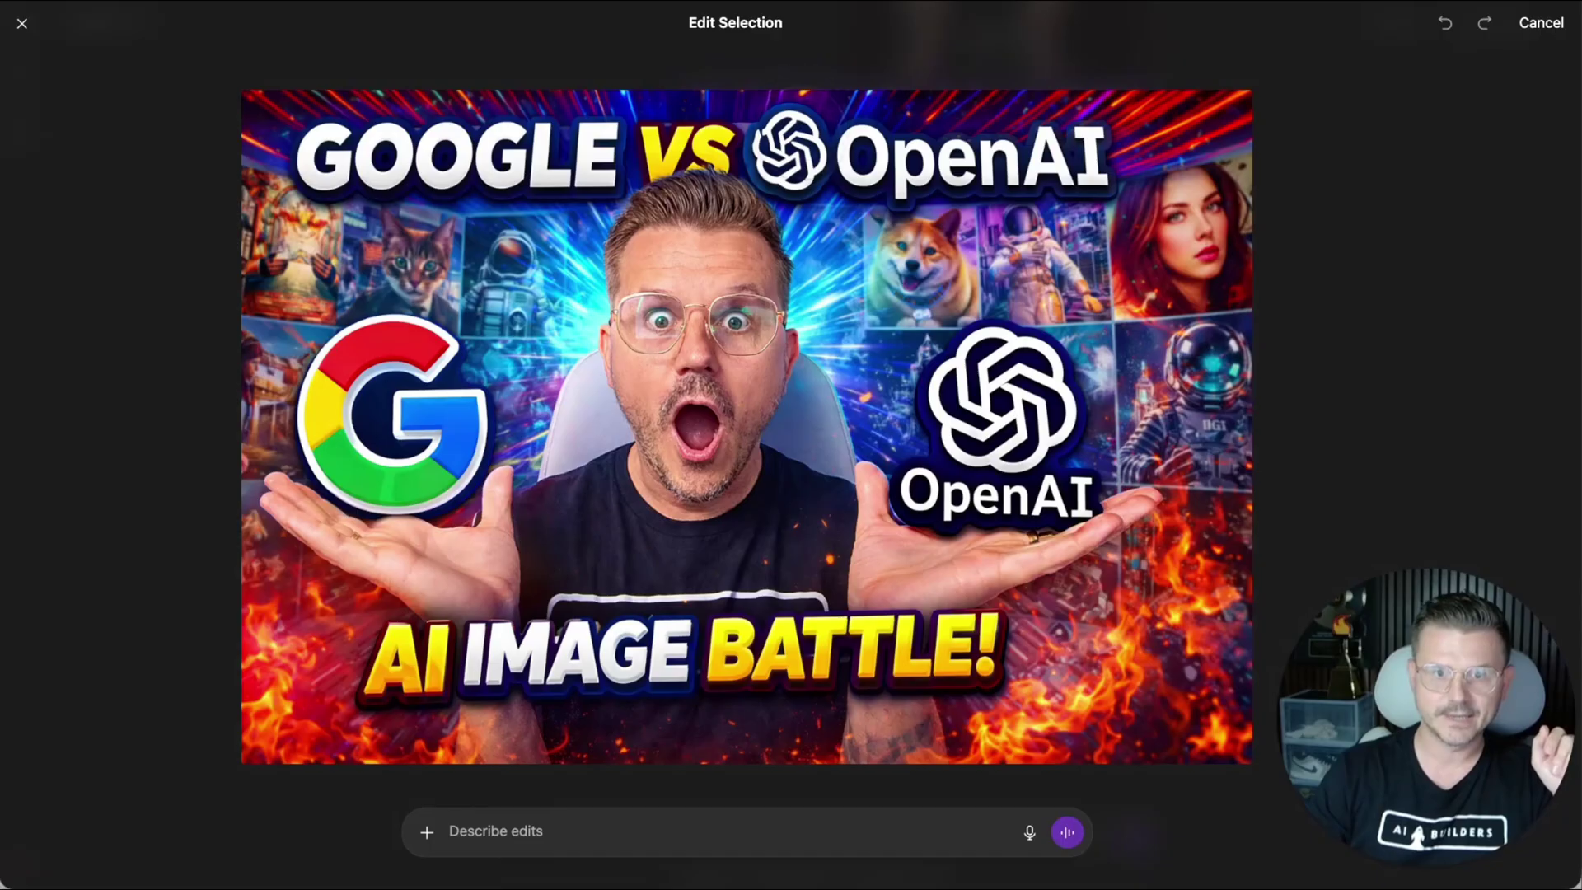
pyautogui.moveTo(732, 178)
pyautogui.mouseDown()
pyautogui.moveTo(791, 132)
pyautogui.moveTo(783, 185)
pyautogui.moveTo(816, 164)
pyautogui.moveTo(1084, 160)
pyautogui.mouseUp()
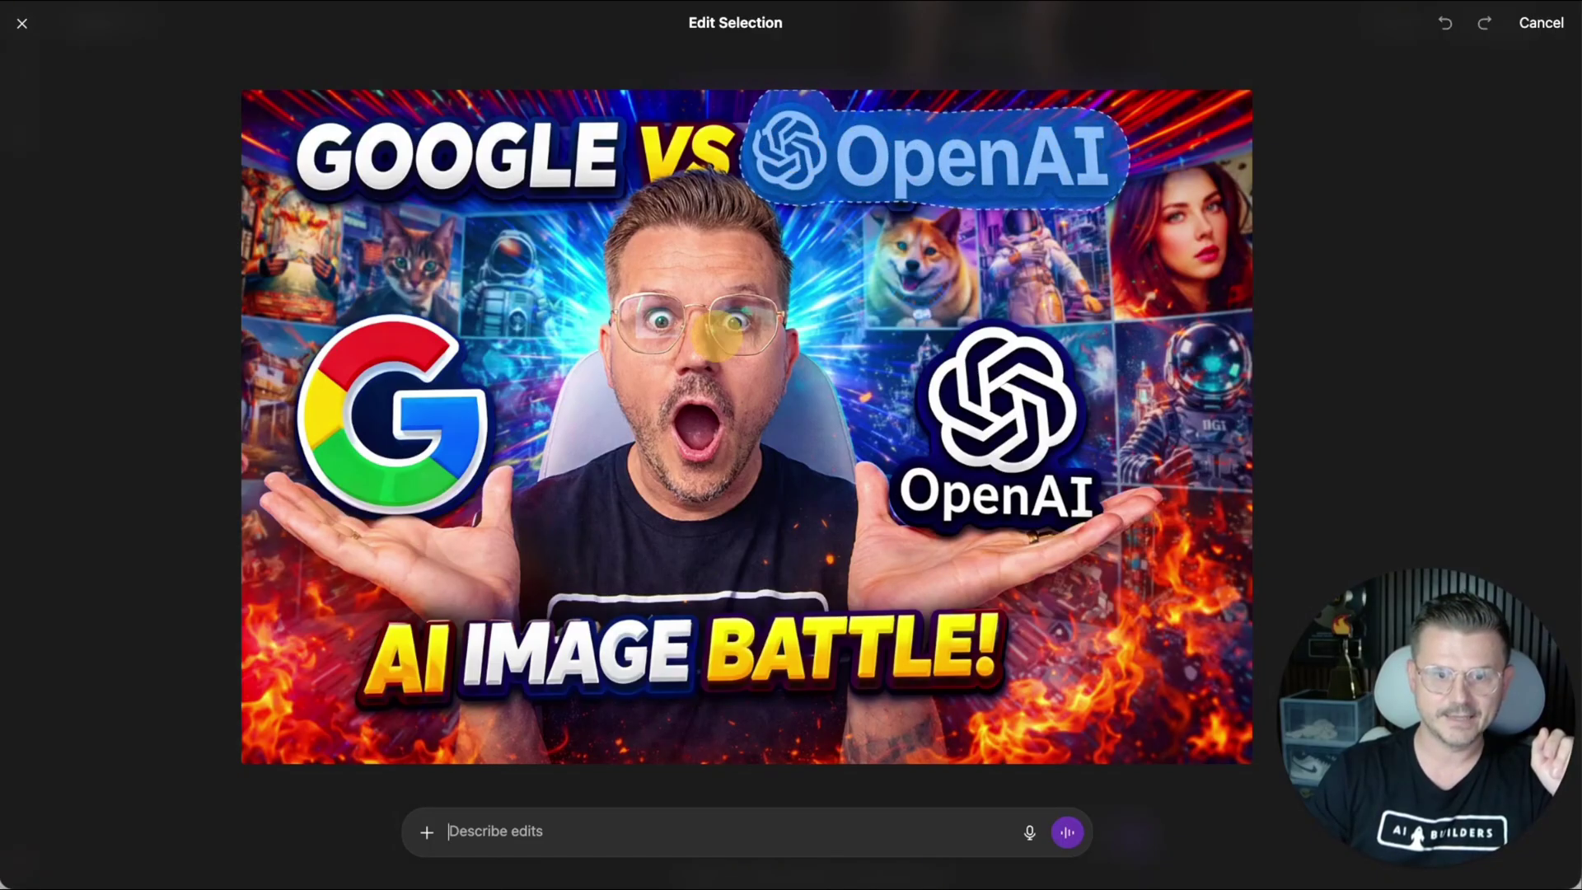
# Submit the edit "Remove the logo and put OpenAI next to the vs" for the marked headline area
pyautogui.click(573, 818)
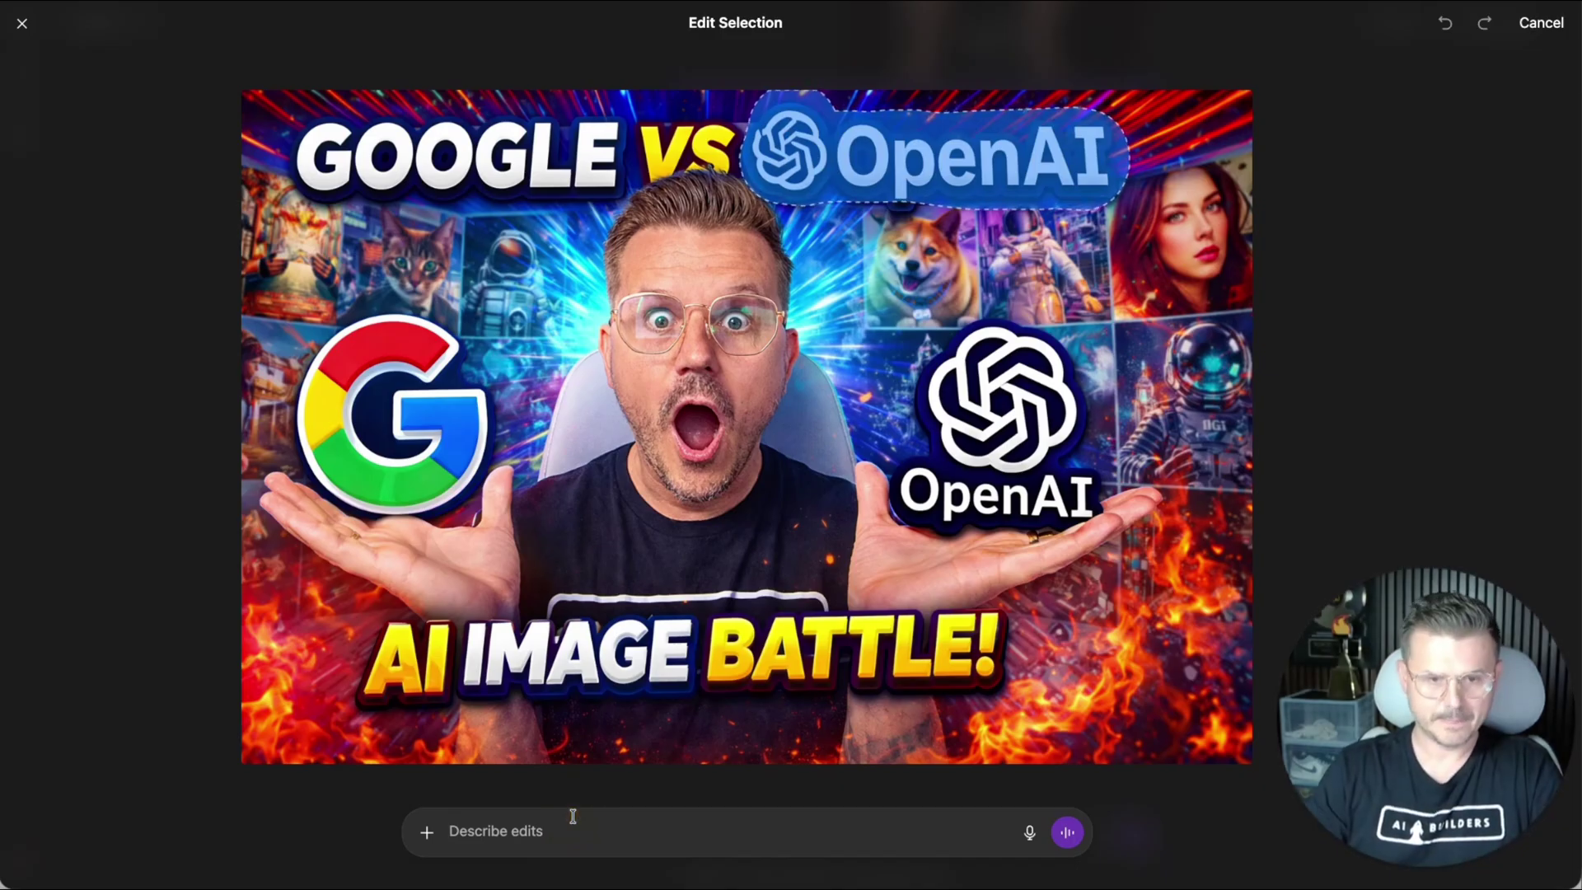
pyautogui.click(448, 811)
pyautogui.write('Remove')
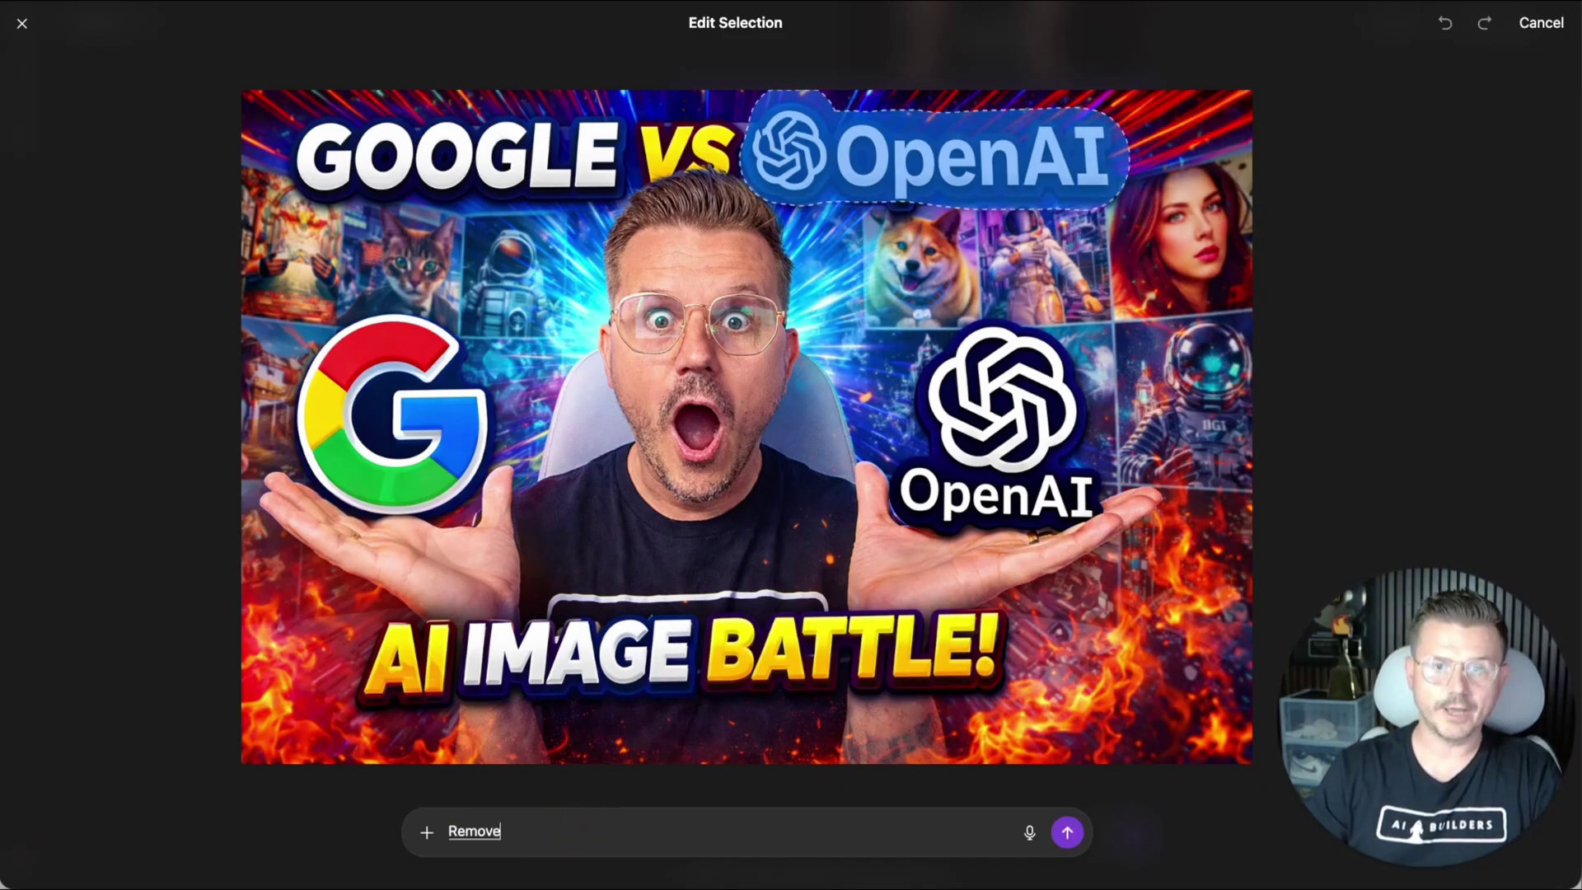
pyautogui.write(' the logo and put open')
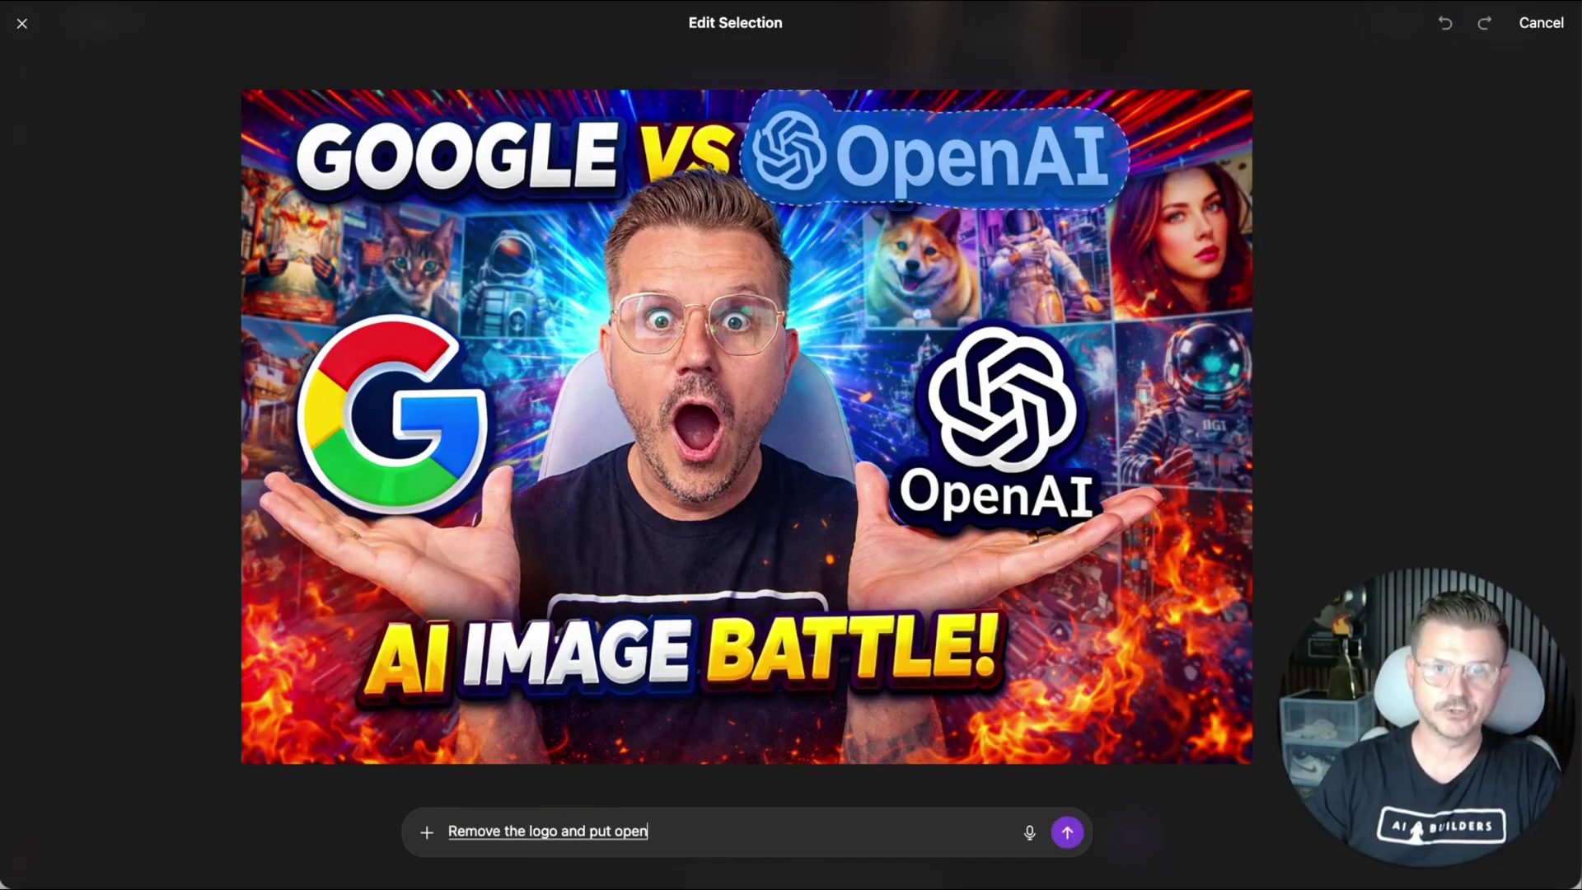
pyautogui.write(' AI next to')
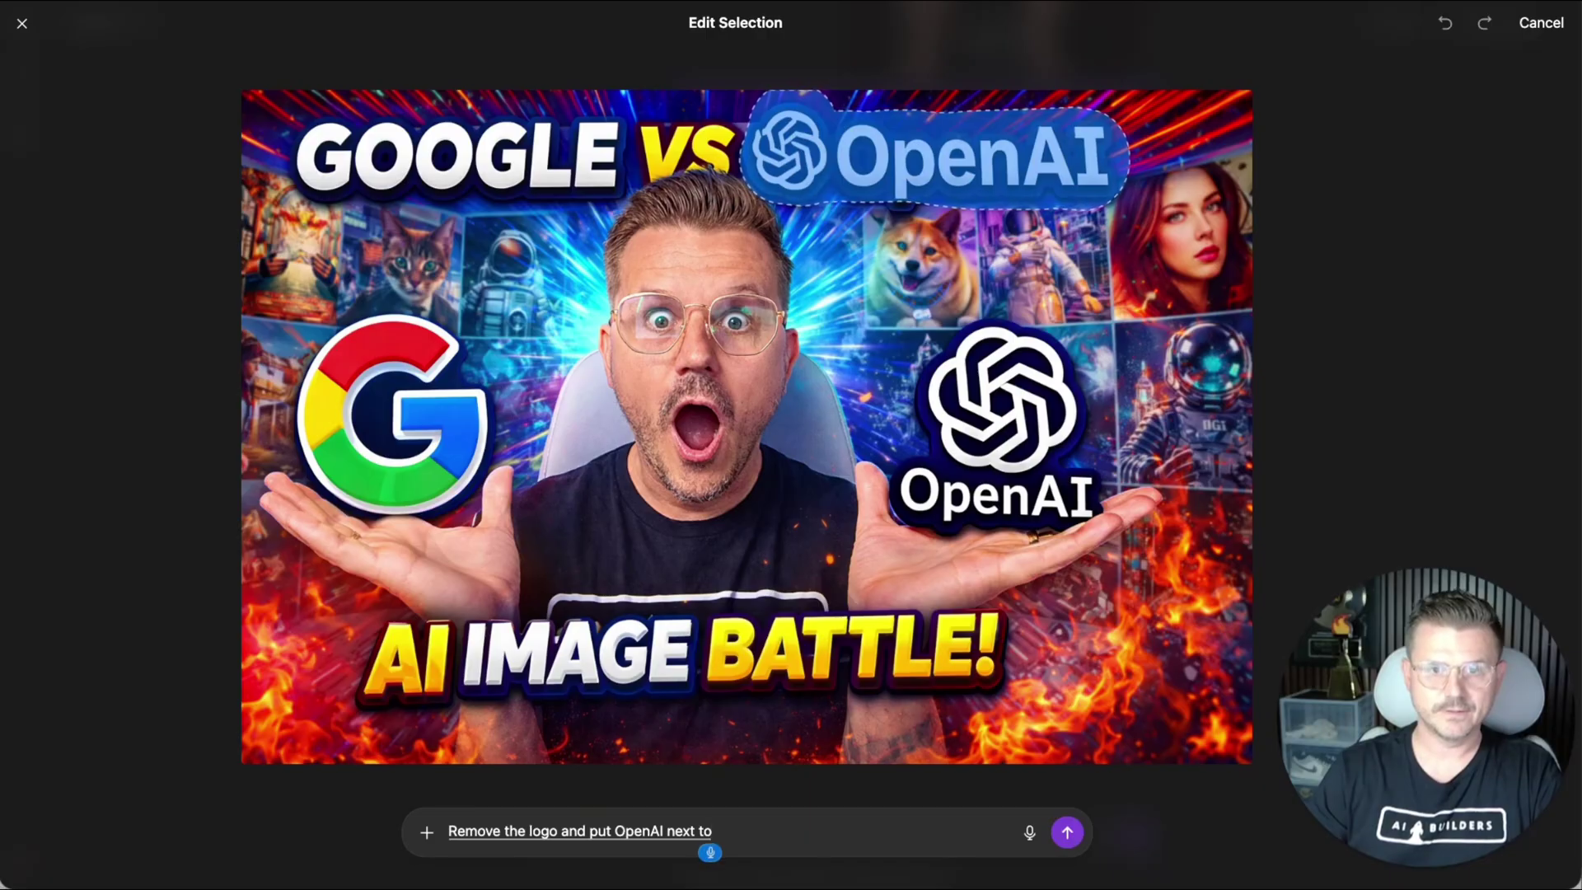
pyautogui.write(' the verses')
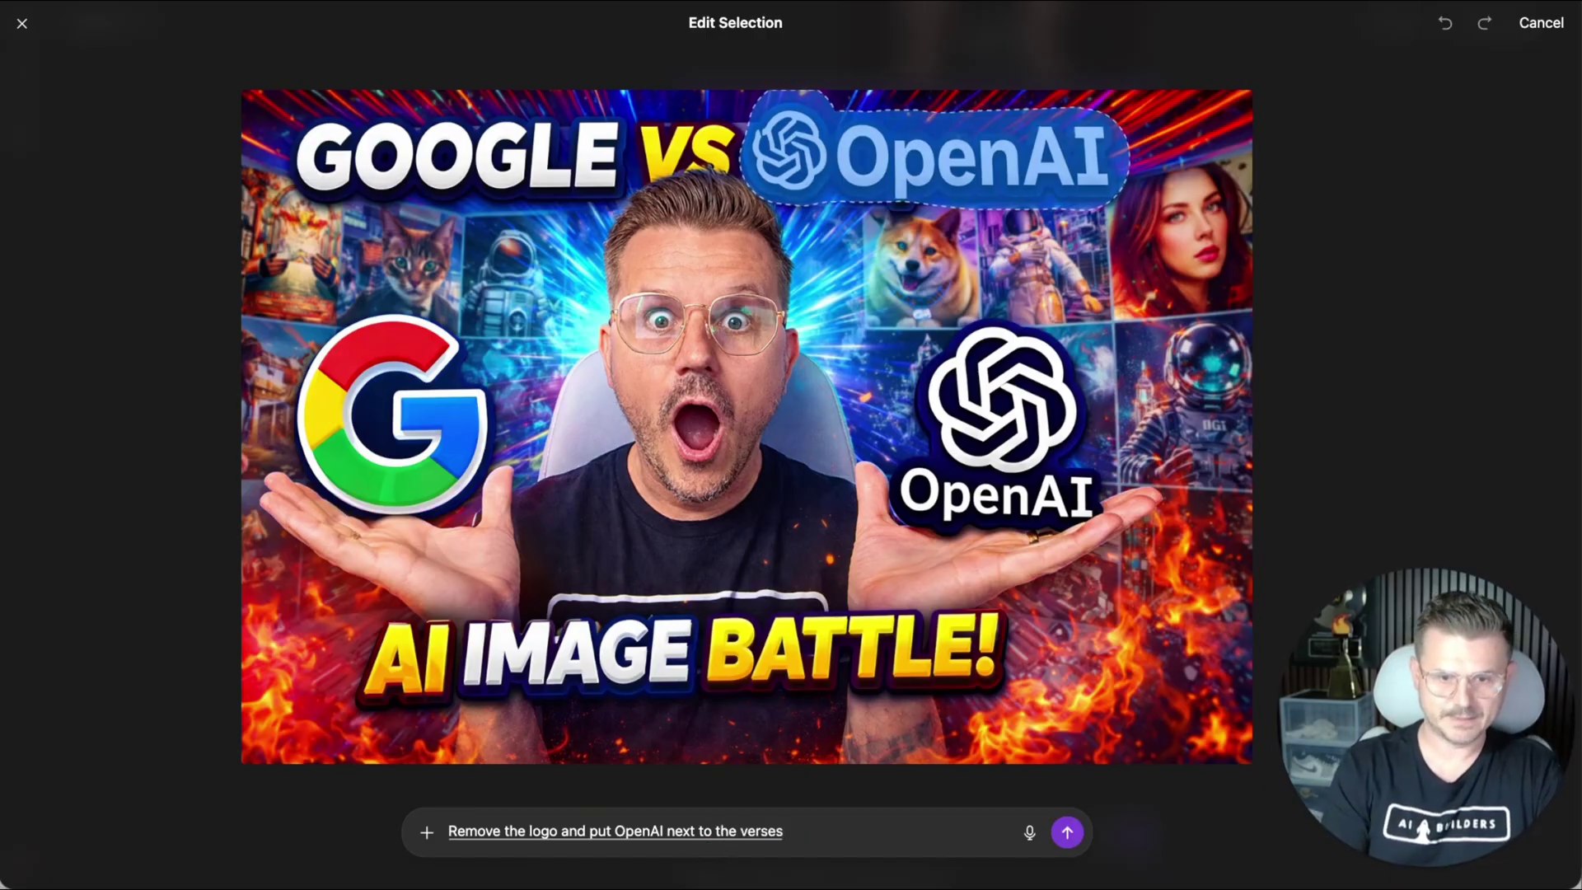
pyautogui.press('BackSpace')
pyautogui.press('BackSpace')
pyautogui.press('BackSpace')
pyautogui.press('BackSpace')
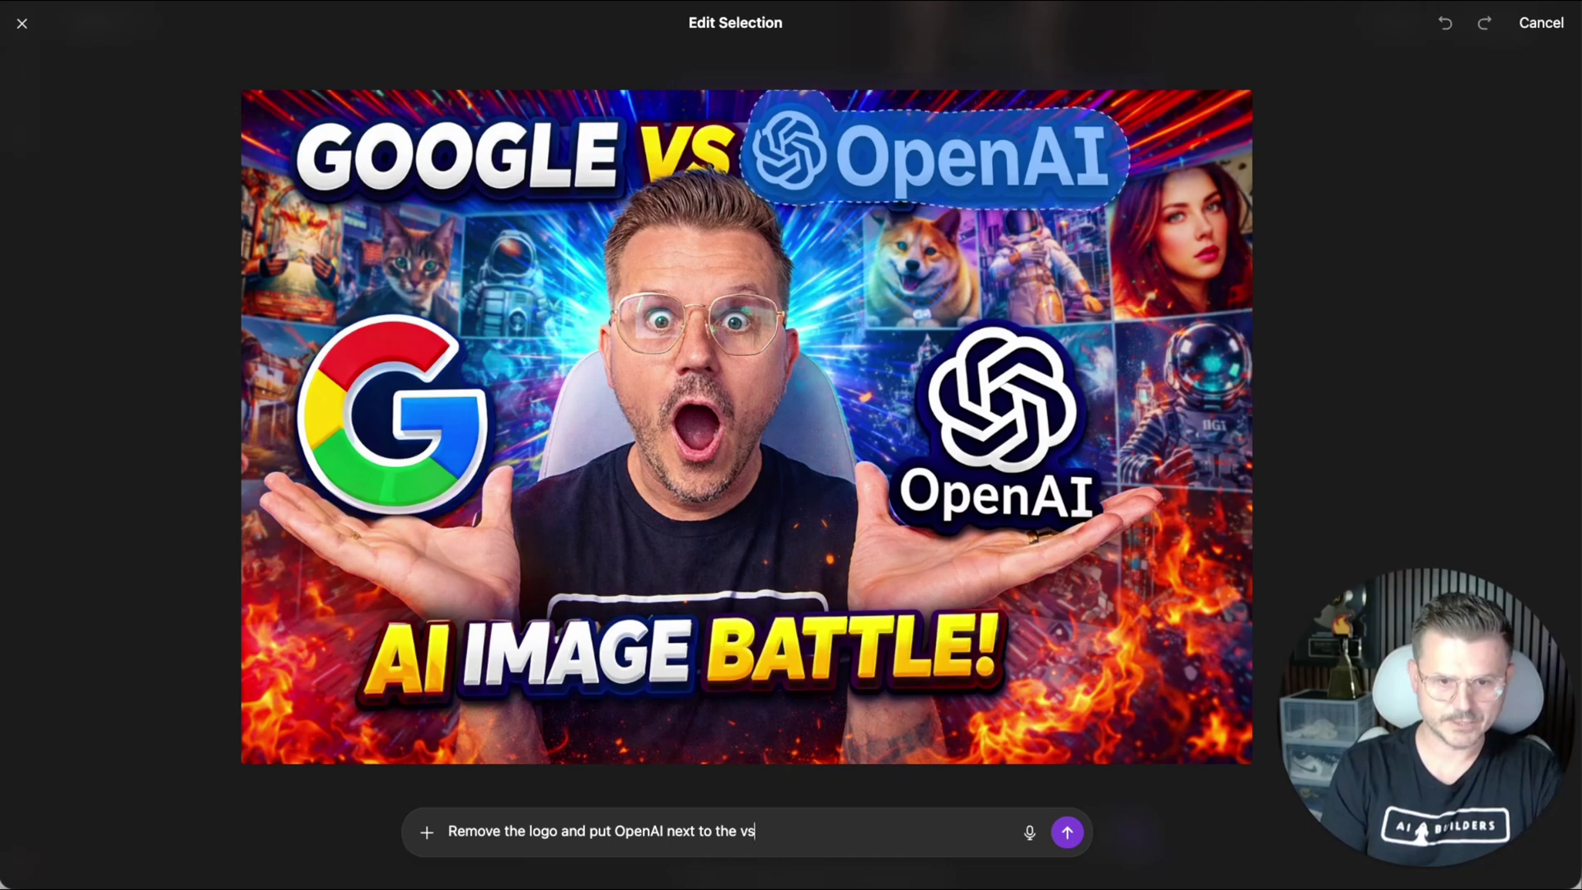
pyautogui.press('Return')
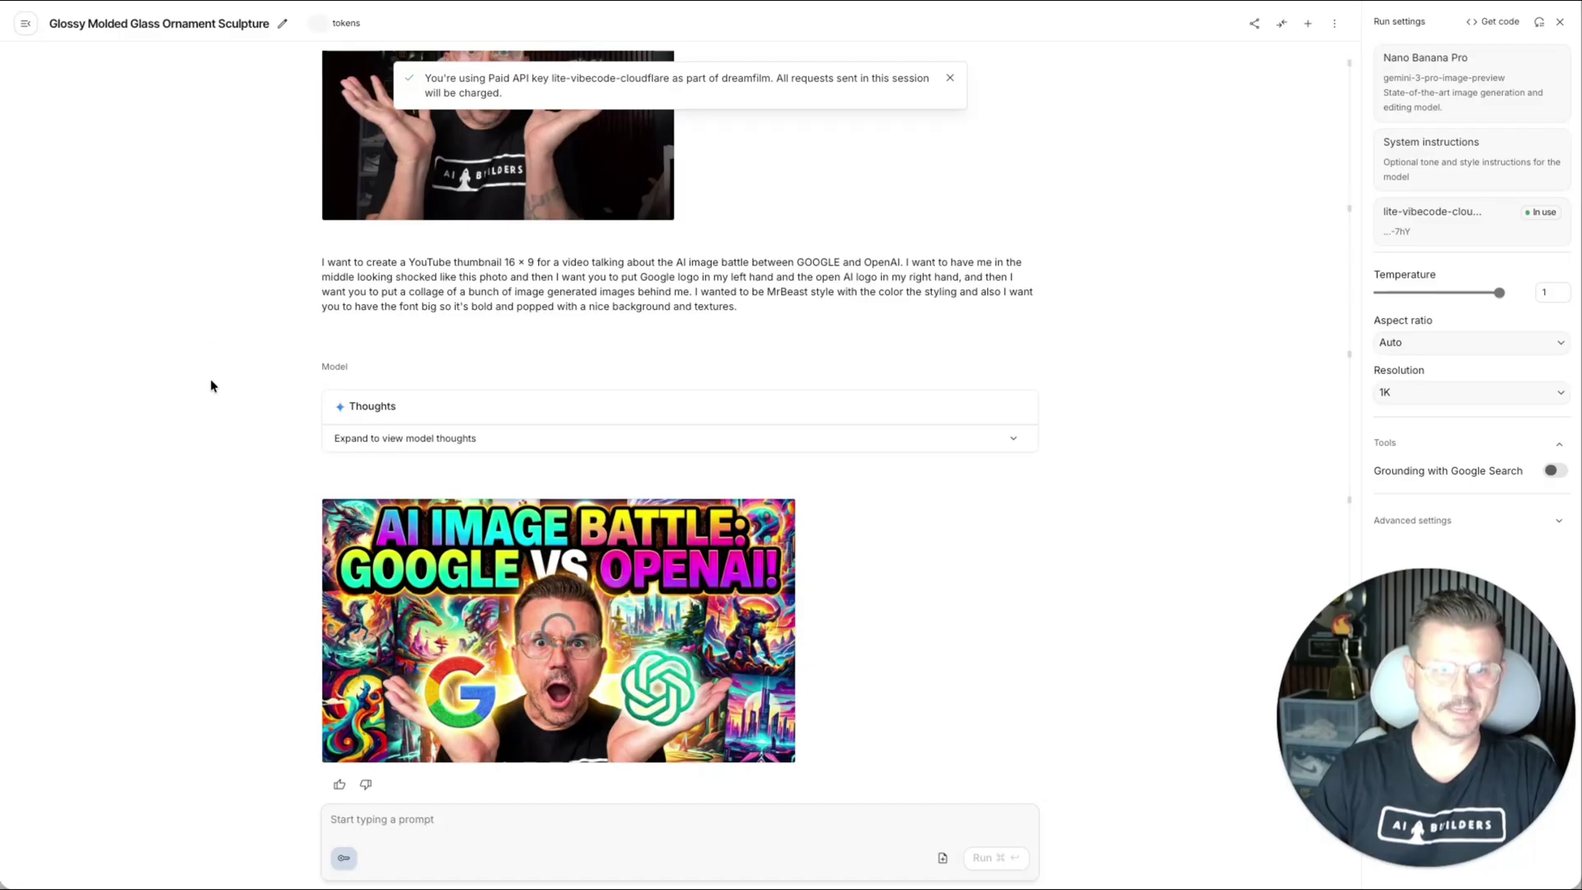
# Switch to Google AI Studio and examine the Nano Banana Pro thumbnail enlarged, closing the view
pyautogui.moveTo(544, 622)
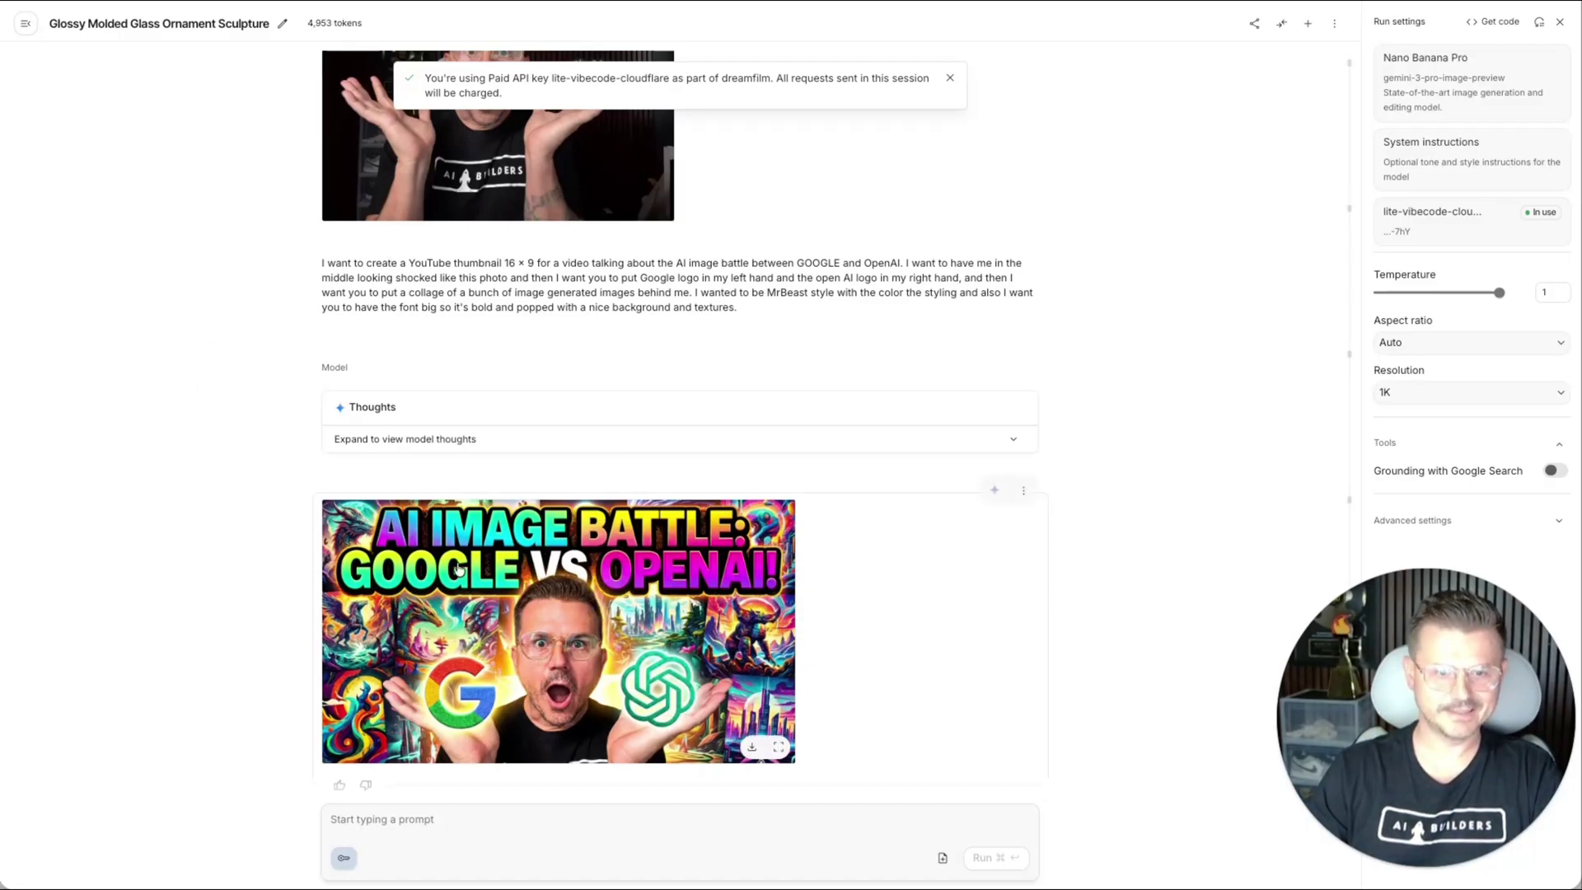
pyautogui.click(453, 589)
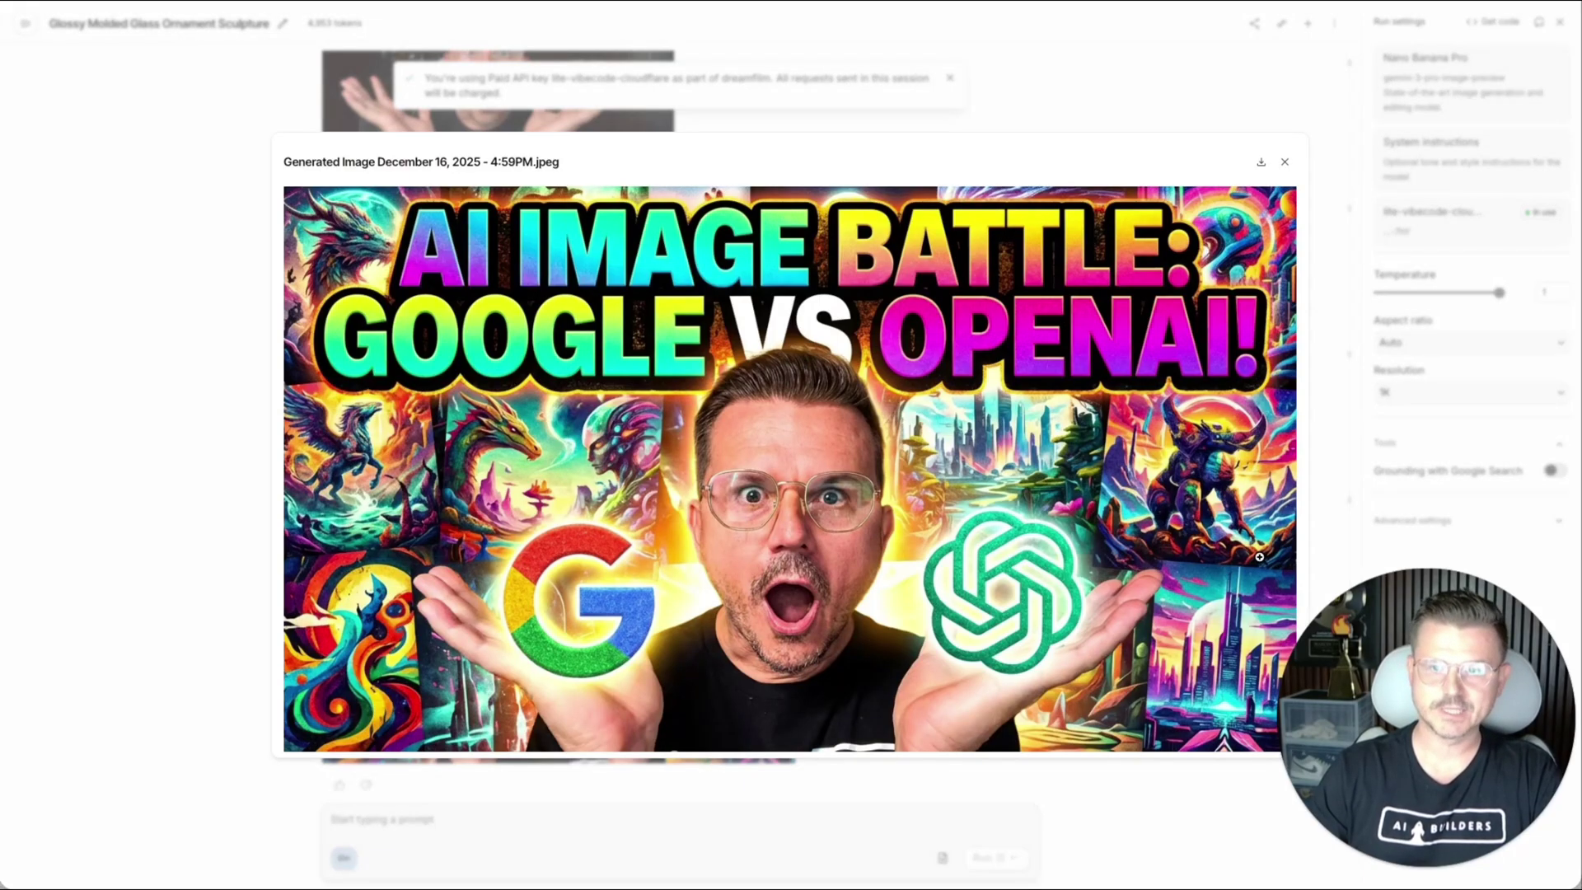
pyautogui.click(90, 381)
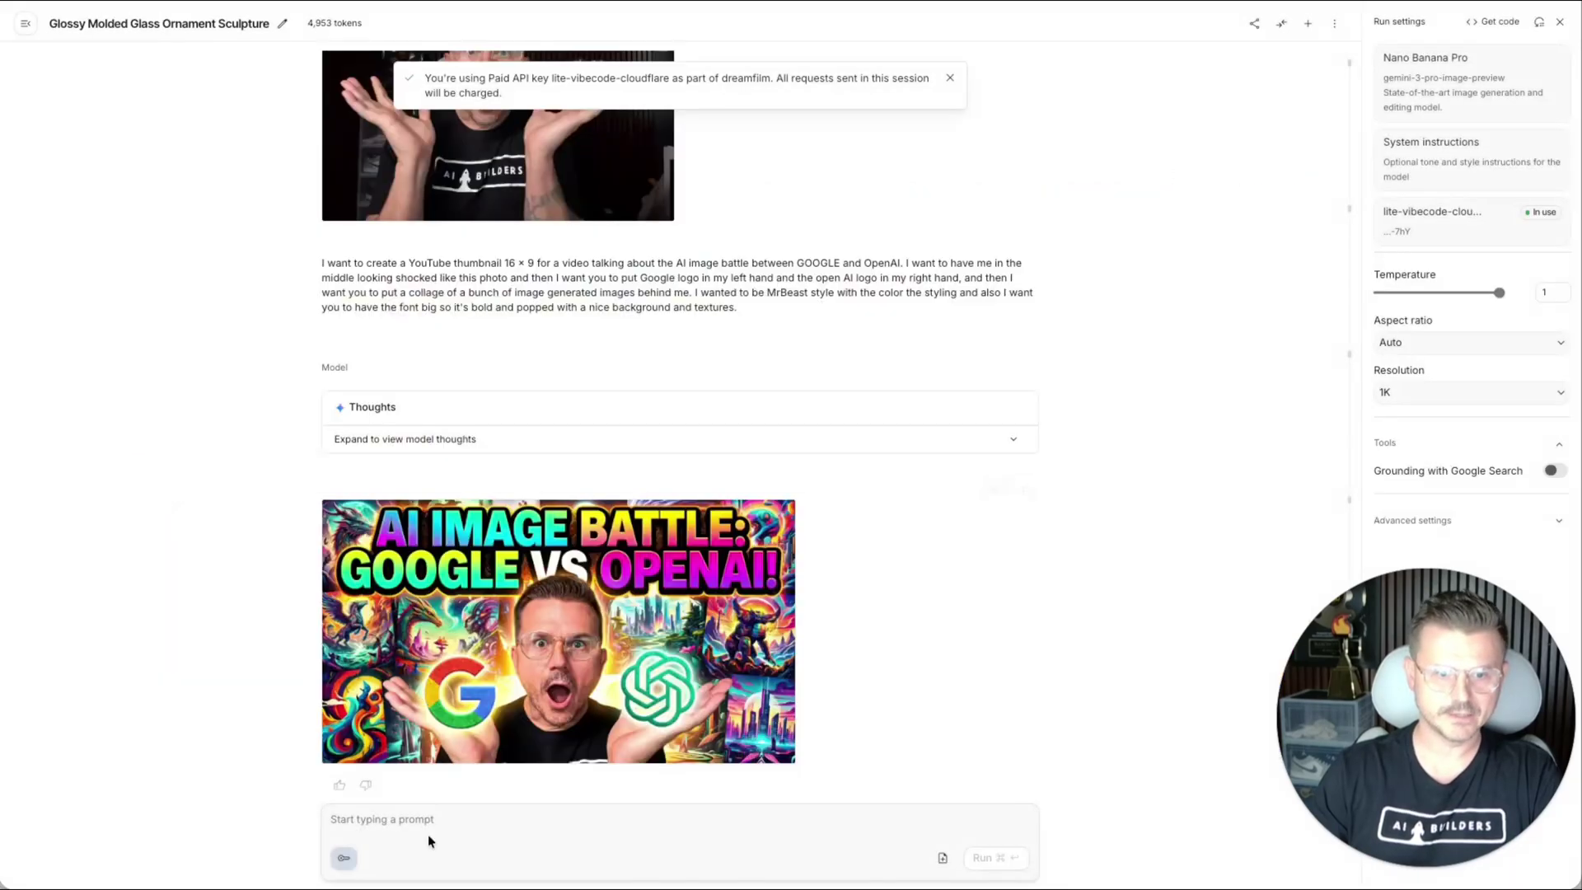
# Submit a follow-up prompt asking for mixed background images of people, animals and places, with text in solid bold colors instead of rainbow
pyautogui.press('F5')
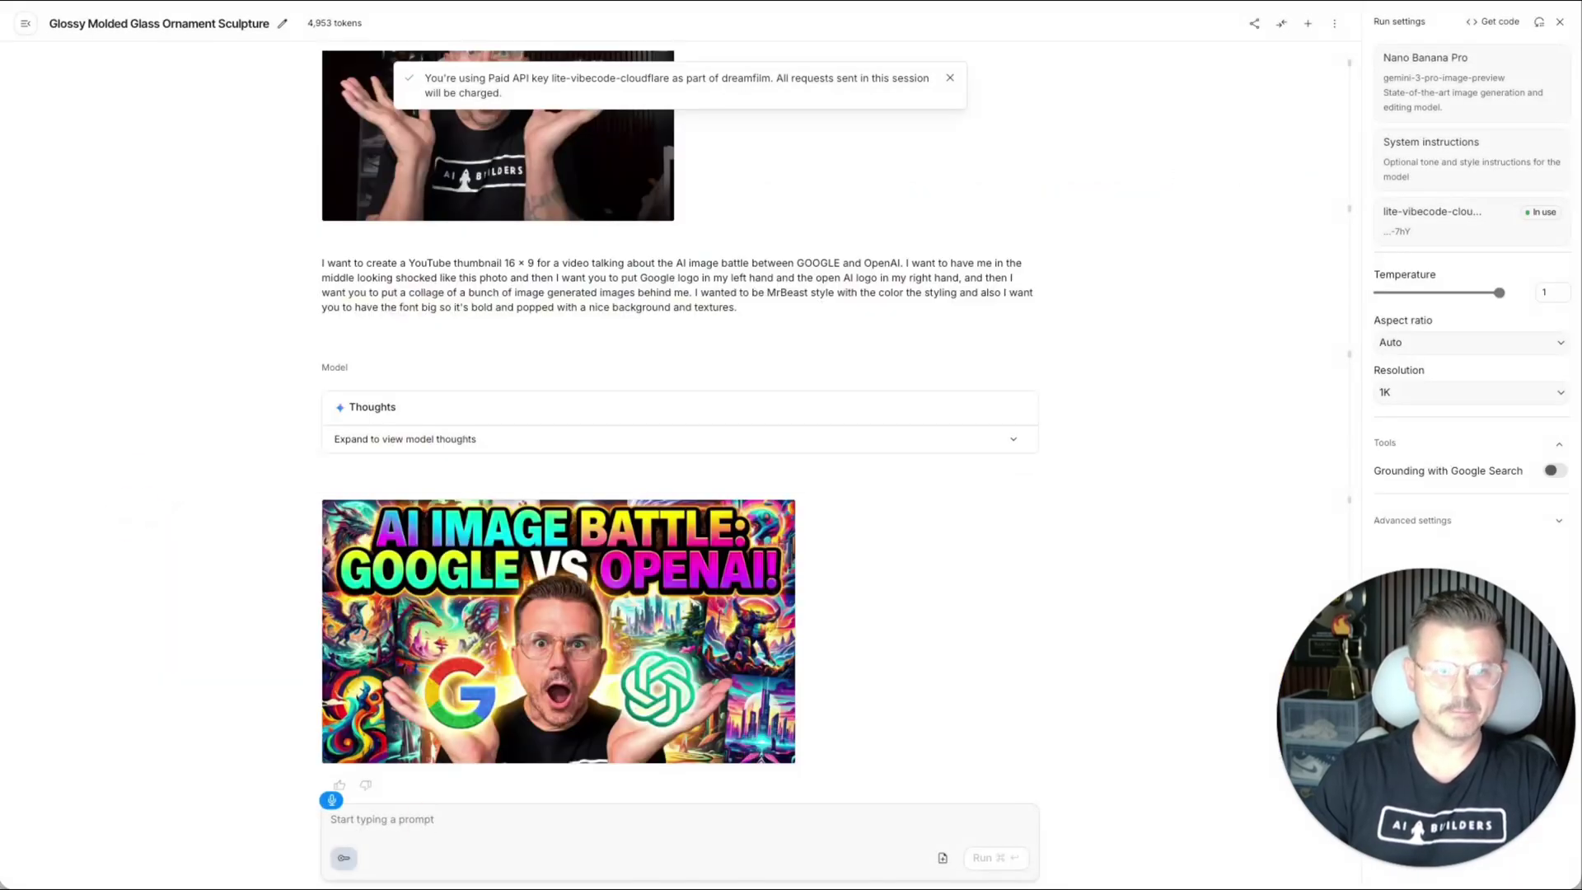
pyautogui.write('Mix up the images in the background')
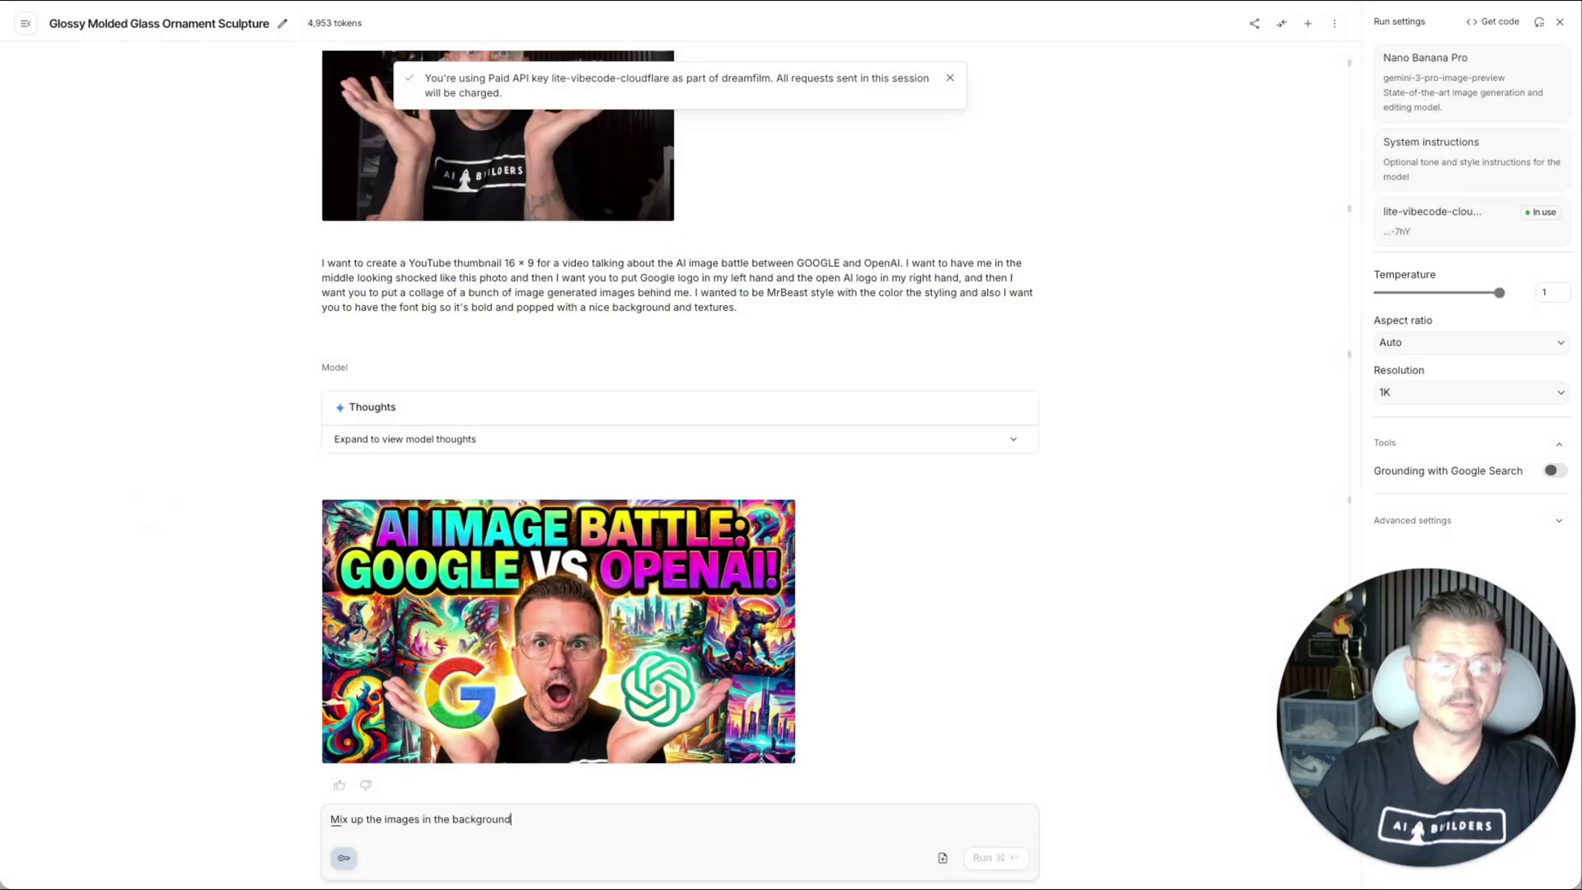
pyautogui.press('F5')
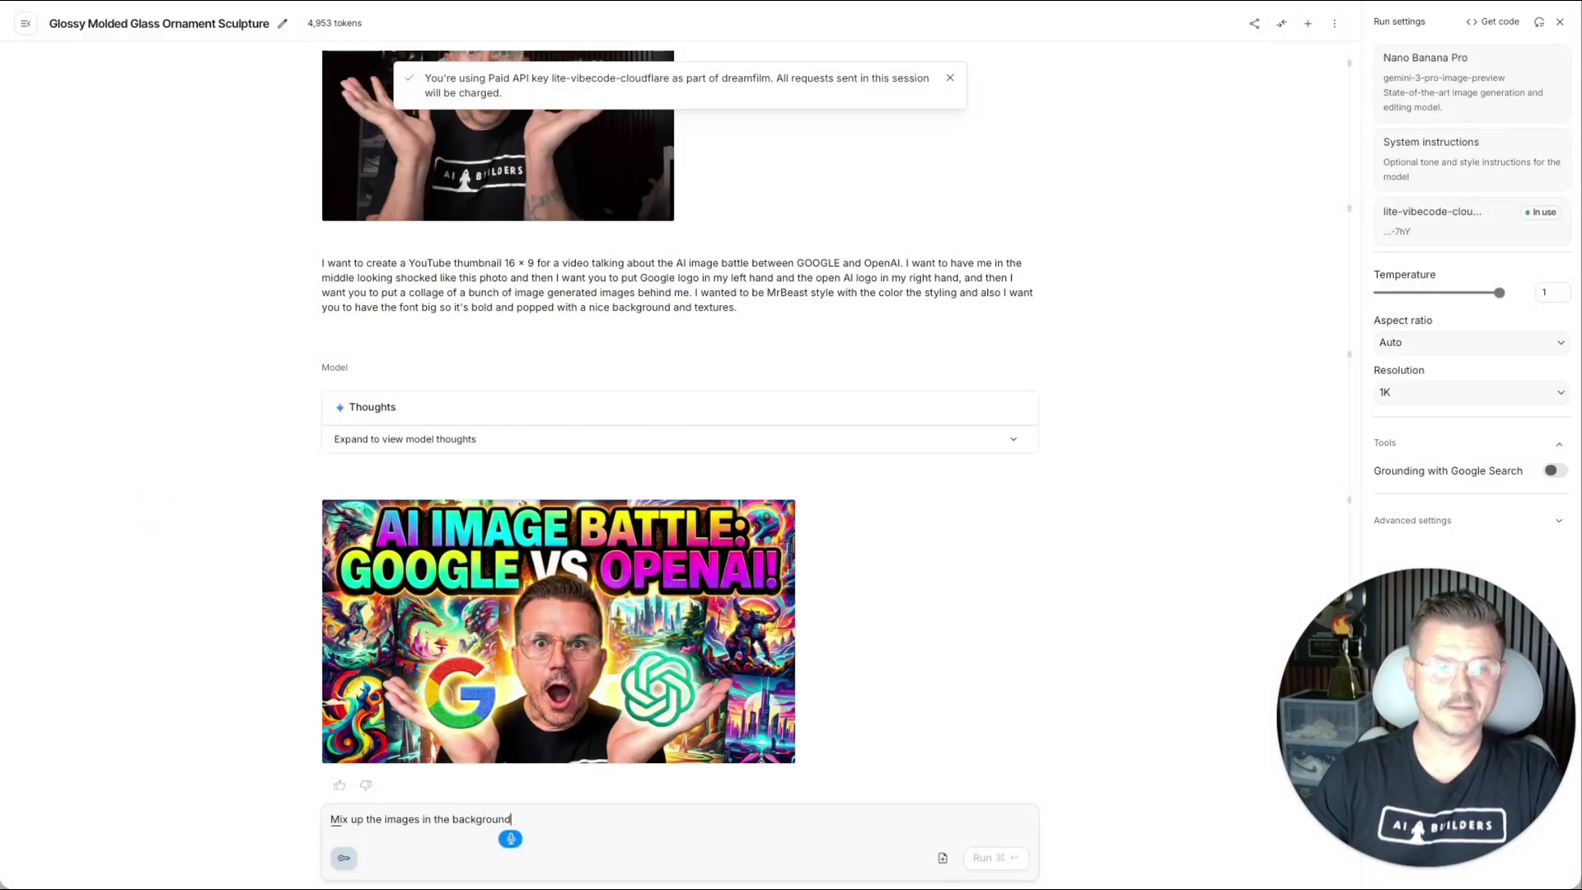
pyautogui.write('with a bunch of')
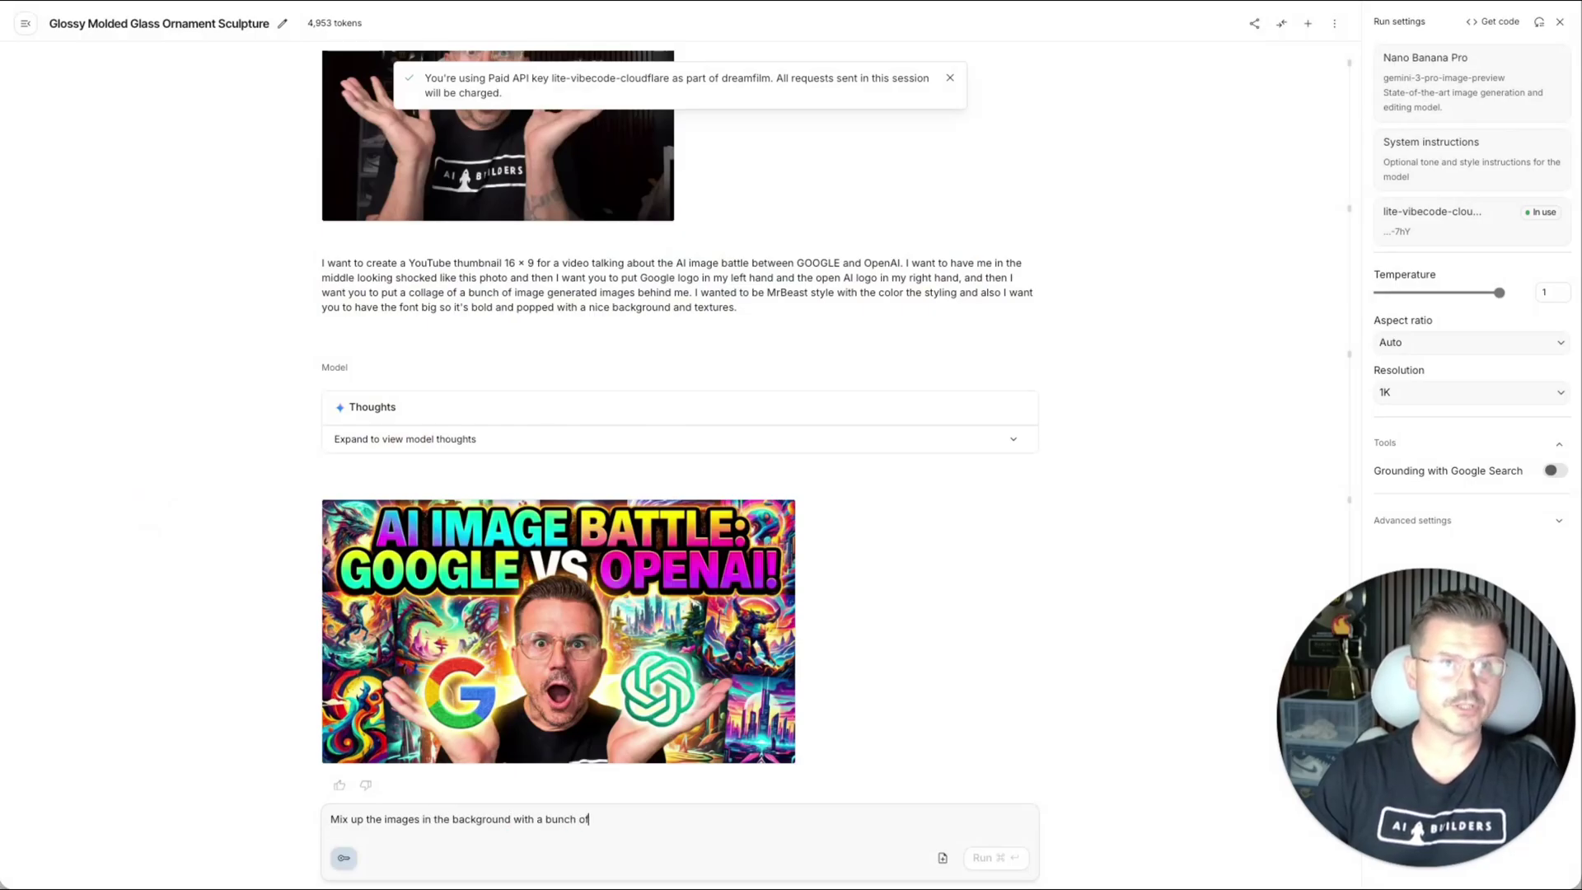
pyautogui.write(' different images of people, animals places')
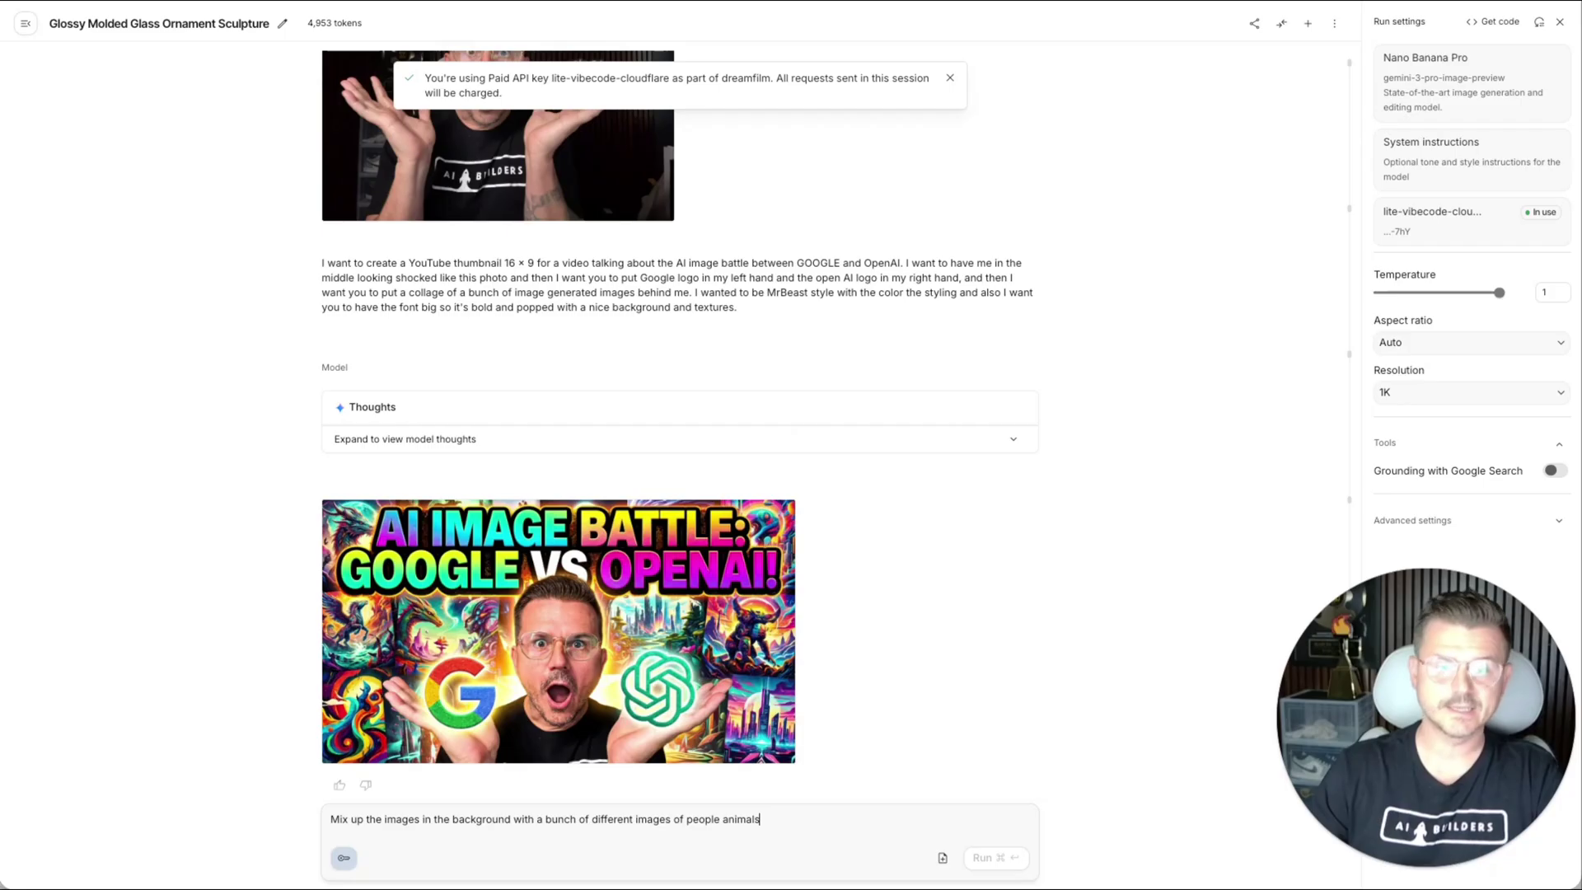
pyautogui.write(' and also')
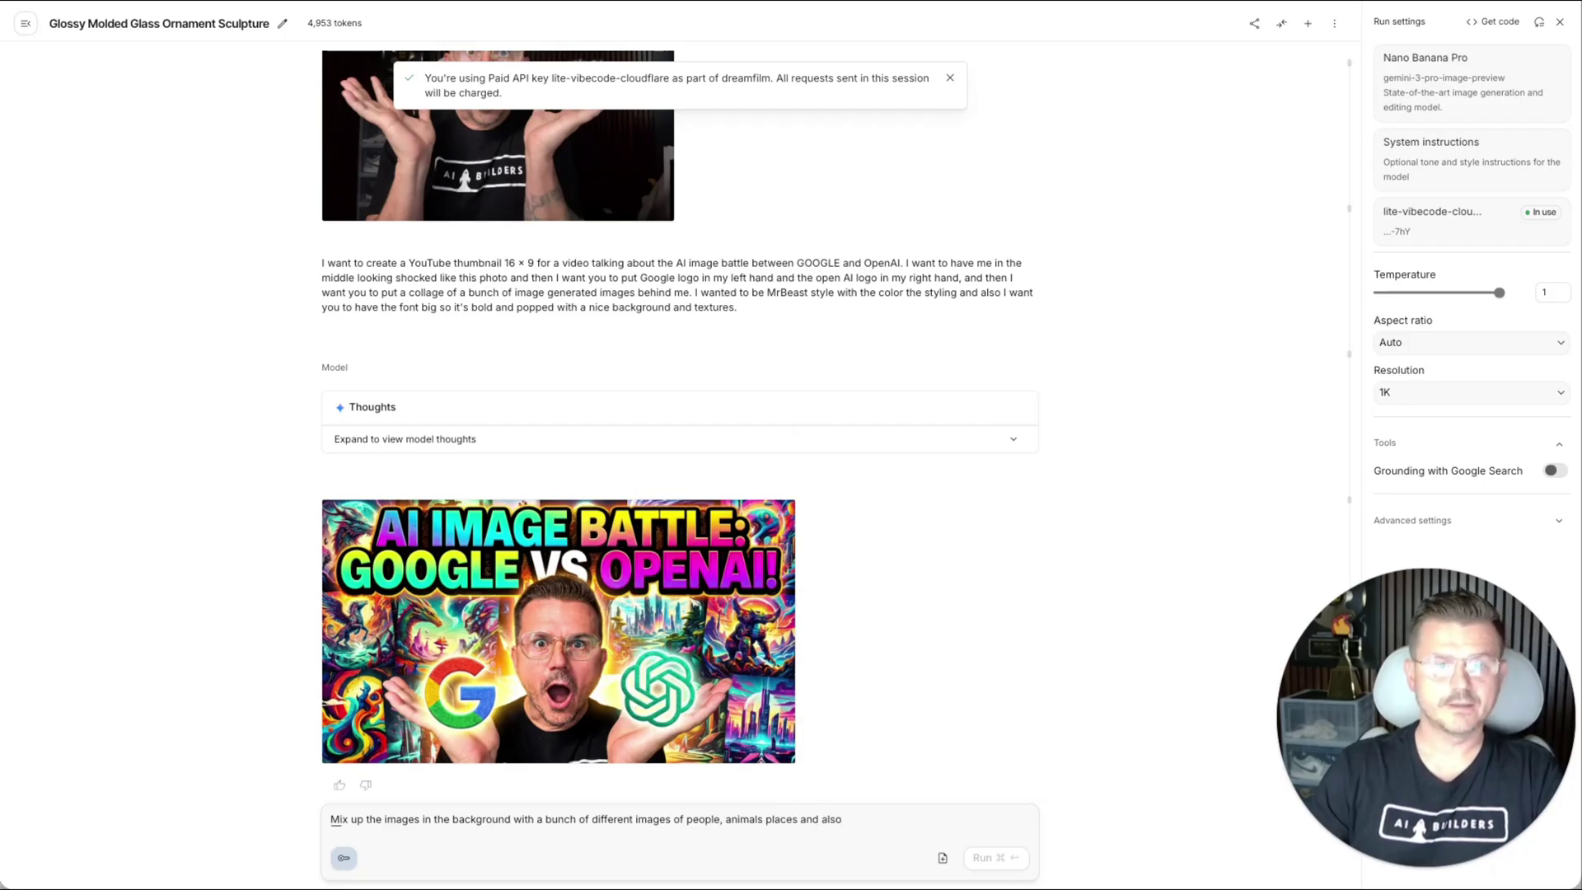
pyautogui.write(' make the')
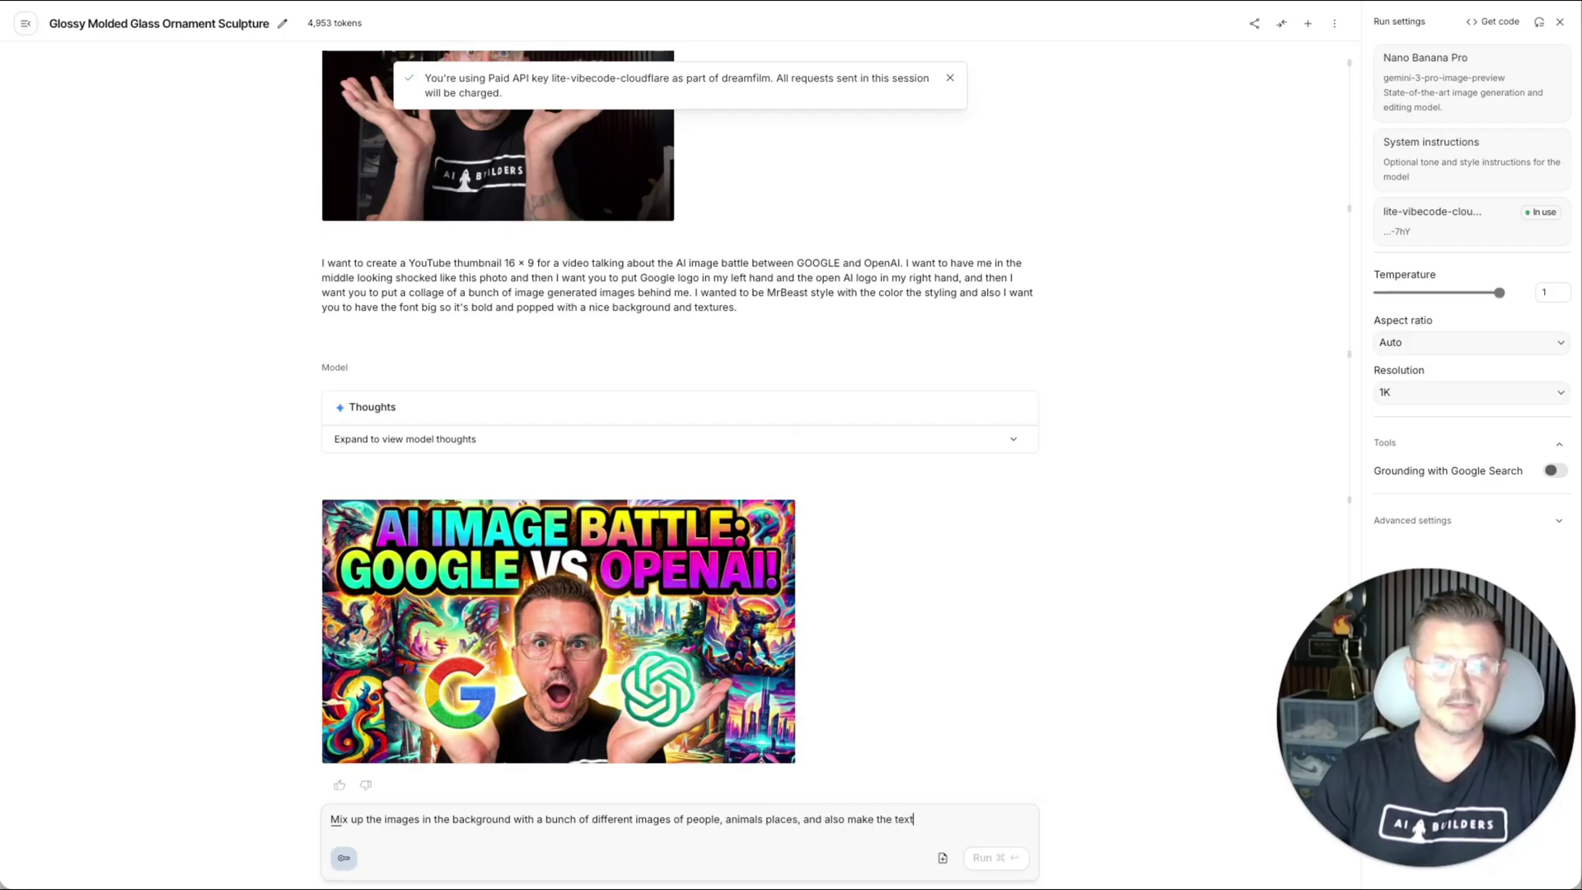
pyautogui.write(' text solid bold')
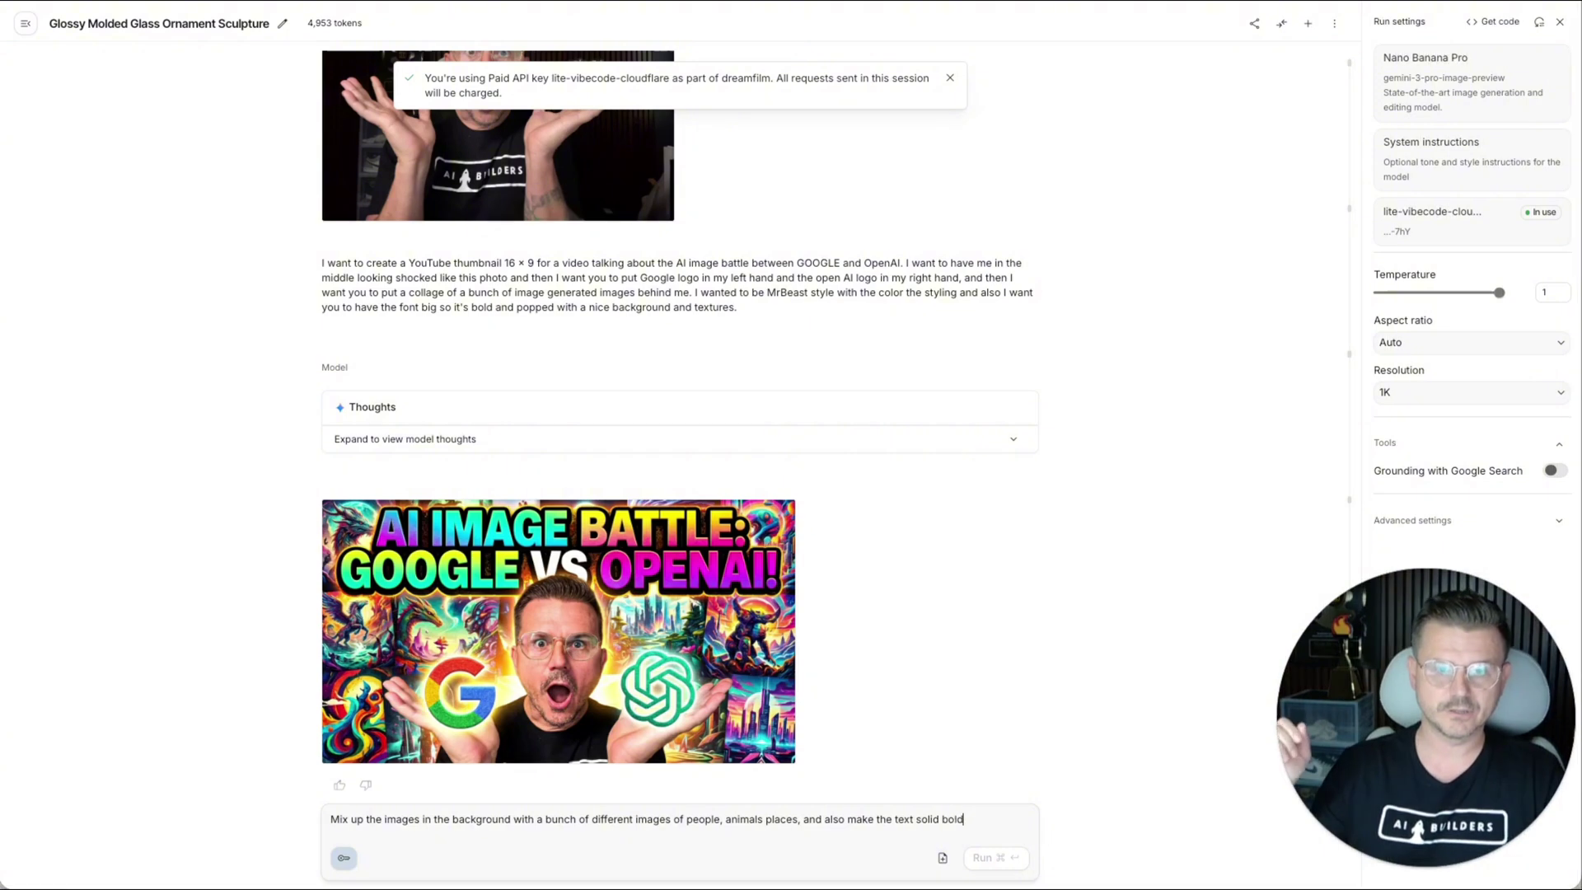
pyautogui.write(" colors. Don't make it rainbow we")
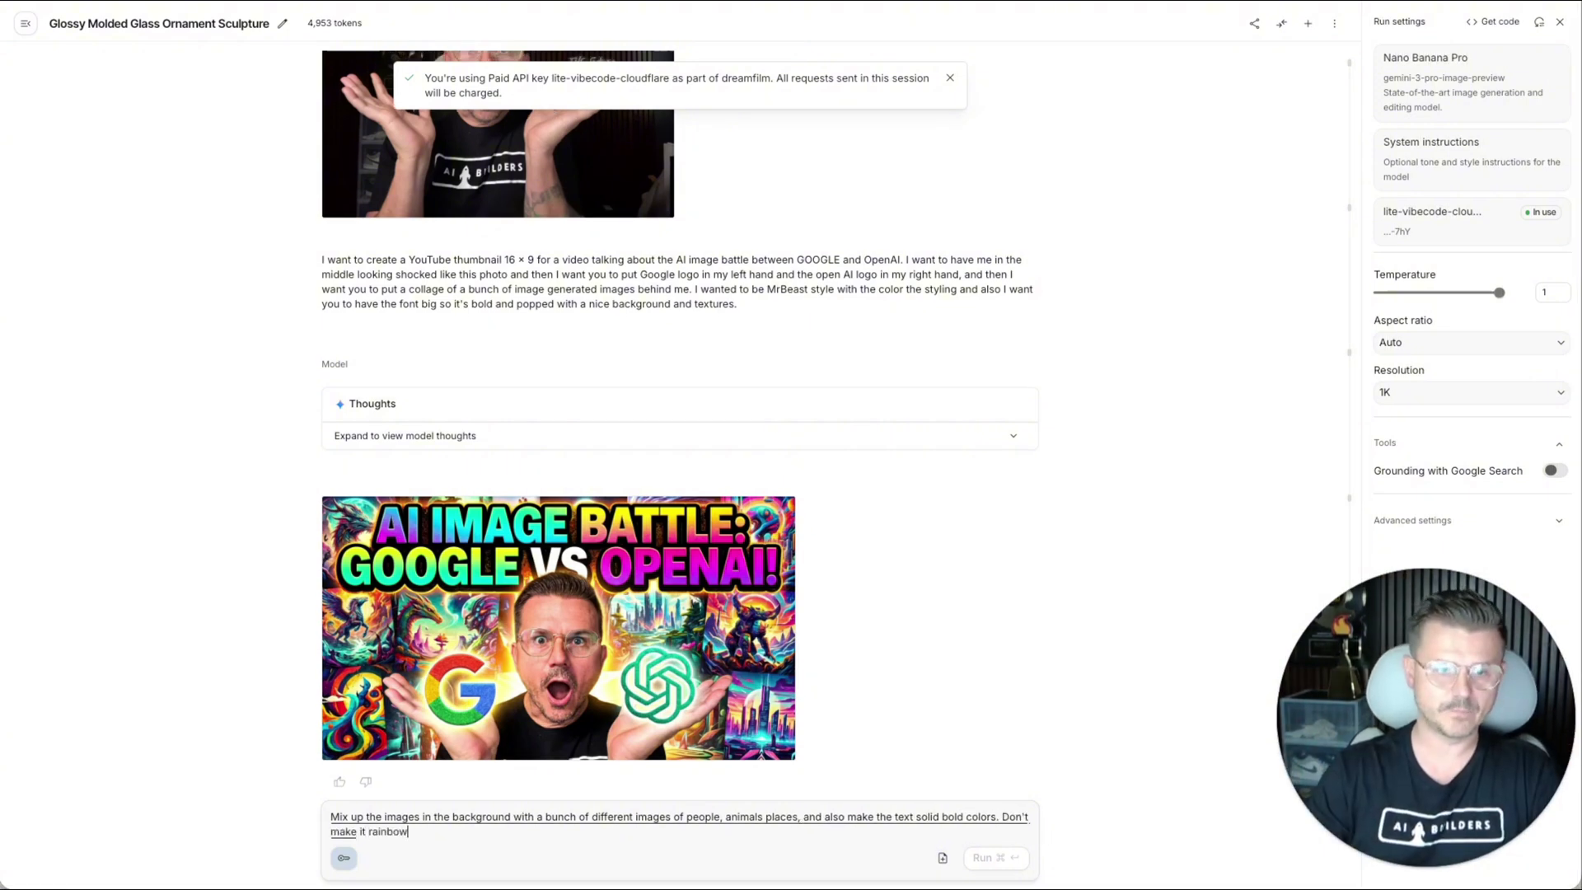
pyautogui.press('Return')
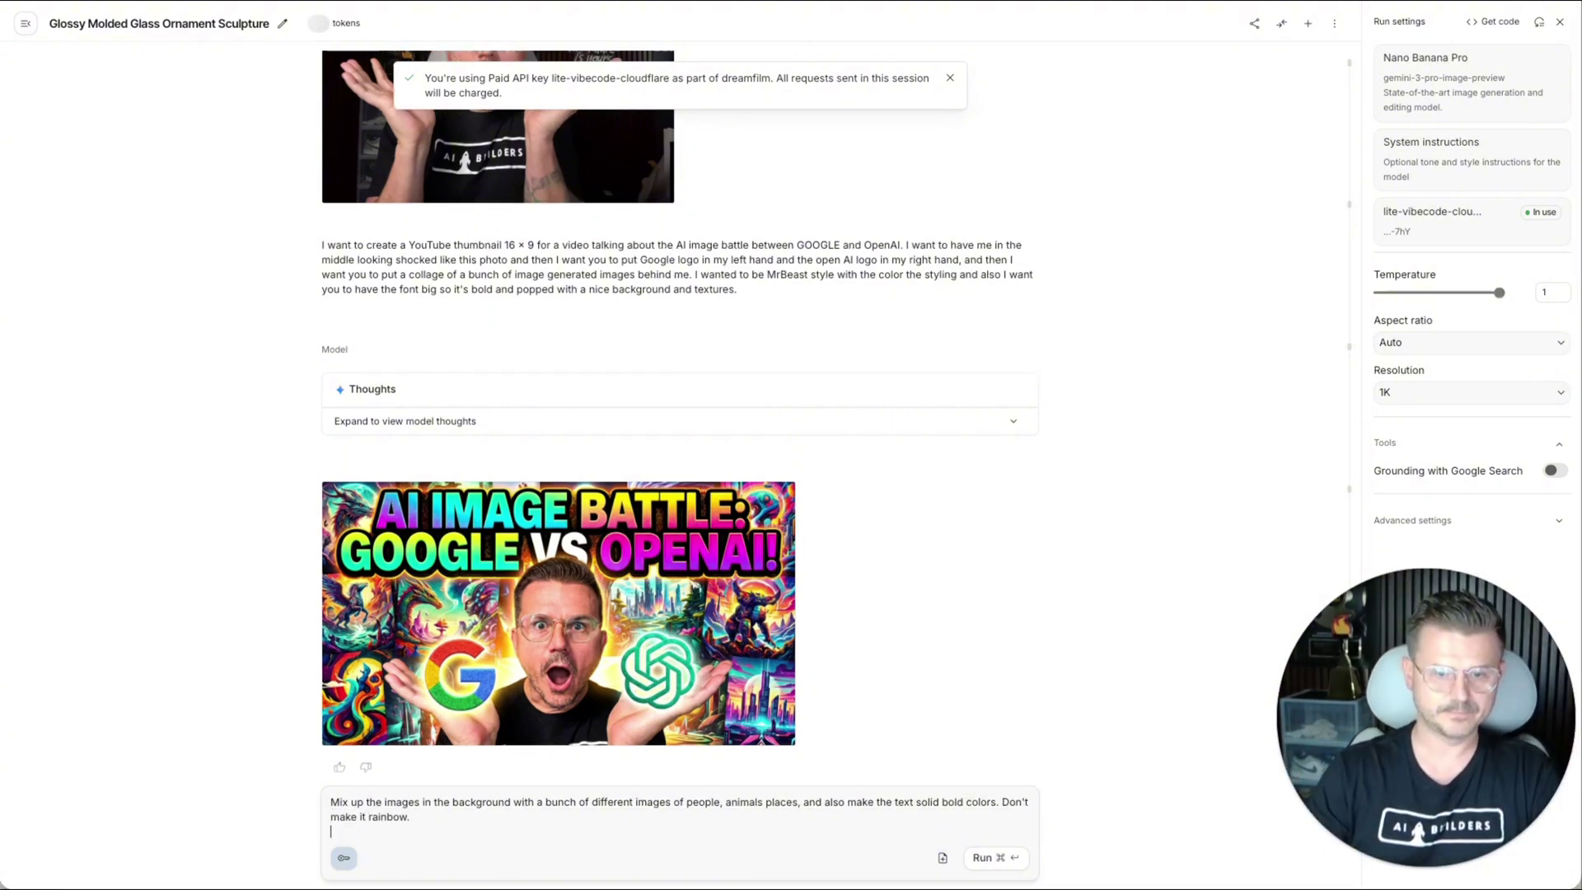
pyautogui.press('super+Return')
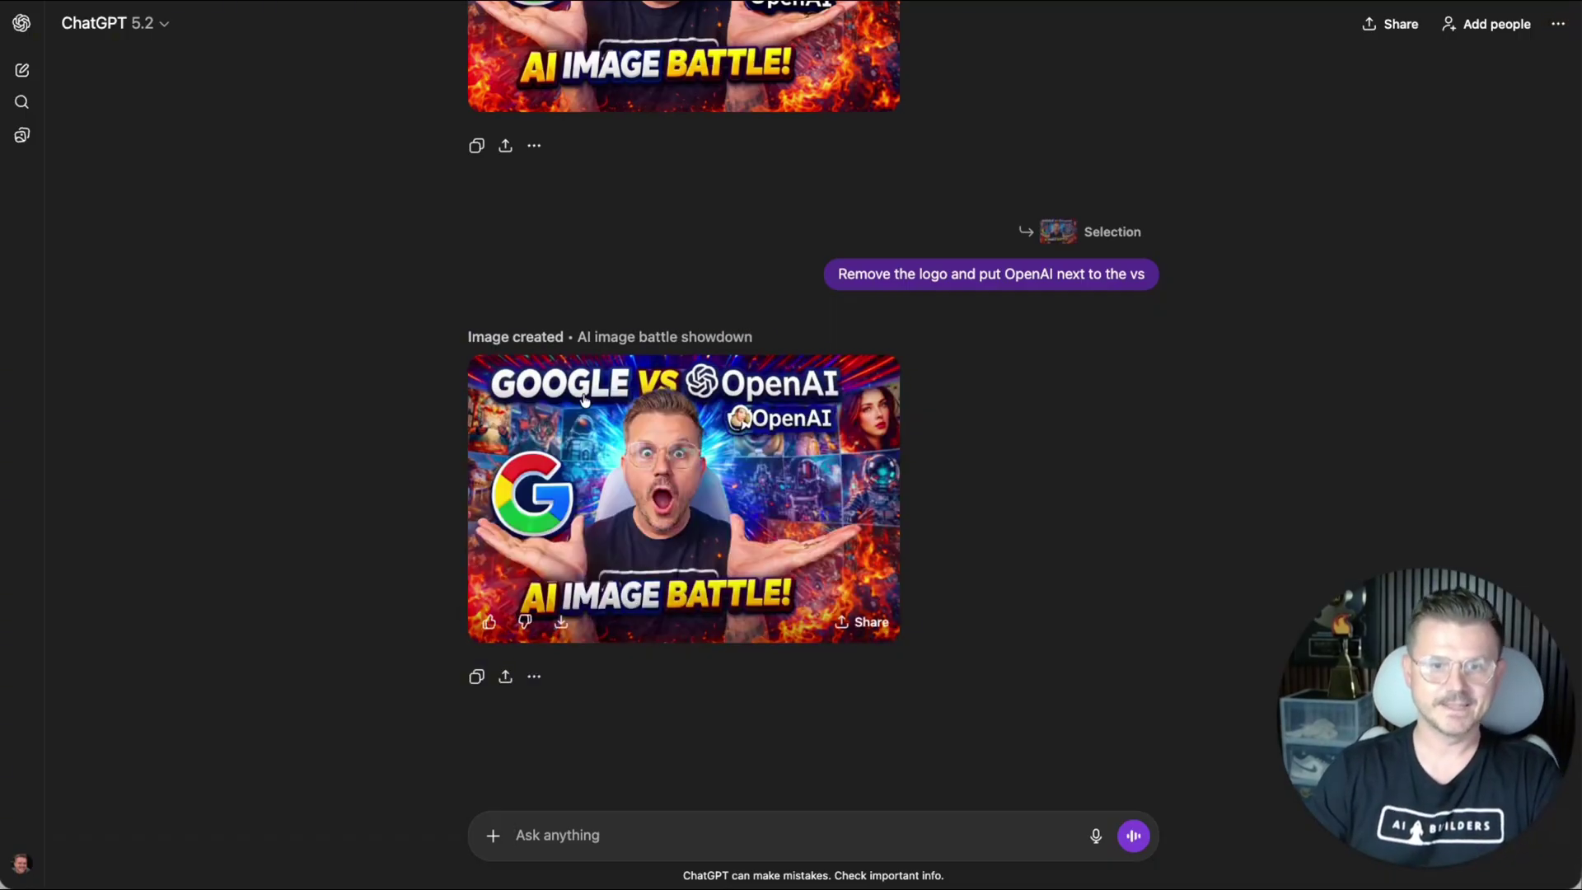
# Switch to ChatGPT, enlarge the edited thumbnail and mark both OpenAI names with their logos as the area to edit
pyautogui.click(791, 425)
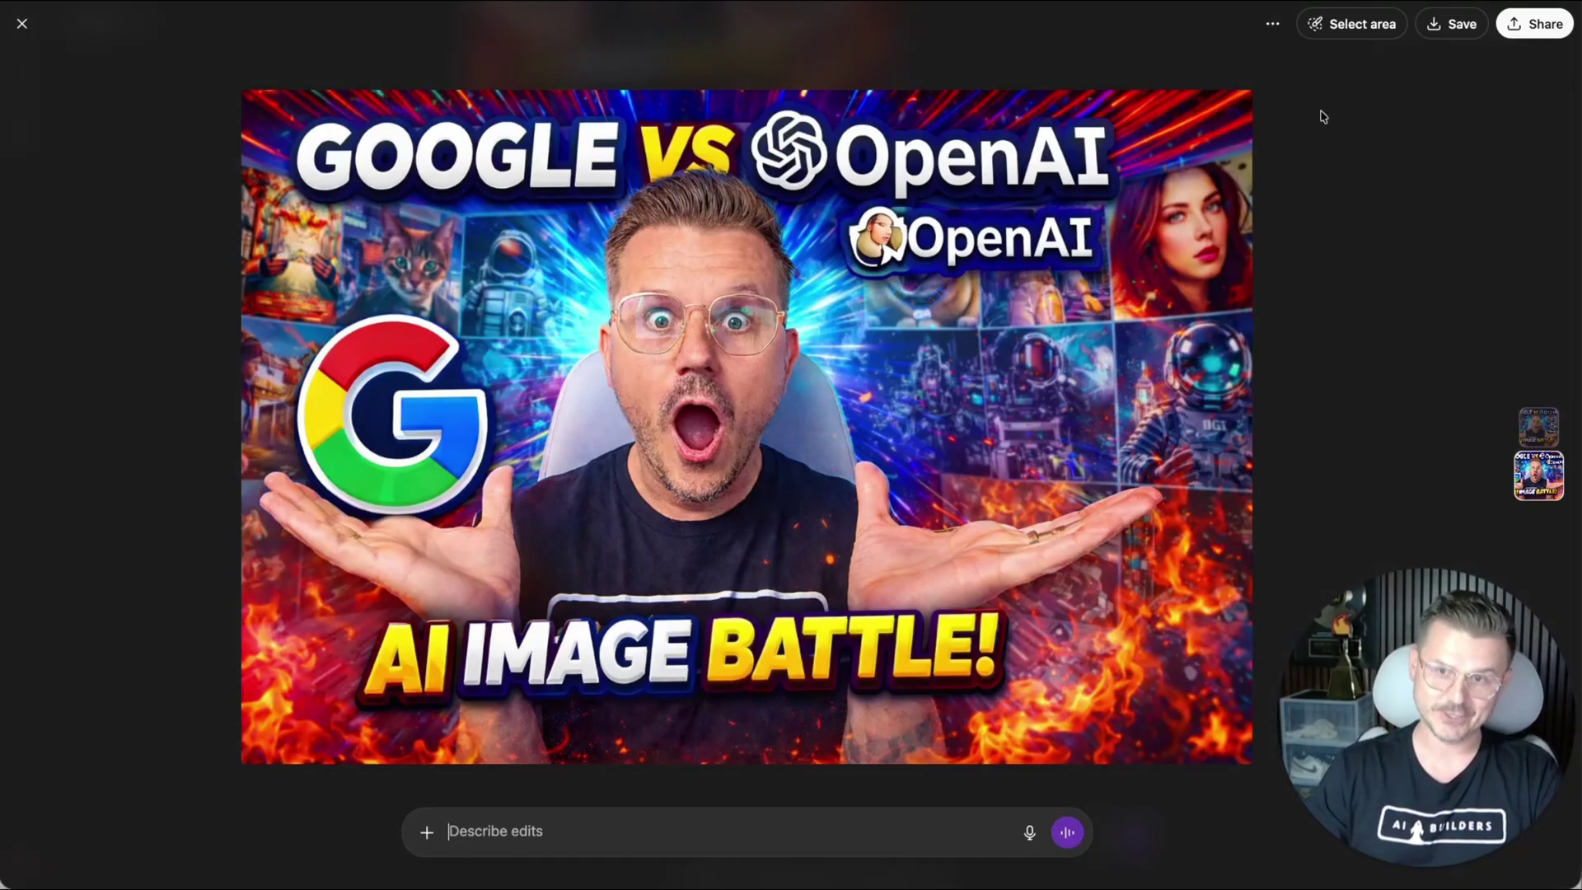
pyautogui.click(1367, 27)
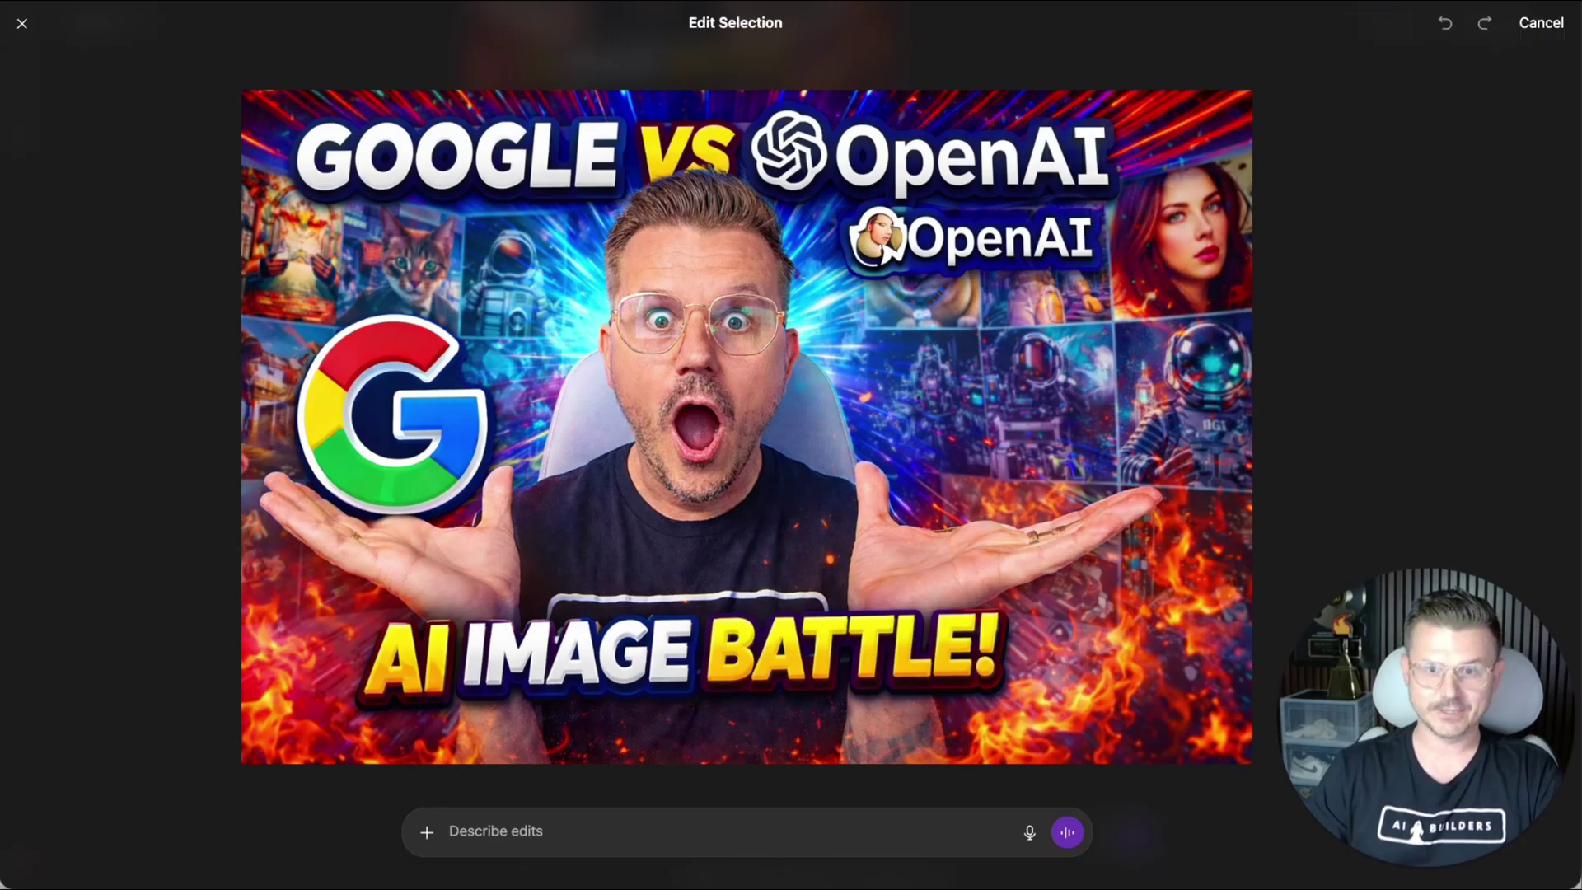
pyautogui.moveTo(1093, 153)
pyautogui.mouseDown()
pyautogui.moveTo(1071, 247)
pyautogui.moveTo(1090, 133)
pyautogui.moveTo(771, 144)
pyautogui.moveTo(875, 229)
pyautogui.moveTo(995, 243)
pyautogui.moveTo(1095, 220)
pyautogui.moveTo(1007, 185)
pyautogui.moveTo(876, 190)
pyautogui.mouseUp()
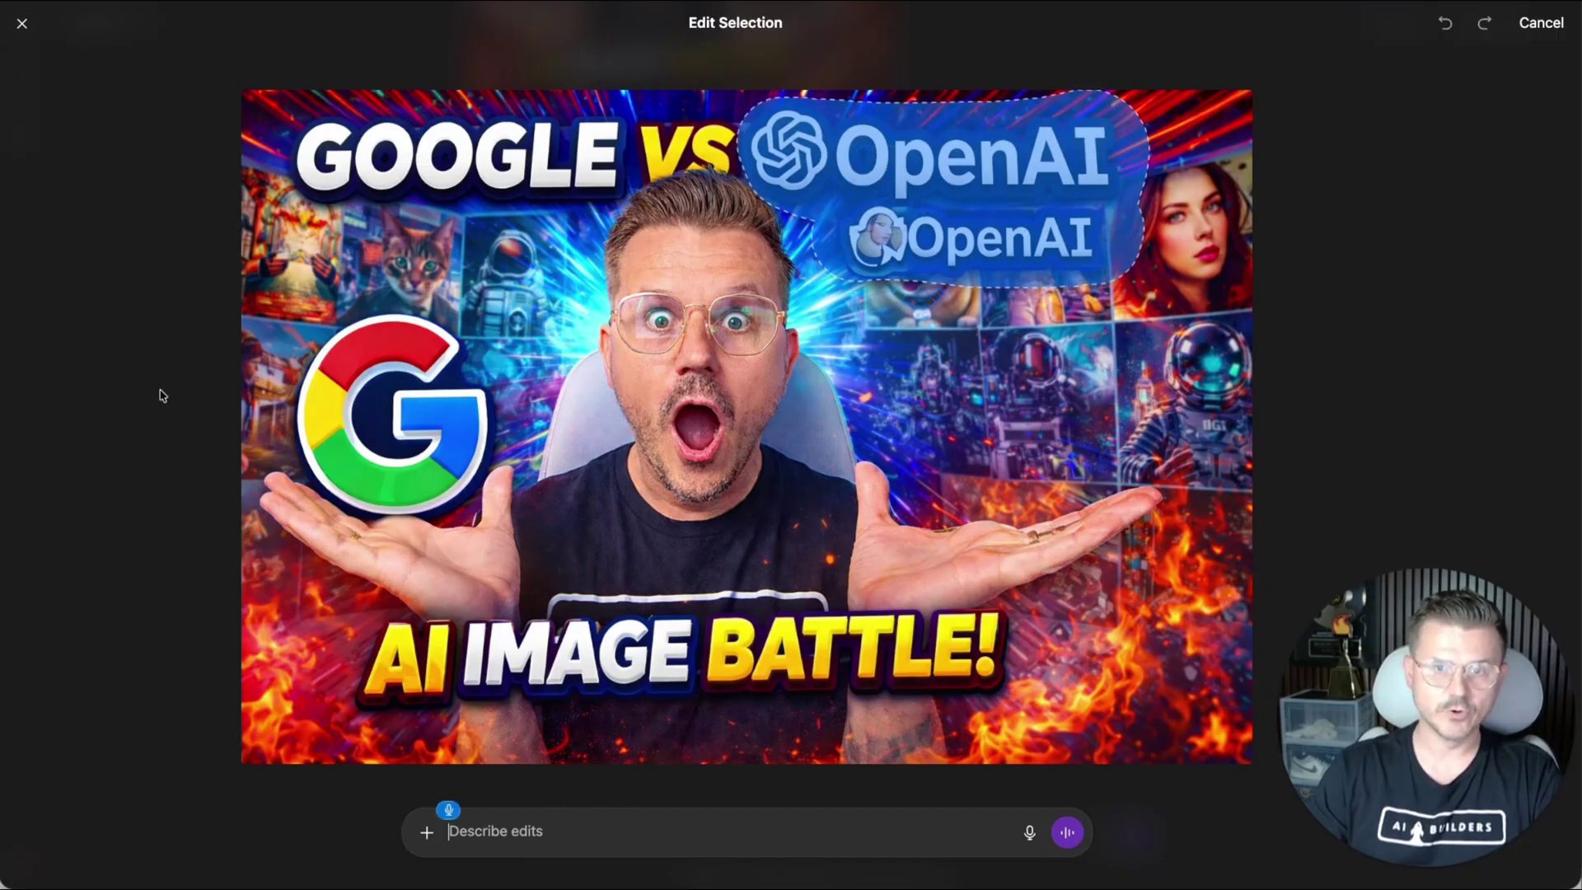
# Submit the edit "Remove any logo and just put OpenAI in that font style once" for the marked area
pyautogui.write('Remove any logo and')
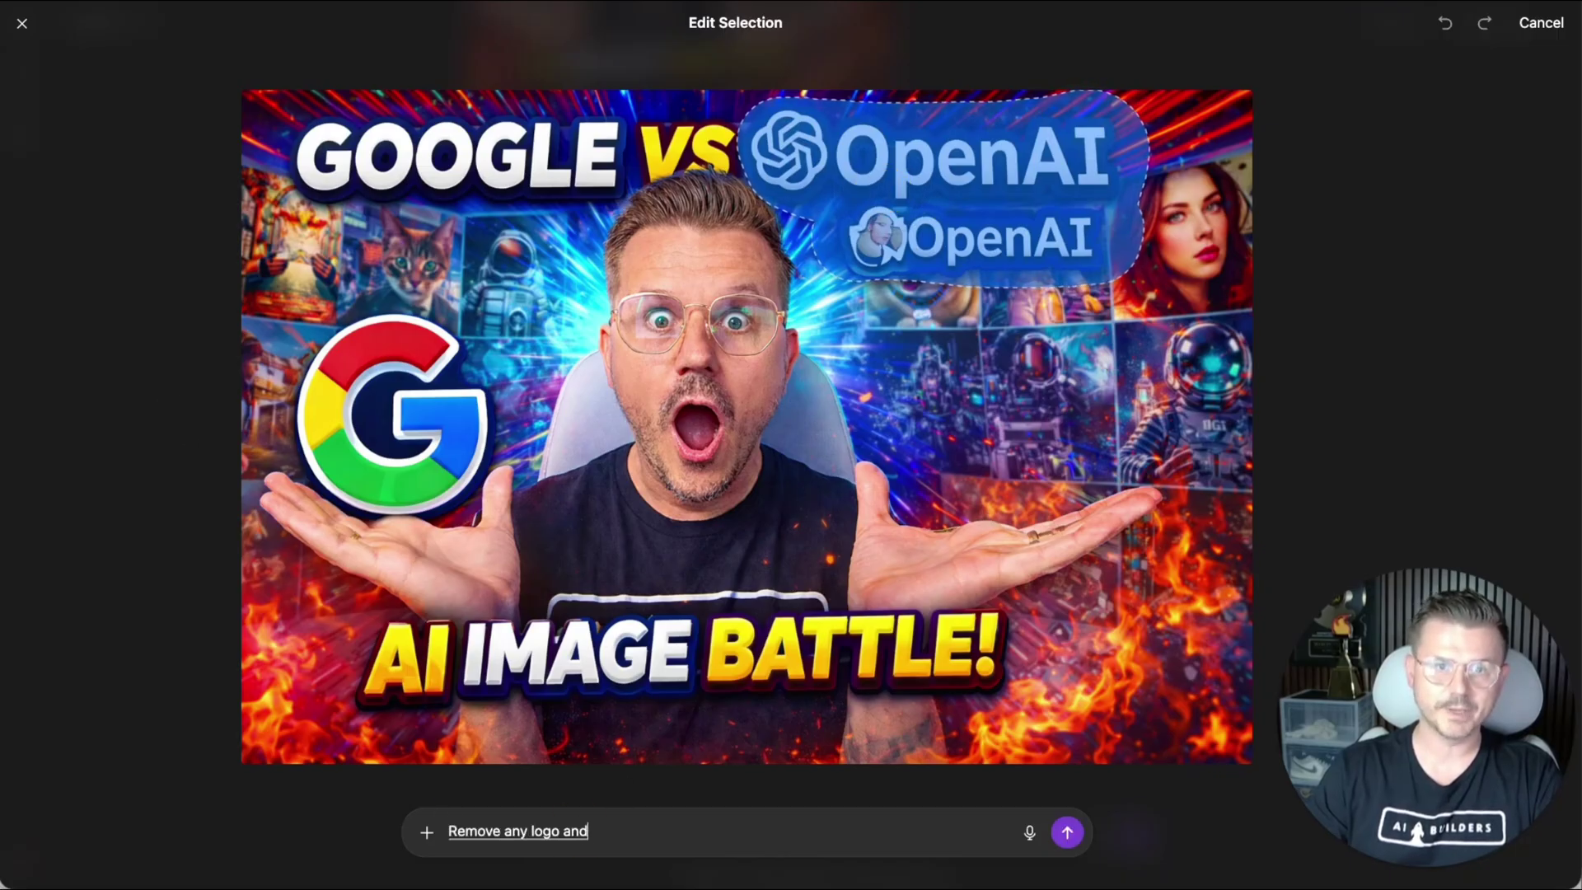
pyautogui.write(' just put open AI in that font style')
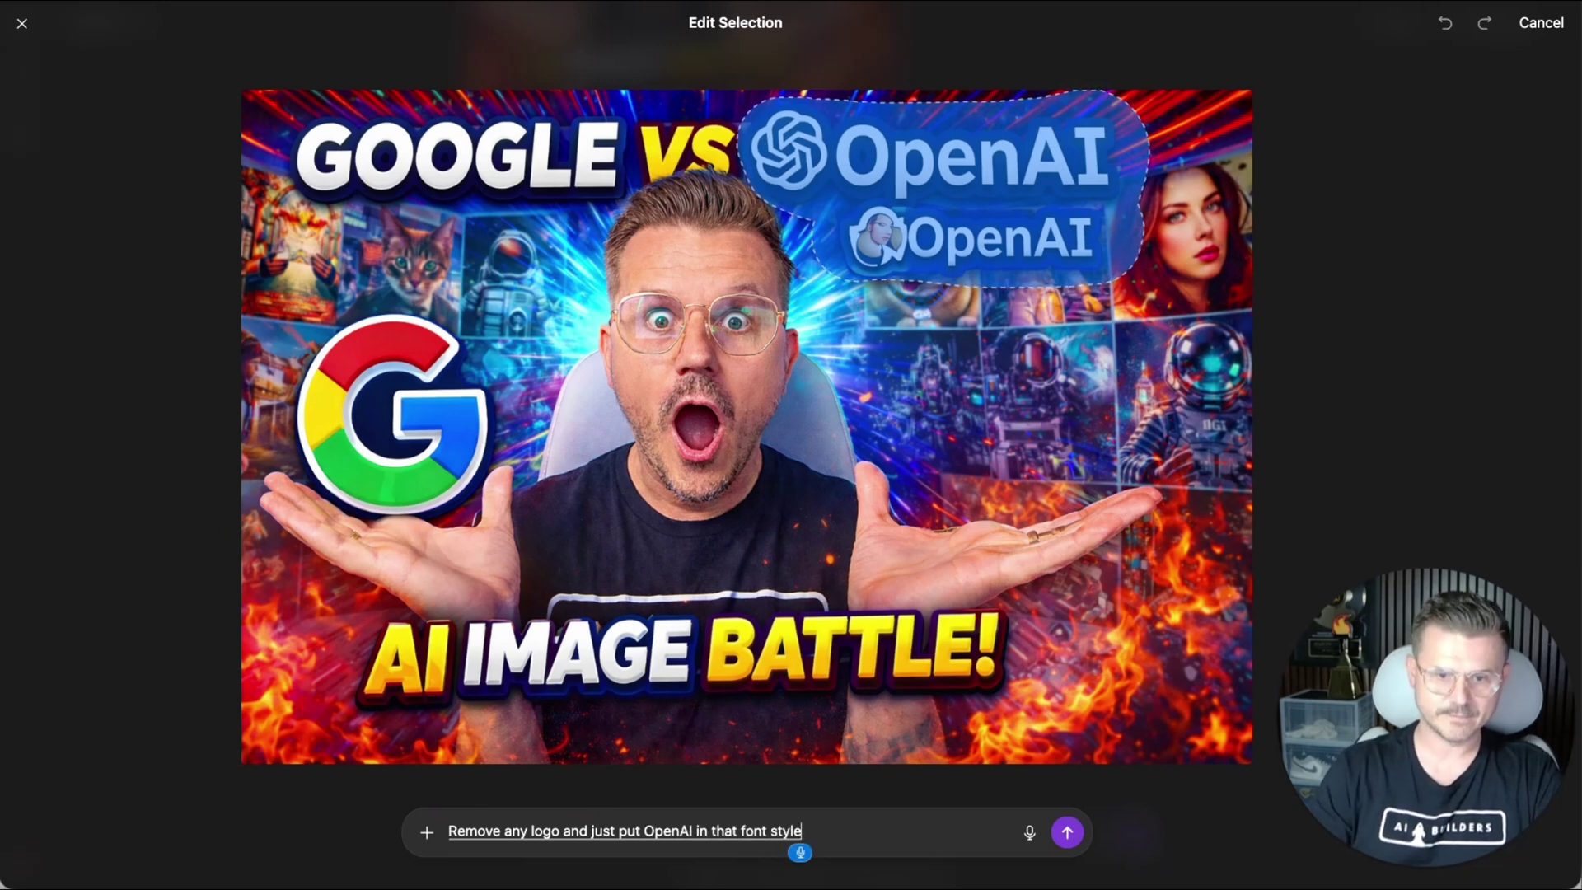
pyautogui.write(' once')
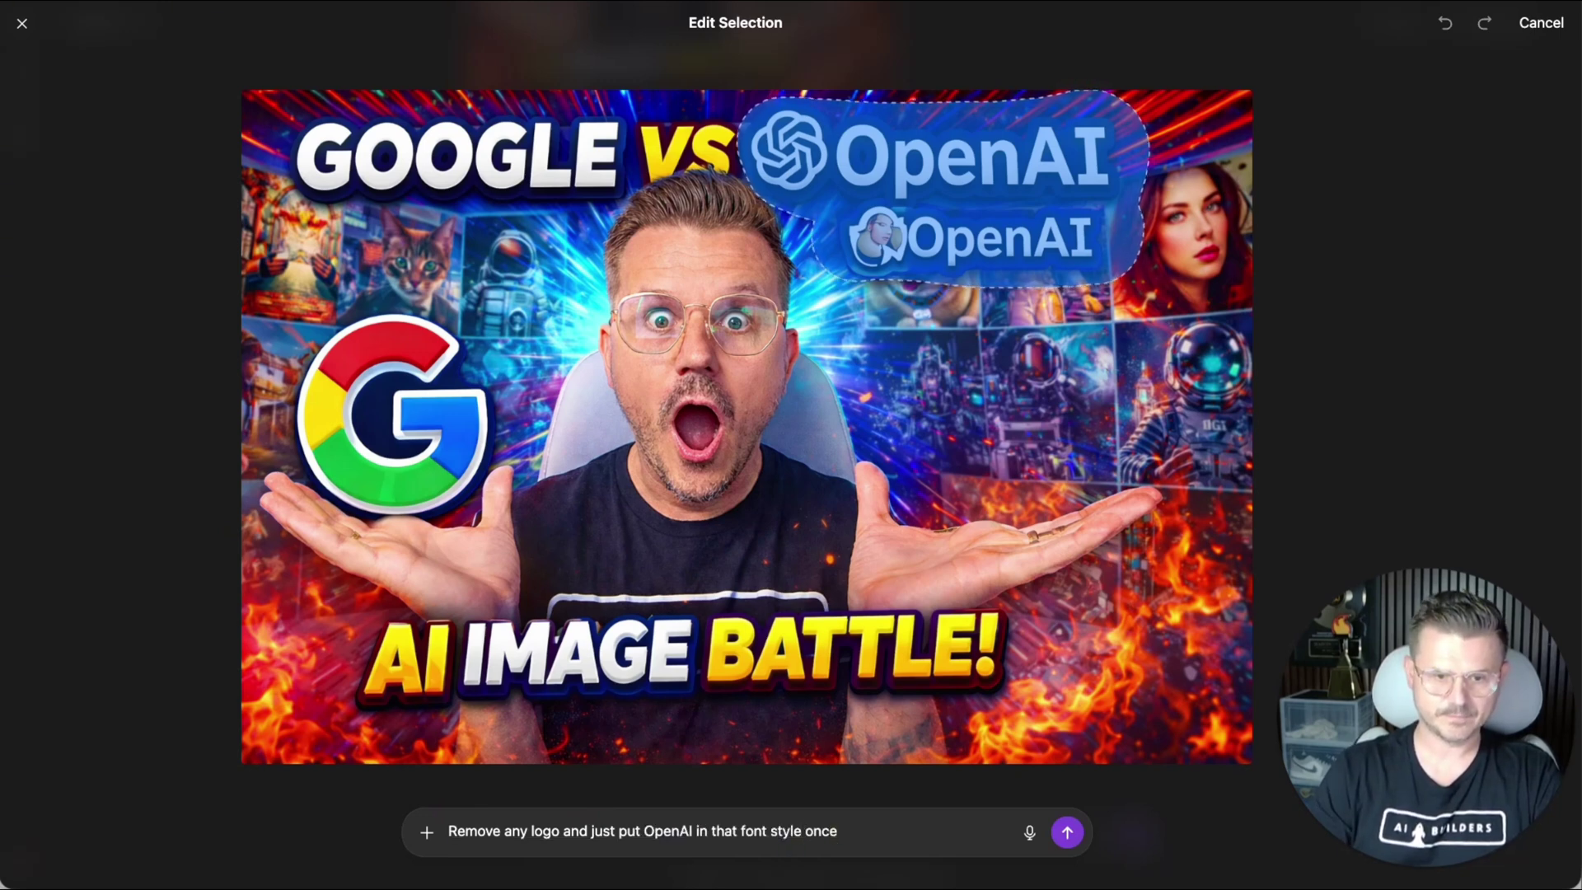
pyautogui.press('Return')
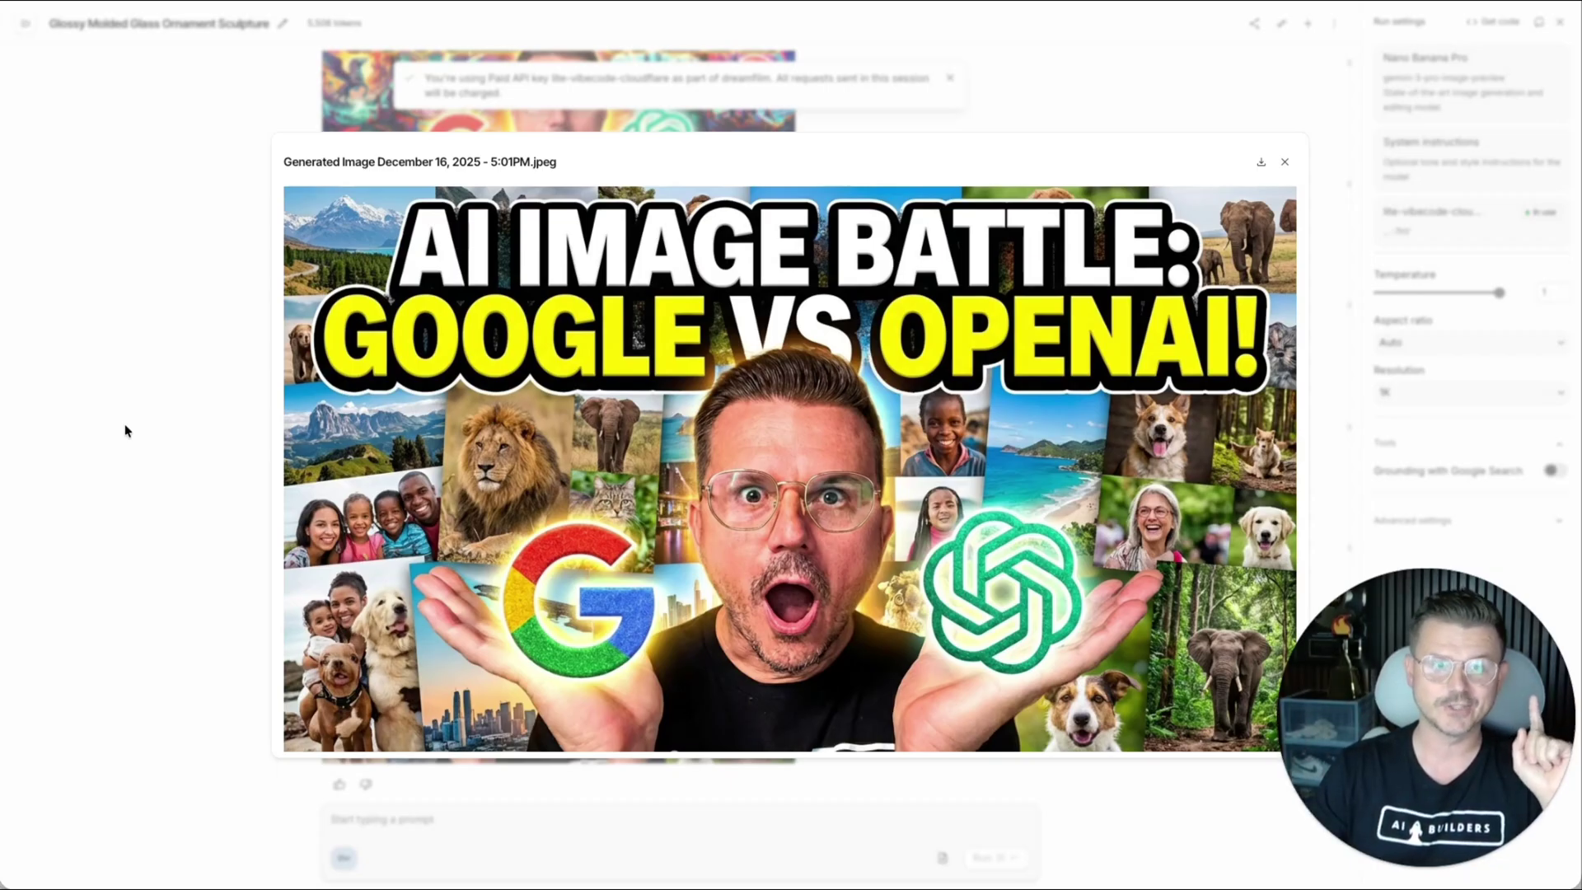
# Close the enlarged Nano Banana Pro thumbnail and switch to ChatGPT to view its latest edited thumbnail
pyautogui.click(133, 428)
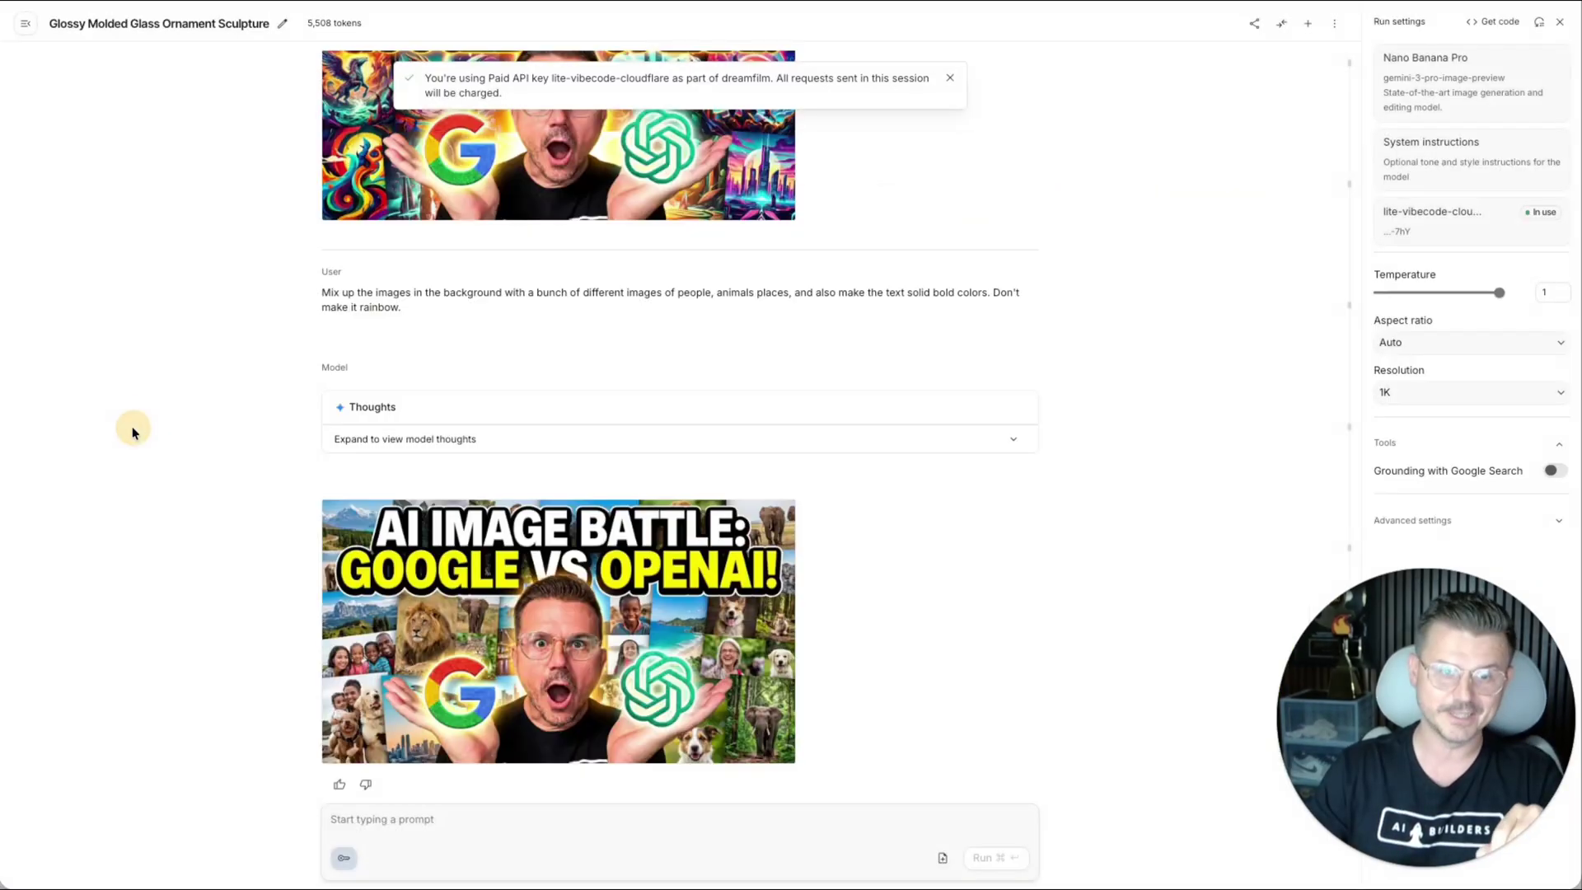
pyautogui.scroll(1, 148, 399)
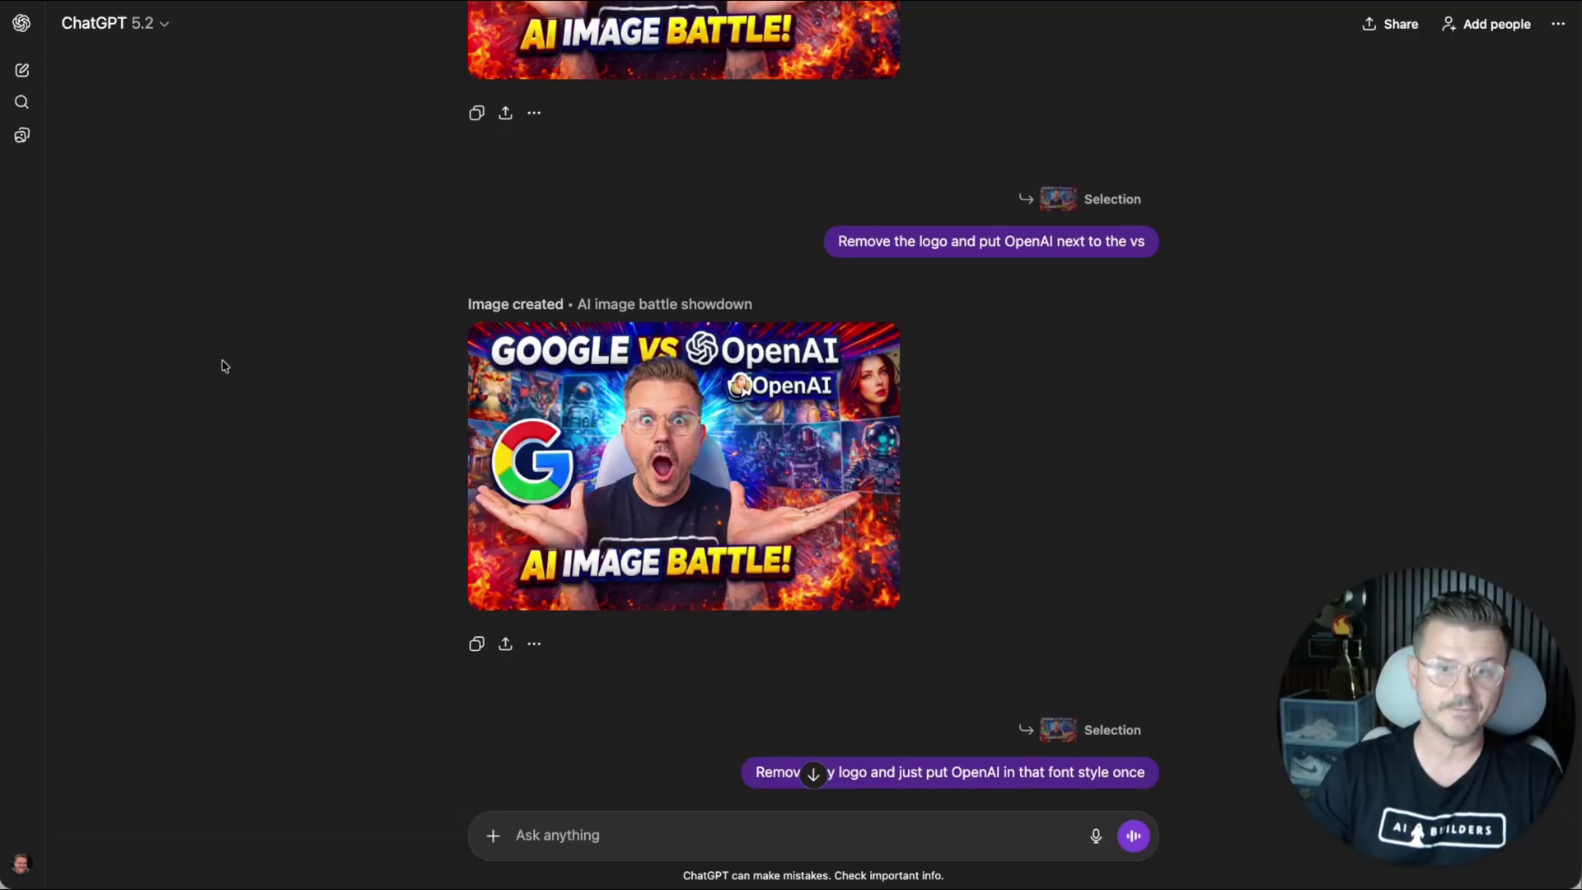
pyautogui.scroll(-6, 349, 435)
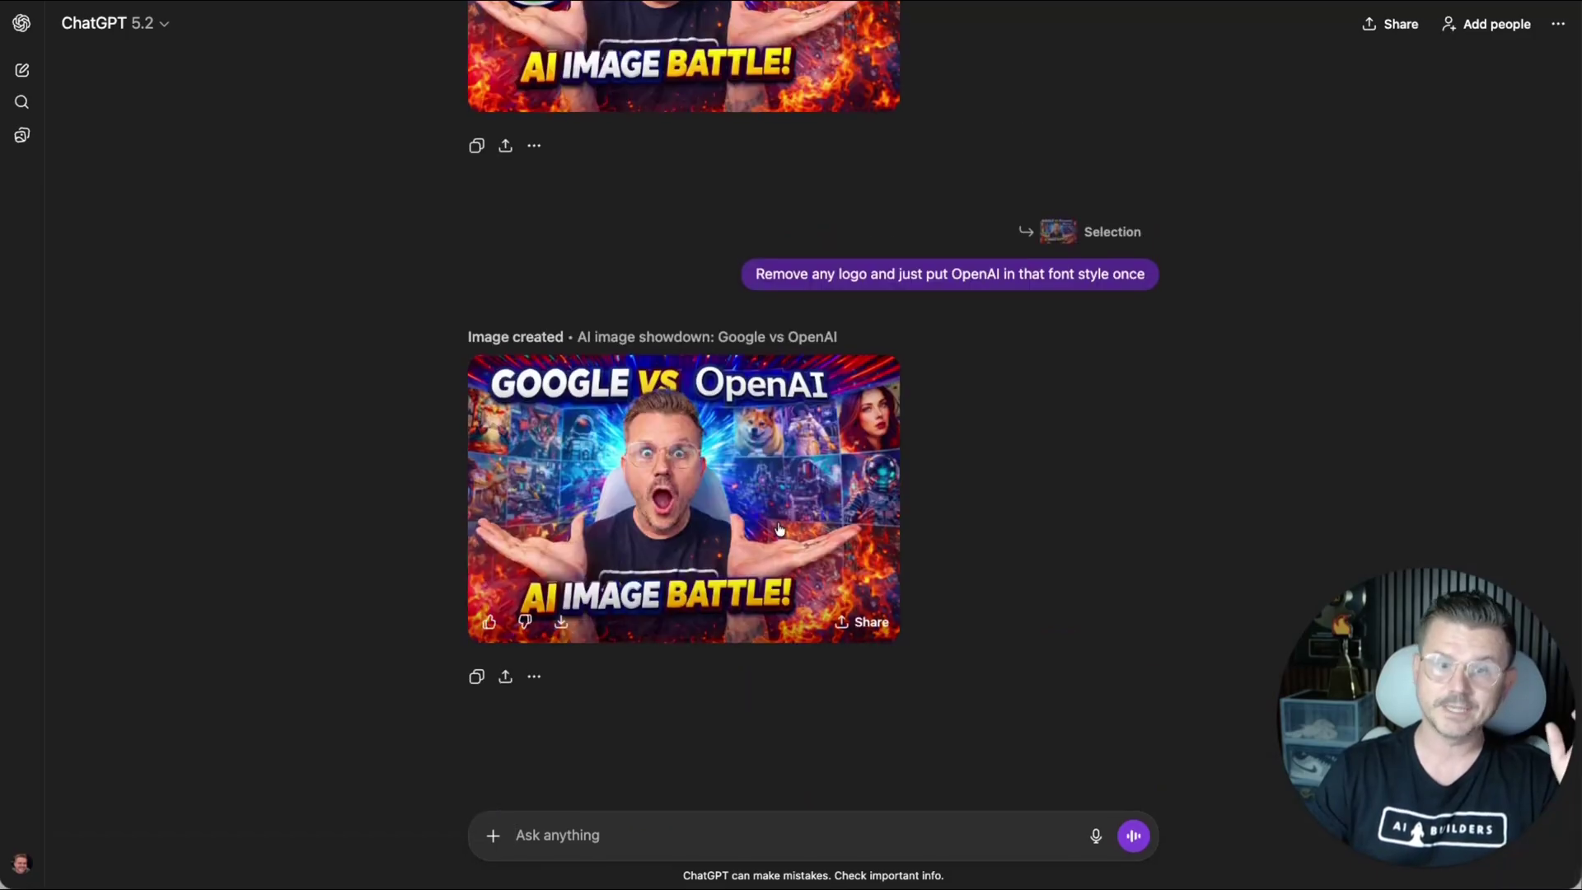
# Enlarge the latest ChatGPT thumbnail and submit the edit "add the google logo and openai logo to my hands only! and make them on fire"
pyautogui.click(707, 498)
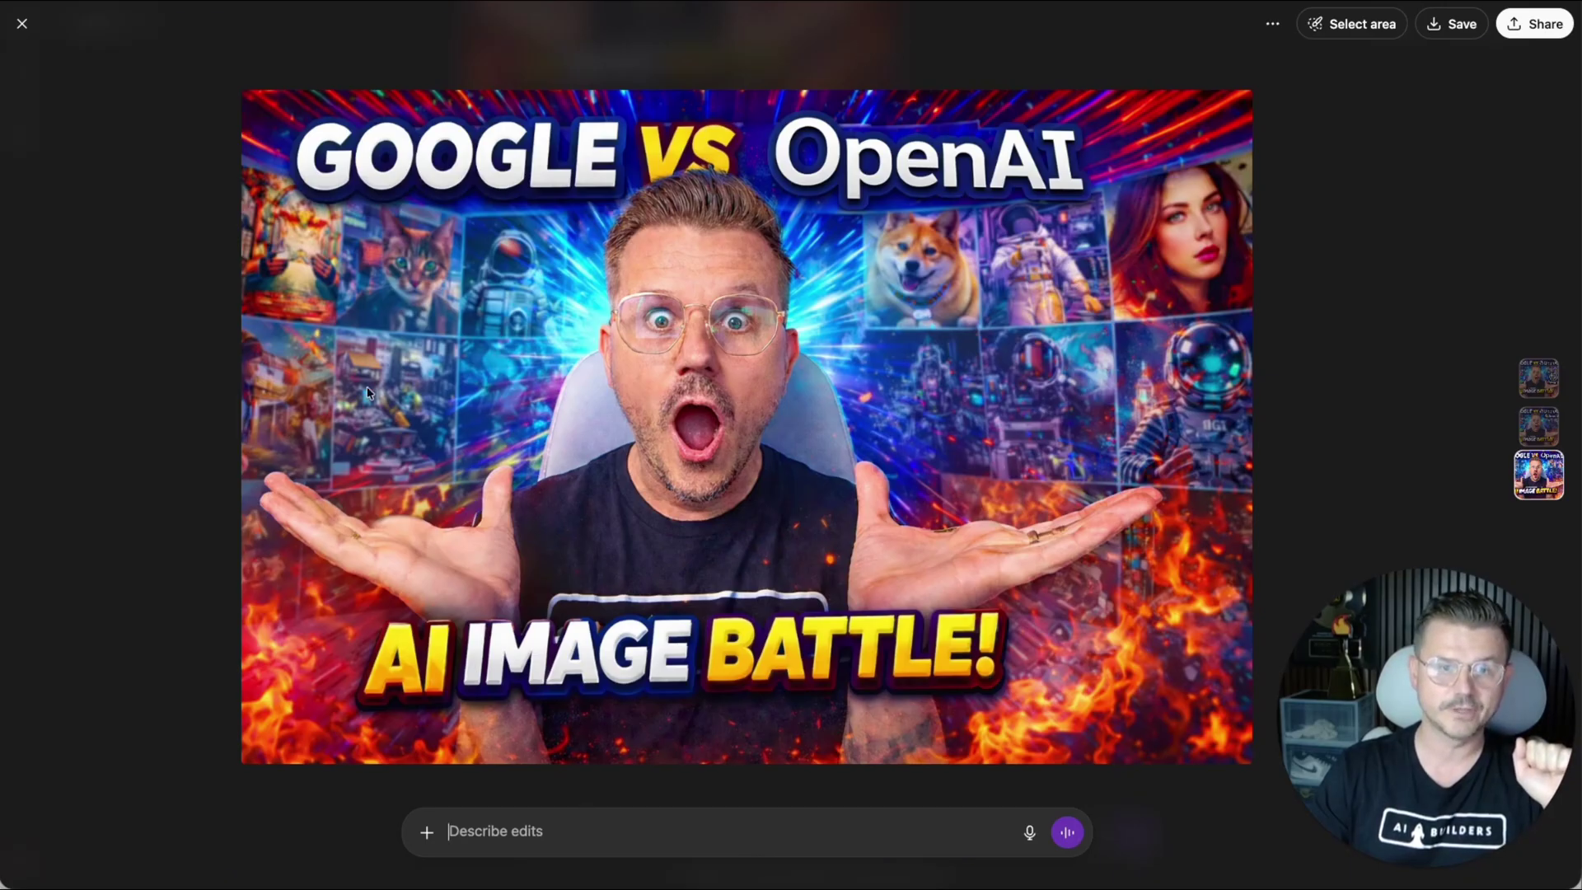
pyautogui.click(663, 824)
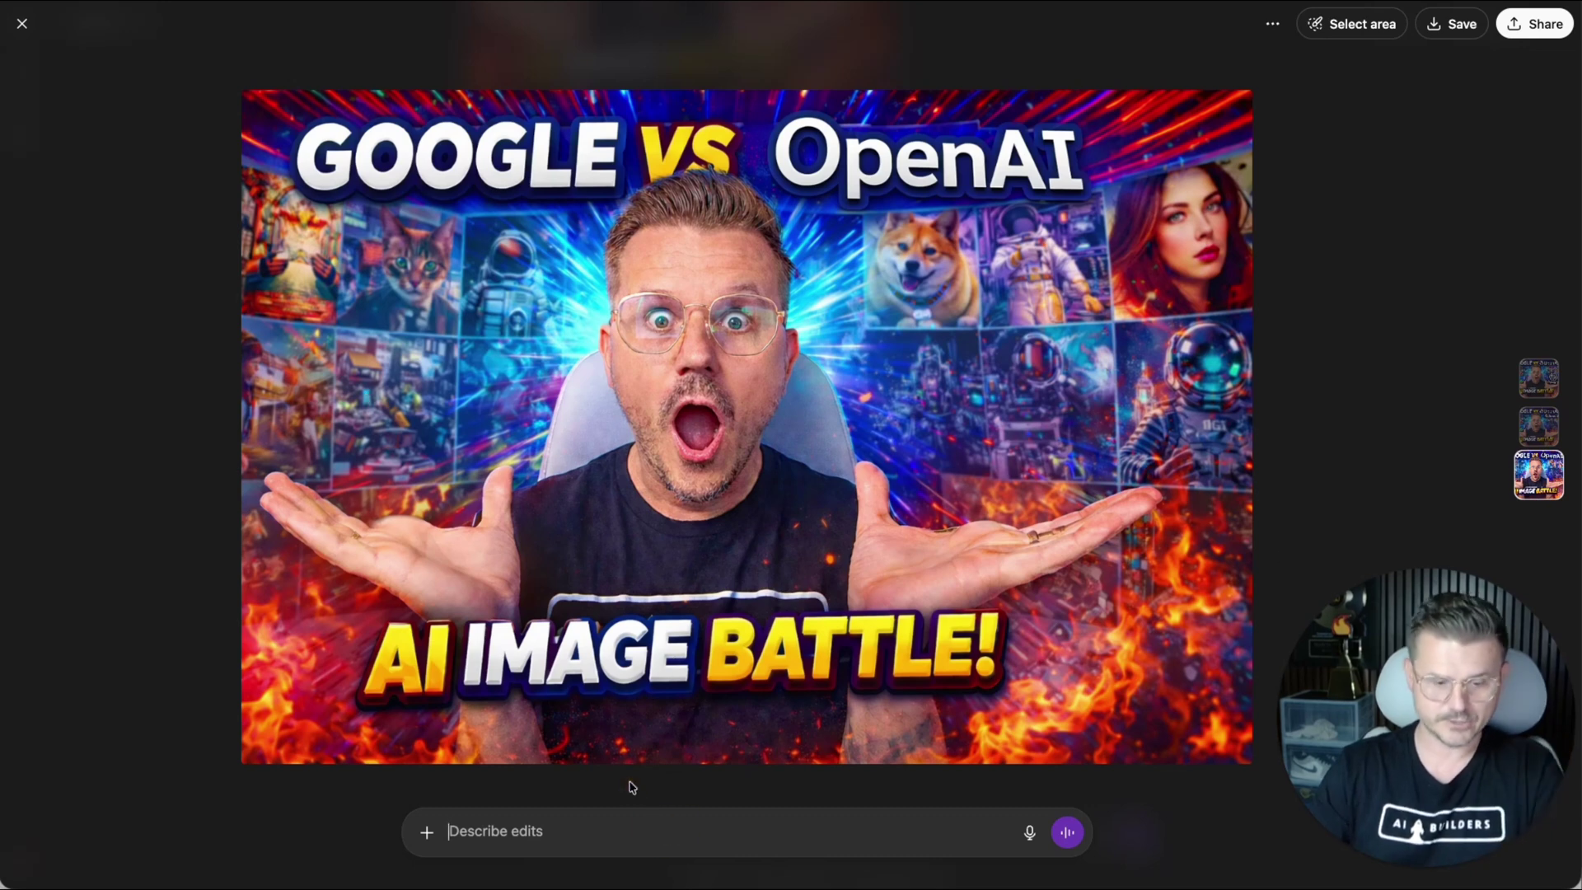
pyautogui.write('add the googl')
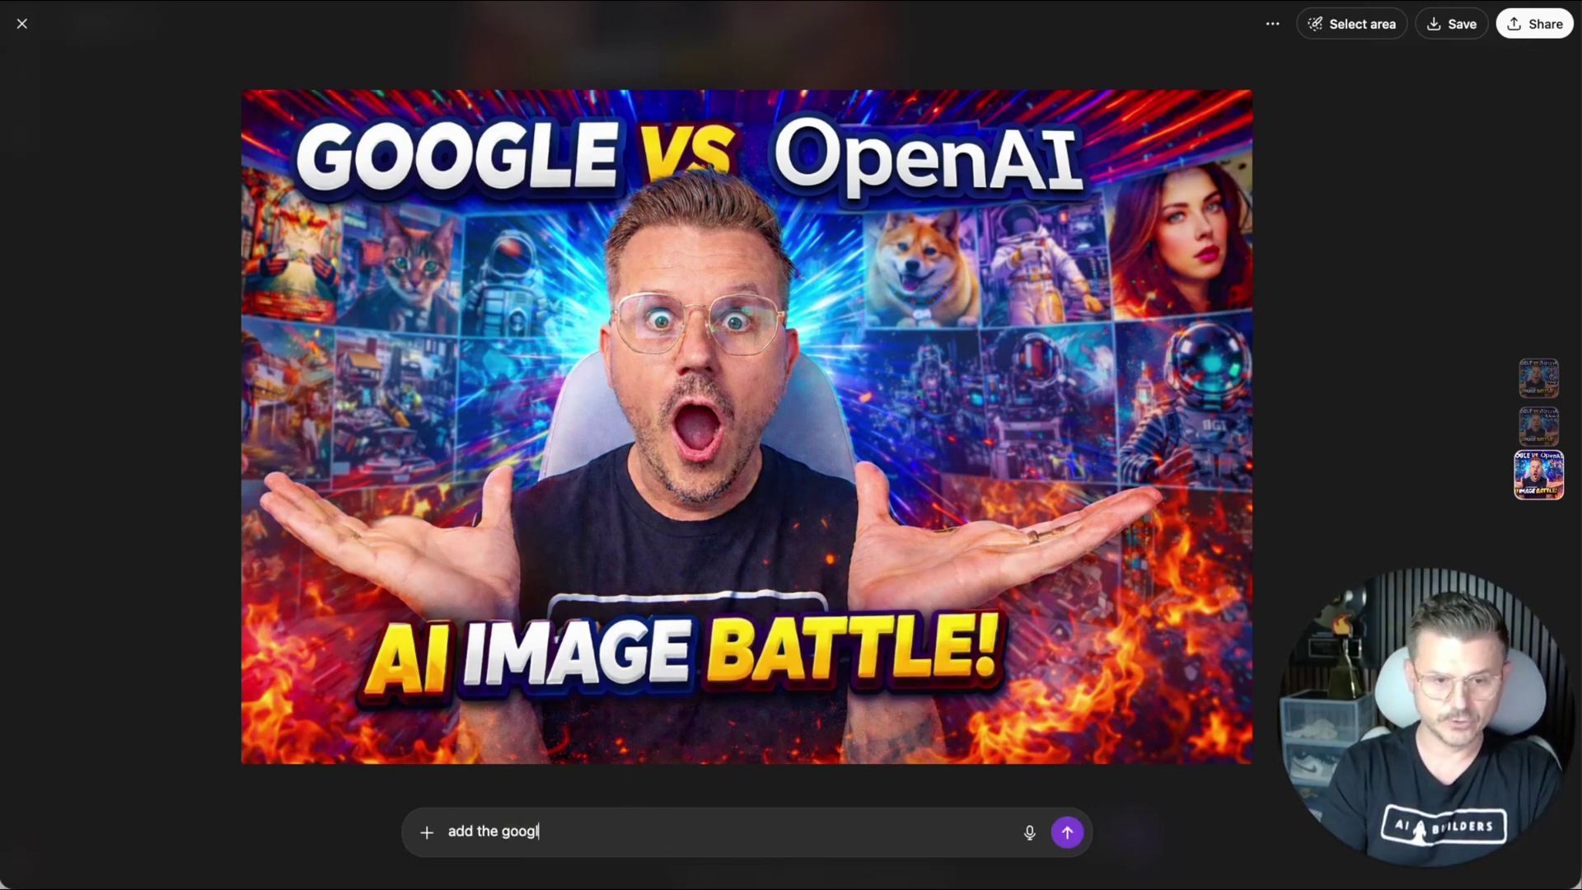
pyautogui.write('e logo and openai logo')
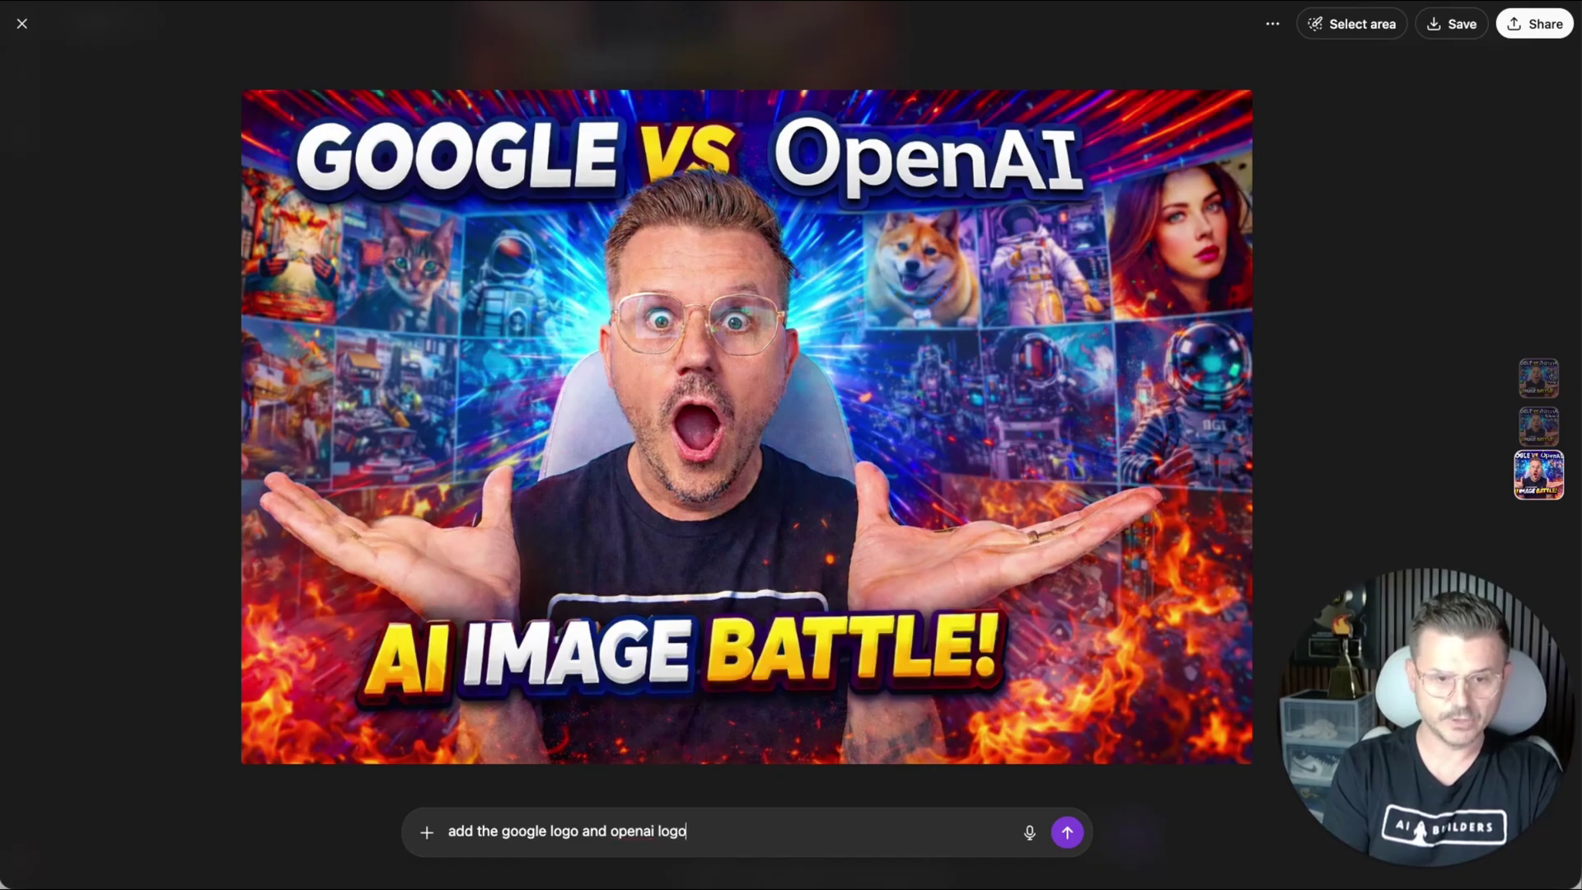
pyautogui.write(' to my hands only!')
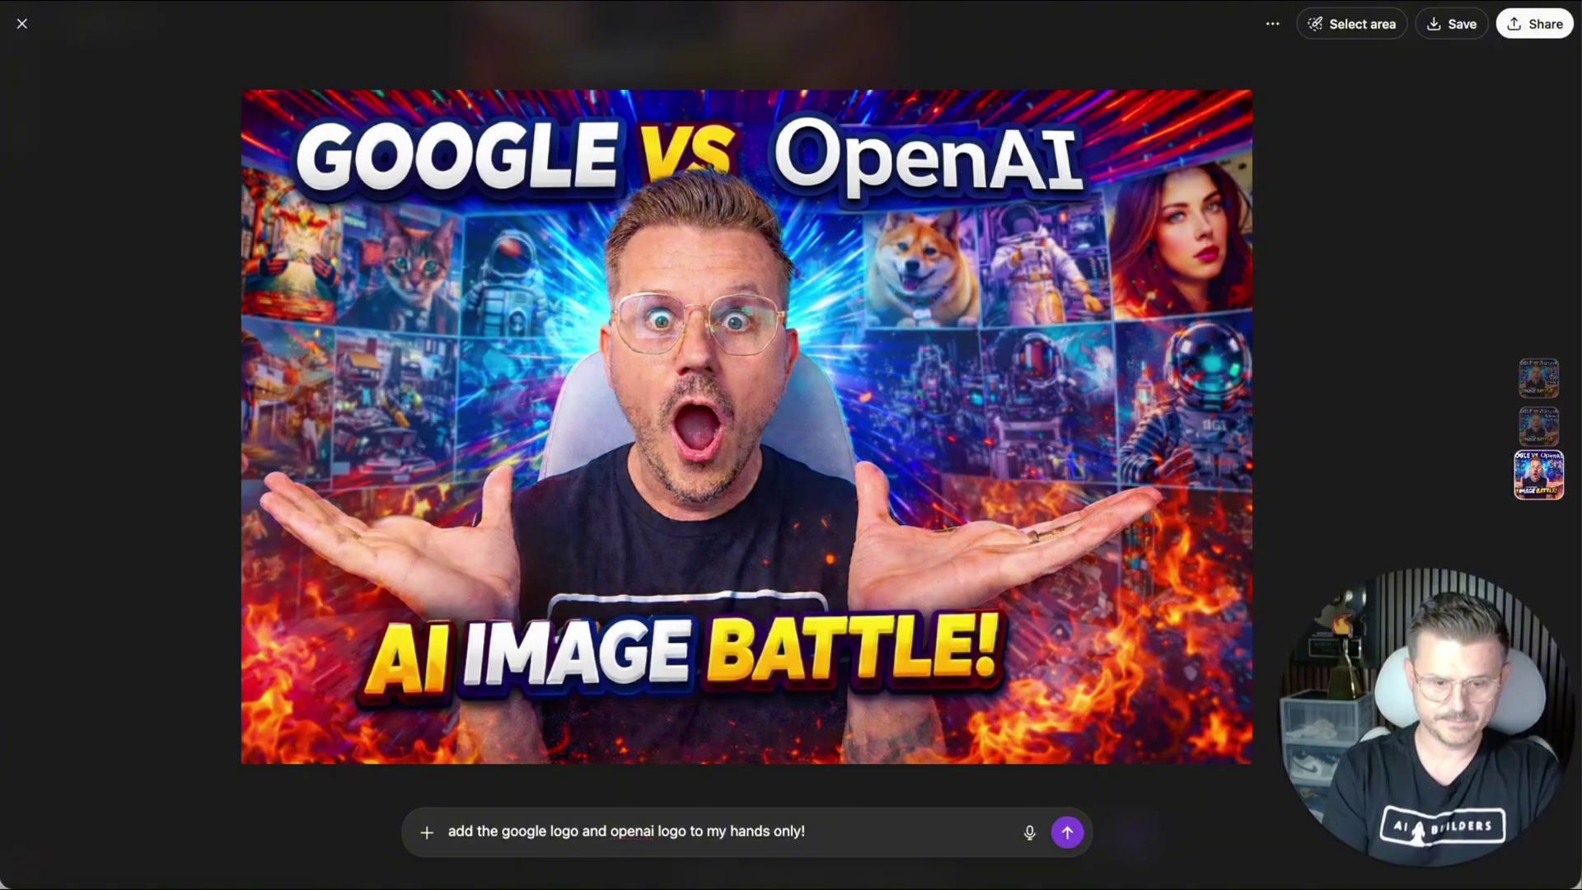
pyautogui.write(' and make them ')
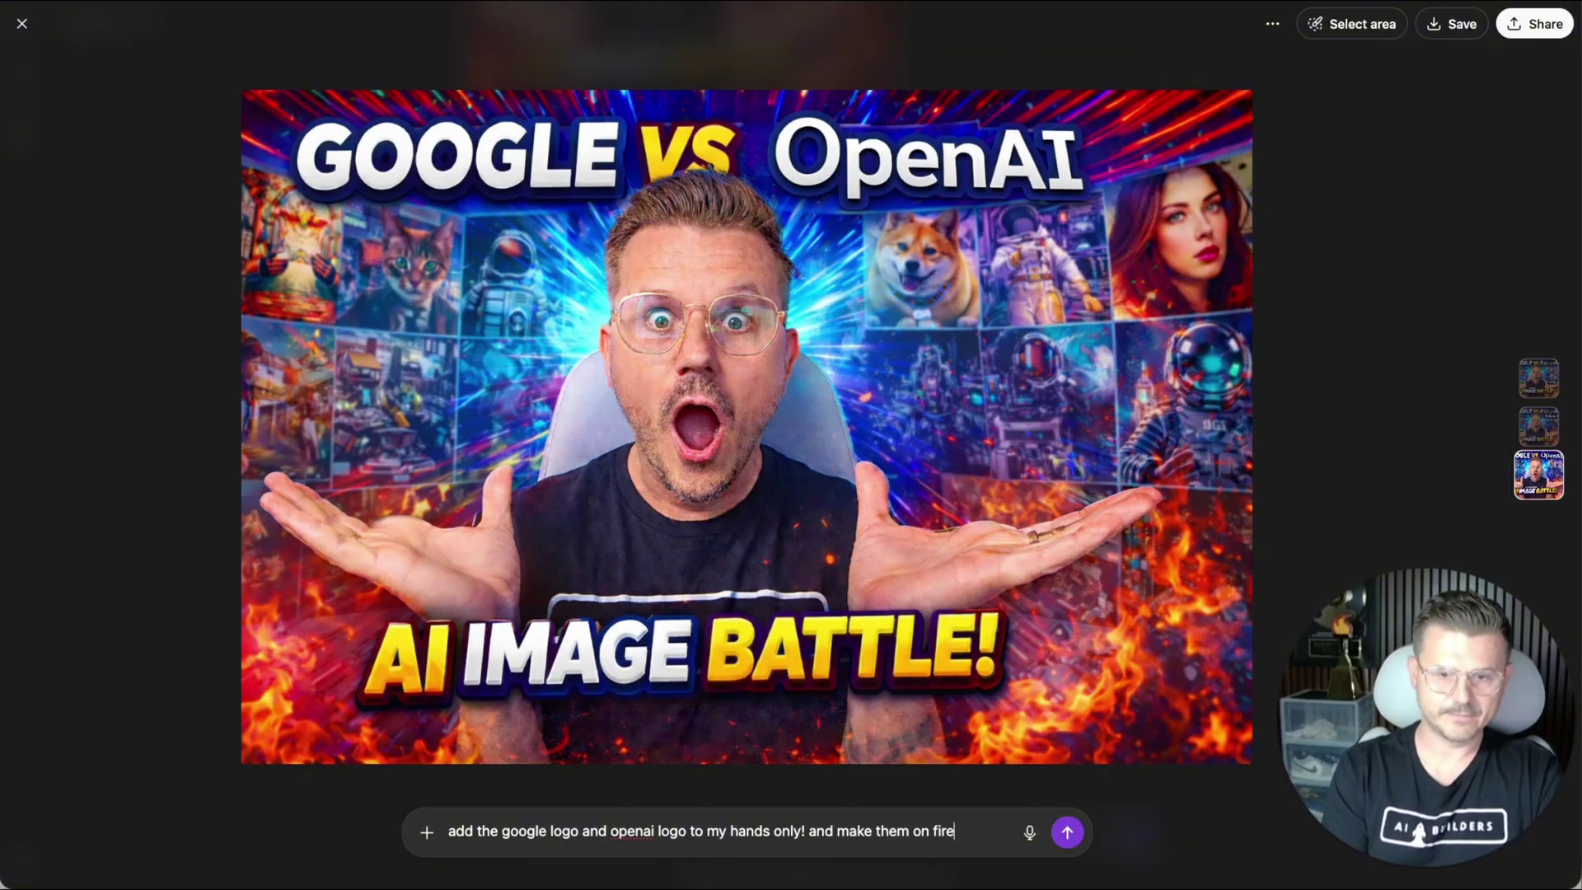
pyautogui.write('on fire')
pyautogui.press('Return')
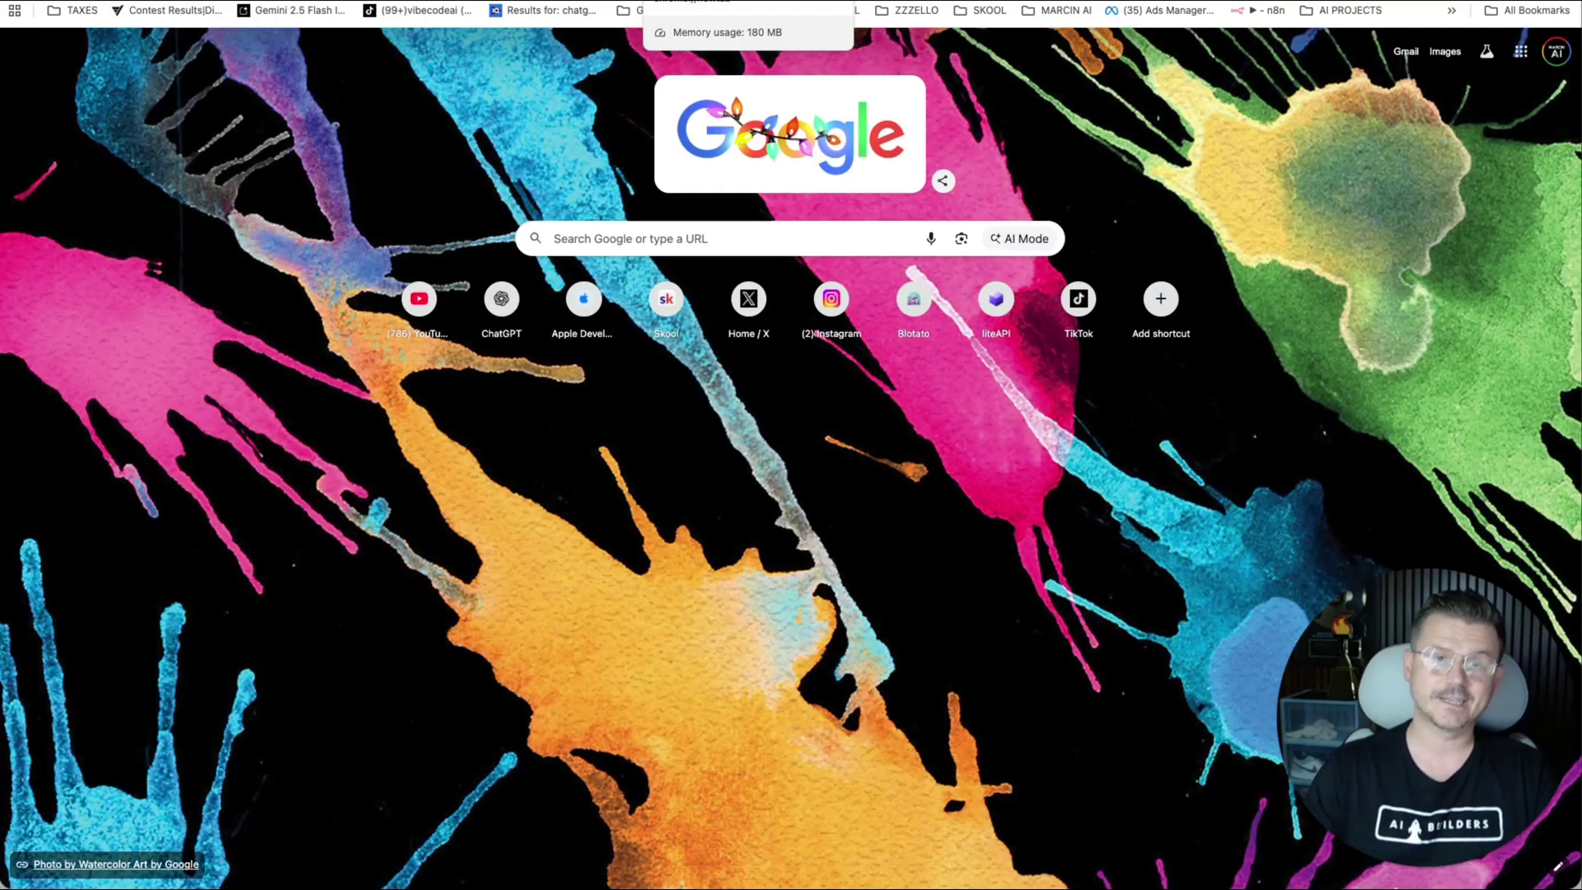
# Open the AI Builders community on Skool in a new browser tab and look through its community feed
pyautogui.write('skool')
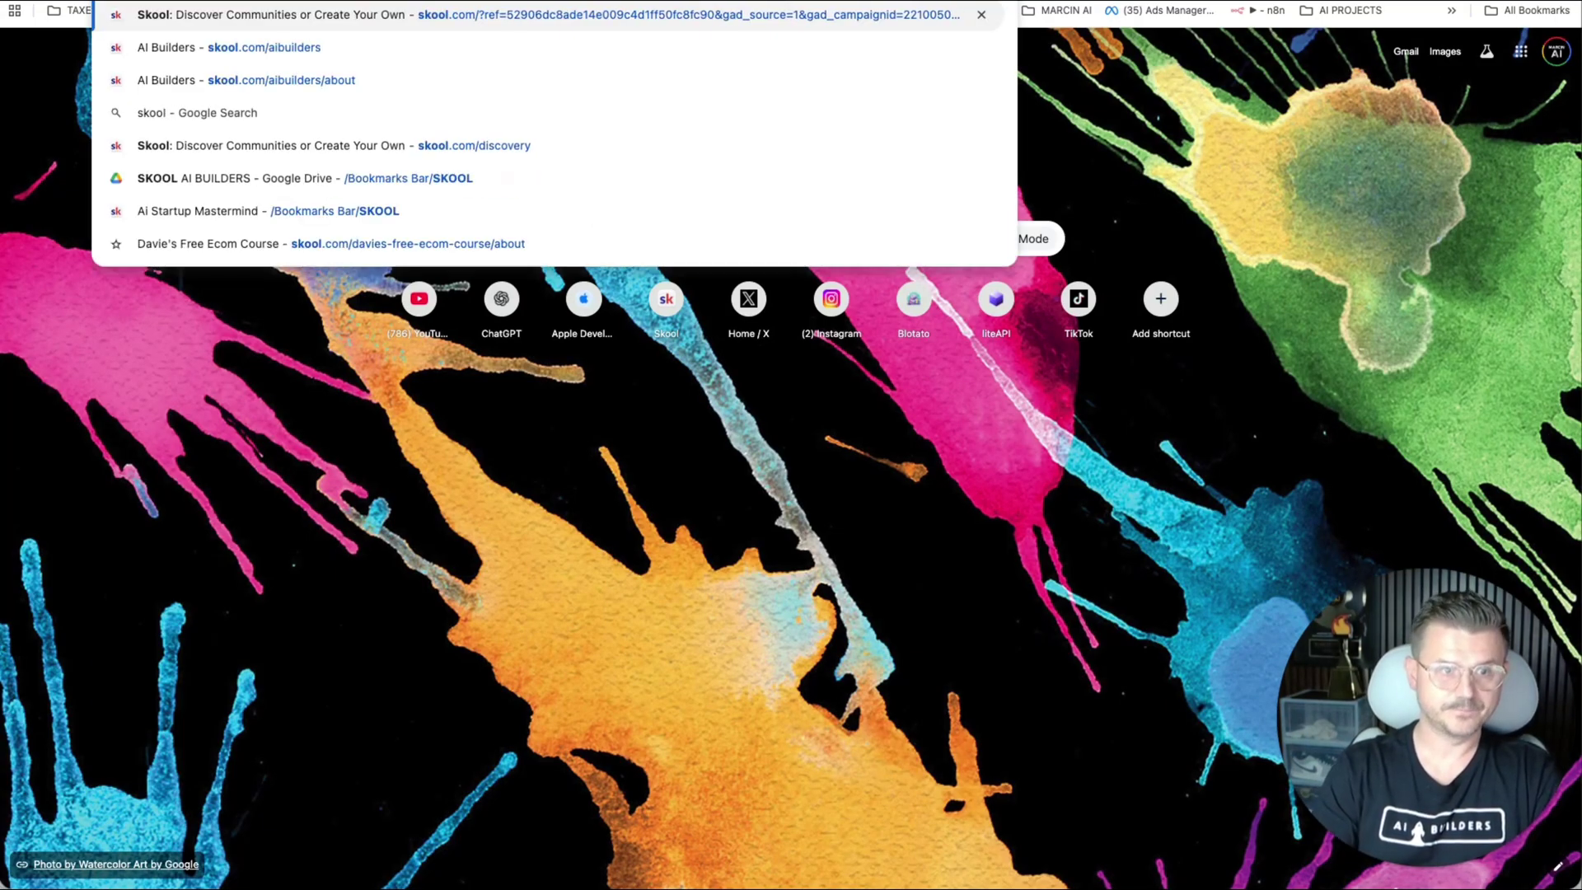
pyautogui.press('Down')
pyautogui.press('Return')
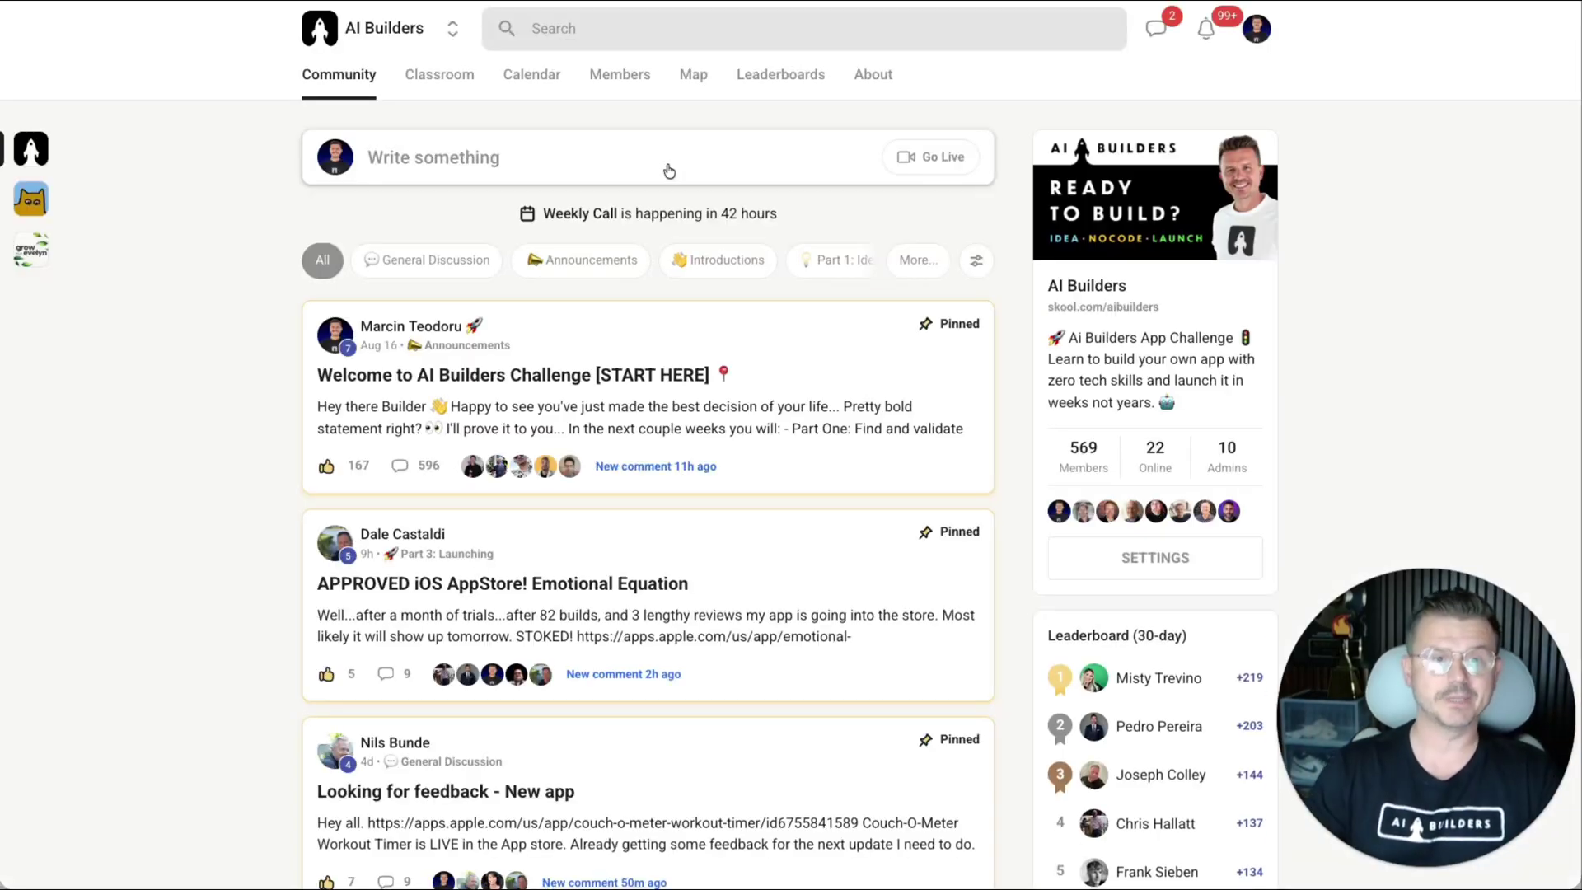
pyautogui.click(169, 420)
pyautogui.scroll(-7, 164, 417)
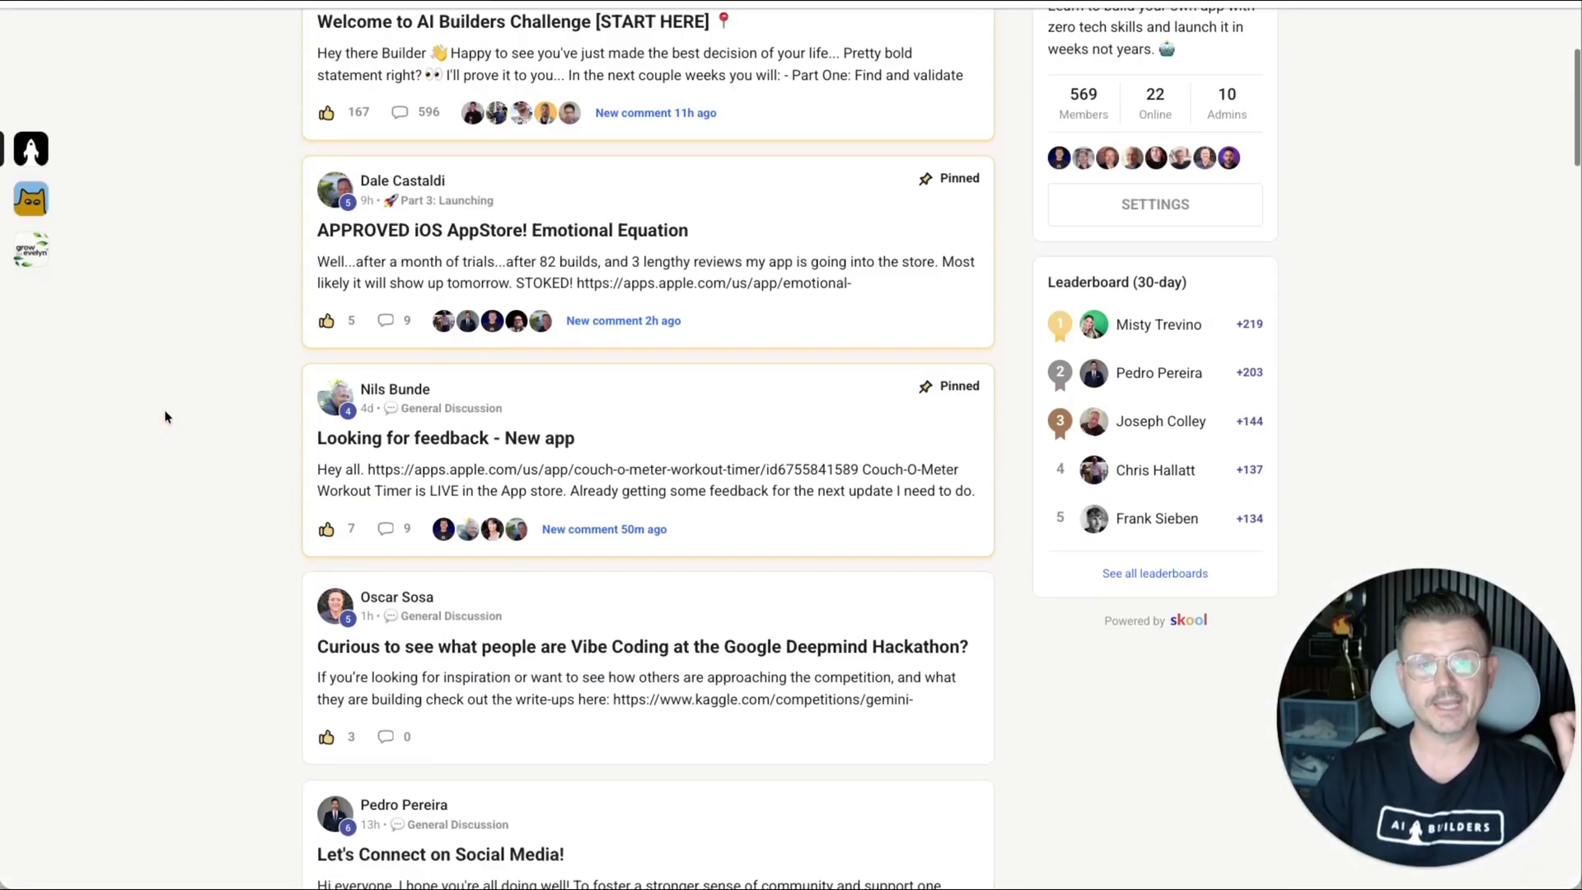
pyautogui.scroll(8, 165, 417)
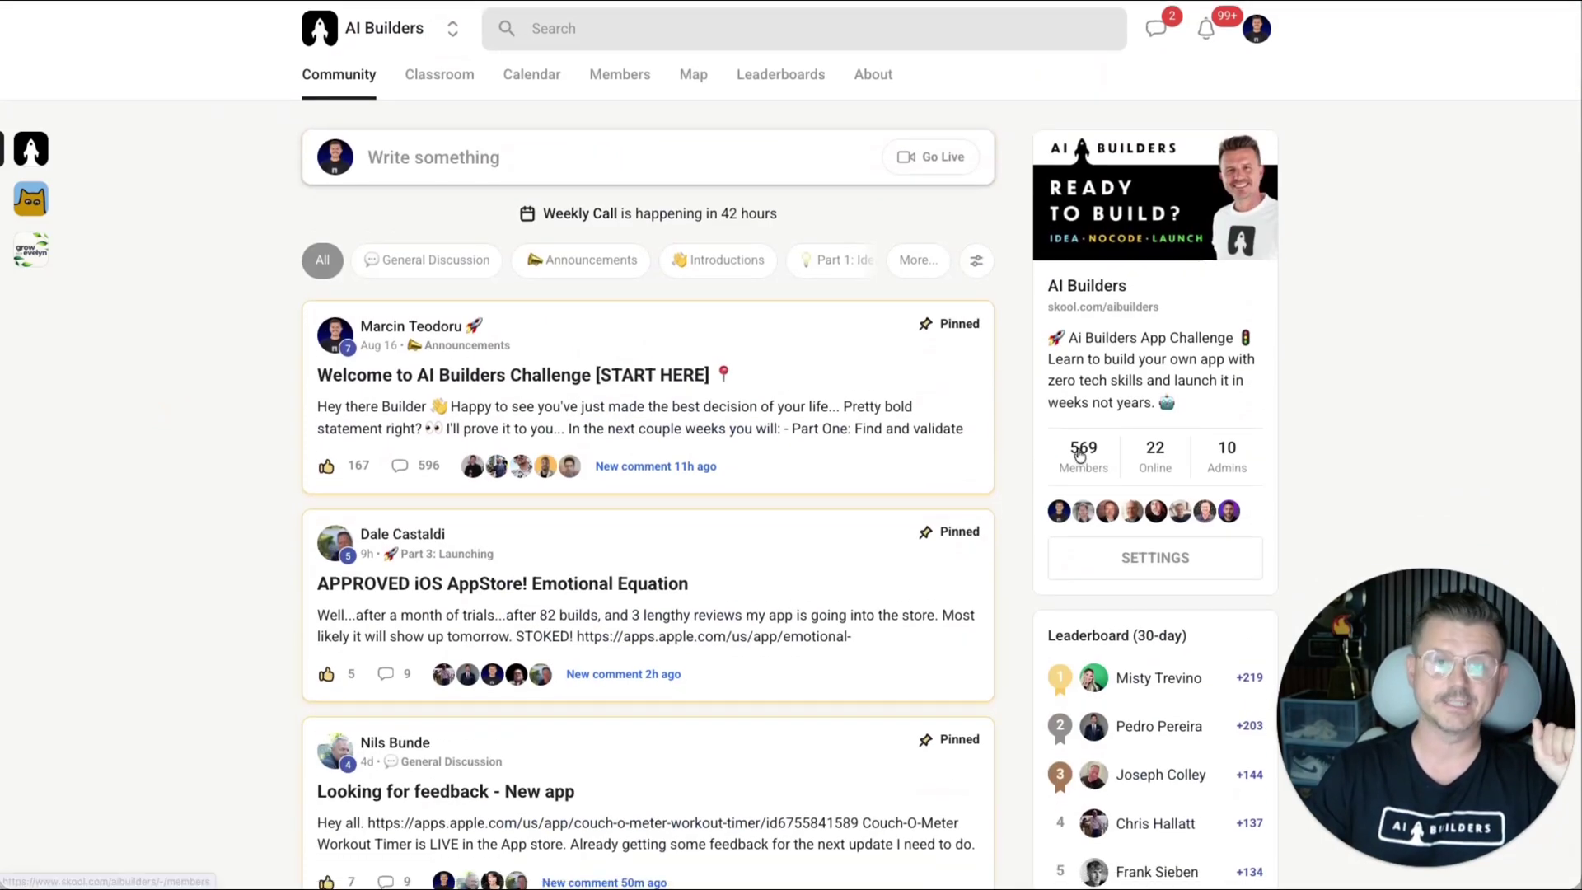
# Open the community's Classroom and look through the available courses
pyautogui.click(439, 73)
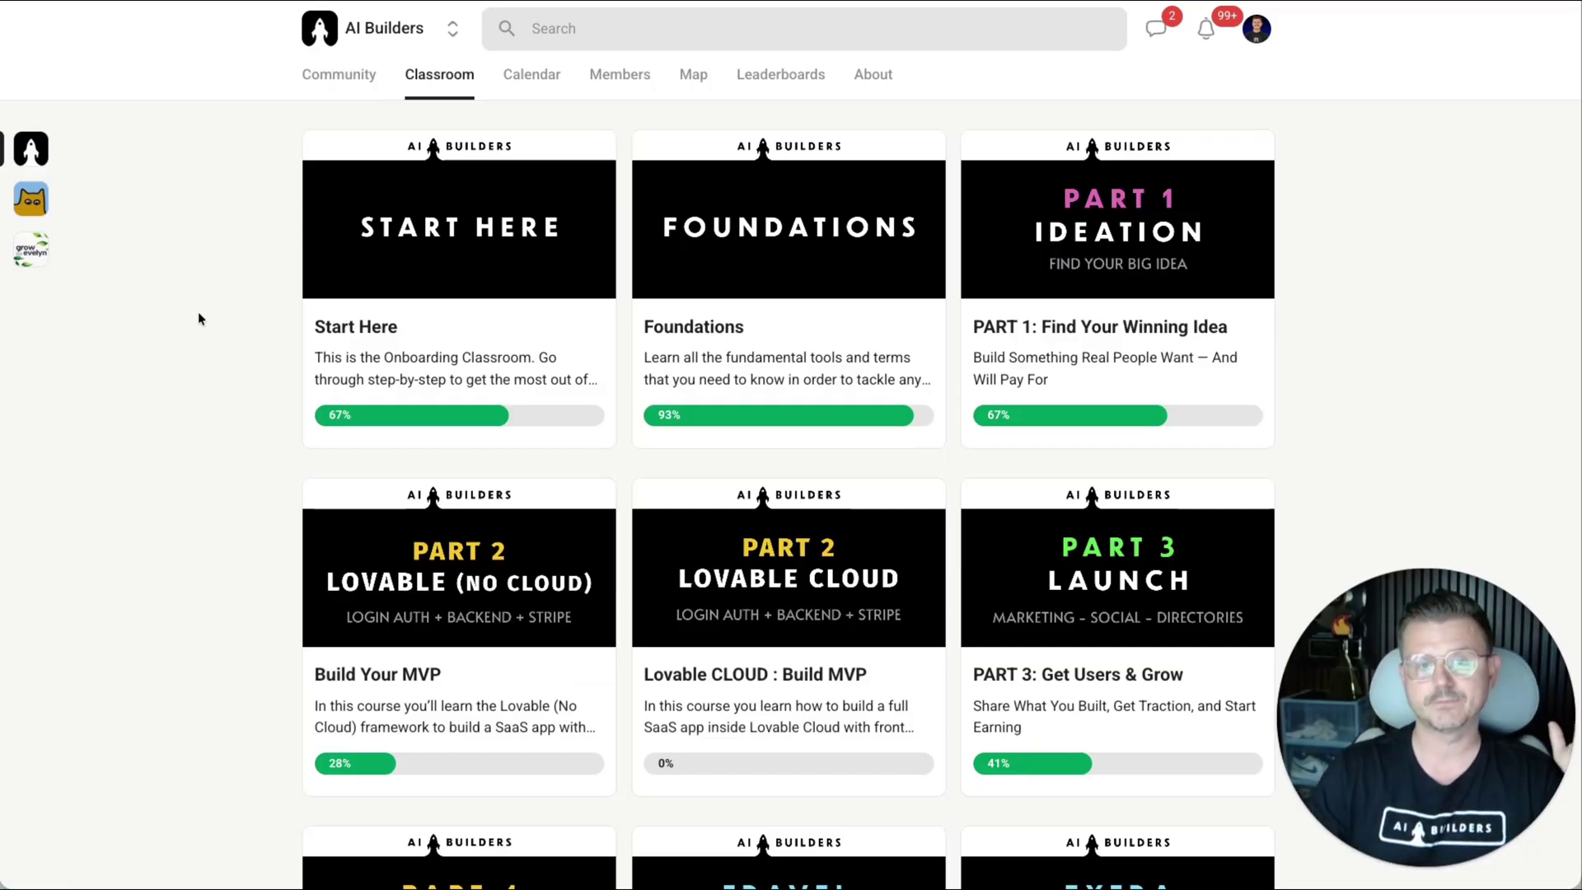
pyautogui.scroll(-5, 199, 315)
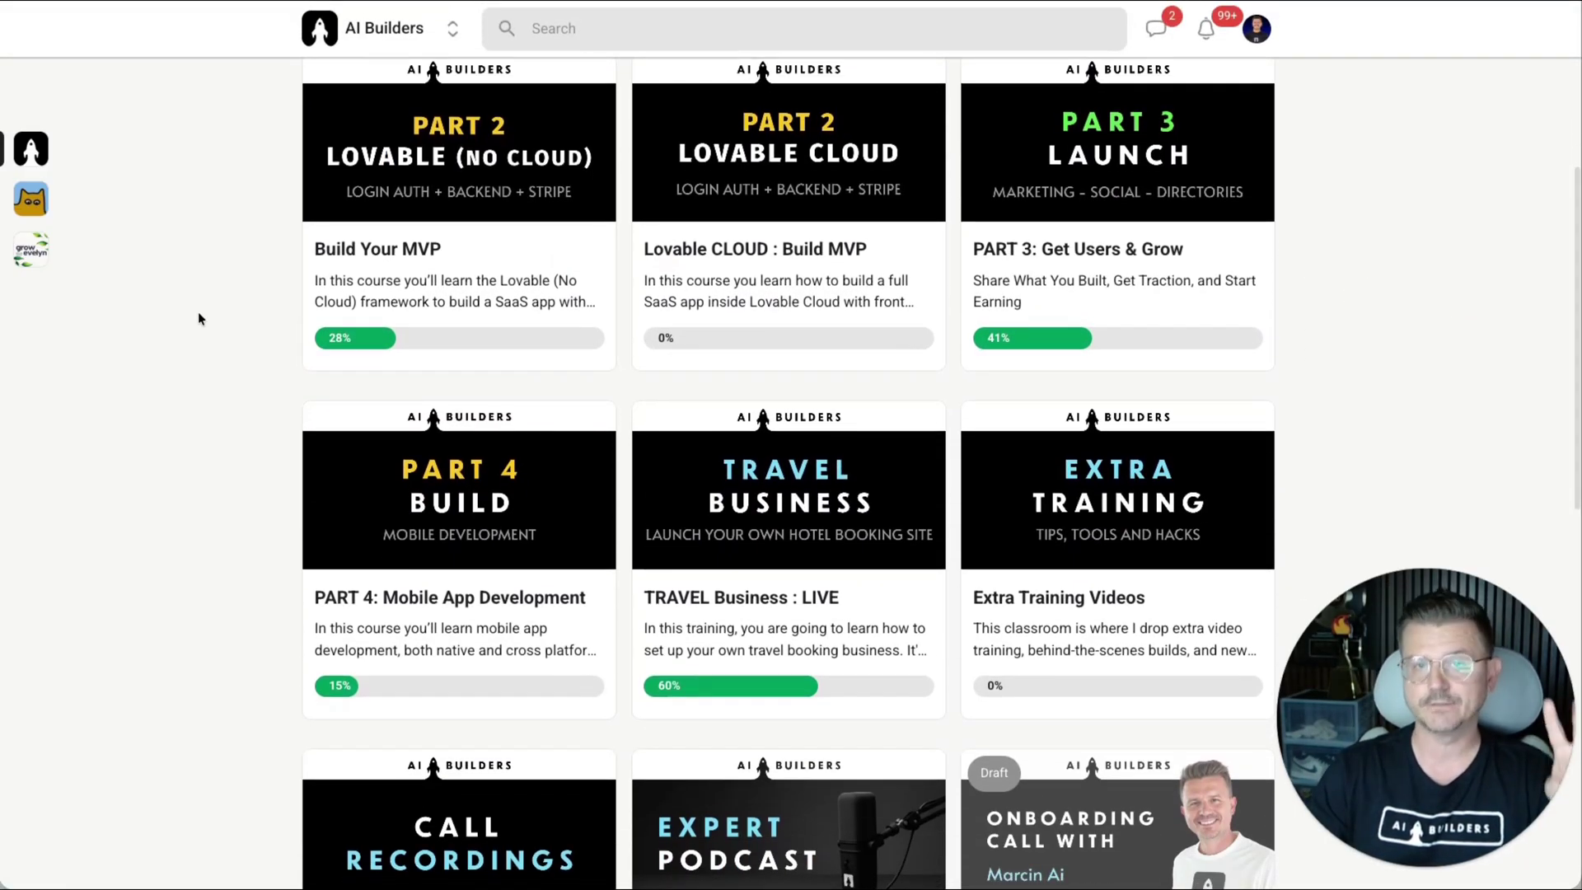
pyautogui.scroll(-3, 199, 317)
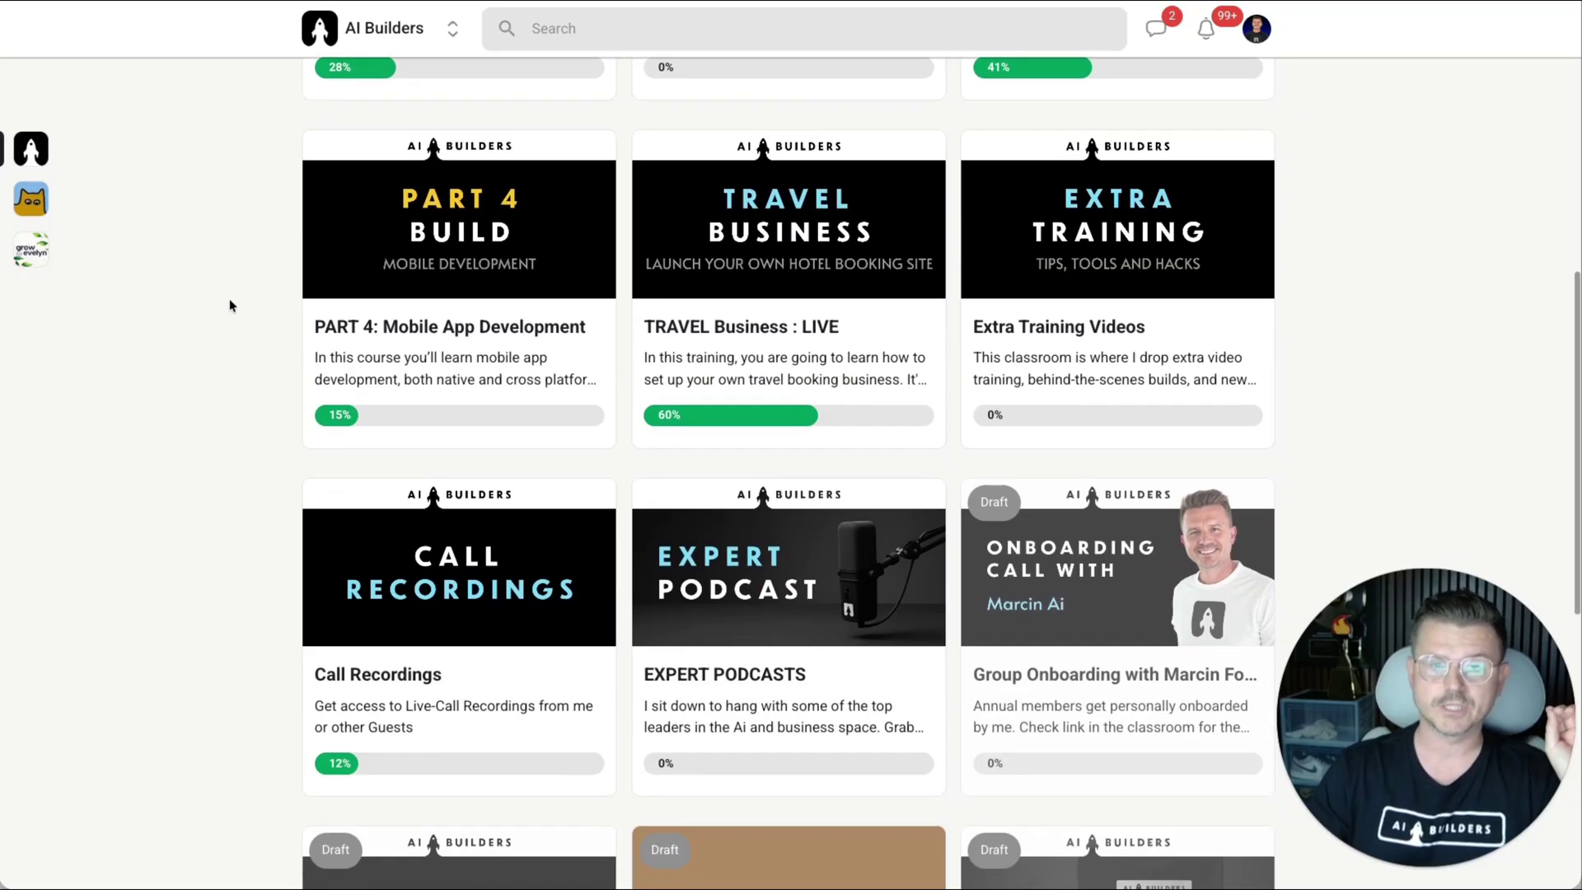
# Return to the community feed and read the pinned posts "APPROVED iOS AppStore! Emotional Equation" and "Looking for feedback - New app"
pyautogui.scroll(9, 943, 270)
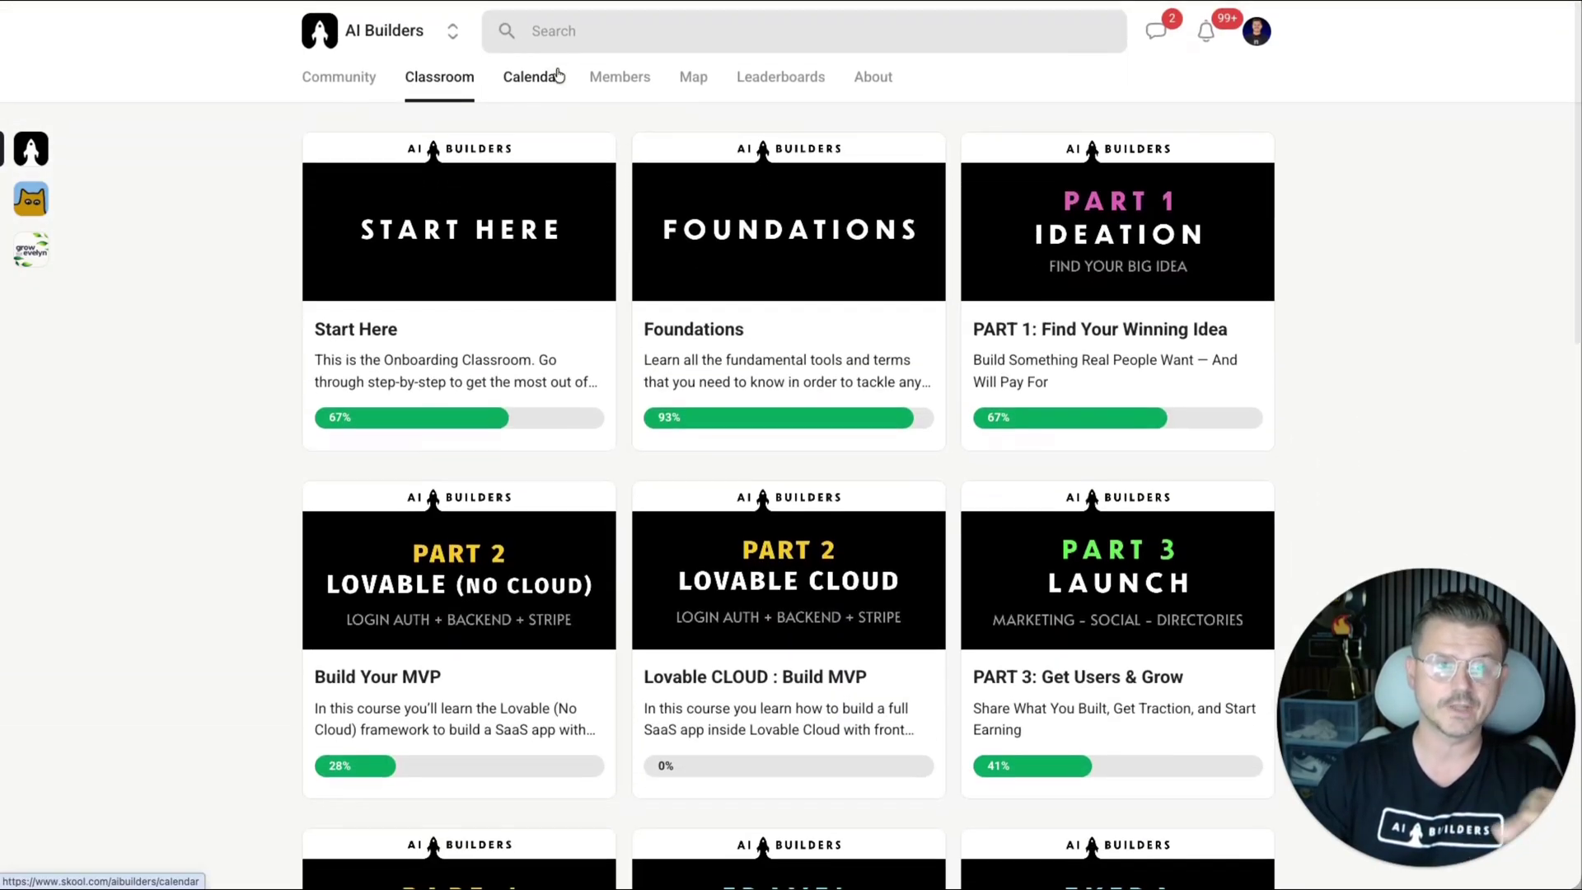
pyautogui.click(338, 74)
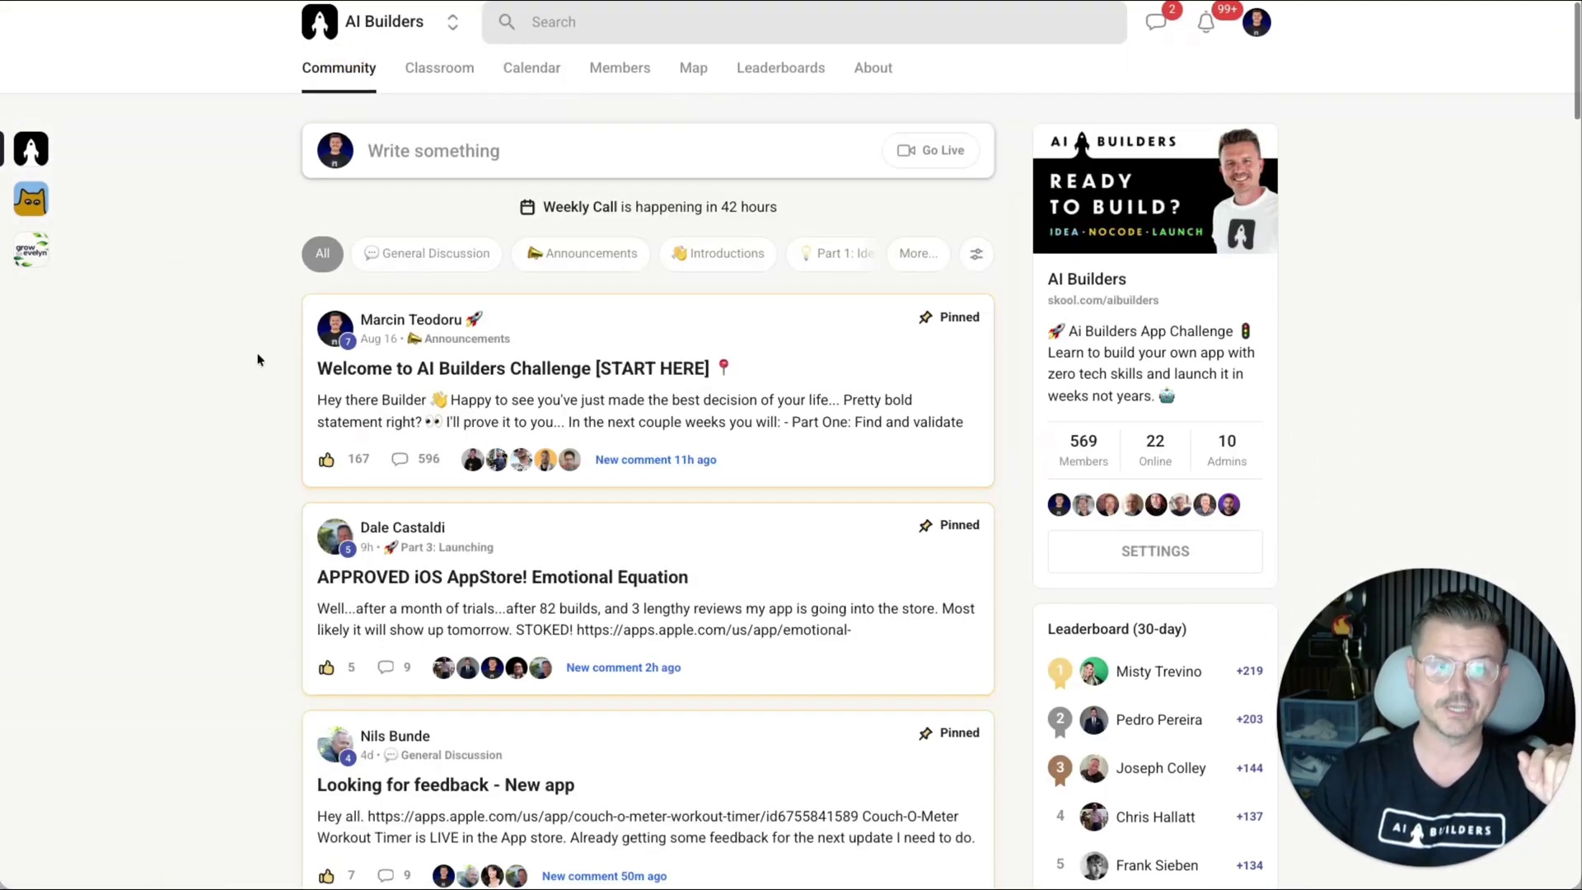
pyautogui.scroll(-6, 257, 360)
pyautogui.scroll(3, 254, 357)
pyautogui.click(685, 309)
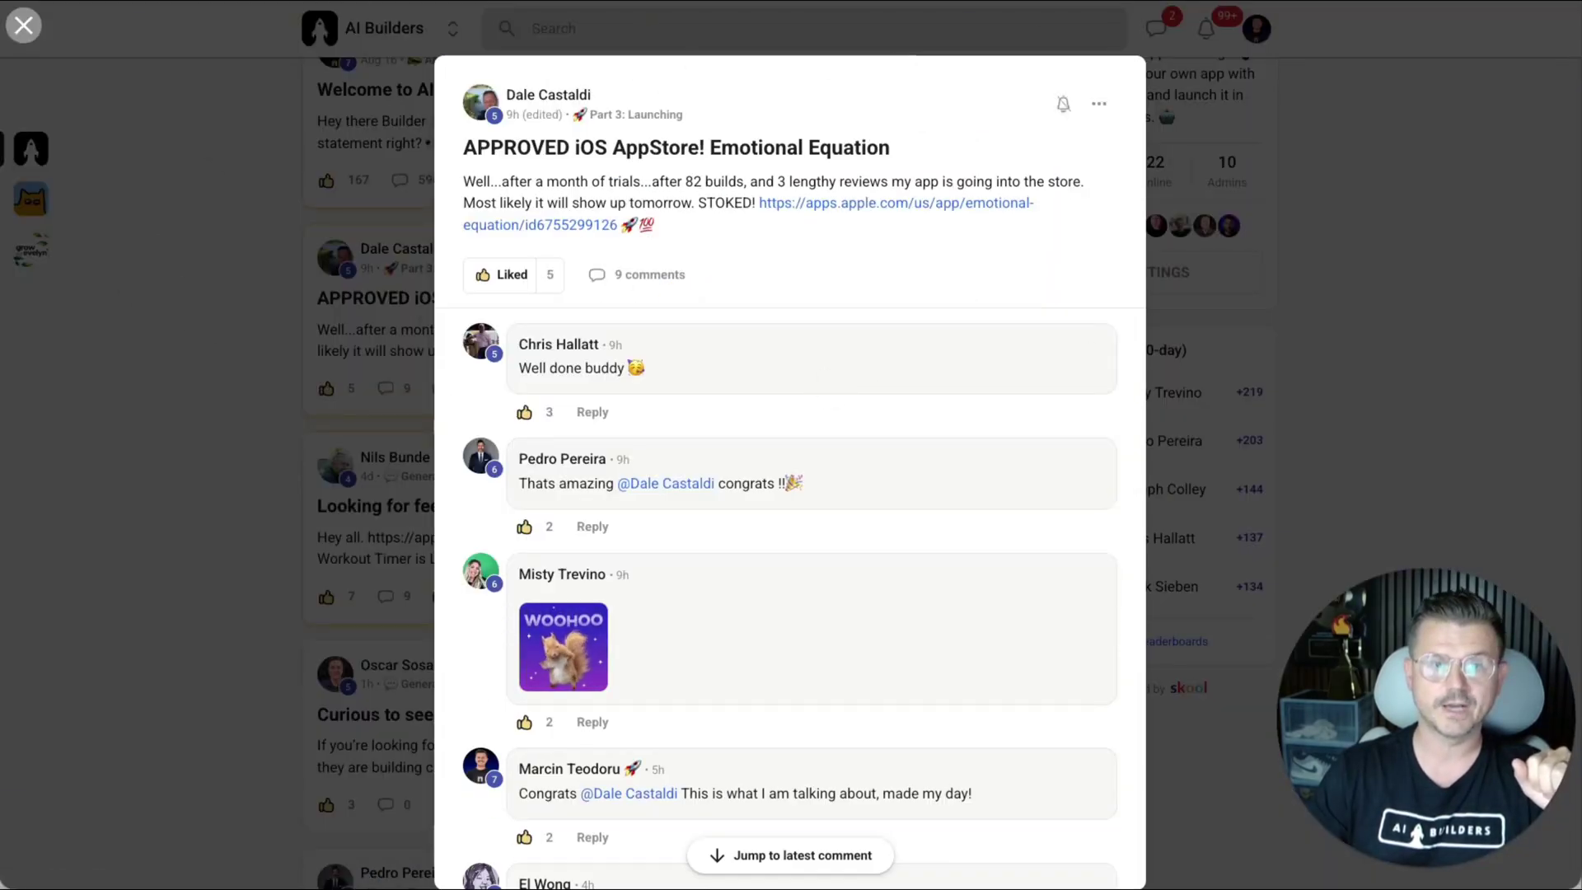
pyautogui.click(113, 445)
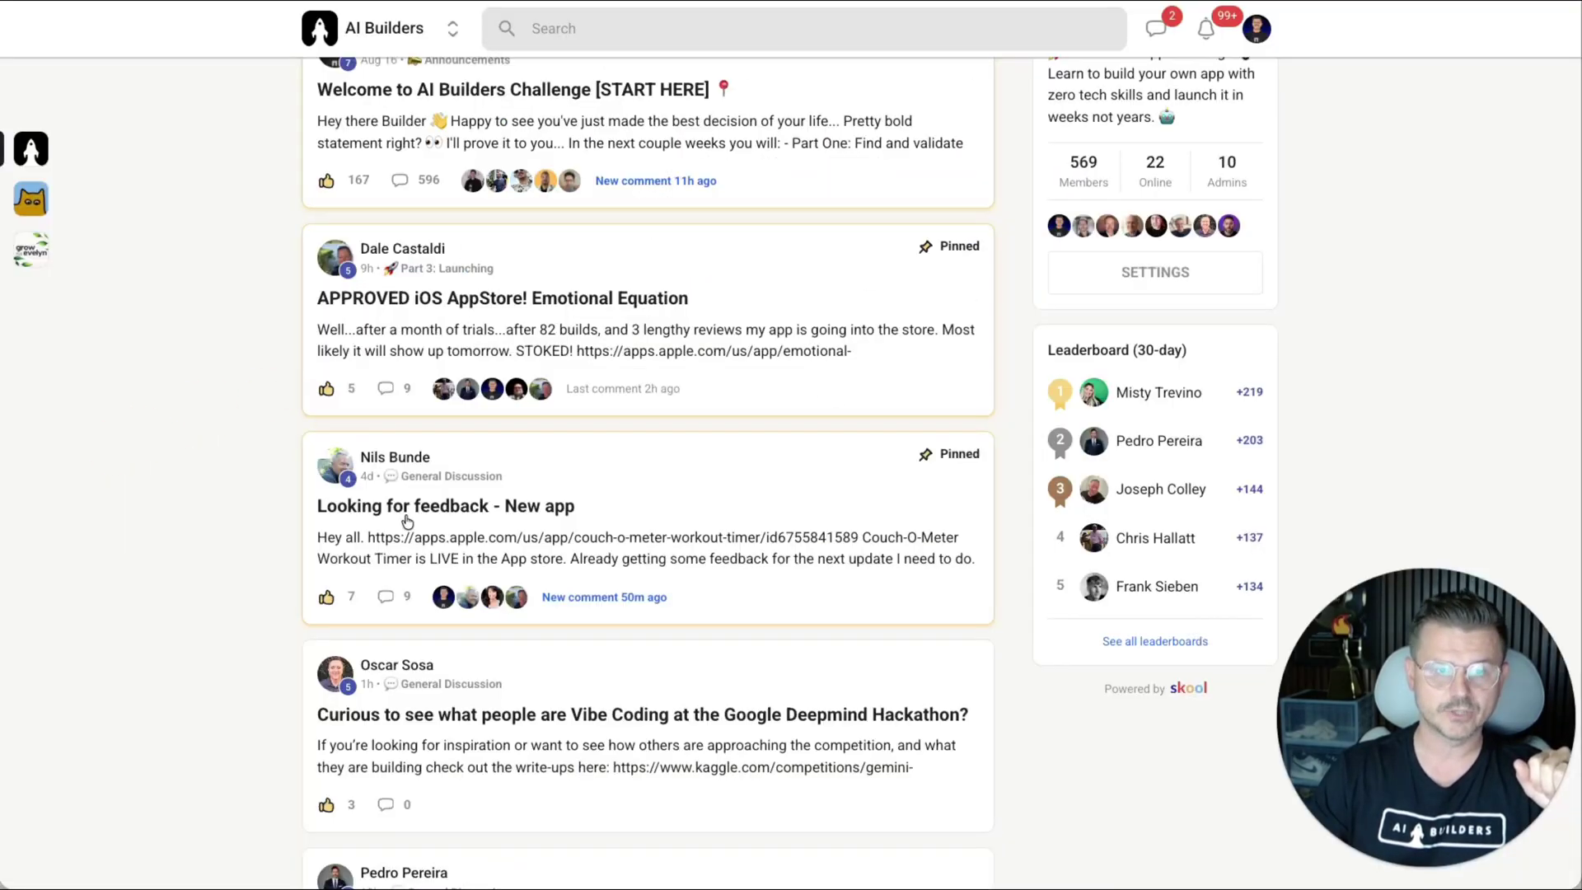
pyautogui.click(407, 521)
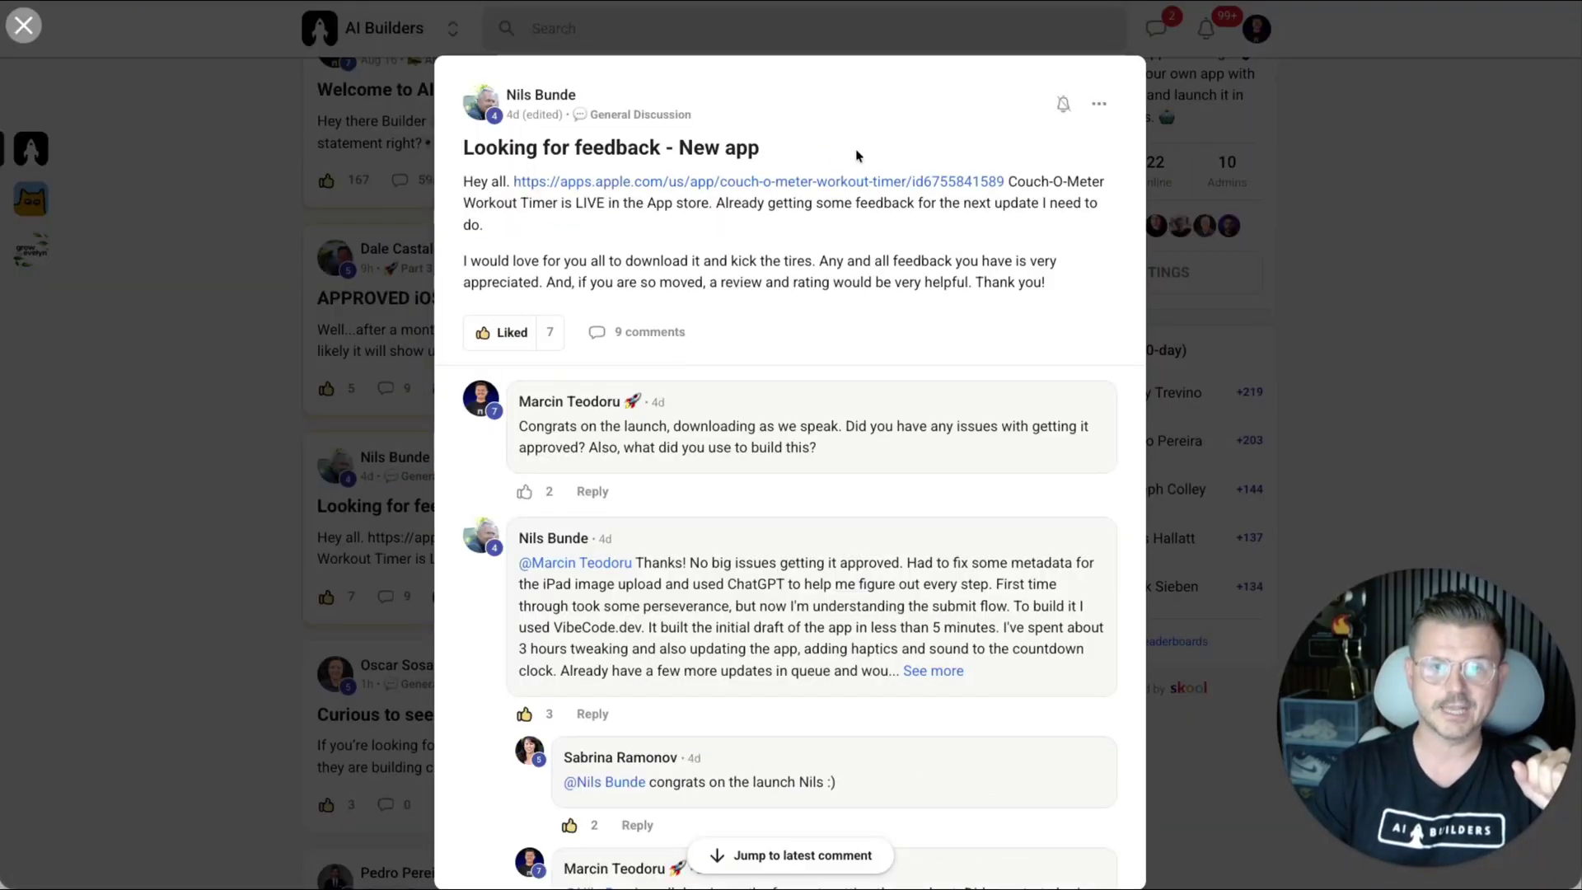
pyautogui.click(255, 354)
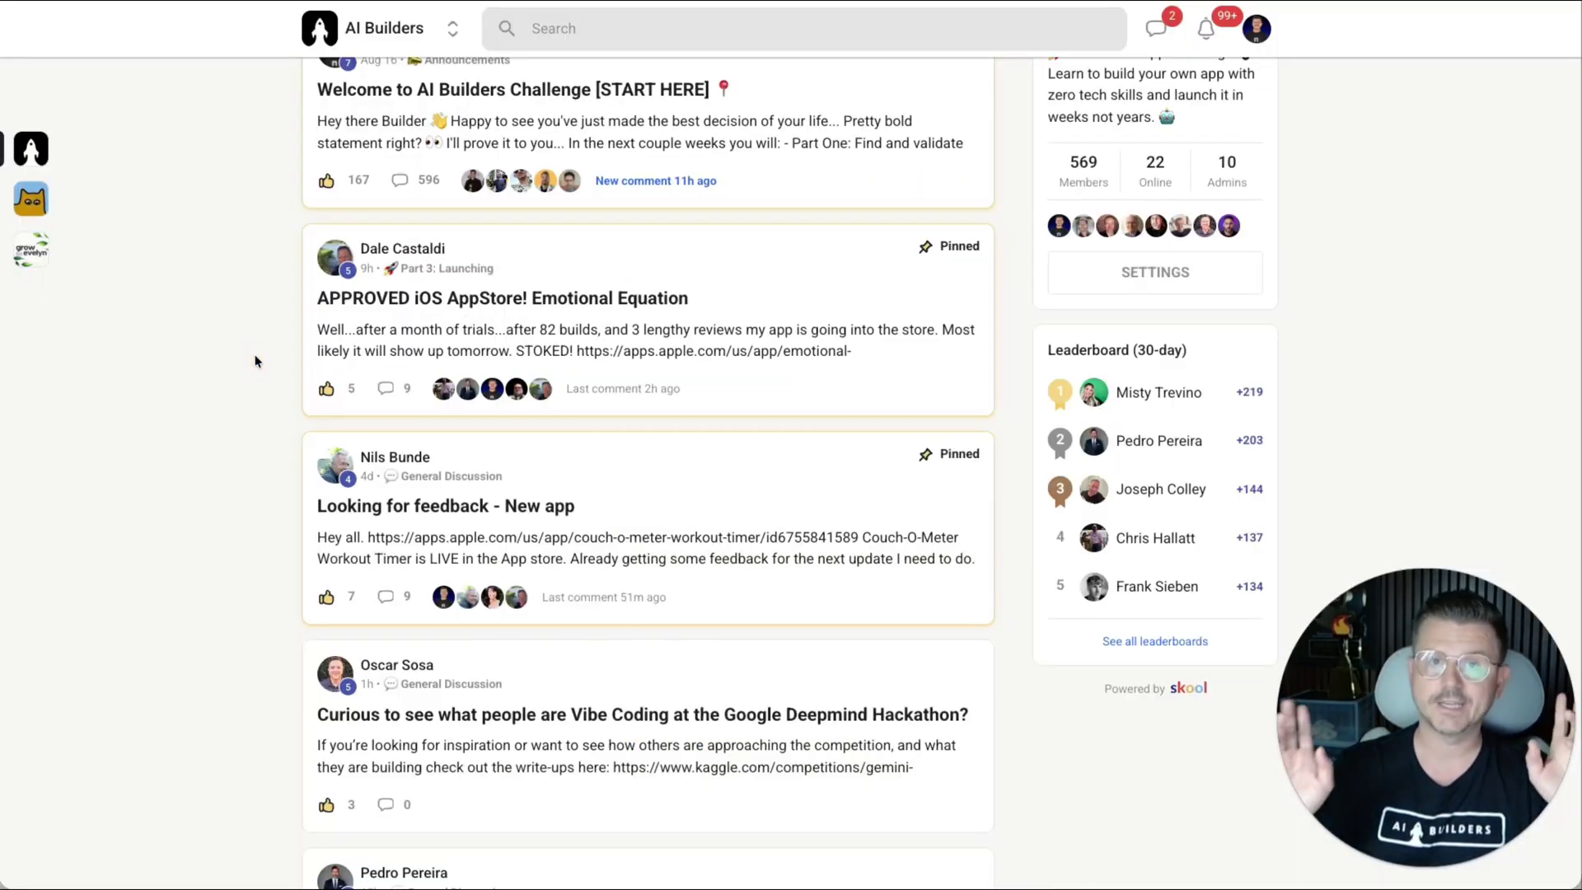
# Open the AI Builders community's member map and look over it
pyautogui.scroll(3, 254, 359)
pyautogui.scroll(2, 254, 361)
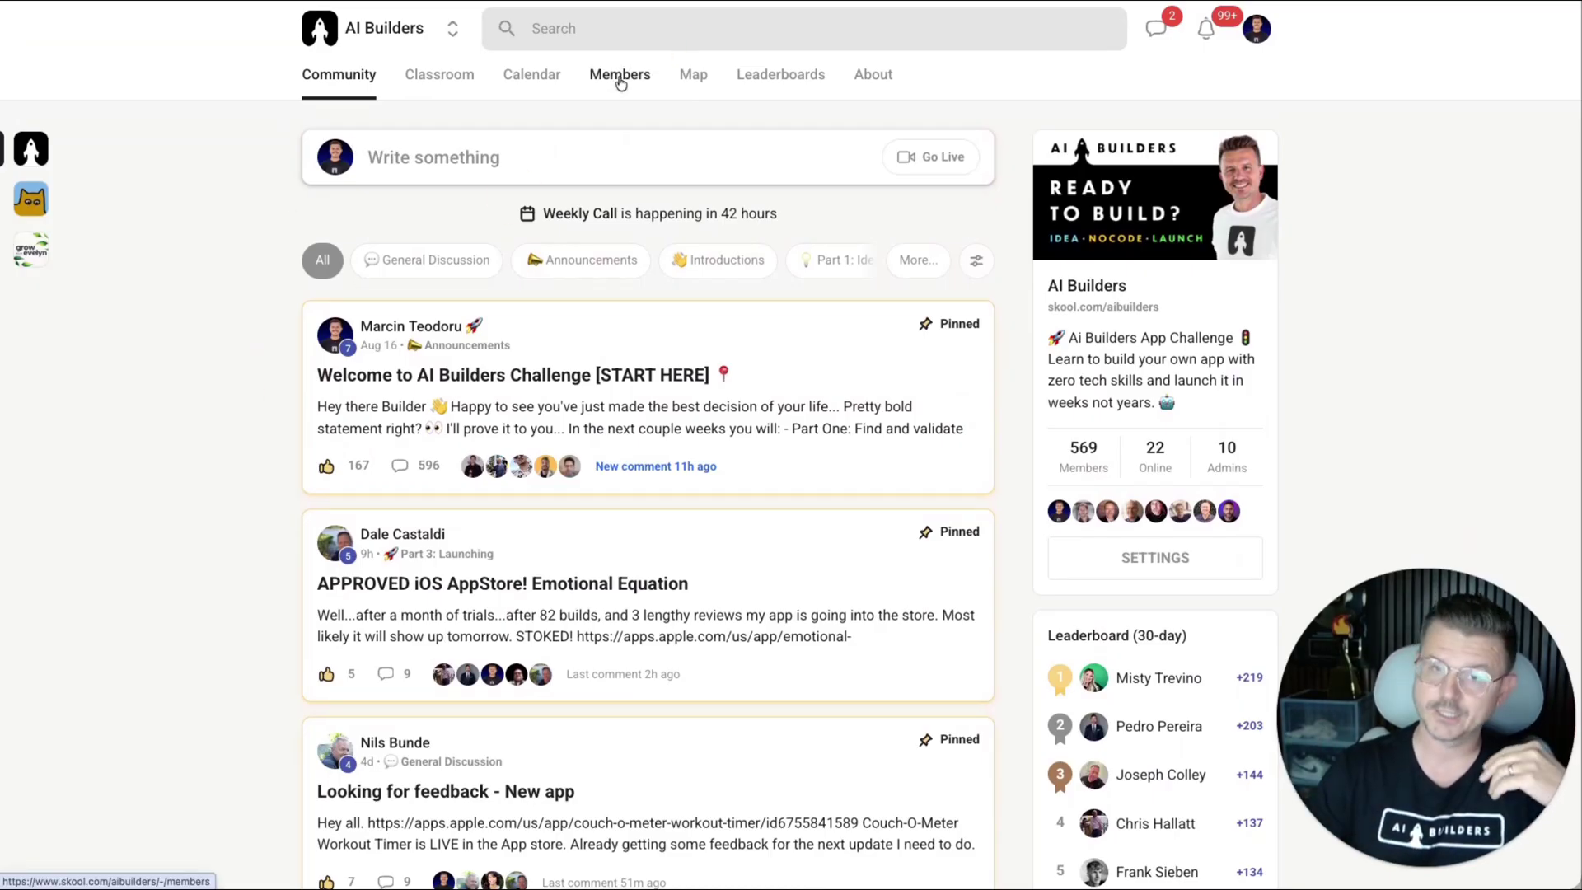
pyautogui.click(694, 77)
pyautogui.moveTo(714, 220); pyautogui.dragTo(714, 298)
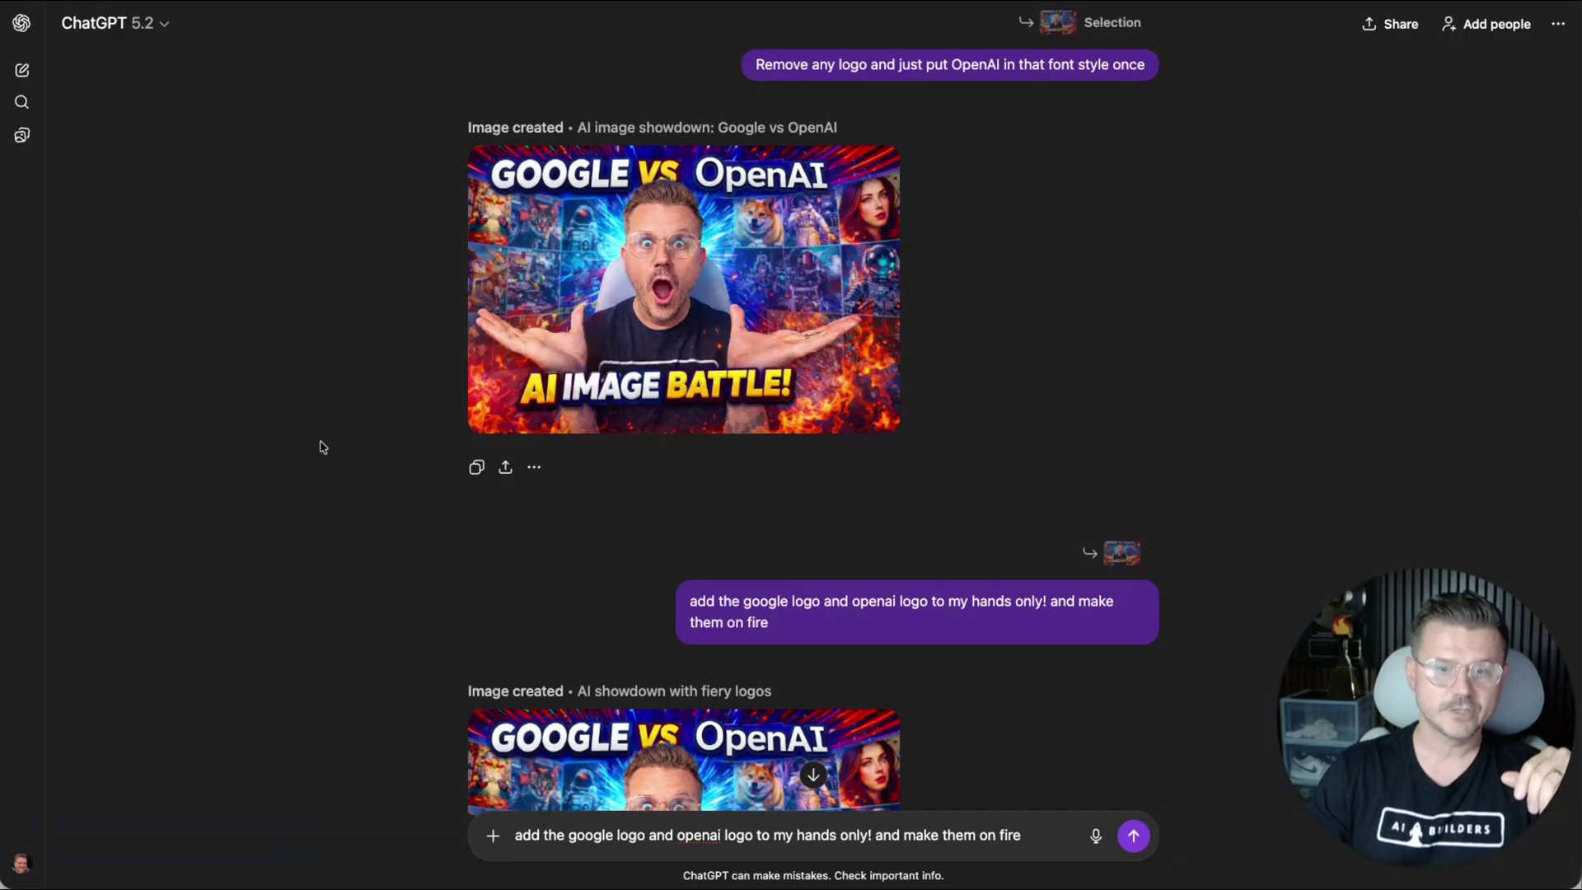
# In ChatGPT, view the newest thumbnail with the burning Google and OpenAI logos at full size, and close it
pyautogui.scroll(-5, 326, 449)
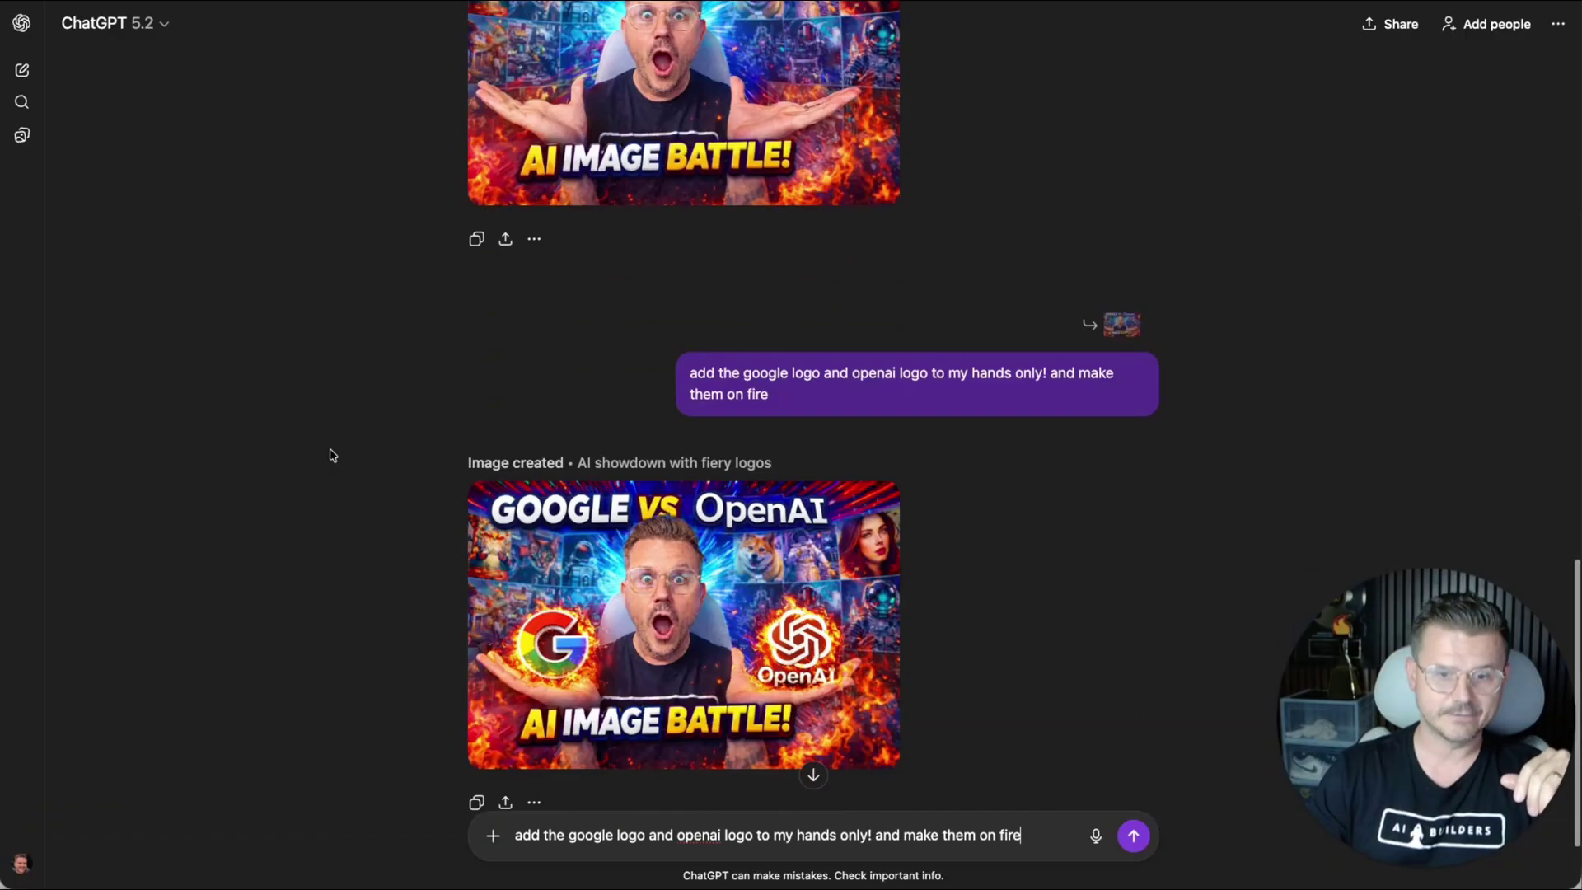
pyautogui.click(739, 484)
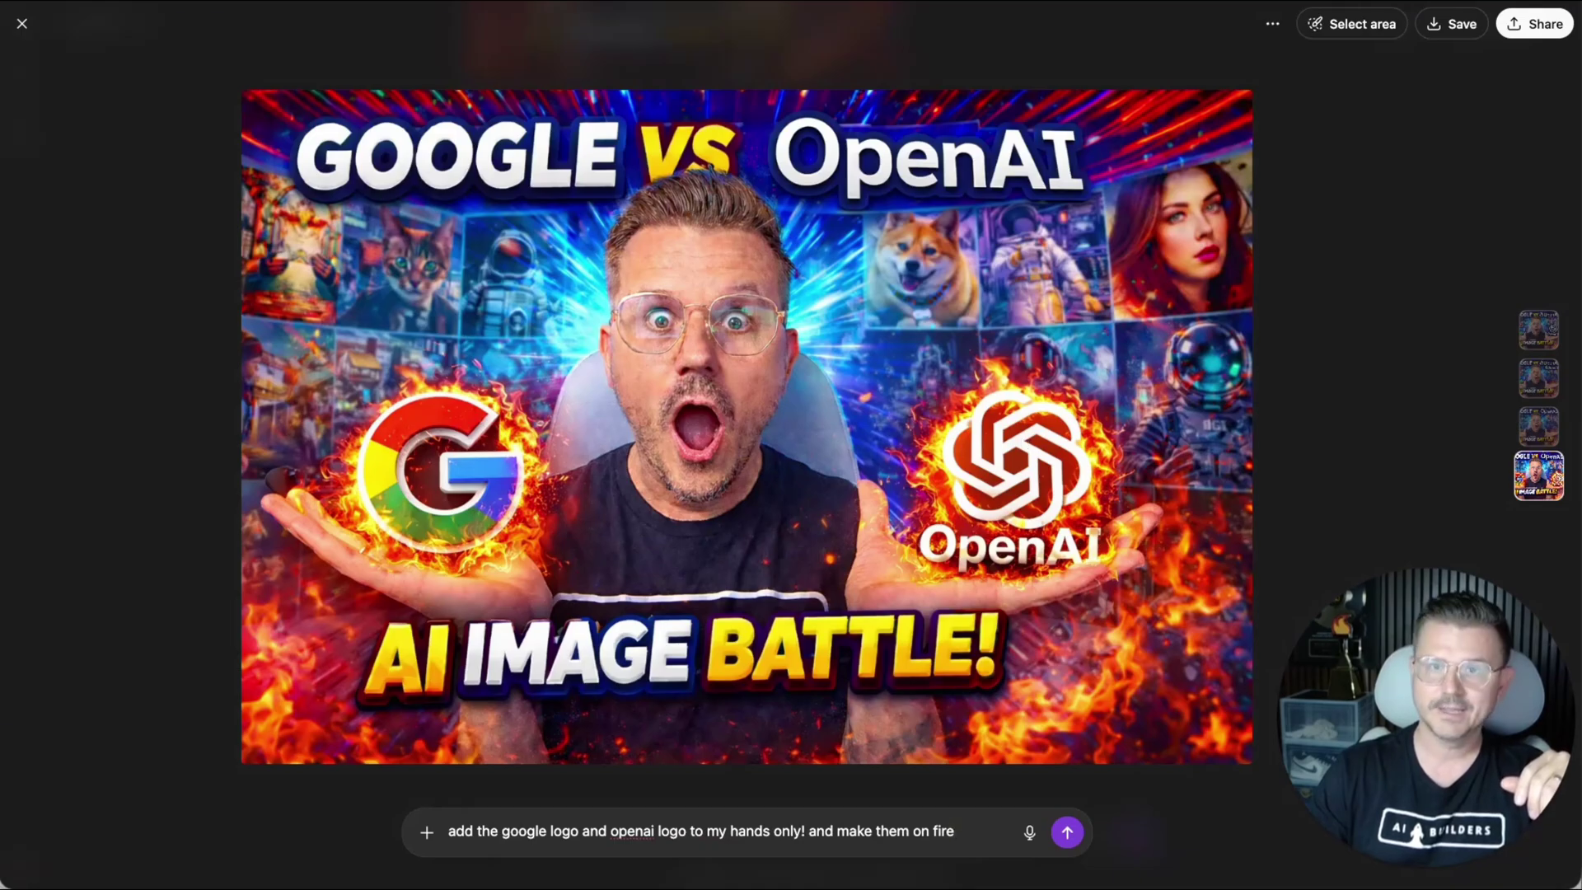
pyautogui.press('Escape')
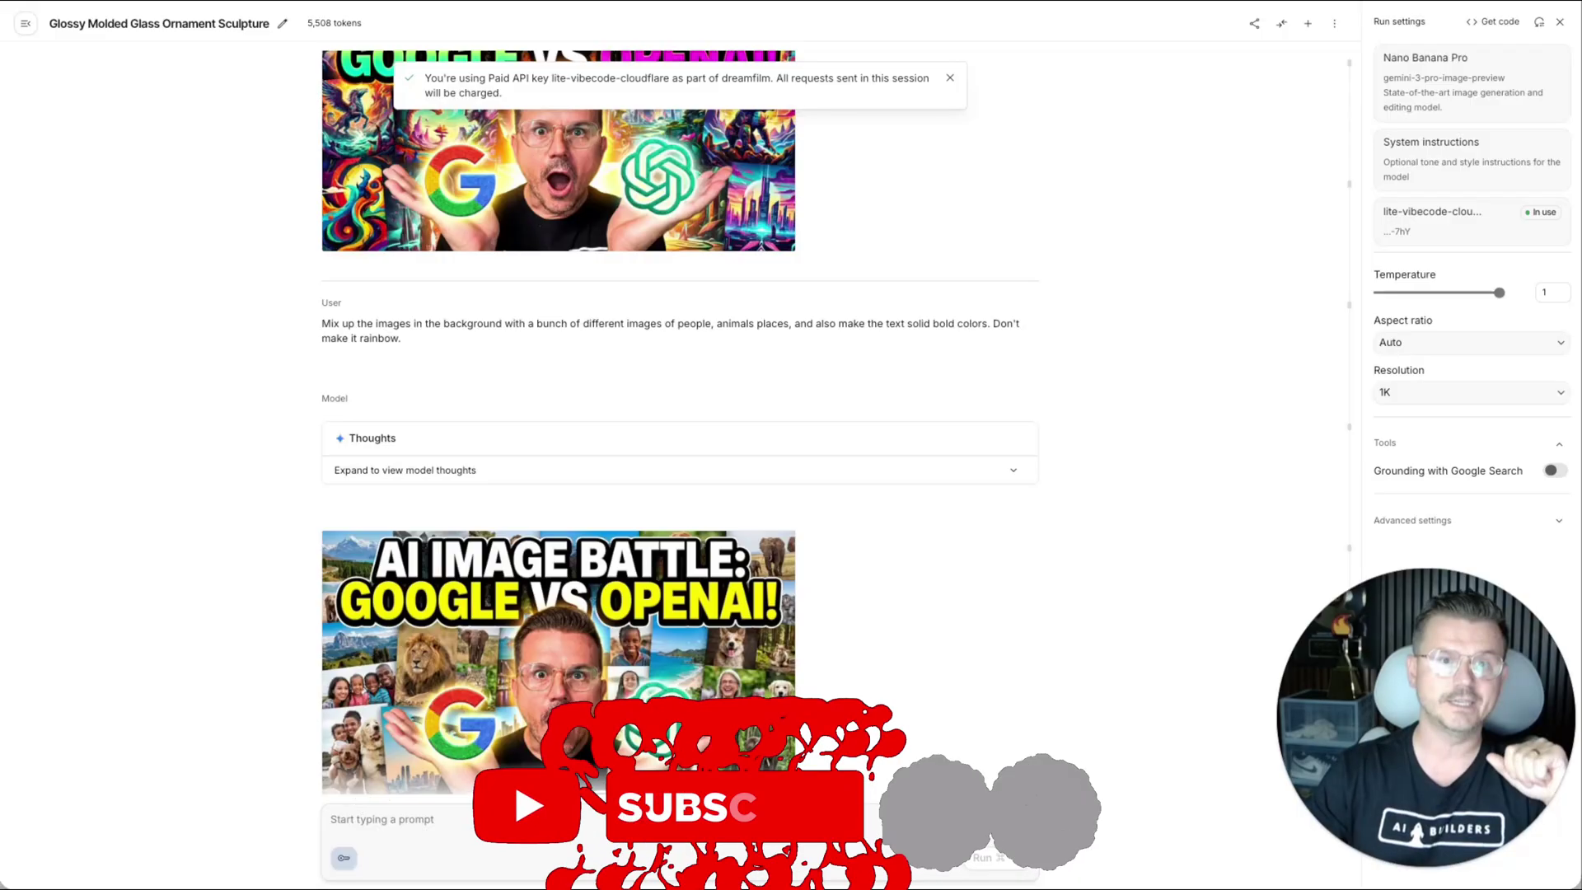
# Enlarge the latest Nano Banana Pro thumbnail in Google AI Studio for comparison, close it and return to the ChatGPT result
pyautogui.scroll(-1, 280, 371)
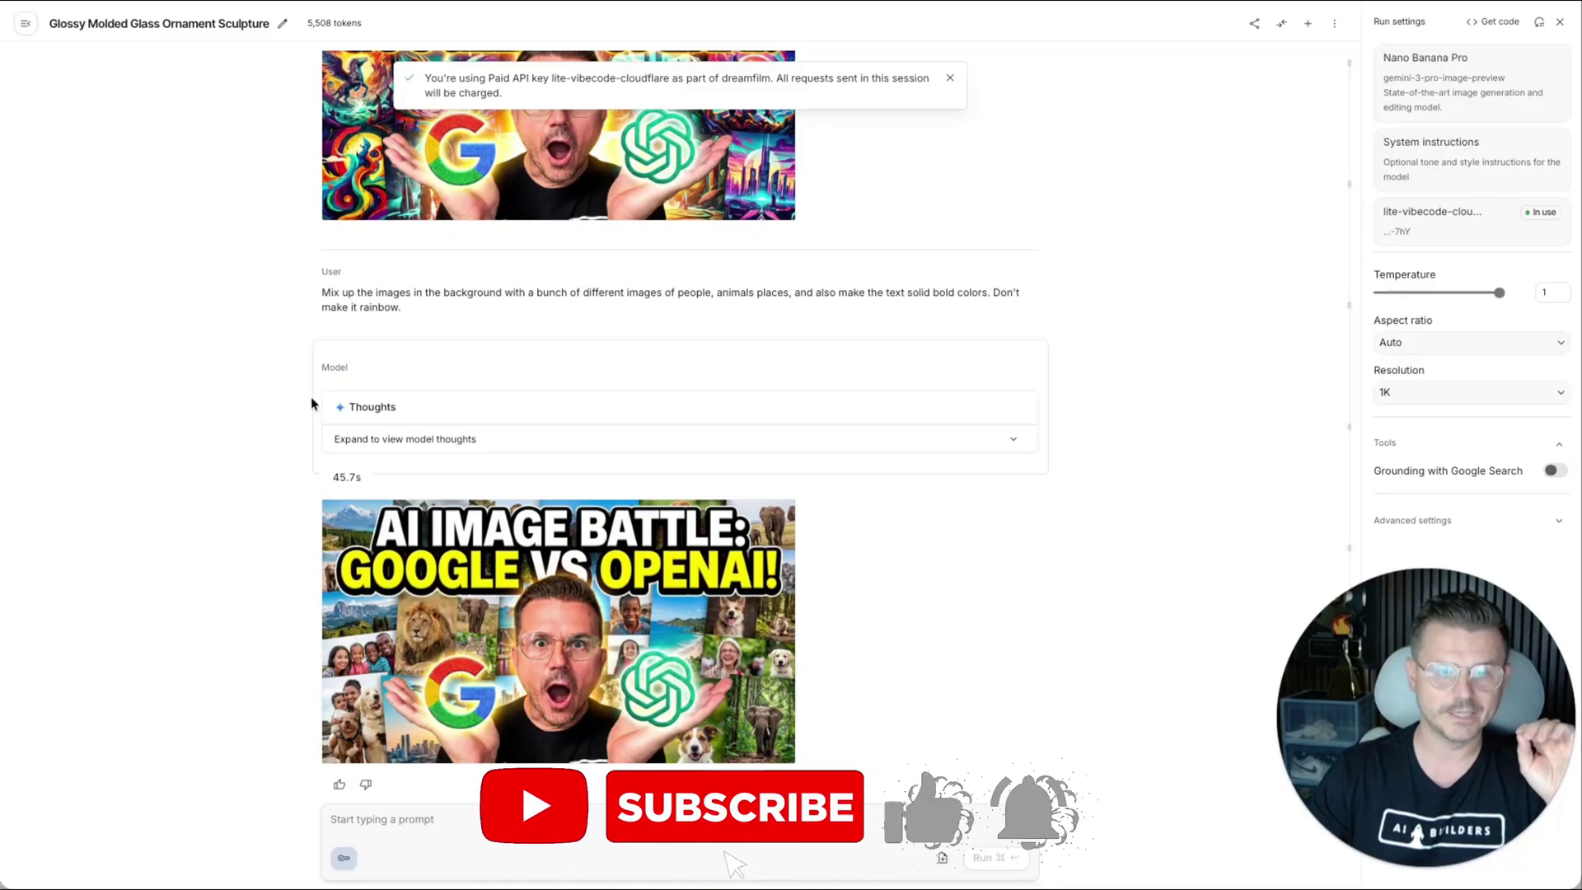
pyautogui.click(511, 569)
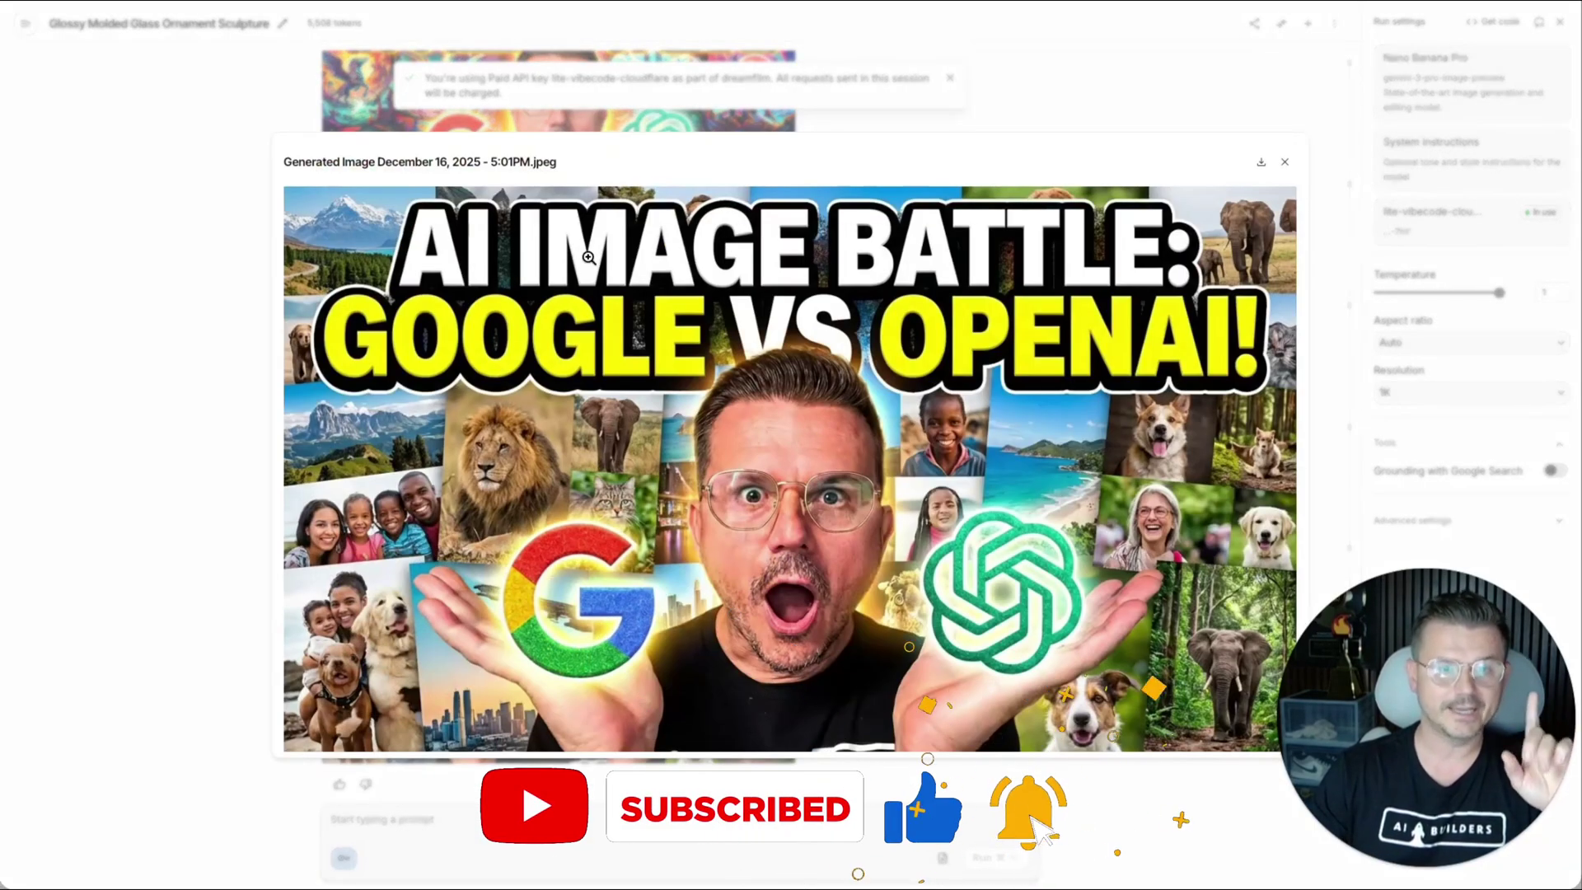
pyautogui.click(186, 456)
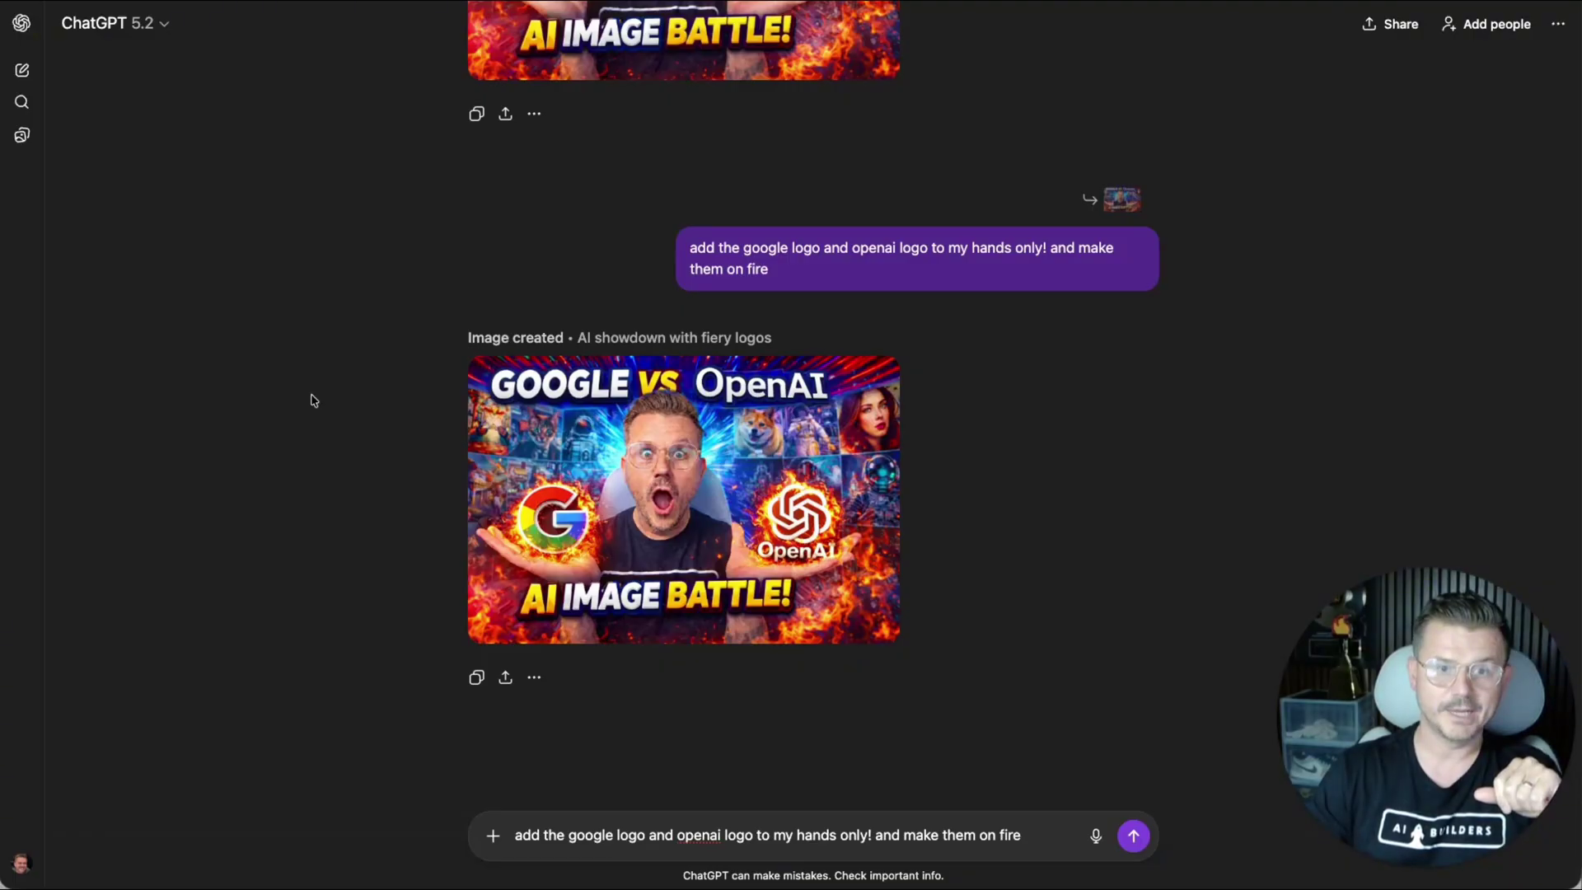
pyautogui.moveTo(494, 449)
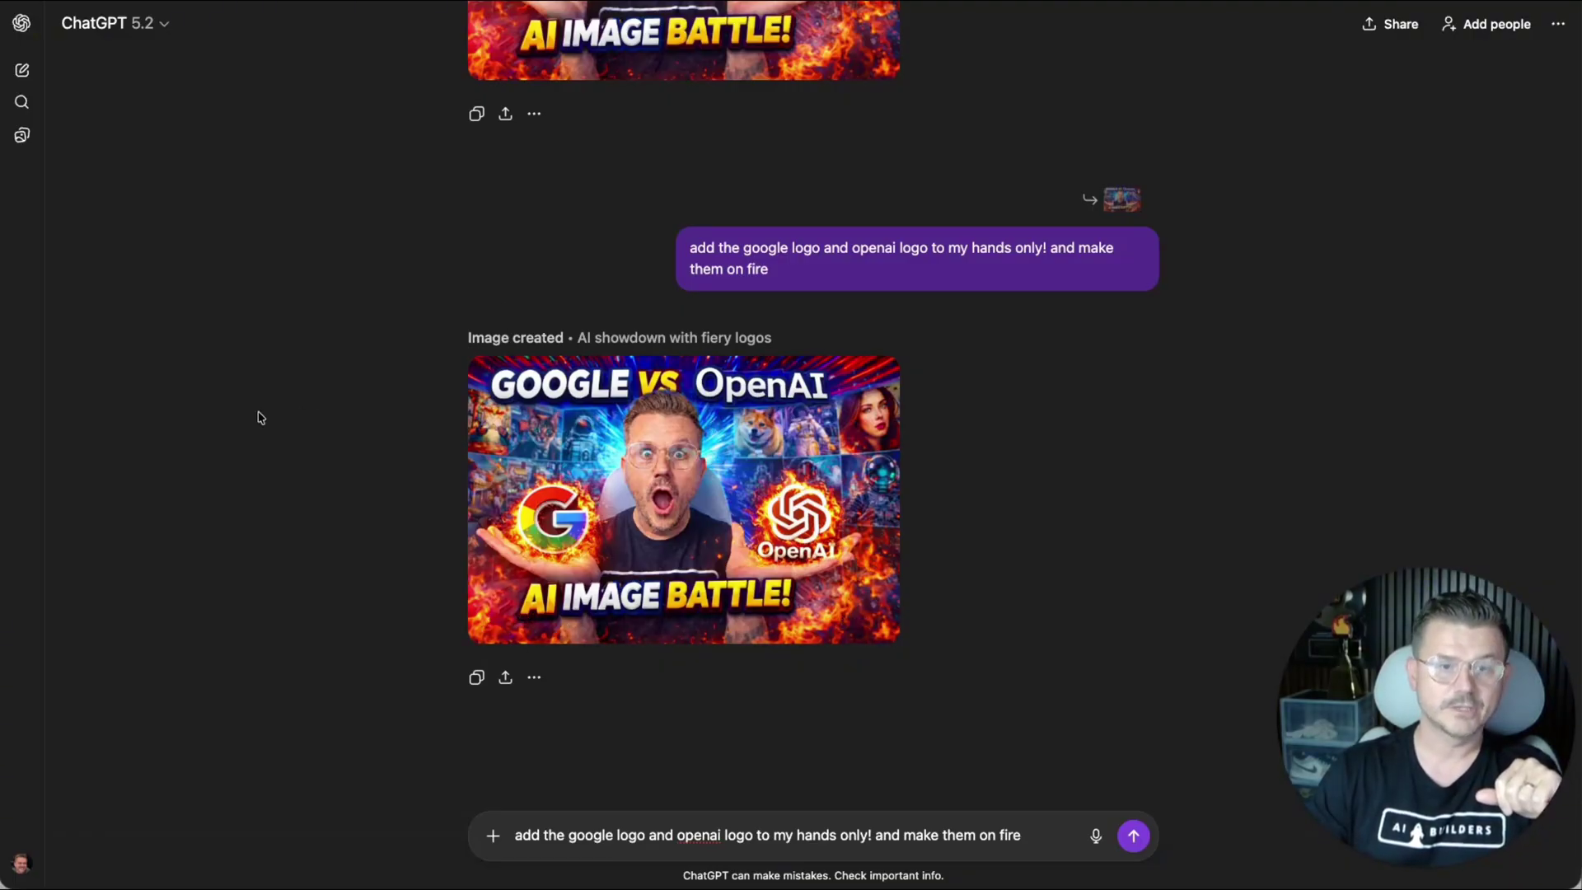